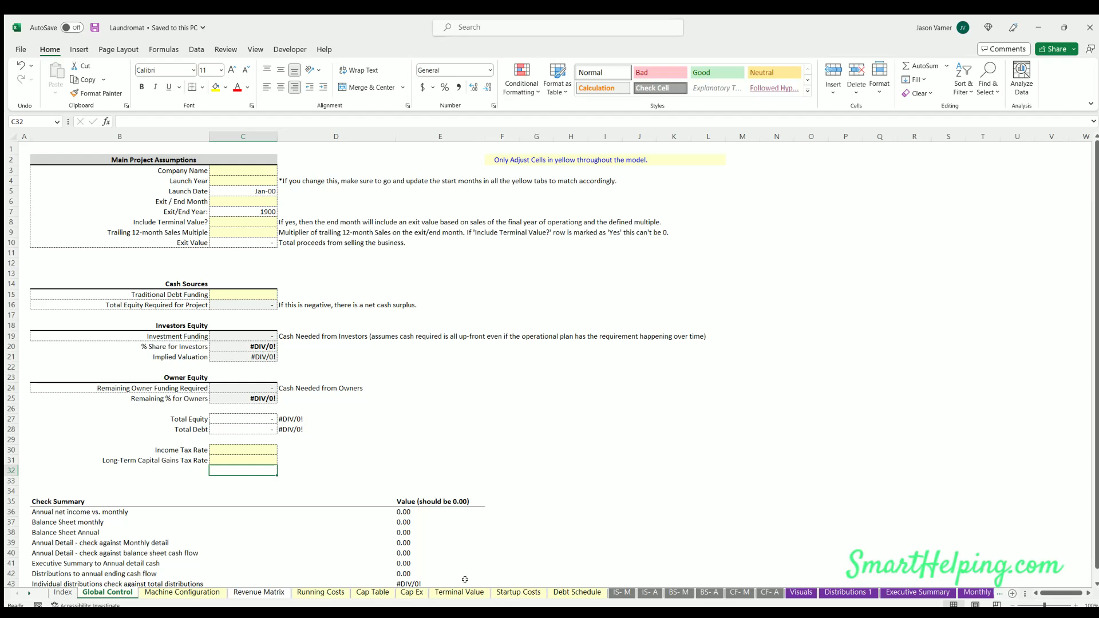
Review the main project assumption cells on the Global Control sheet and the tab descriptions on the Index sheet
{"action": "left_click", "coordinate": [240, 169]}
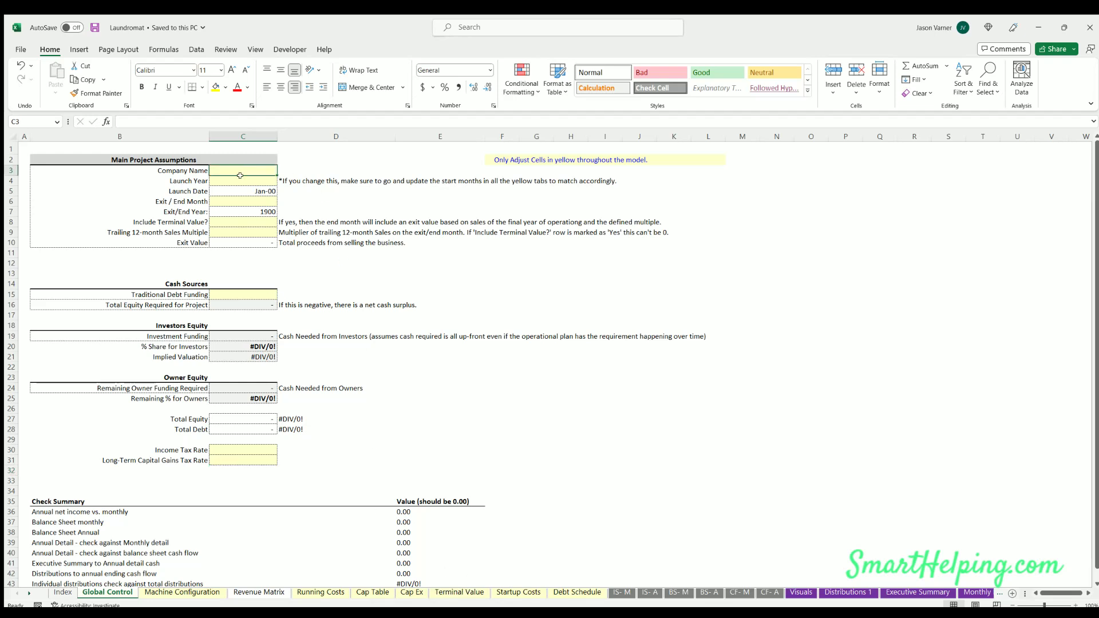
{"action": "left_click", "coordinate": [241, 181]}
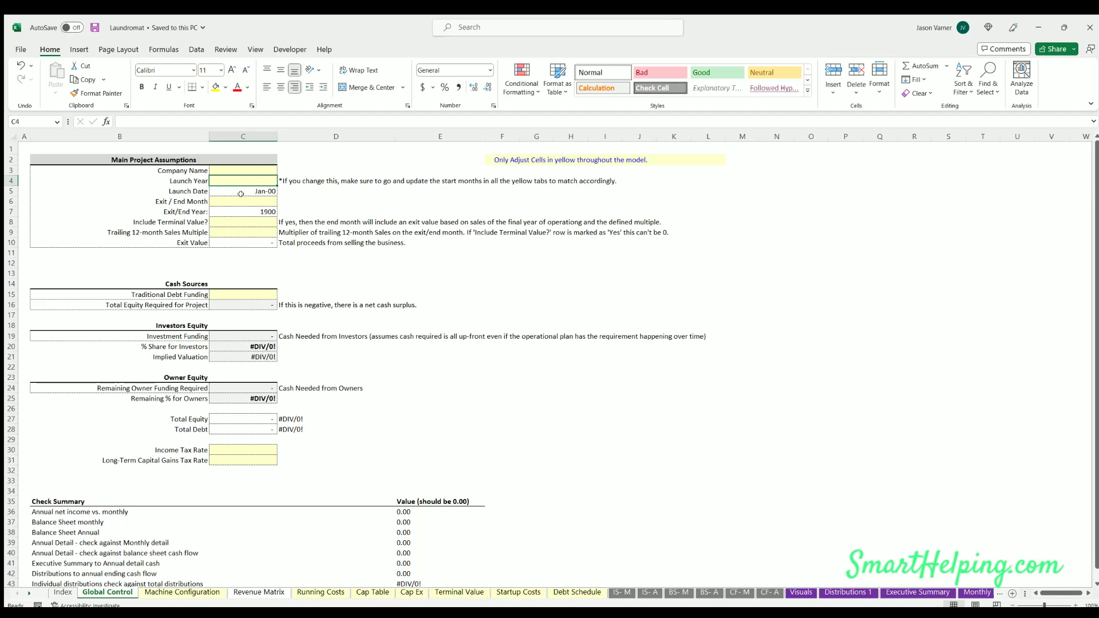
{"action": "left_click_drag", "start_coordinate": [250, 167], "coordinate": [252, 181]}
{"action": "left_click", "coordinate": [252, 182]}
{"action": "left_click", "coordinate": [255, 195]}
{"action": "left_click", "coordinate": [258, 222]}
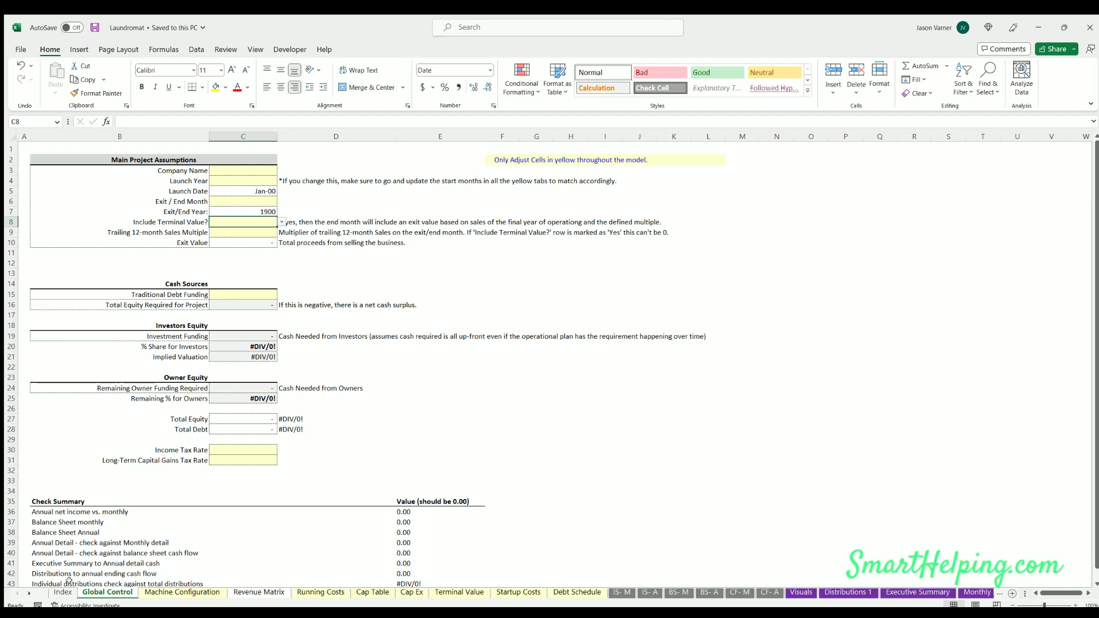
{"action": "left_click", "coordinate": [61, 593]}
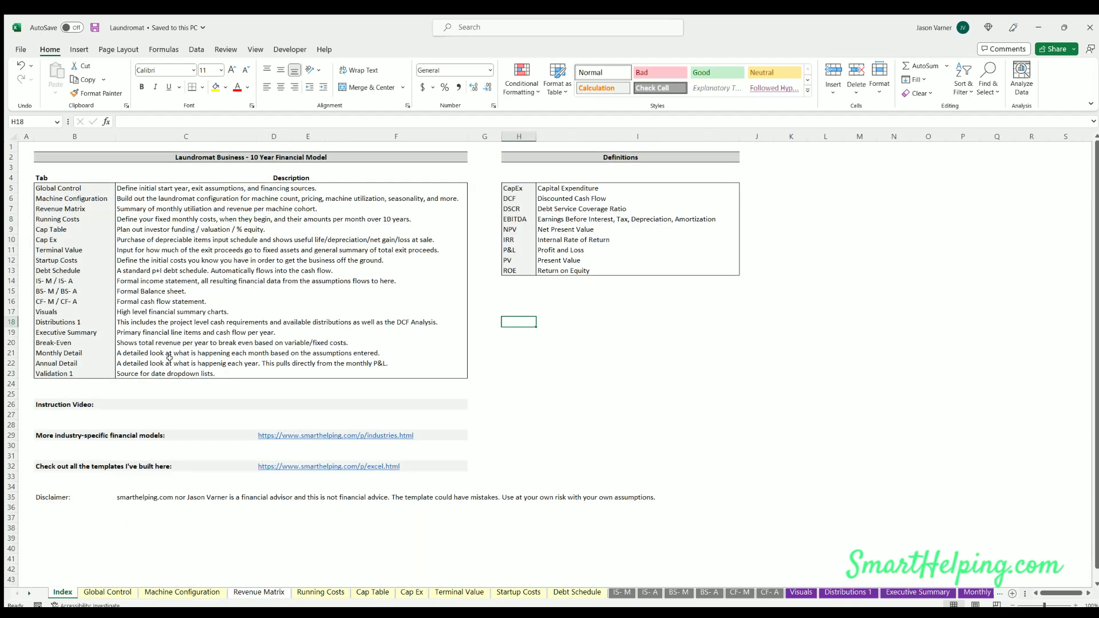
On the Global Control sheet, enter the company name Laundro 123, launch year 2024 and exit month Dec-33
{"action": "left_click", "coordinate": [104, 595]}
{"action": "left_click", "coordinate": [231, 170]}
{"action": "type", "text": "Laundro 123"}
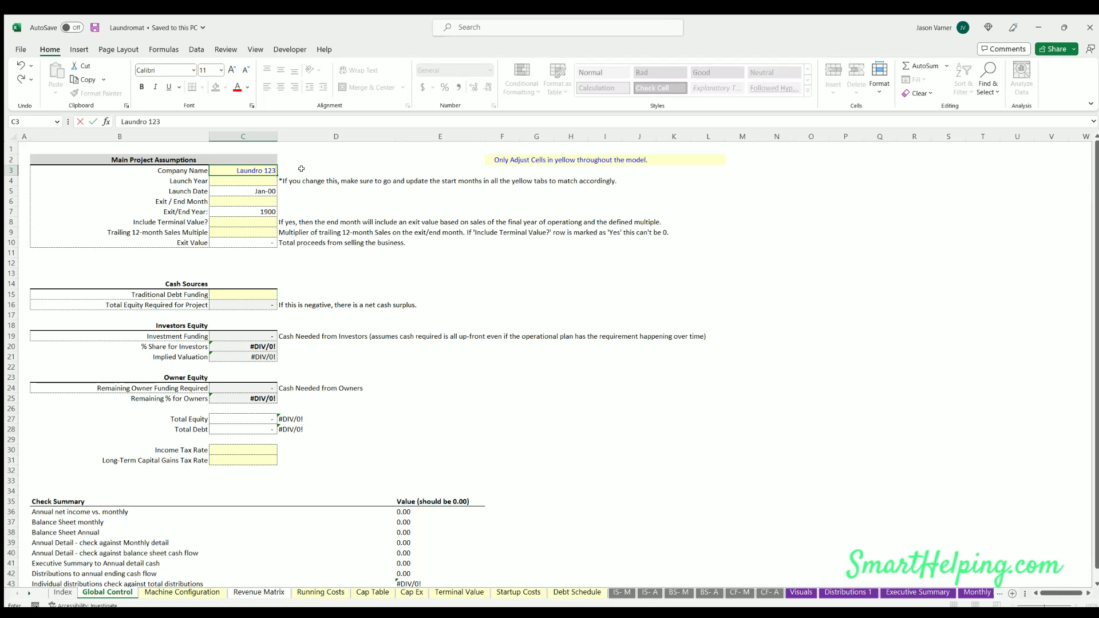
{"action": "key", "text": "Return"}
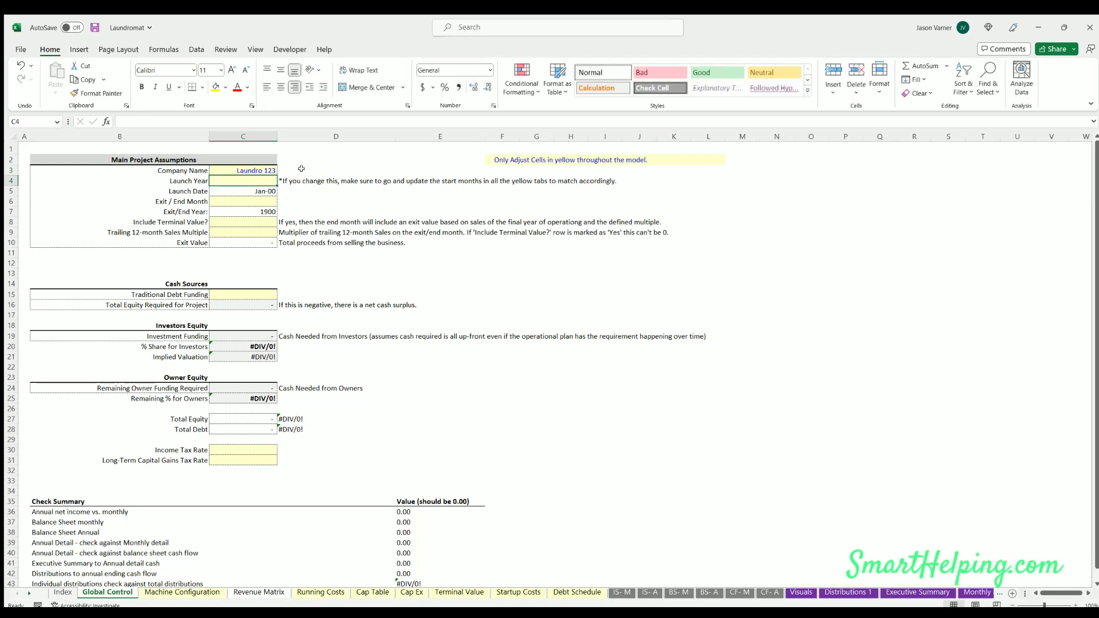
{"action": "type", "text": "202"}
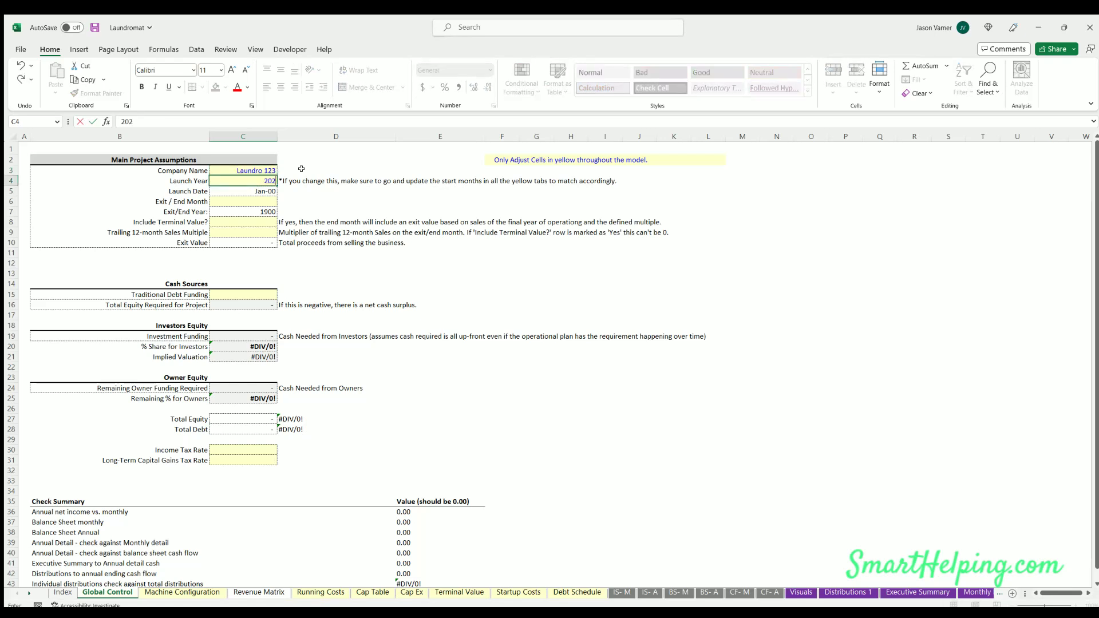
{"action": "type", "text": "4"}
{"action": "key", "text": "Return"}
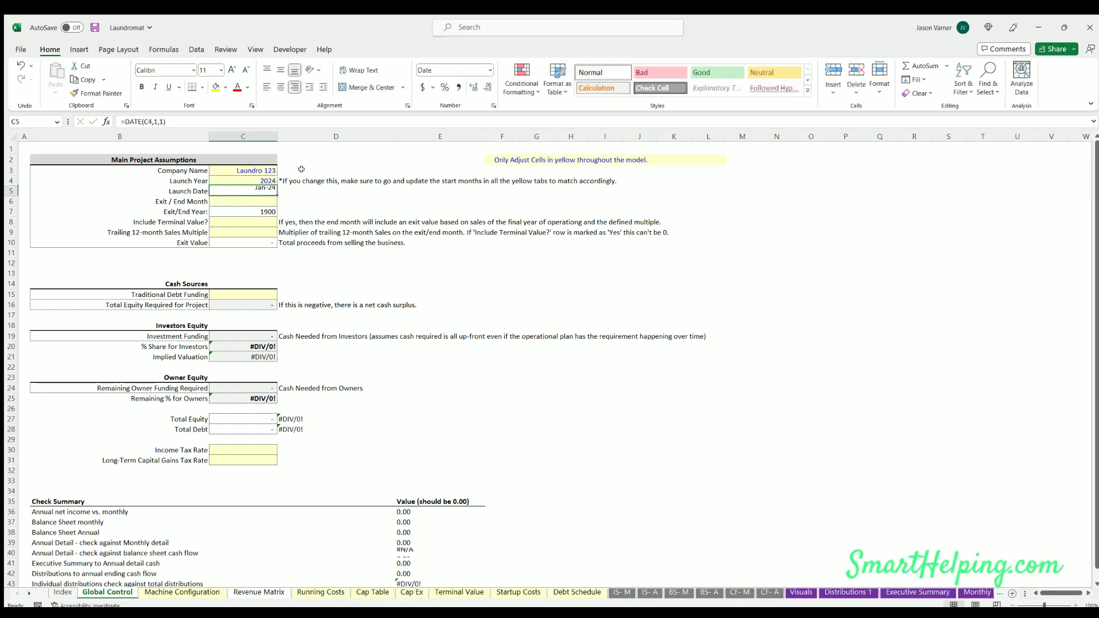
{"action": "key", "text": "Down"}
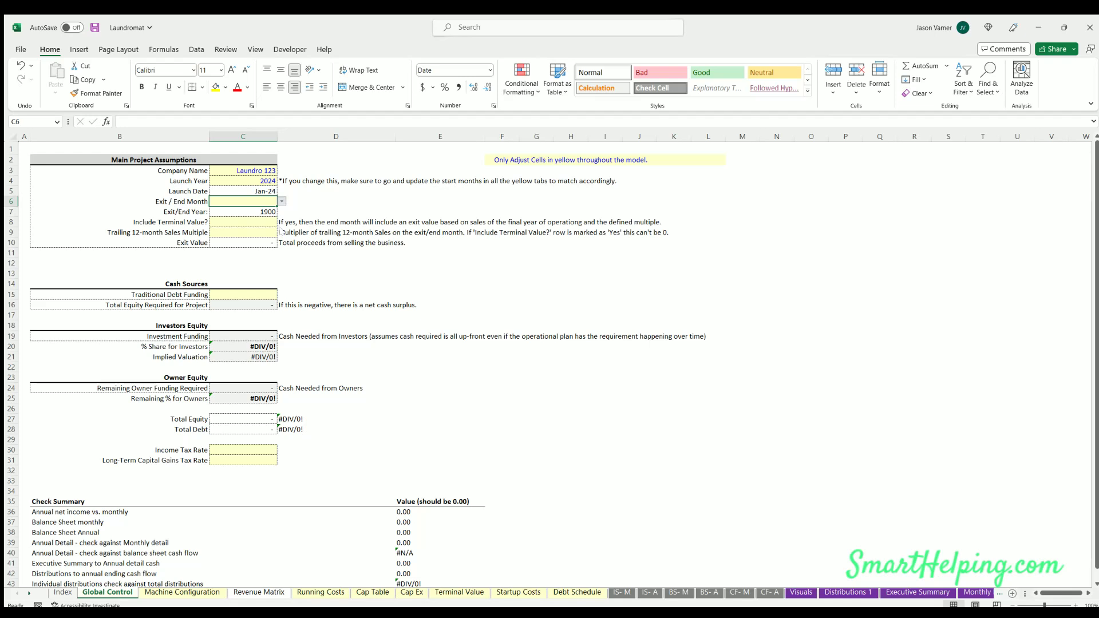
{"action": "left_click", "coordinate": [244, 260]}
Set Include Terminal Value to Yes with a trailing 12-month sales multiple of 120%
{"action": "left_click", "coordinate": [244, 218]}
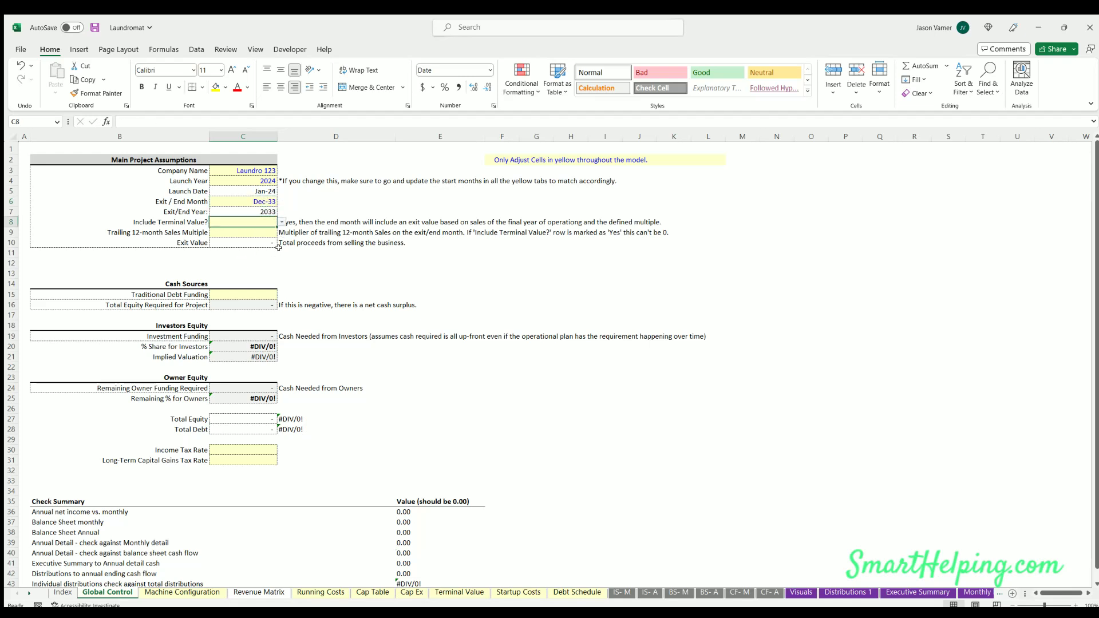
{"action": "type", "text": "Yes"}
{"action": "key", "text": "Return"}
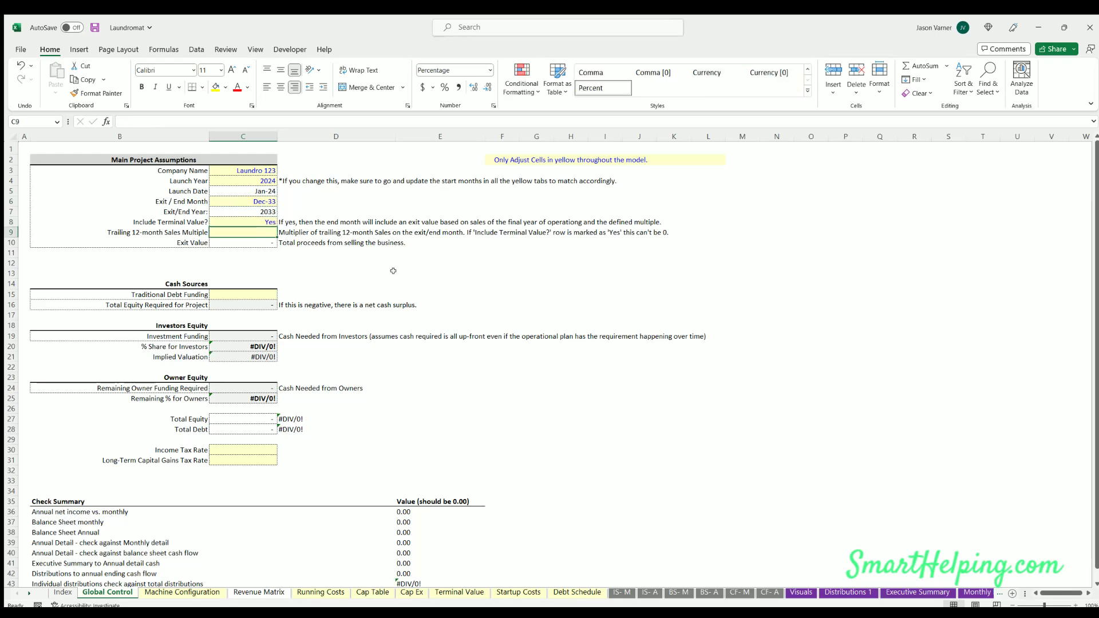
{"action": "type", "text": "120"}
{"action": "key", "text": "Return"}
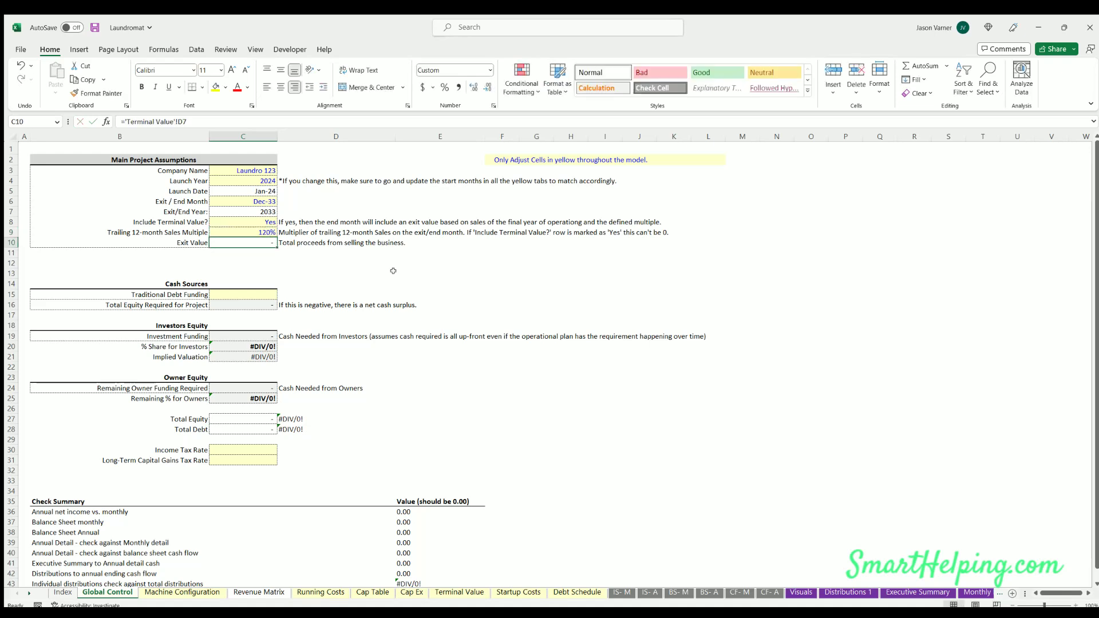
{"action": "left_click", "coordinate": [267, 228]}
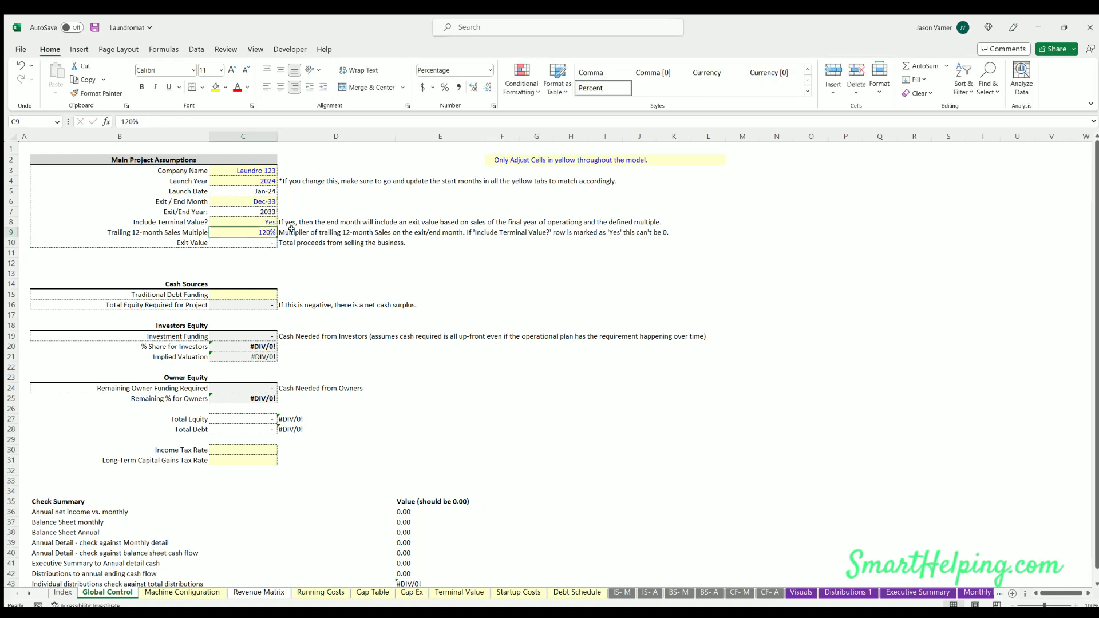
{"action": "left_click", "coordinate": [242, 293]}
{"action": "left_click_drag", "start_coordinate": [173, 283], "coordinate": [232, 295]}
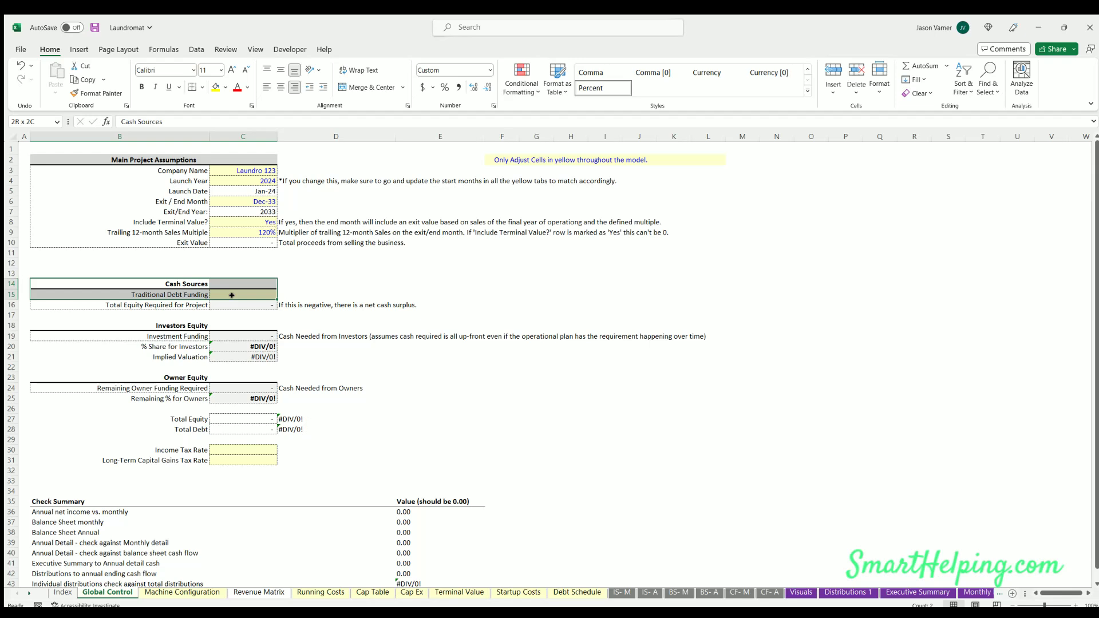
{"action": "left_click_drag", "start_coordinate": [232, 295], "coordinate": [232, 295]}
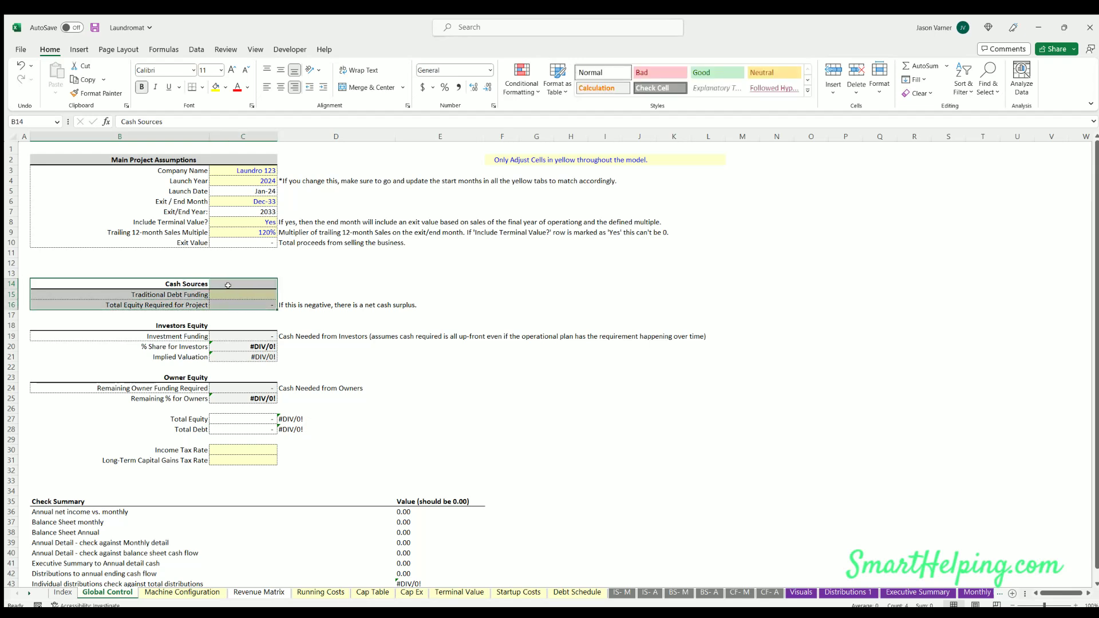
Set the income tax rate to 25% and the long-term capital gains tax rate to 10%
{"action": "left_click", "coordinate": [249, 450]}
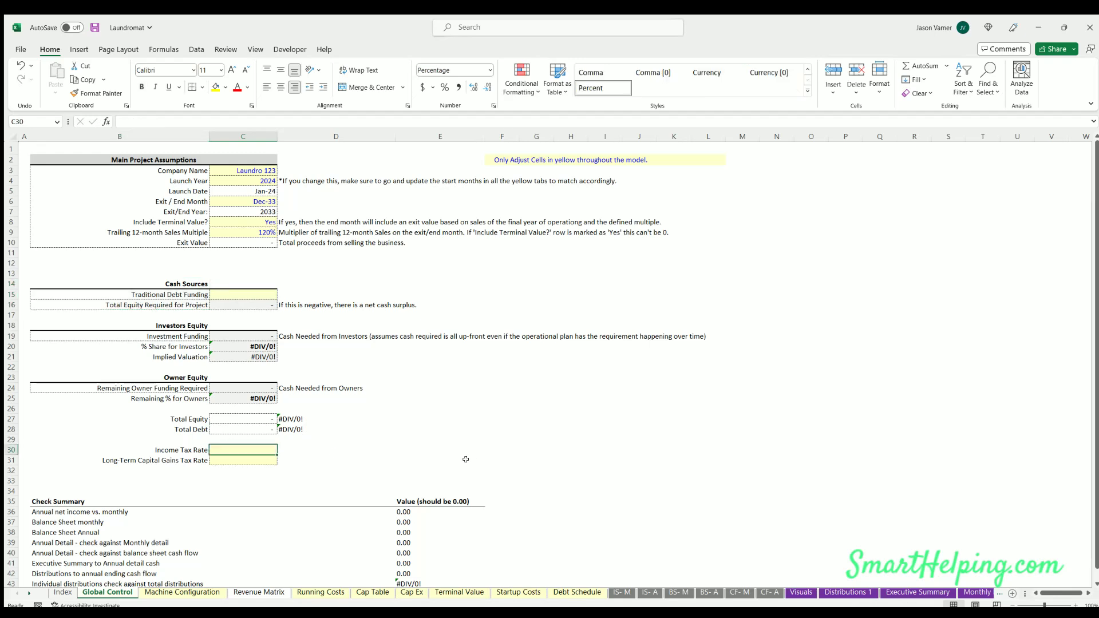
{"action": "type", "text": "25"}
{"action": "key", "text": "Return"}
{"action": "type", "text": "10"}
{"action": "key", "text": "Return"}
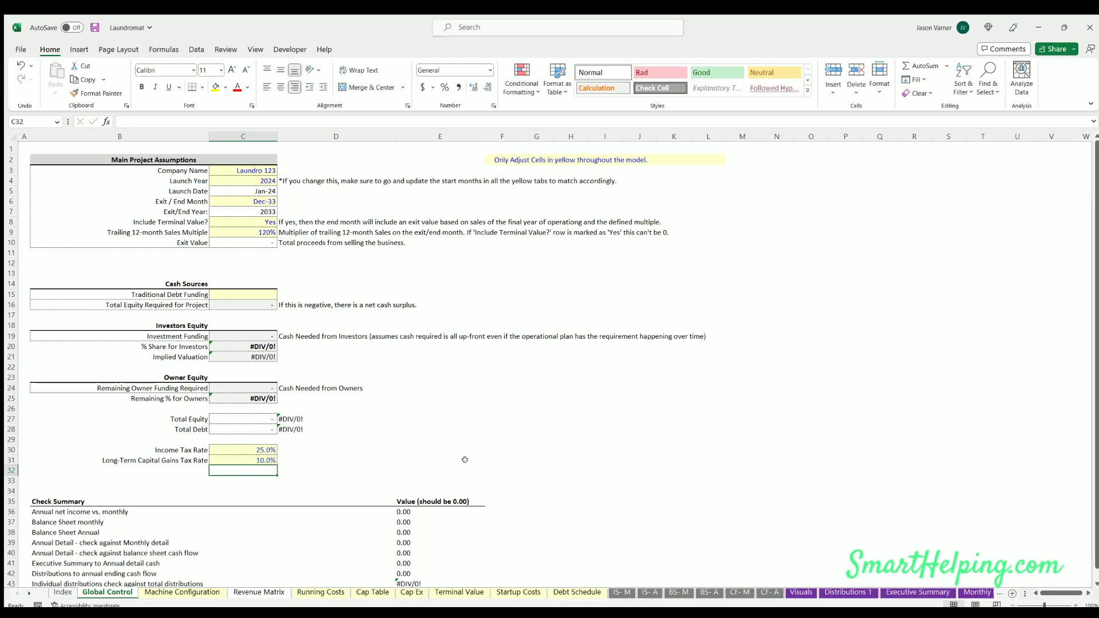
{"action": "left_click_drag", "start_coordinate": [255, 458], "coordinate": [256, 450]}
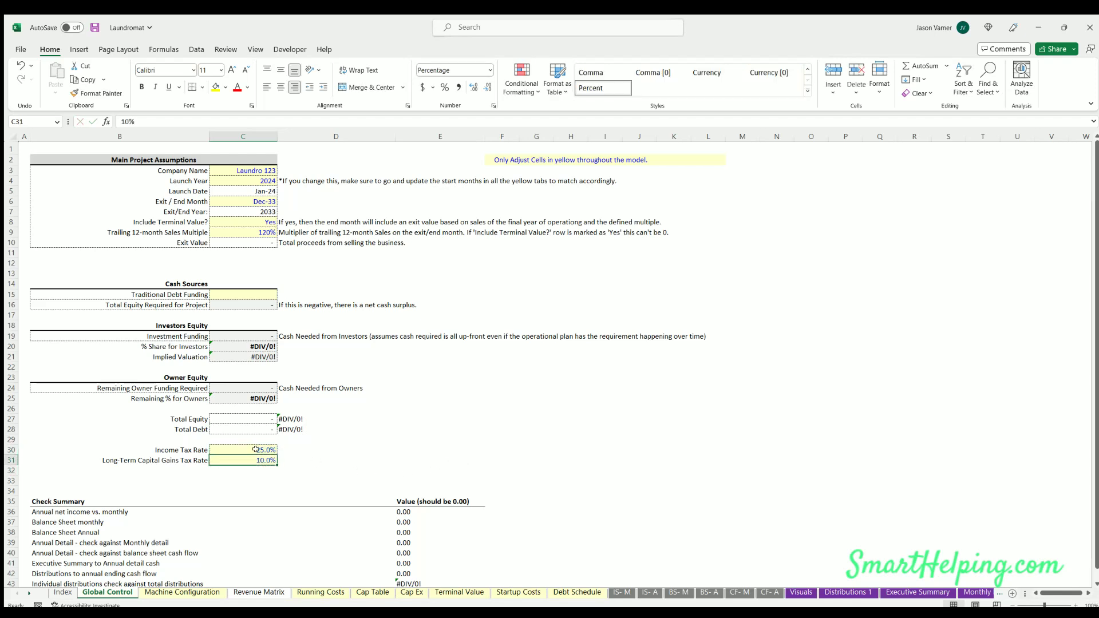
{"action": "left_click", "coordinate": [255, 447]}
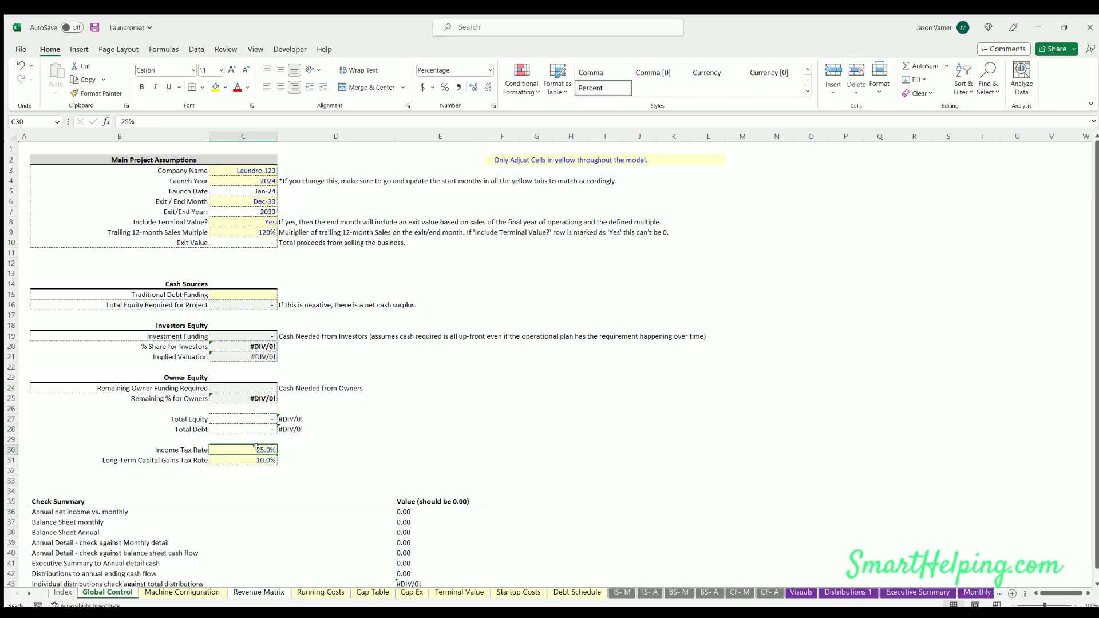
Open the Machine Configuration sheet and examine the electric washer and dryer rows of the Revenue Builder
{"action": "left_click", "coordinate": [165, 591]}
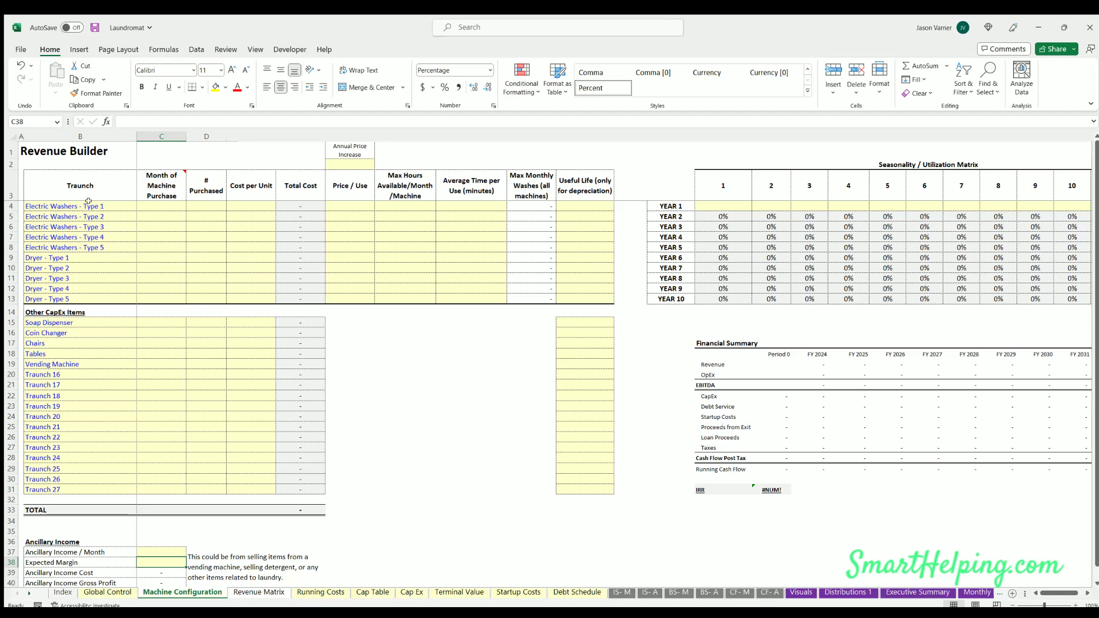
{"action": "left_click_drag", "start_coordinate": [78, 204], "coordinate": [85, 244]}
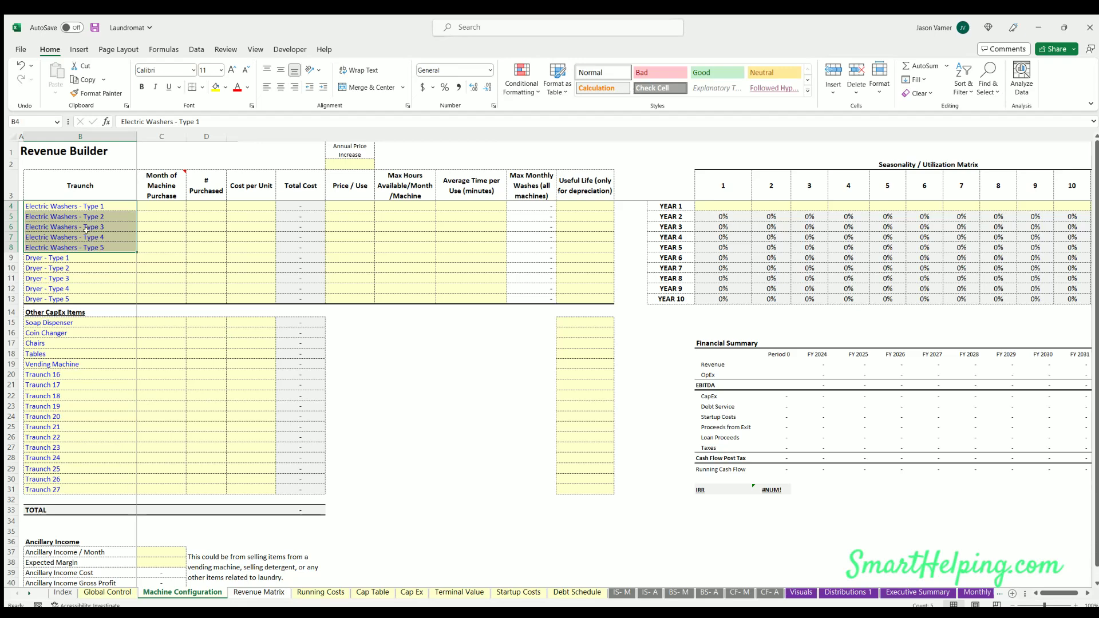
{"action": "left_click_drag", "start_coordinate": [86, 203], "coordinate": [240, 238]}
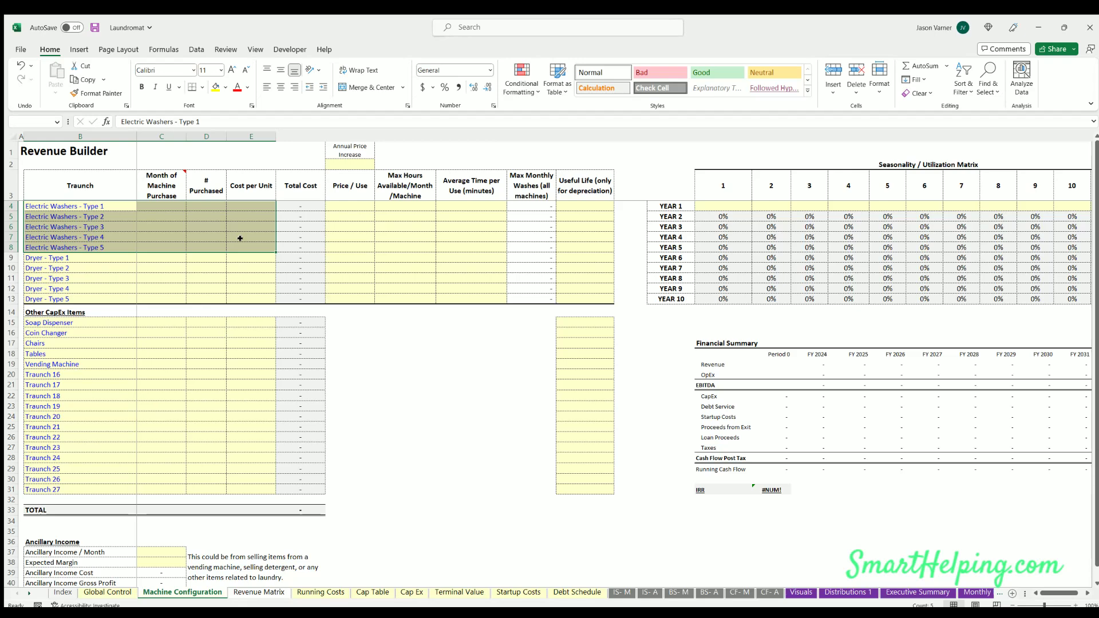
{"action": "left_click_drag", "start_coordinate": [240, 238], "coordinate": [239, 238]}
{"action": "left_click_drag", "start_coordinate": [106, 204], "coordinate": [233, 243]}
{"action": "left_click_drag", "start_coordinate": [72, 199], "coordinate": [81, 294]}
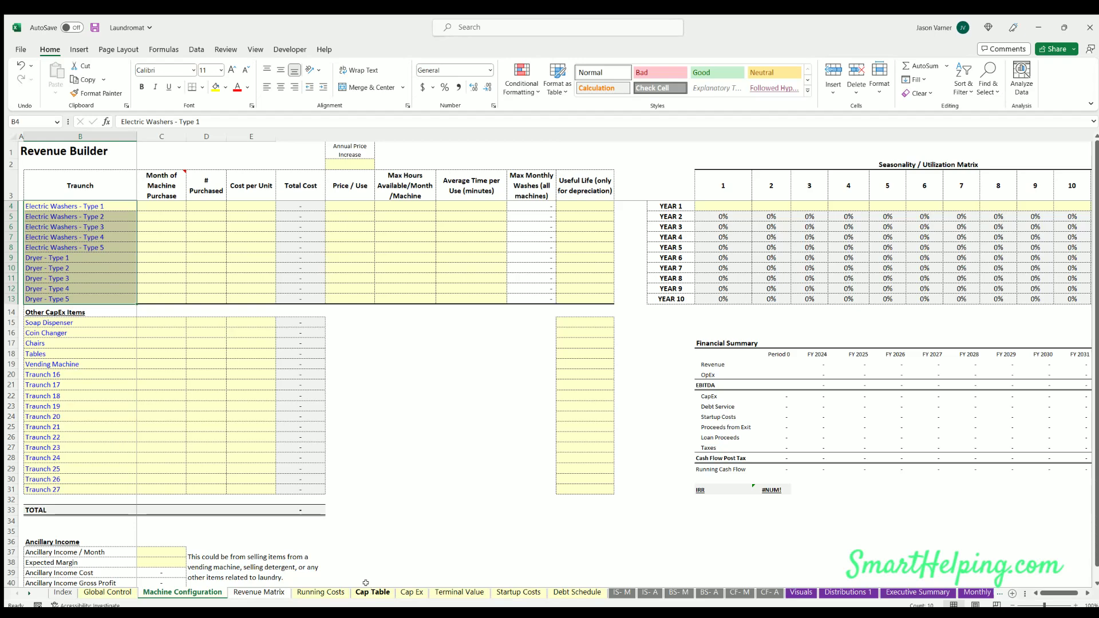
{"action": "left_click_drag", "start_coordinate": [94, 202], "coordinate": [98, 242]}
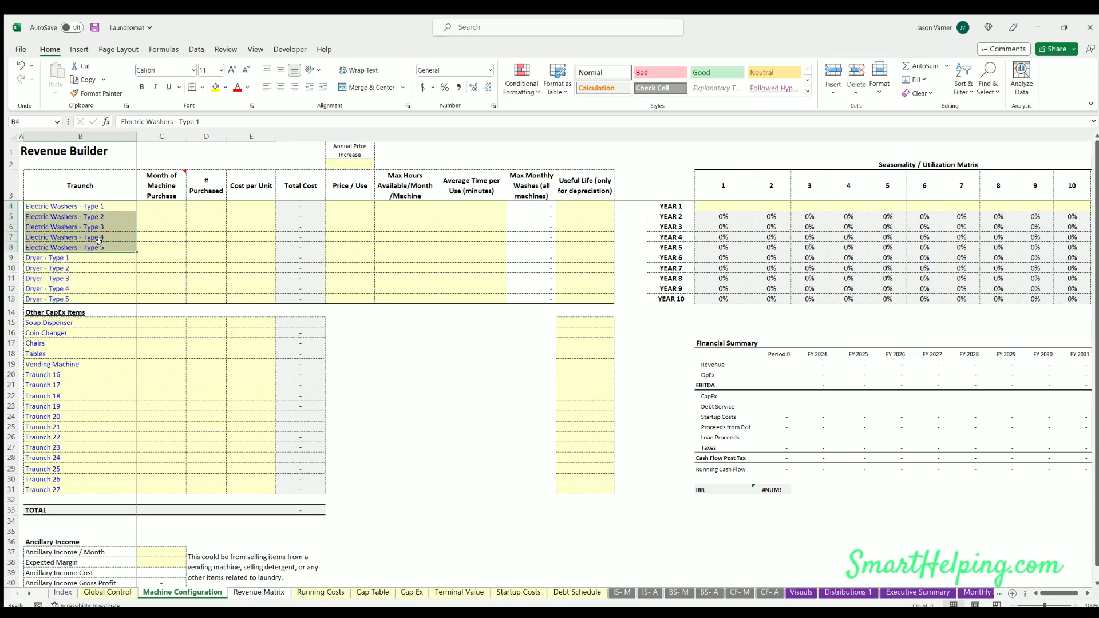
Set the month of machine purchase to Mar-24 for Electric Washers Types 1, 2 and 3
{"action": "left_click", "coordinate": [161, 204]}
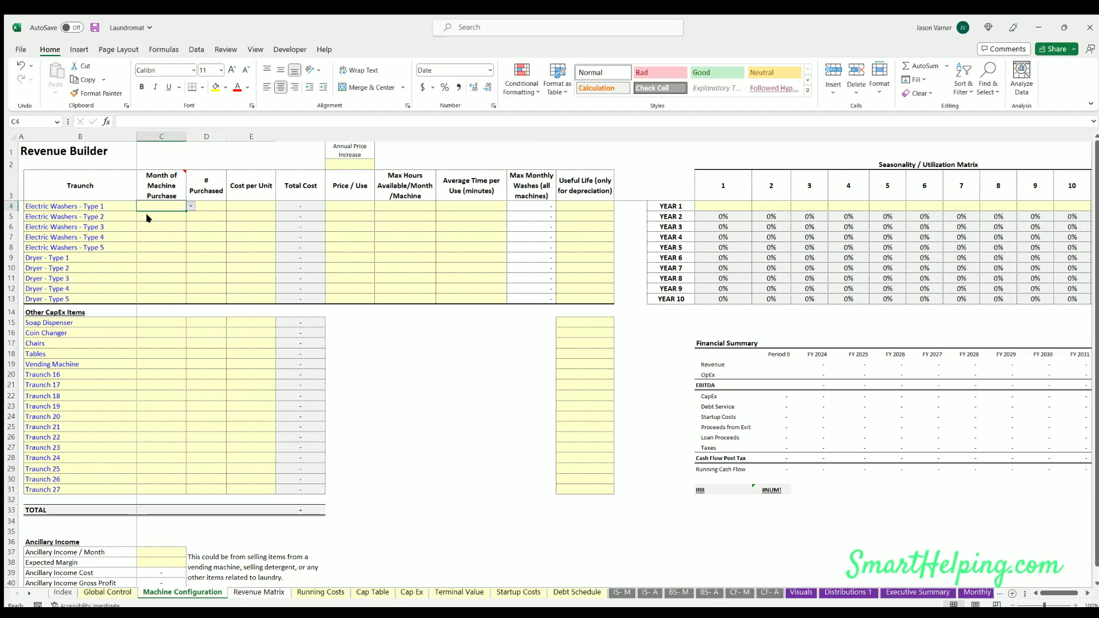
{"action": "type", "text": "Mar-24"}
{"action": "key", "text": "Return"}
{"action": "type", "text": "Mar-24"}
{"action": "key", "text": "Return"}
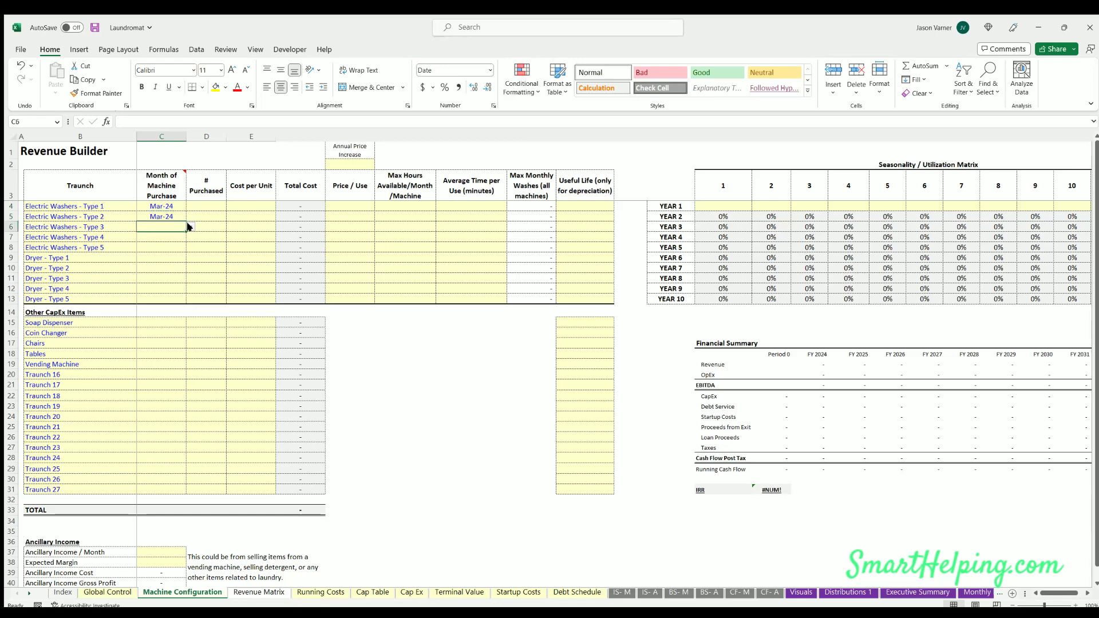
{"action": "key", "text": "ctrl+d"}
Enter the number purchased for Electric Washers Types 1 to 3 as 8, 10 and 5
{"action": "left_click", "coordinate": [195, 203]}
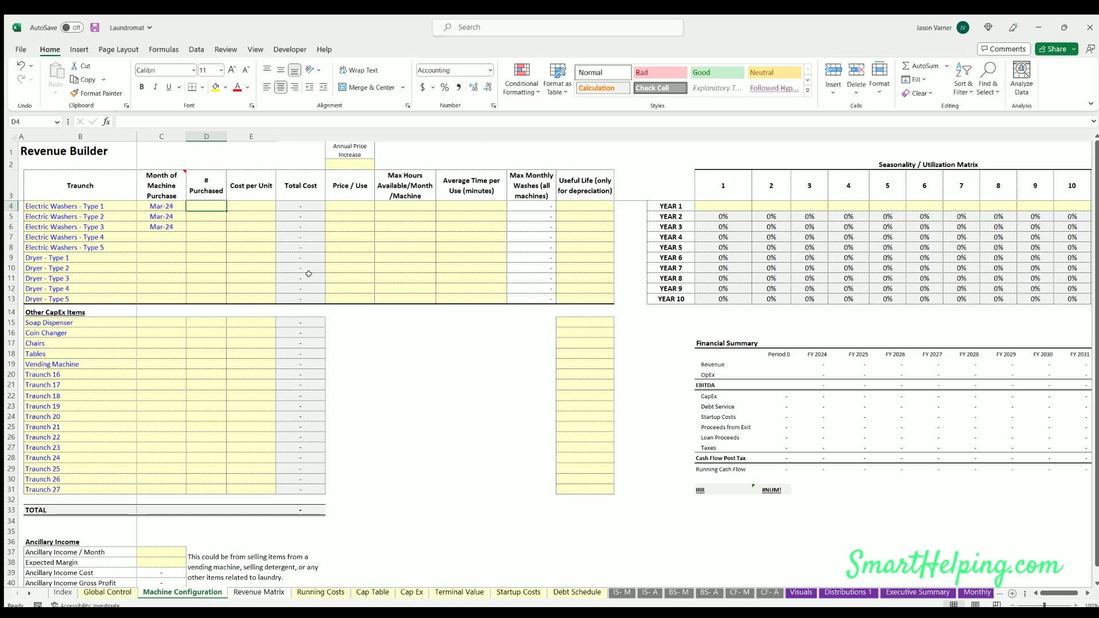
{"action": "type", "text": "8"}
{"action": "key", "text": "Return"}
{"action": "type", "text": "10"}
{"action": "key", "text": "Return"}
{"action": "type", "text": "5"}
{"action": "key", "text": "Return"}
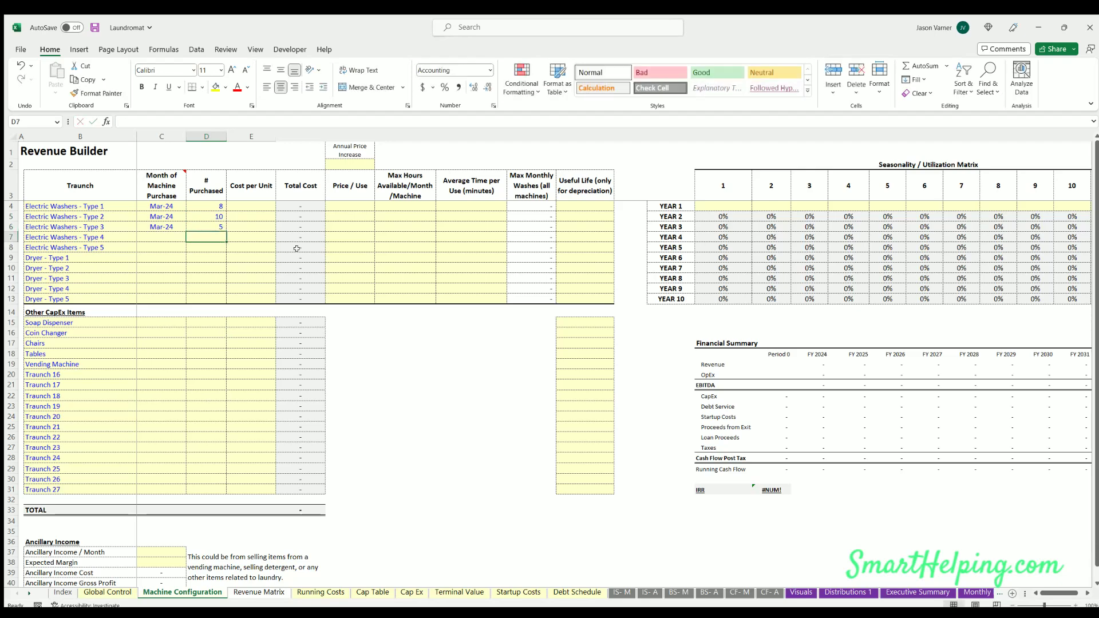
{"action": "left_click", "coordinate": [216, 208]}
{"action": "left_click_drag", "start_coordinate": [212, 217], "coordinate": [213, 227]}
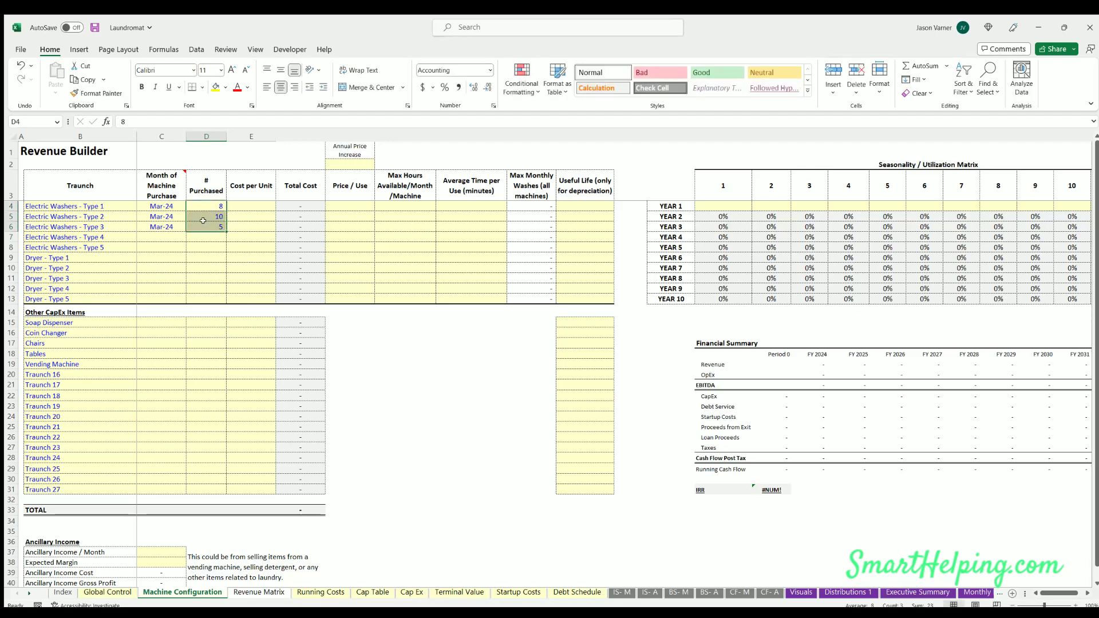
Enter the cost per unit for Electric Washers Types 1 to 3 as $900, $1,500 and $3,000
{"action": "left_click", "coordinate": [254, 204]}
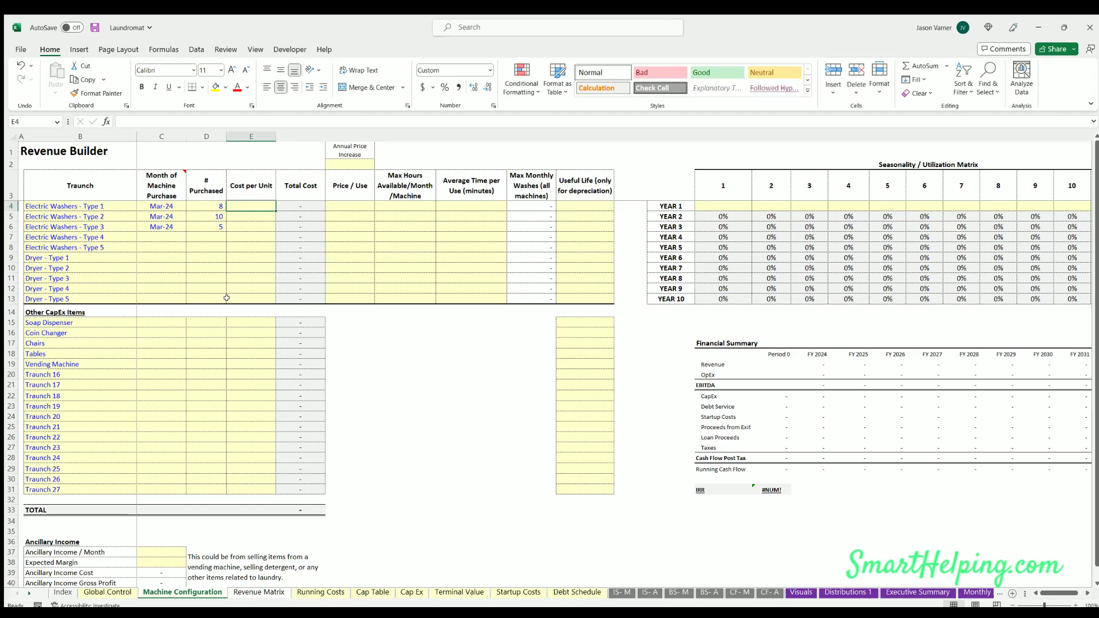
{"action": "type", "text": "900"}
{"action": "key", "text": "Return"}
{"action": "type", "text": "1"}
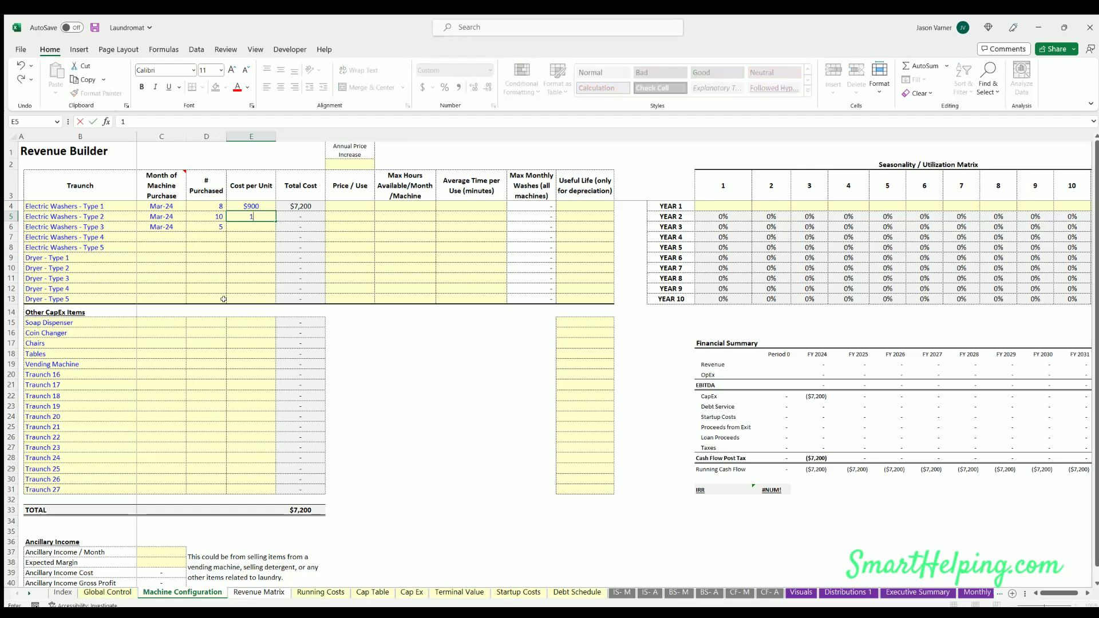
{"action": "type", "text": ",500"}
{"action": "key", "text": "Return"}
{"action": "type", "text": "3000"}
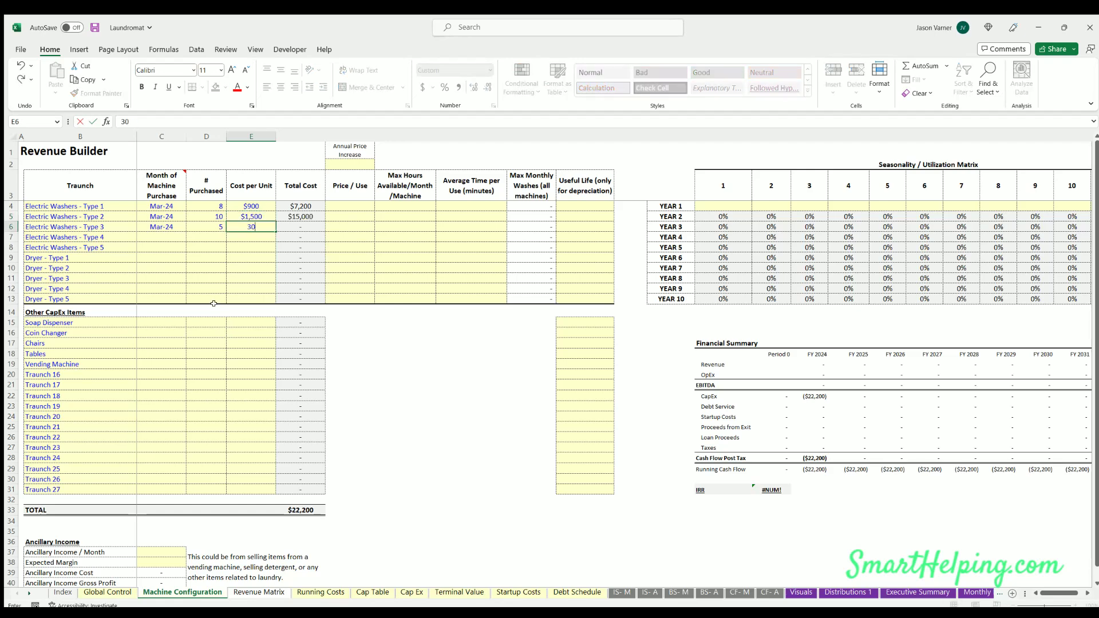
{"action": "key", "text": "Return"}
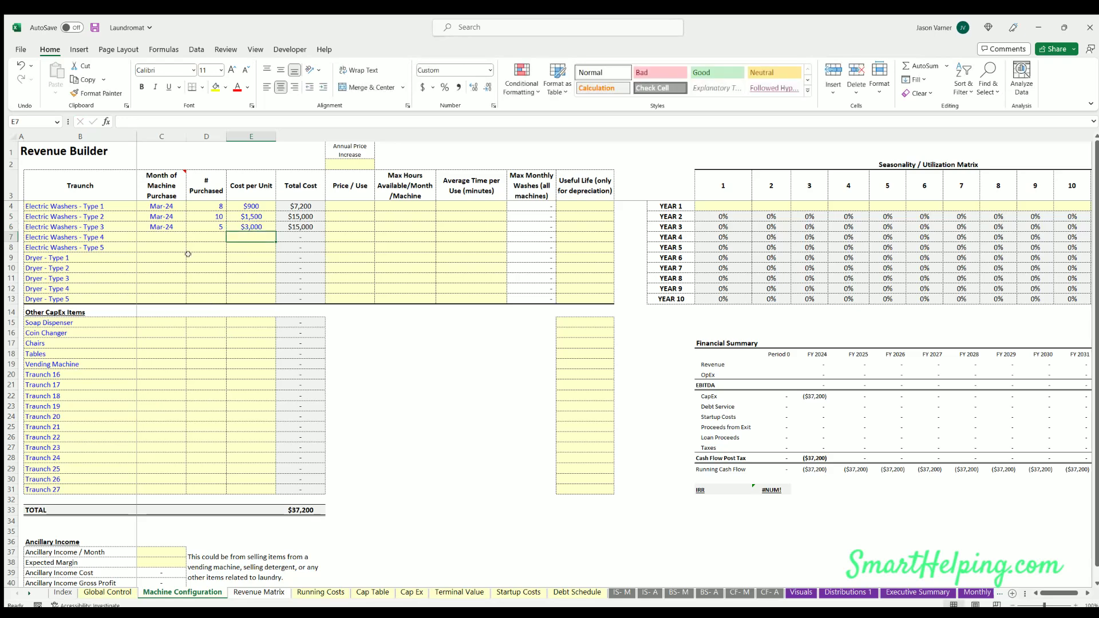
Set the month of machine purchase to Mar-24 for Dryer Types 1, 2 and 3
{"action": "left_click", "coordinate": [155, 253]}
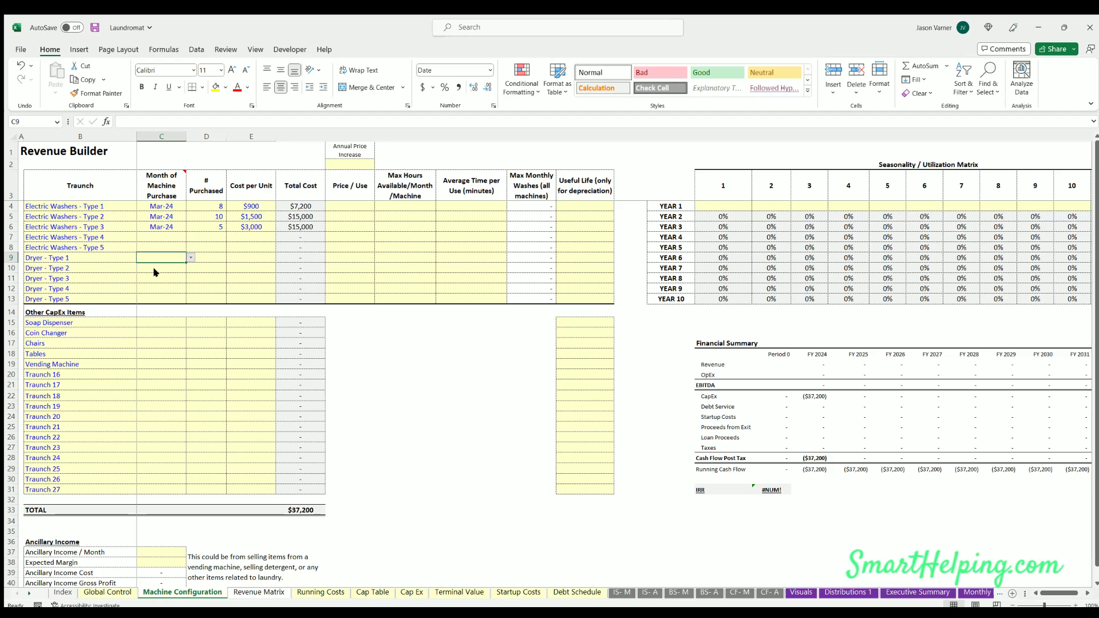
{"action": "type", "text": "Mar-24"}
{"action": "key", "text": "Return"}
{"action": "type", "text": "Mar-24"}
{"action": "key", "text": "Return"}
{"action": "type", "text": "Mar-24"}
{"action": "left_click", "coordinate": [203, 257]}
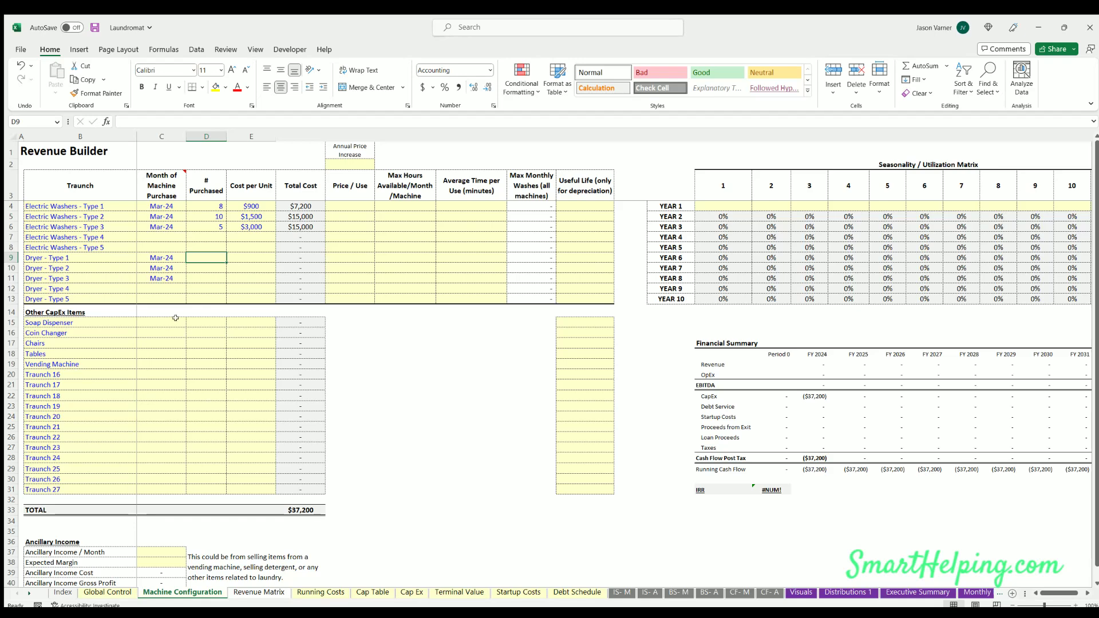
Enter the number purchased for Dryer Types 1 and 2 as 10 and 20, and clear Dryer Type 3's purchase month
{"action": "type", "text": "10"}
{"action": "key", "text": "Return"}
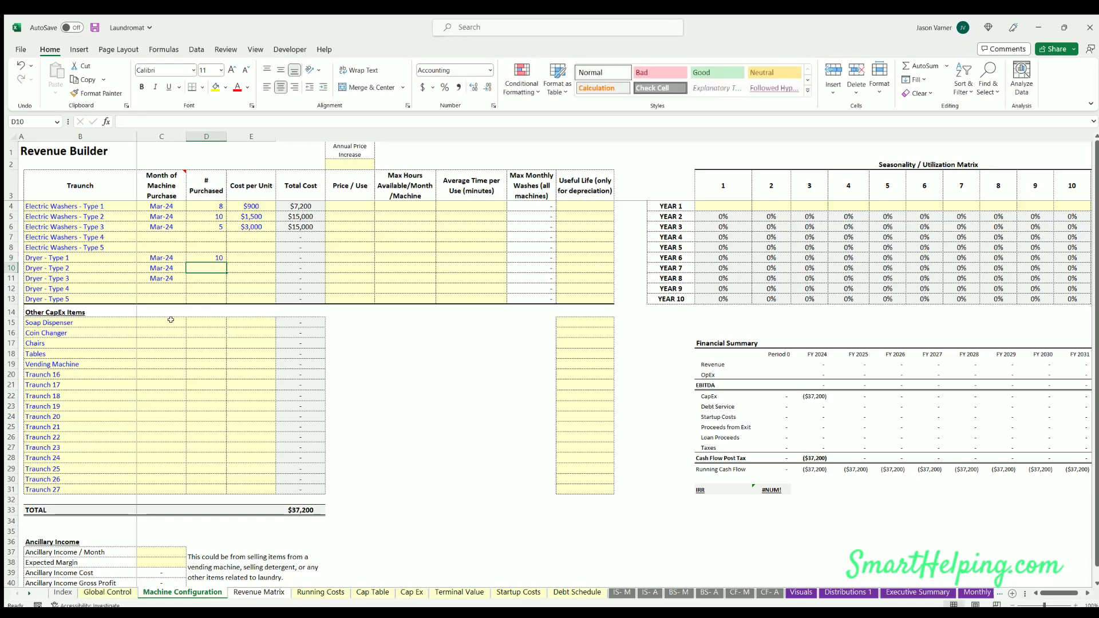
{"action": "type", "text": "20"}
{"action": "key", "text": "Return"}
{"action": "left_click", "coordinate": [175, 277]}
{"action": "key", "text": "Delete"}
Enter the cost per unit for Dryer Types 1 and 2 as $1,200 and $1,100
{"action": "left_click", "coordinate": [237, 256]}
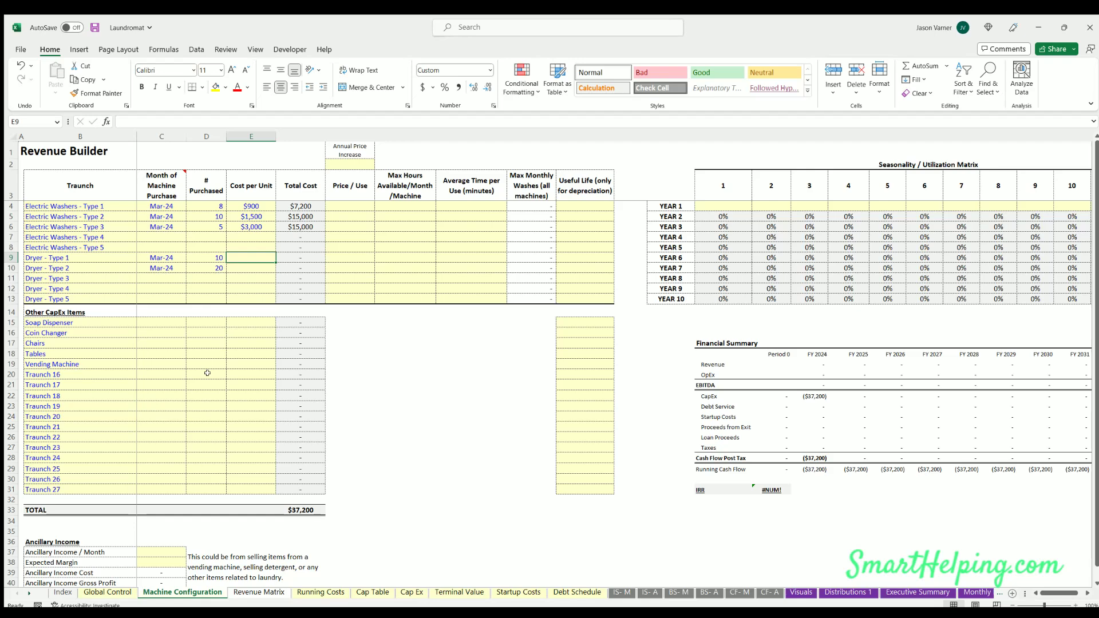
{"action": "type", "text": "1200"}
{"action": "key", "text": "Return"}
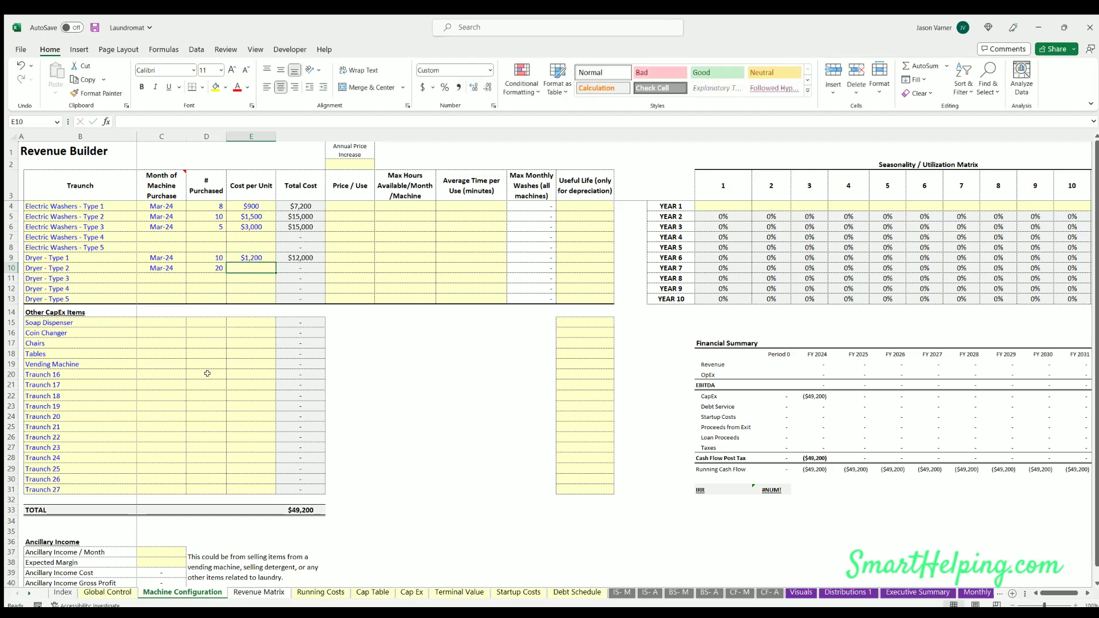
{"action": "type", "text": "10"}
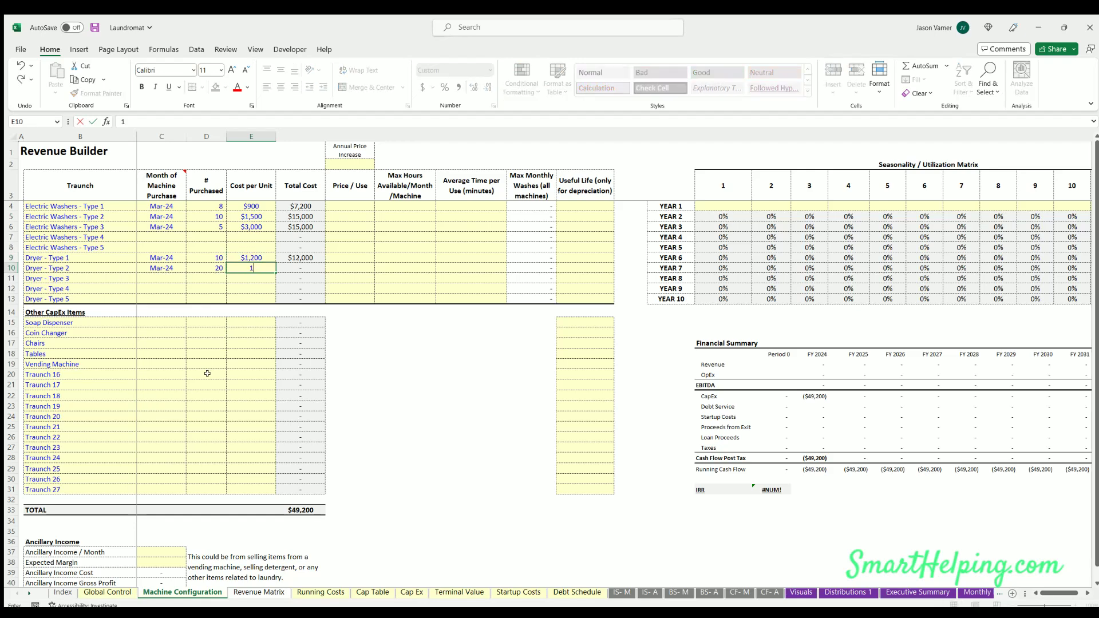
{"action": "key", "text": "BackSpace"}
{"action": "type", "text": "100"}
{"action": "key", "text": "Tab"}
Enter the price per use for Electric Washers Types 1 to 3 as $3.20, $3.20 and $4.00
{"action": "key", "text": "Up"}
{"action": "key", "text": "Up"}
{"action": "key", "text": "Up"}
{"action": "key", "text": "Right"}
{"action": "key", "text": "Up"}
{"action": "key", "text": "Up"}
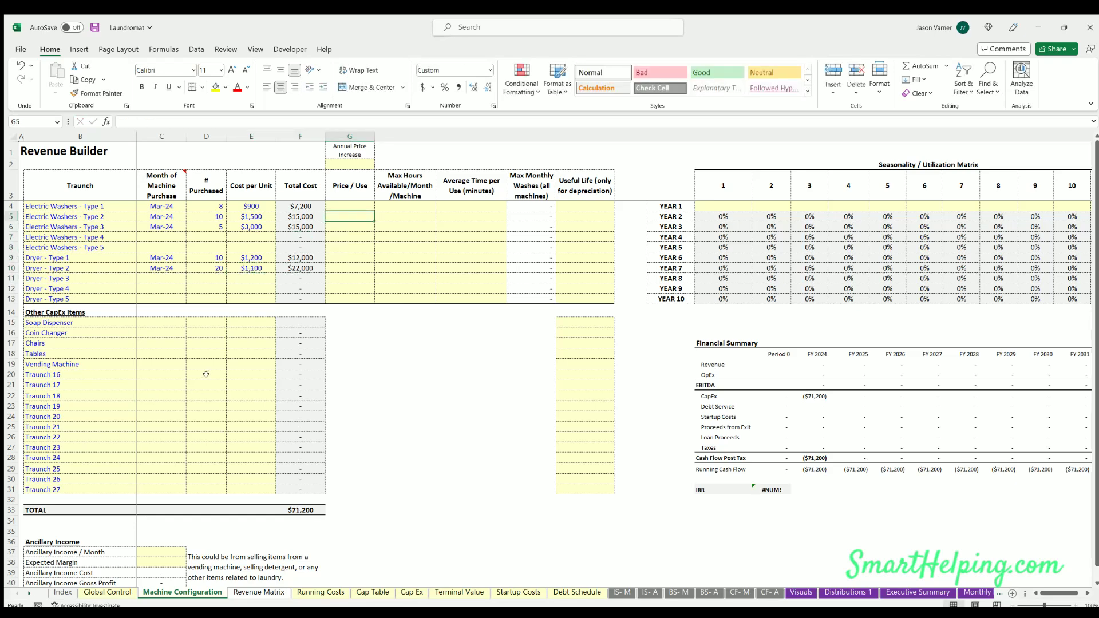
{"action": "left_click", "coordinate": [336, 193]}
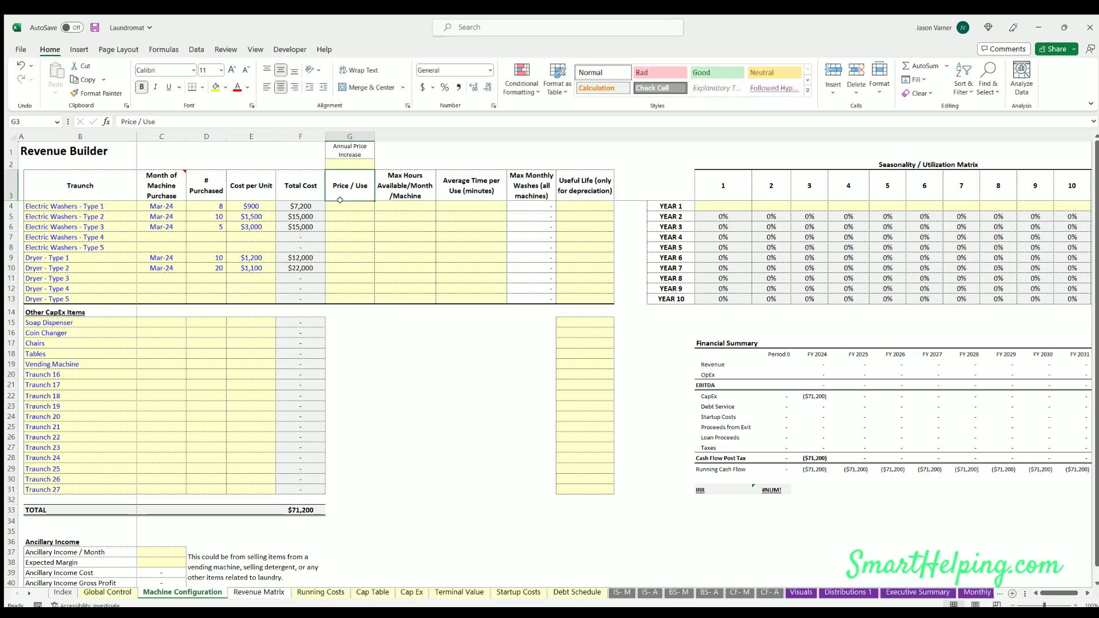
{"action": "left_click", "coordinate": [341, 203]}
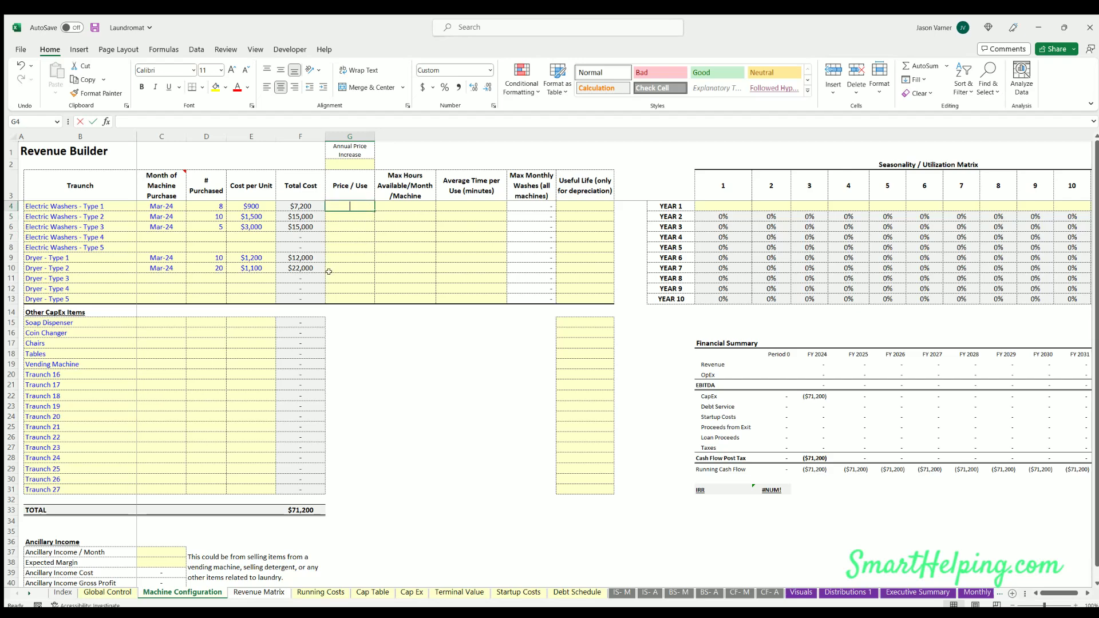
{"action": "type", "text": "3.2"}
{"action": "key", "text": "Return"}
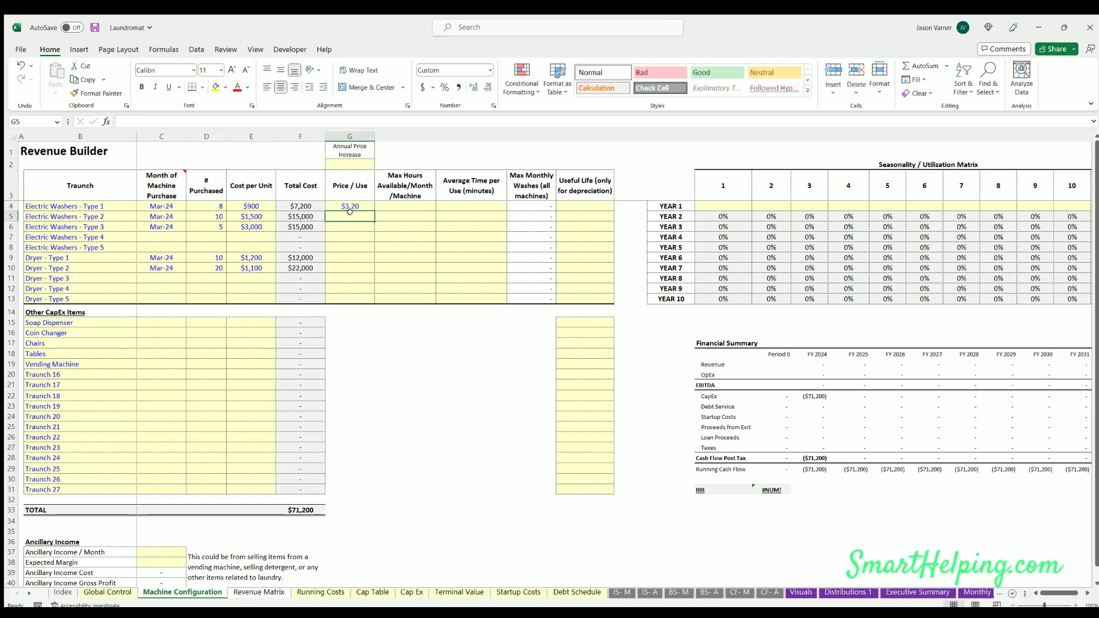
{"action": "type", "text": "3.2"}
{"action": "key", "text": "Return"}
{"action": "type", "text": "4"}
{"action": "key", "text": "Return"}
Set the price per use to $3.00 for Dryer Types 1 and 2
{"action": "key", "text": "Down"}
{"action": "key", "text": "Down"}
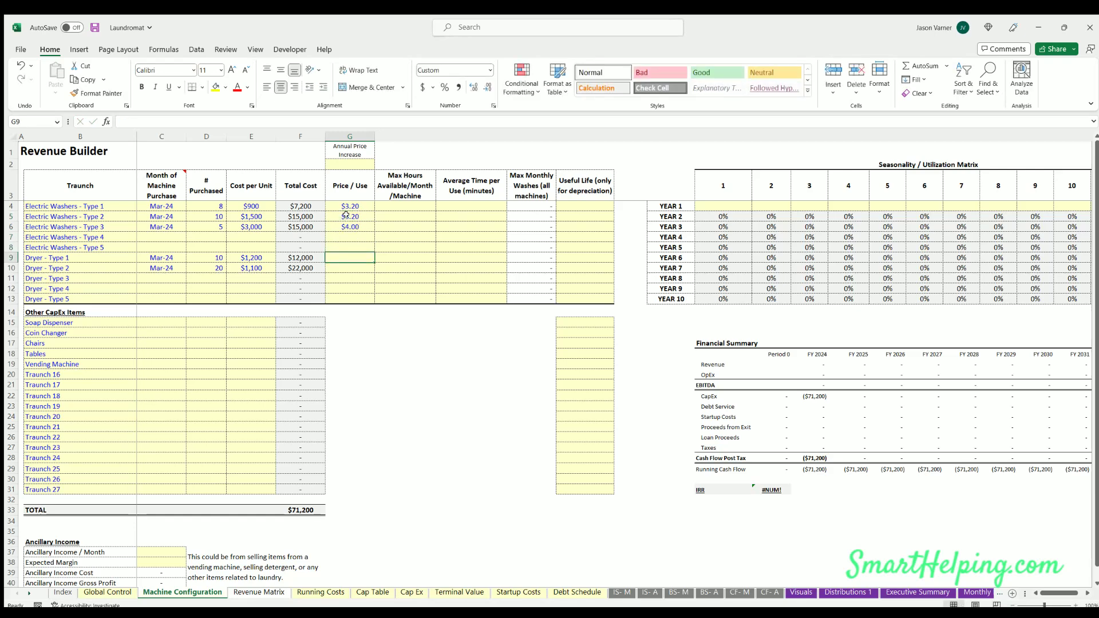
{"action": "type", "text": "3"}
{"action": "key", "text": "Return"}
{"action": "type", "text": "3"}
{"action": "key", "text": "Return"}
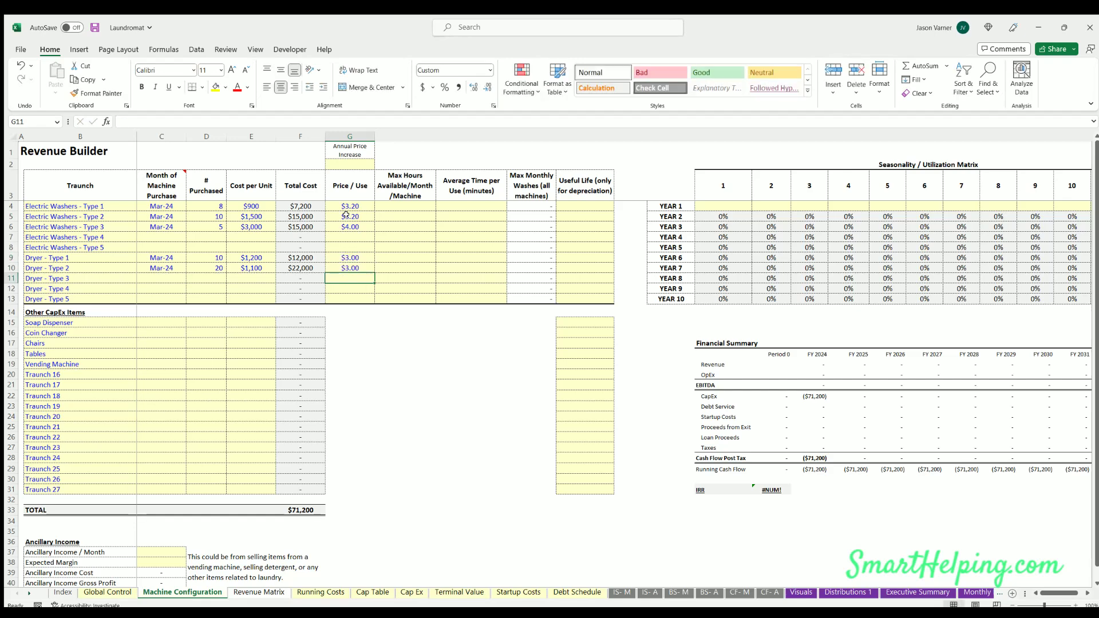
Set the annual price increase to 2%
{"action": "left_click", "coordinate": [341, 163]}
{"action": "type", "text": "2"}
{"action": "key", "text": "Return"}
{"action": "left_click", "coordinate": [345, 163]}
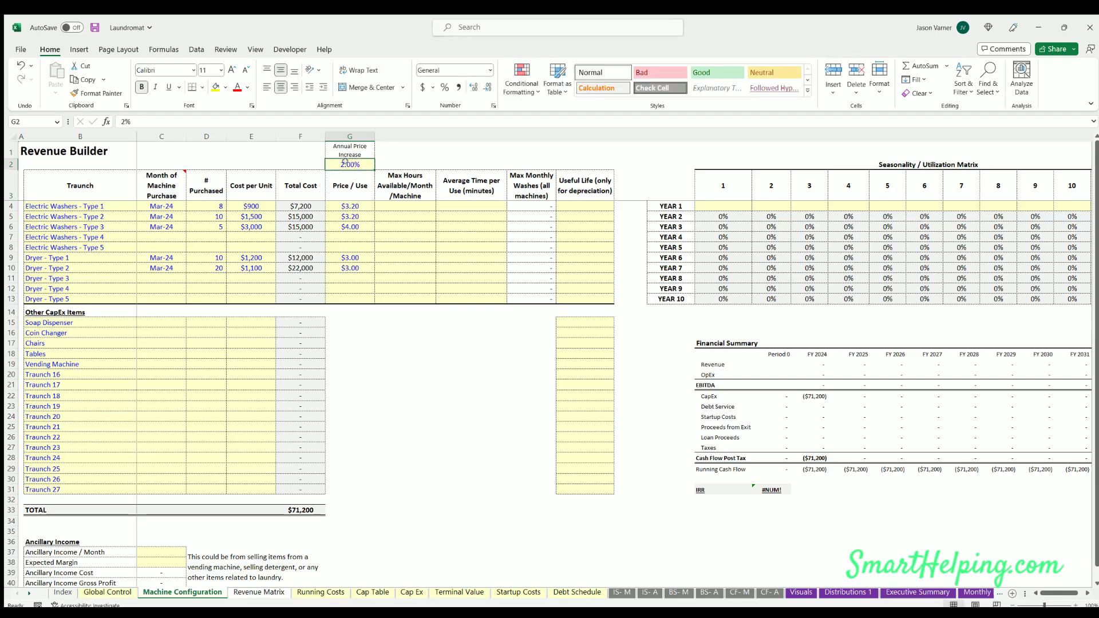
Enter =30*14 as the max hours available per month for Electric Washers Type 1 and fill it down to Types 2 and 3
{"action": "left_click", "coordinate": [400, 206]}
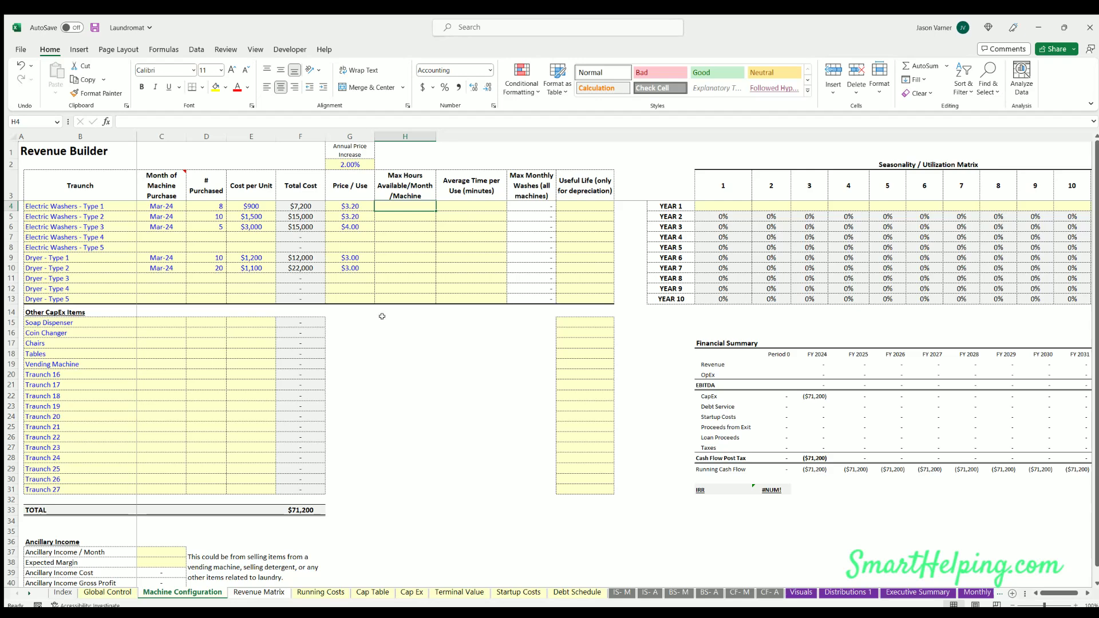
{"action": "type", "text": "="}
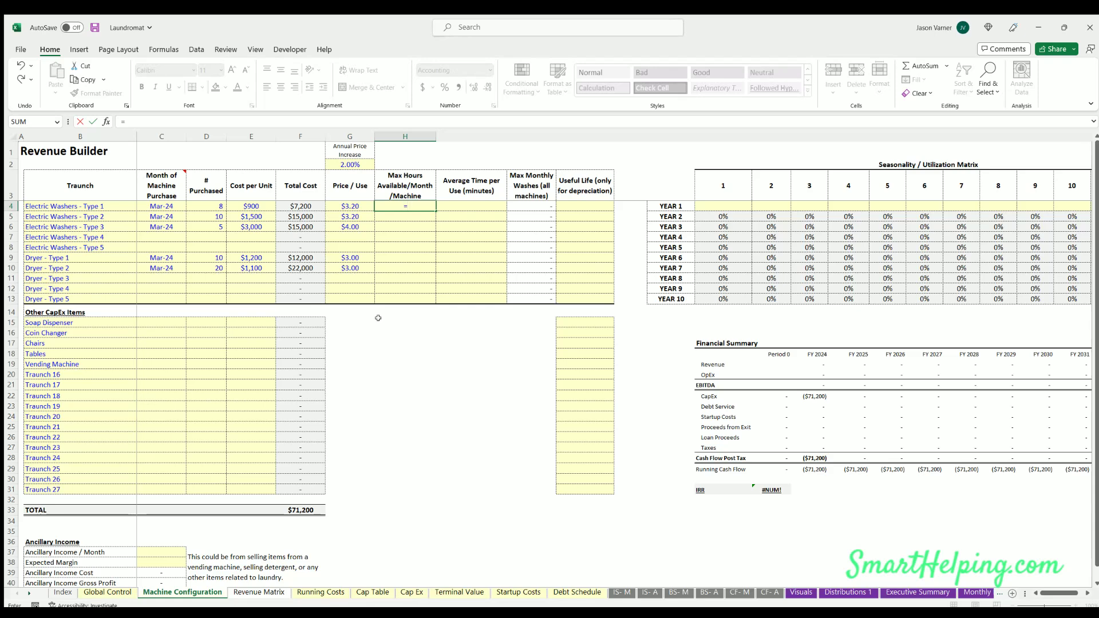
{"action": "type", "text": "30*14"}
{"action": "key", "text": "Return"}
{"action": "key", "text": "Up"}
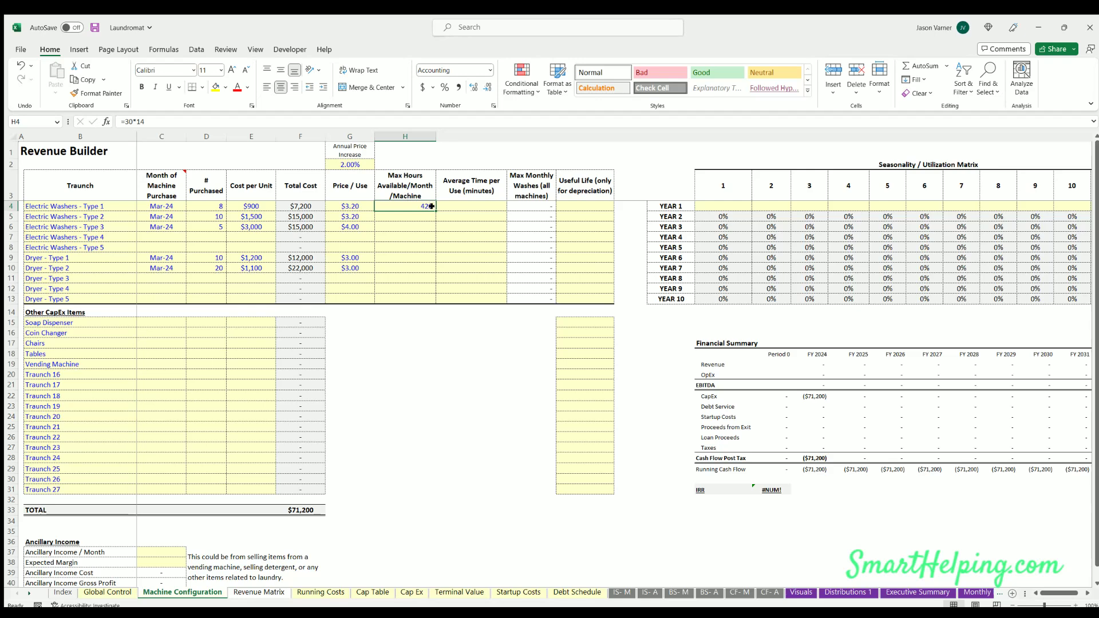
{"action": "left_click_drag", "start_coordinate": [434, 210], "coordinate": [427, 229]}
Set the max hours available per month to 420 for Dryer Types 1 and 2
{"action": "left_click", "coordinate": [389, 254]}
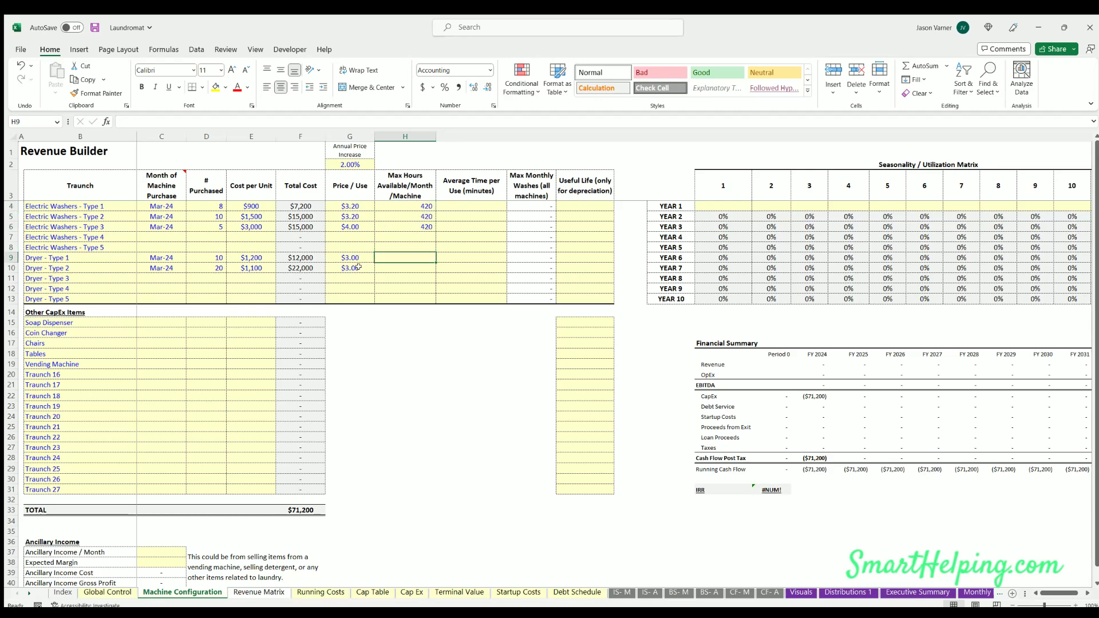
{"action": "type", "text": "420"}
{"action": "key", "text": "Return"}
{"action": "type", "text": "420"}
{"action": "key", "text": "Return"}
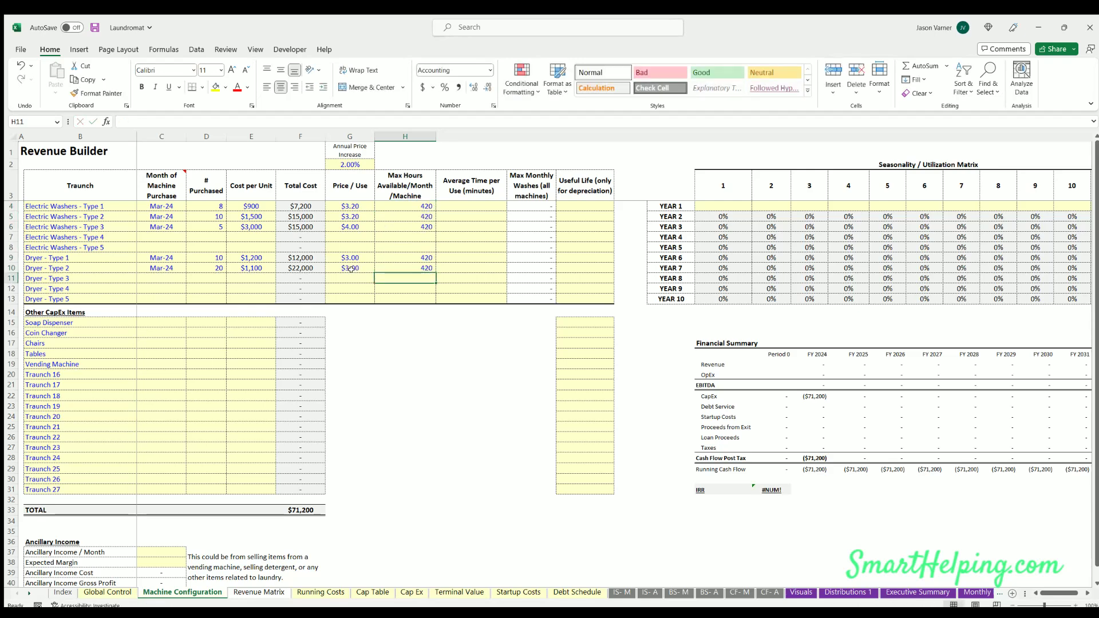
Enter an average time per use of 150 minutes for Electric Washers Type 1 and fill it down to Types 2 and 3
{"action": "left_click", "coordinate": [461, 206]}
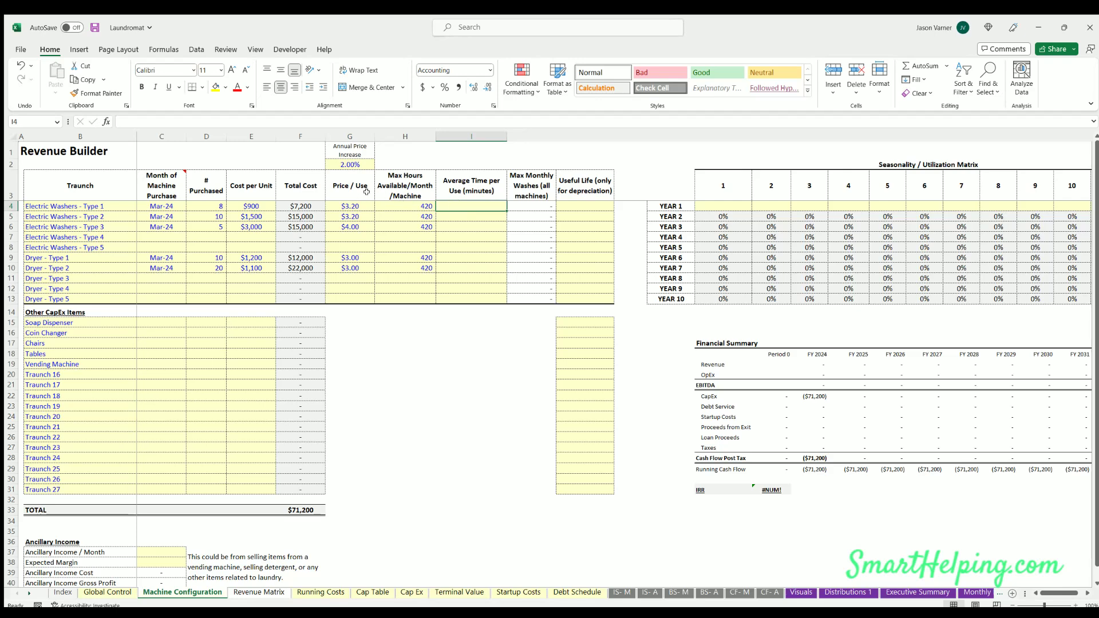
{"action": "left_click", "coordinate": [344, 205]}
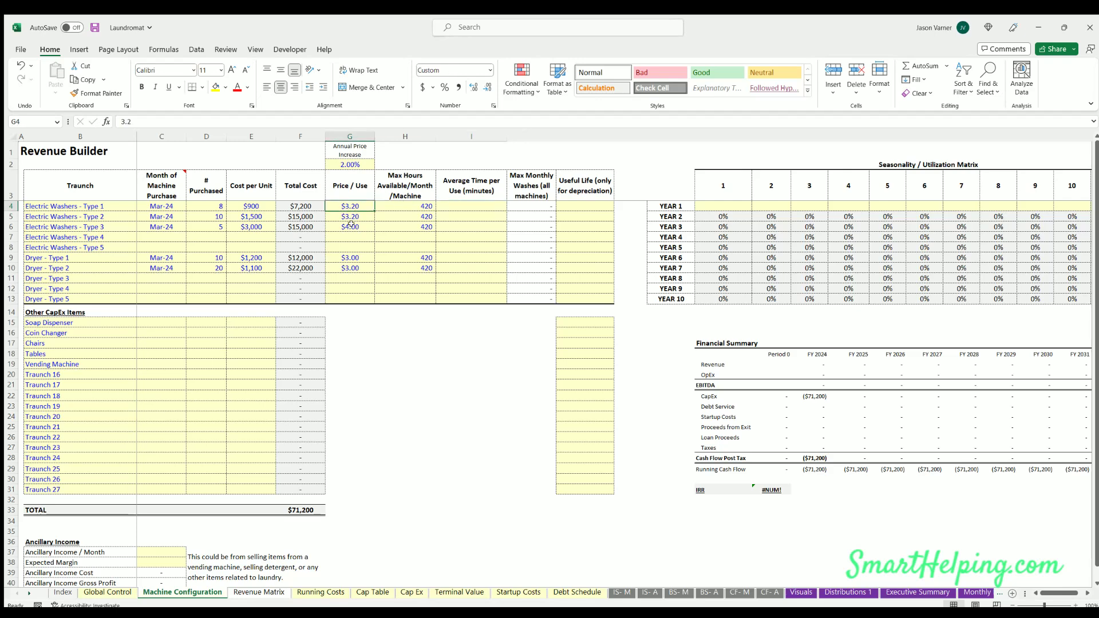
{"action": "left_click", "coordinate": [466, 205]}
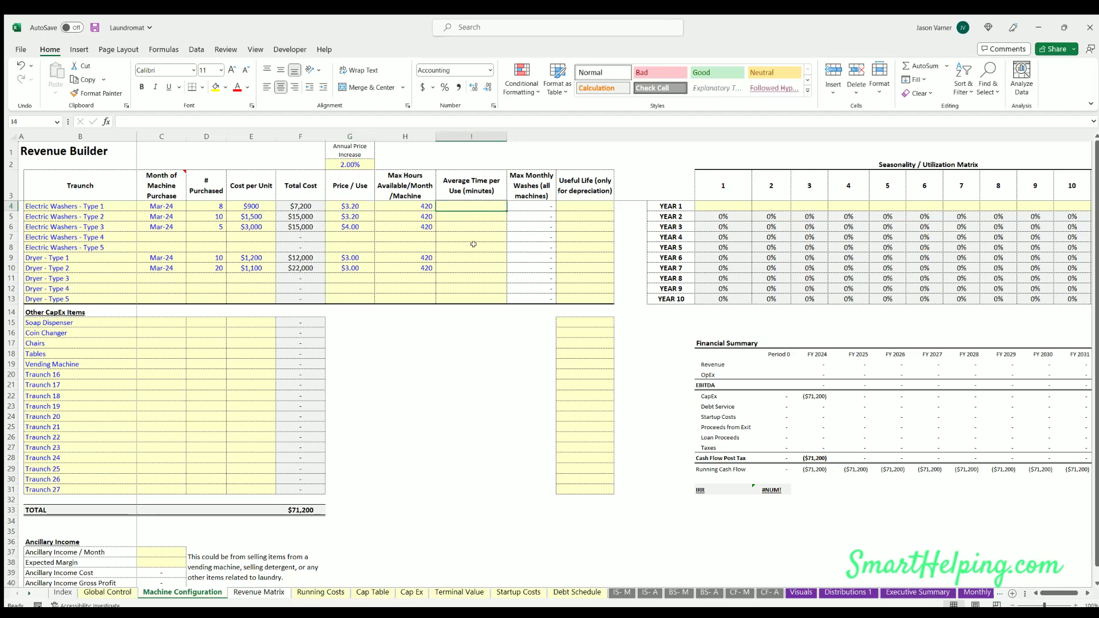
{"action": "type", "text": "150"}
{"action": "key", "text": "Return"}
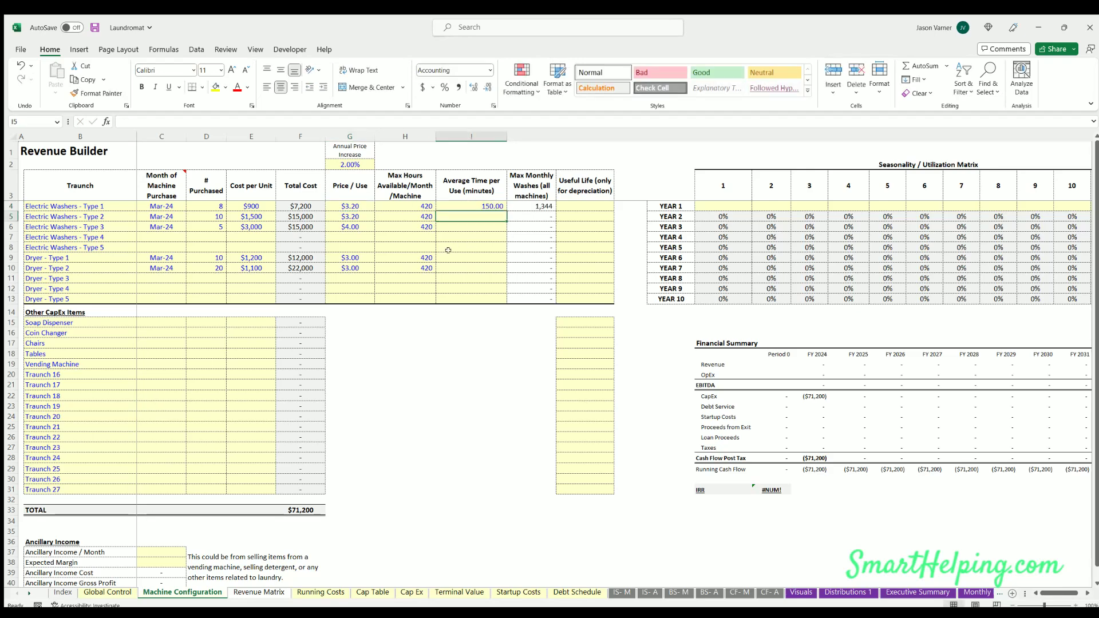
{"action": "left_click", "coordinate": [493, 205]}
{"action": "left_click_drag", "start_coordinate": [507, 211], "coordinate": [499, 231]}
Set the average time per use to 150 minutes for Dryer Types 1 and 2
{"action": "left_click", "coordinate": [473, 255]}
{"action": "type", "text": "150"}
{"action": "key", "text": "Return"}
{"action": "type", "text": "150"}
{"action": "key", "text": "Return"}
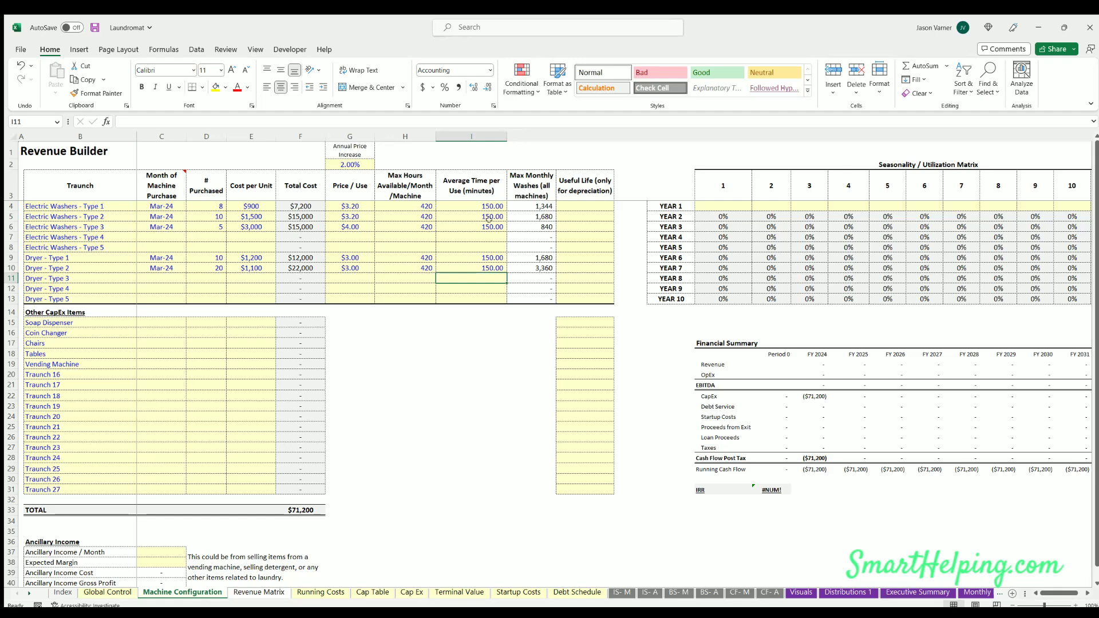
Examine how the max monthly washes derive from hours, time per use and machine count, and where the Year 1 utilization inputs sit
{"action": "left_click", "coordinate": [474, 204]}
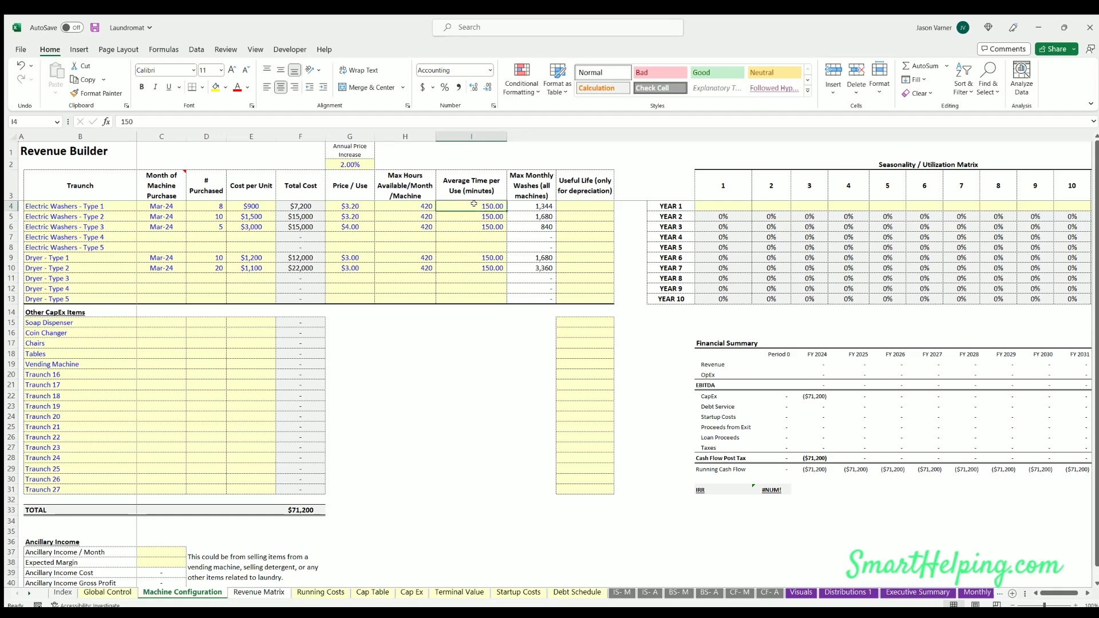
{"action": "left_click", "coordinate": [409, 204]}
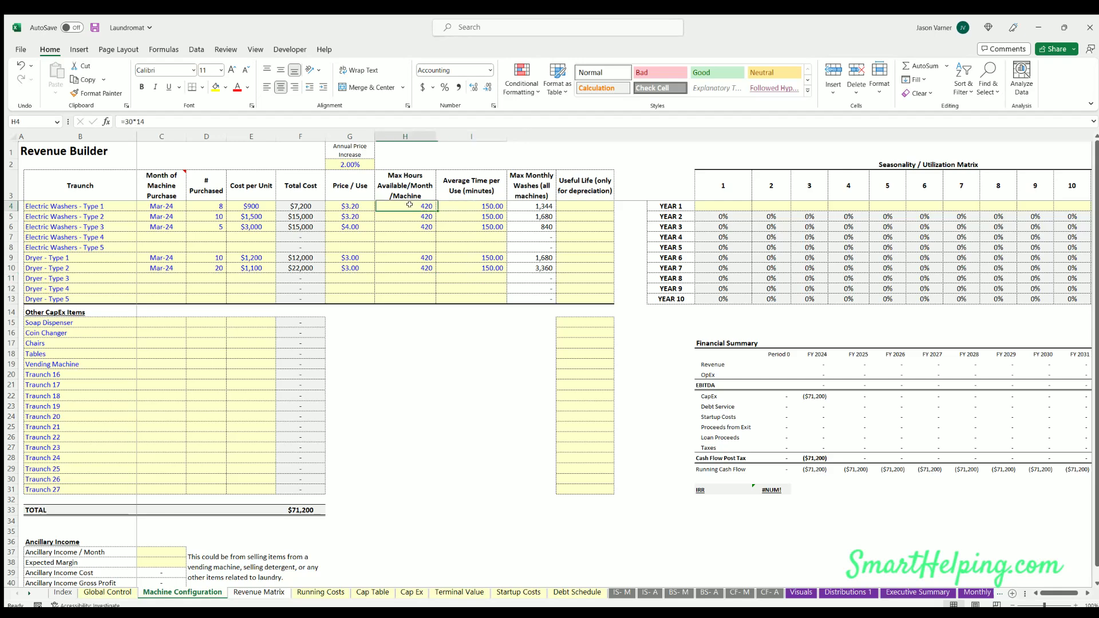
{"action": "left_click", "coordinate": [207, 204]}
{"action": "left_click", "coordinate": [524, 203]}
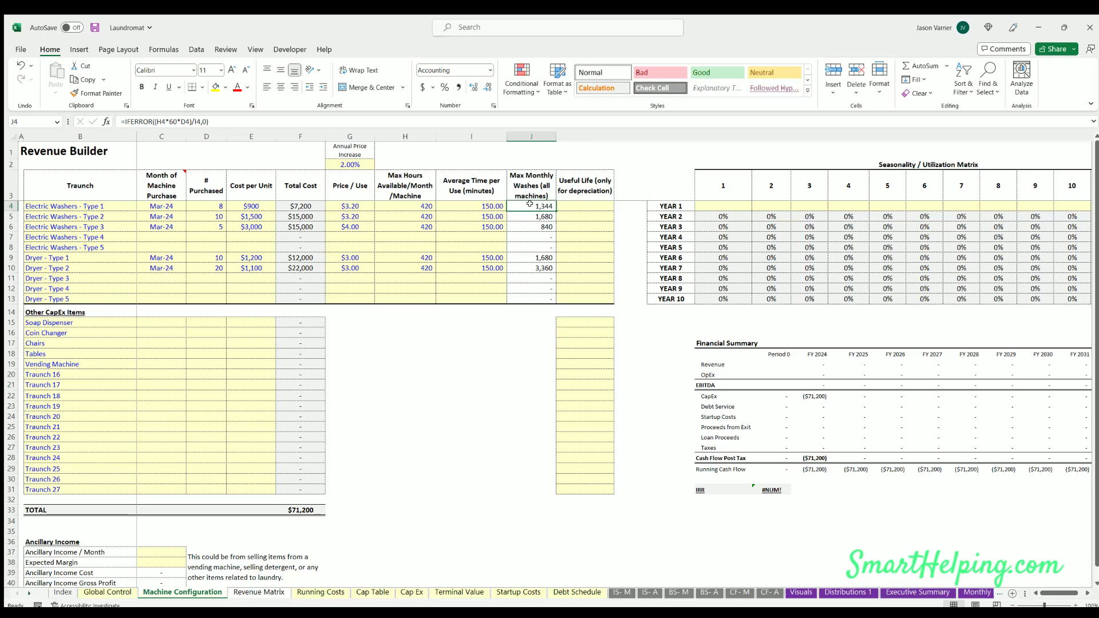
{"action": "key", "text": "Down"}
{"action": "key", "text": "Down"}
{"action": "key", "text": "Down"}
{"action": "key", "text": "Down"}
{"action": "key", "text": "Down"}
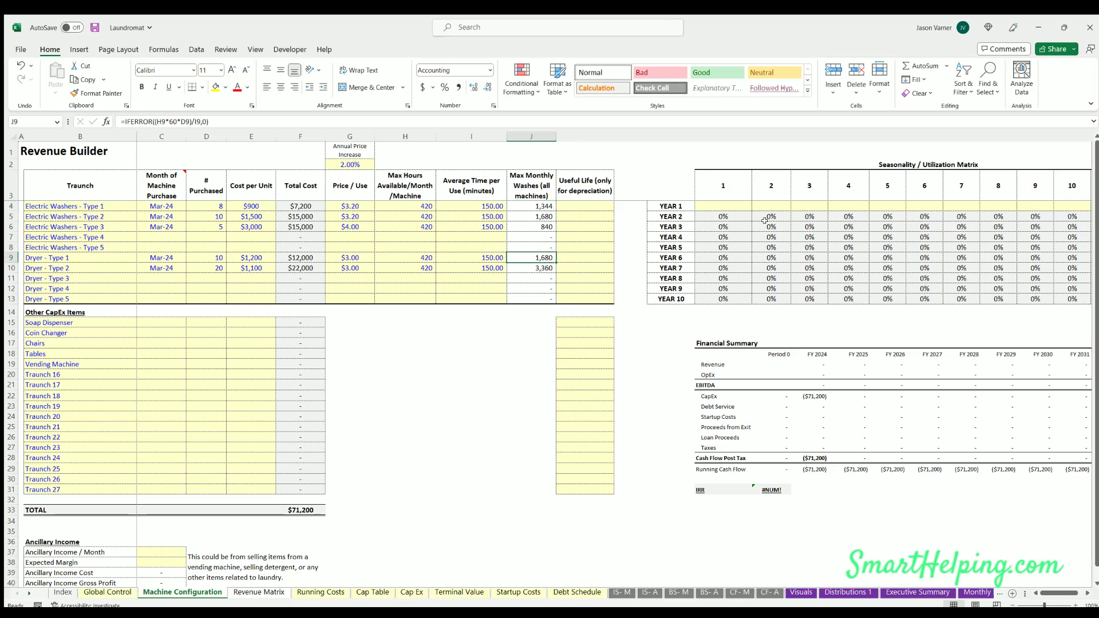
{"action": "left_click_drag", "start_coordinate": [709, 205], "coordinate": [905, 204]}
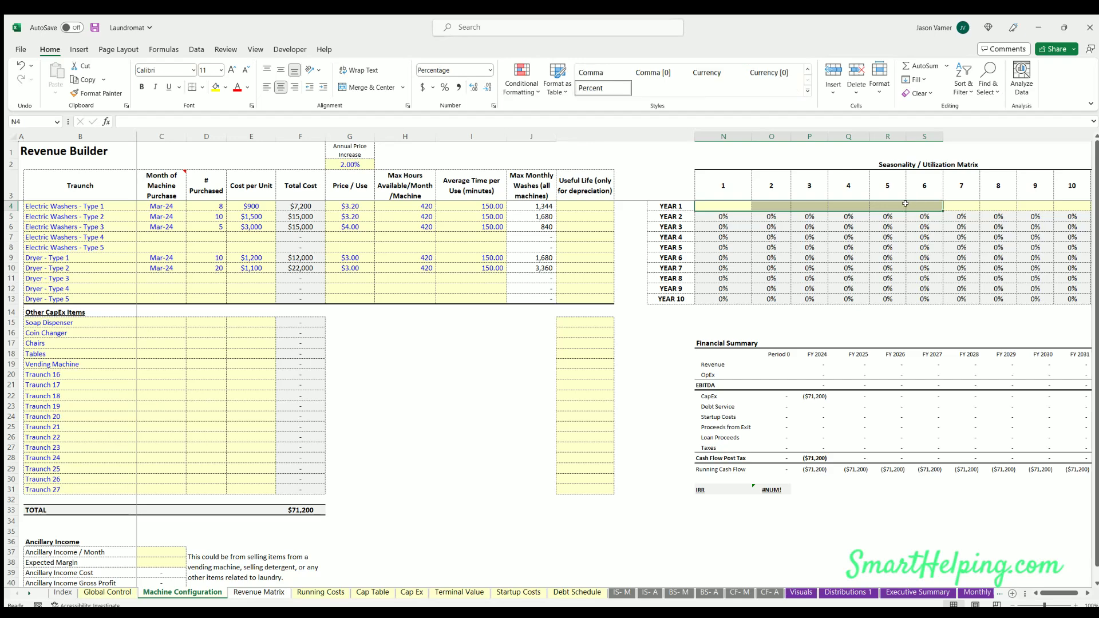
{"action": "left_click", "coordinate": [535, 207]}
{"action": "key", "text": "Down"}
{"action": "key", "text": "Up"}
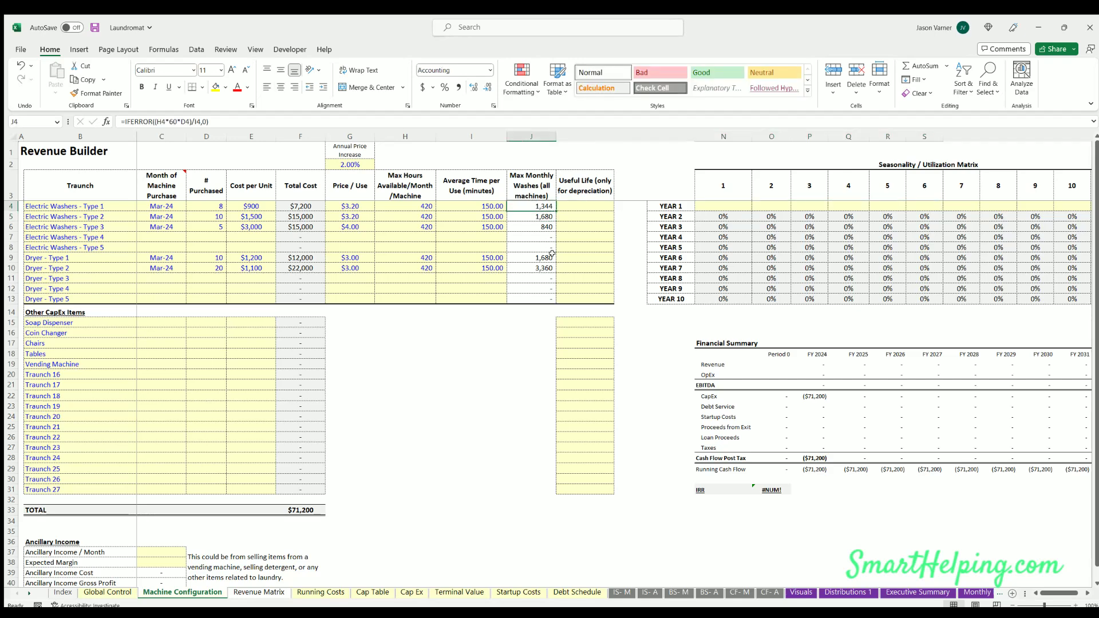
{"action": "left_click", "coordinate": [202, 205]}
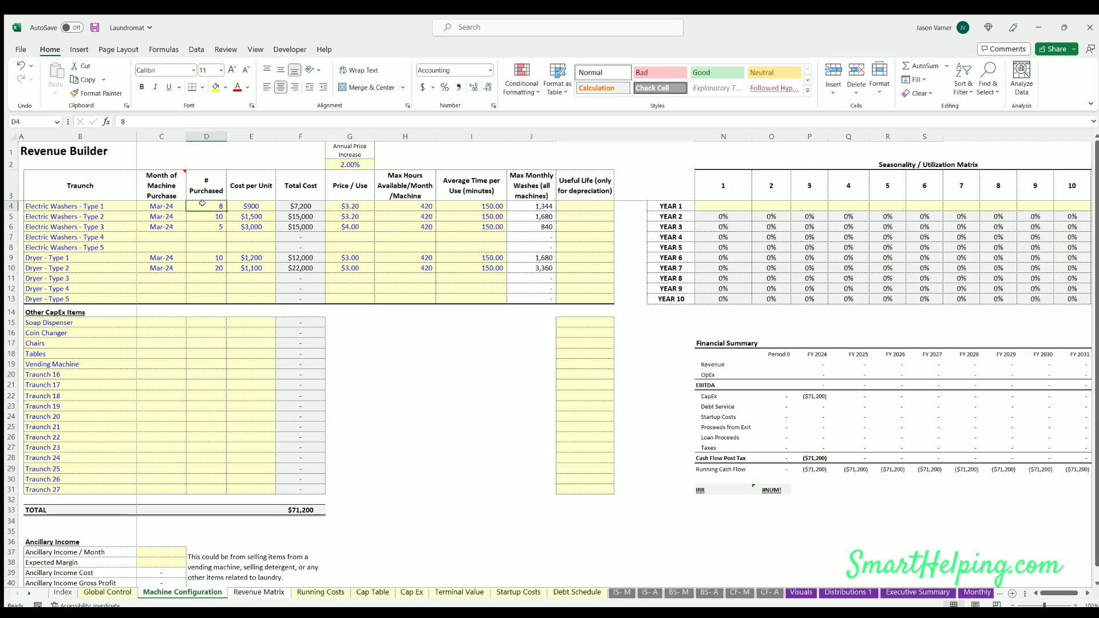
Set the useful life for depreciation to 7 for Electric Washers Types 1 to 3 and Dryer Types 1 and 2
{"action": "left_click", "coordinate": [597, 203]}
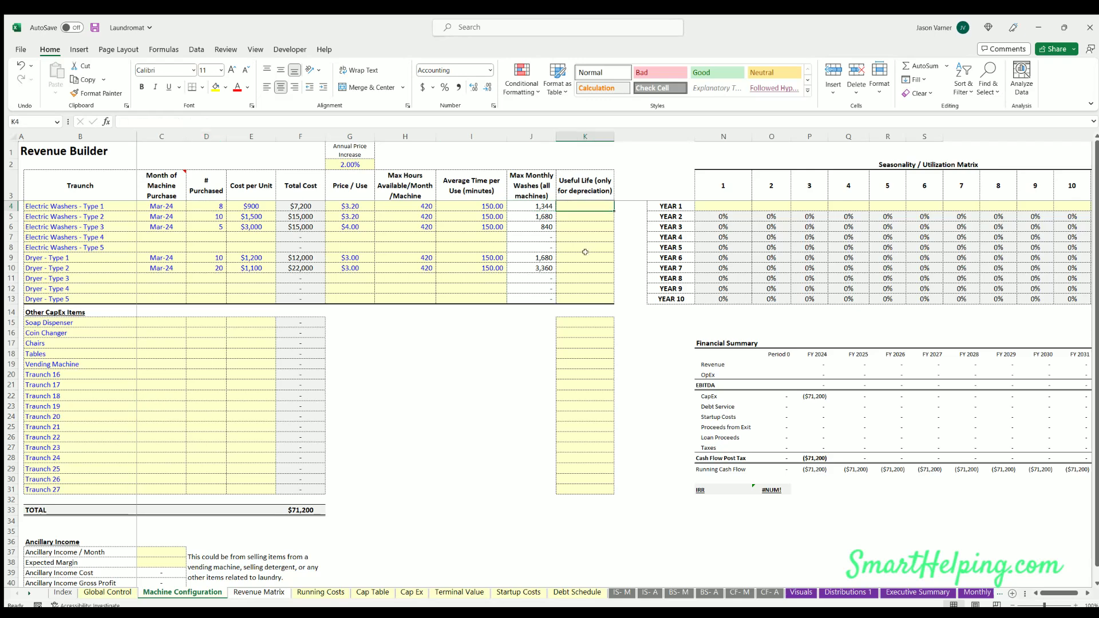
{"action": "type", "text": "7"}
{"action": "left_click_drag", "start_coordinate": [614, 211], "coordinate": [613, 229]}
{"action": "left_click", "coordinate": [584, 258]}
{"action": "type", "text": "7"}
{"action": "key", "text": "Return"}
{"action": "type", "text": "7"}
{"action": "key", "text": "Return"}
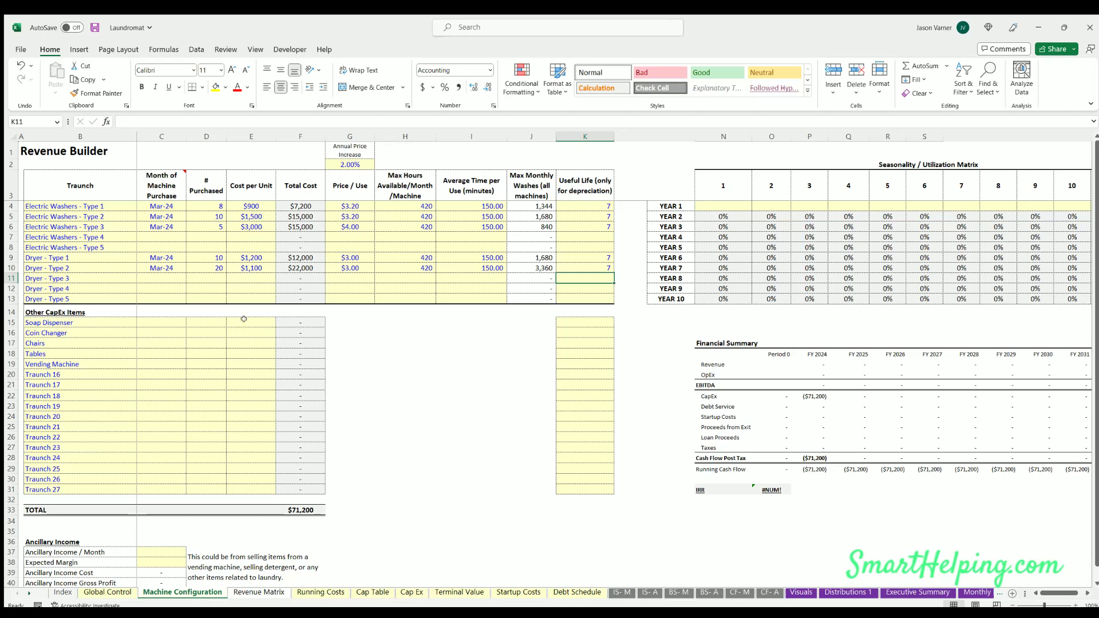
Set the purchase month to Jan-24 for the soap dispenser, coin changer, chairs, tables and vending machine
{"action": "left_click", "coordinate": [166, 318]}
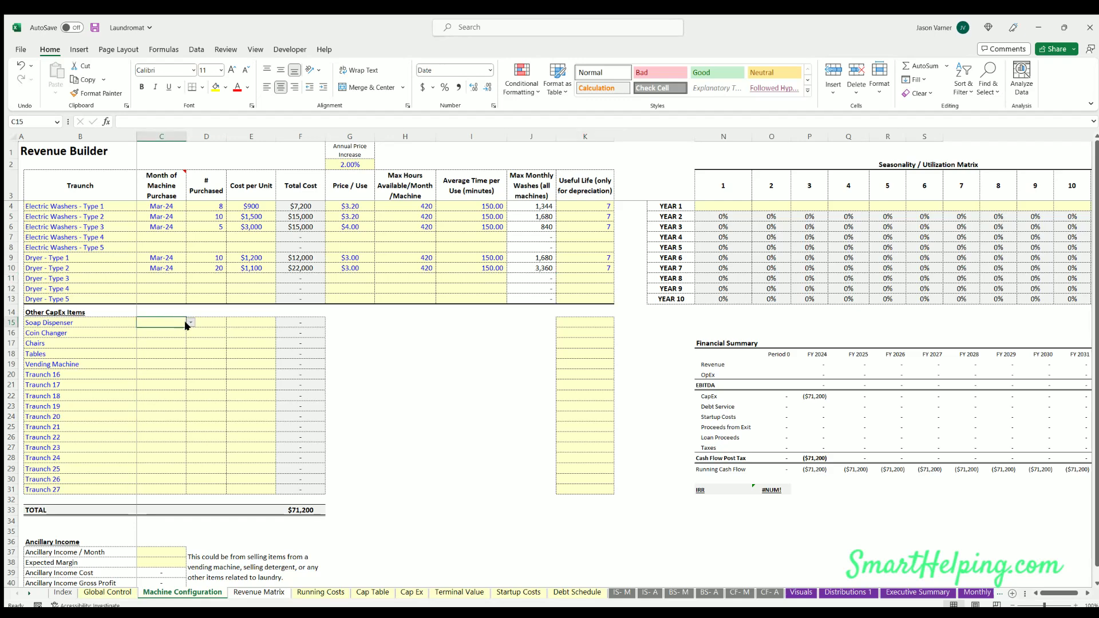
{"action": "type", "text": "Jan-24"}
{"action": "left_click", "coordinate": [165, 330]}
{"action": "type", "text": "Jan-24"}
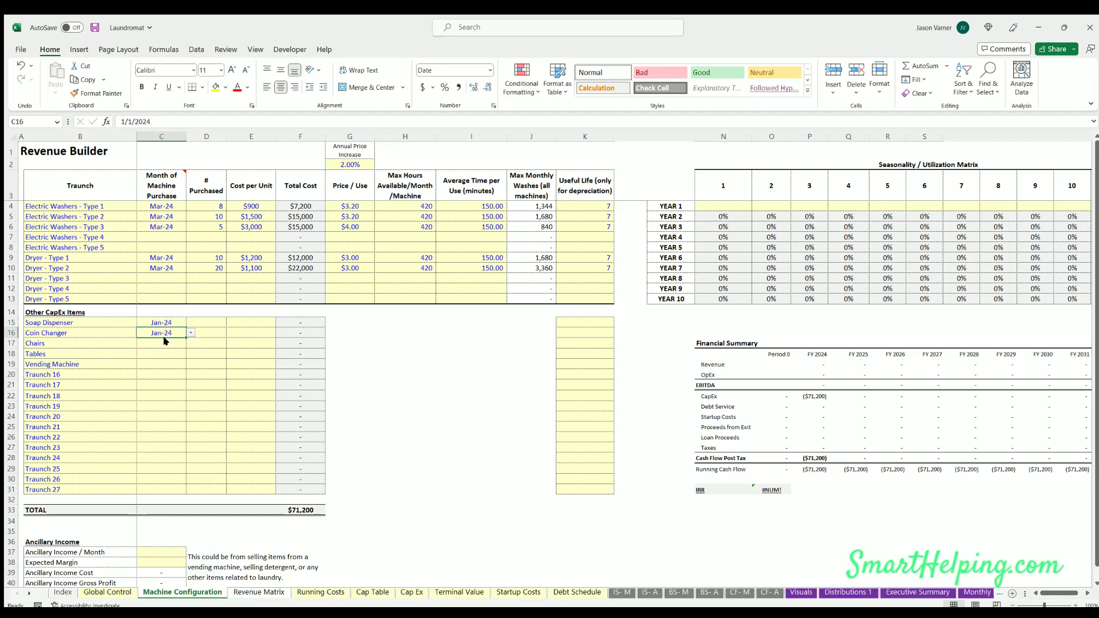
{"action": "left_click", "coordinate": [167, 344]}
{"action": "type", "text": "Jan-24"}
{"action": "left_click", "coordinate": [172, 354]}
{"action": "key", "text": "ctrl+v"}
{"action": "left_click", "coordinate": [171, 364]}
{"action": "key", "text": "ctrl+v"}
Enter 1 vending machine purchased at a cost per unit of $3,000
{"action": "left_click", "coordinate": [204, 360]}
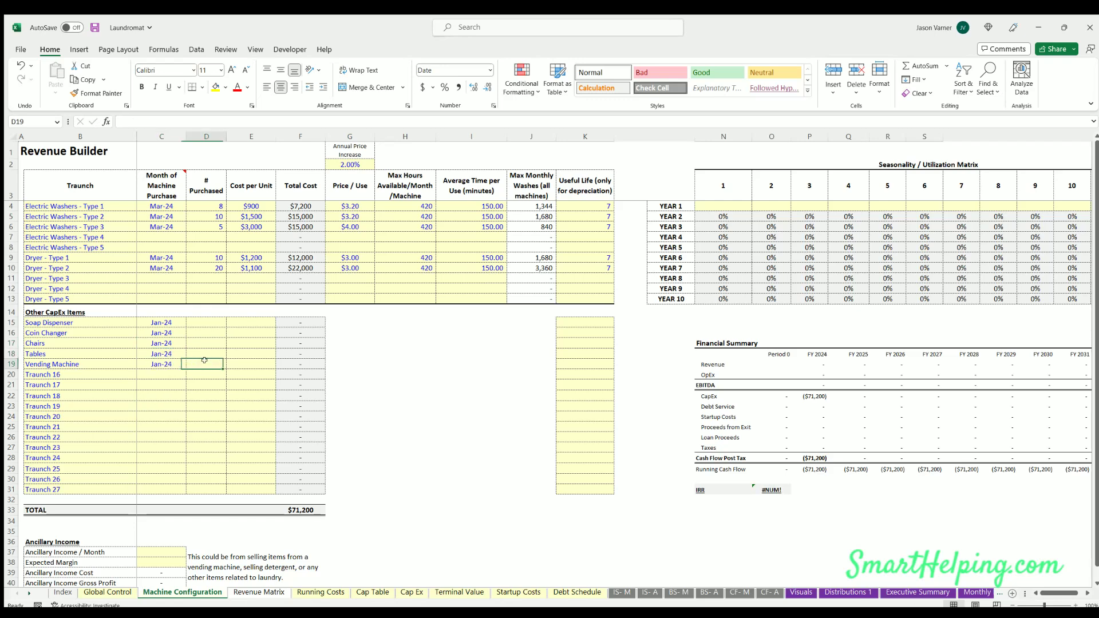
{"action": "type", "text": "1"}
{"action": "key", "text": "Right"}
{"action": "type", "text": "3000"}
{"action": "key", "text": "Return"}
Enter 3 tables purchased at a cost per unit of $50
{"action": "key", "text": "Left"}
{"action": "key", "text": "Up"}
{"action": "key", "text": "Up"}
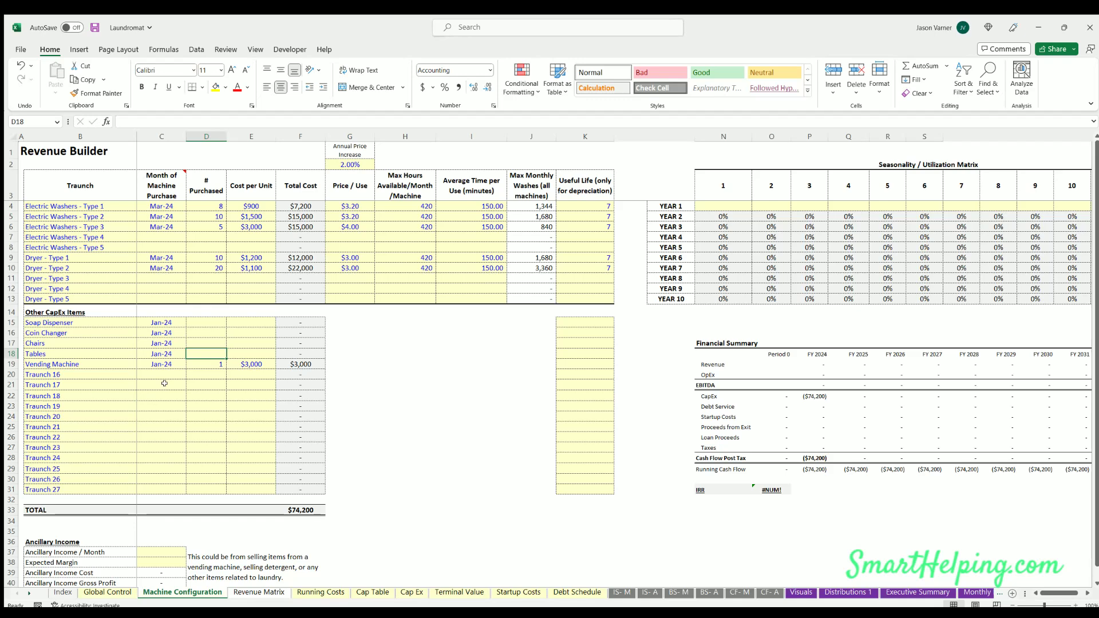
{"action": "type", "text": "3"}
{"action": "key", "text": "Right"}
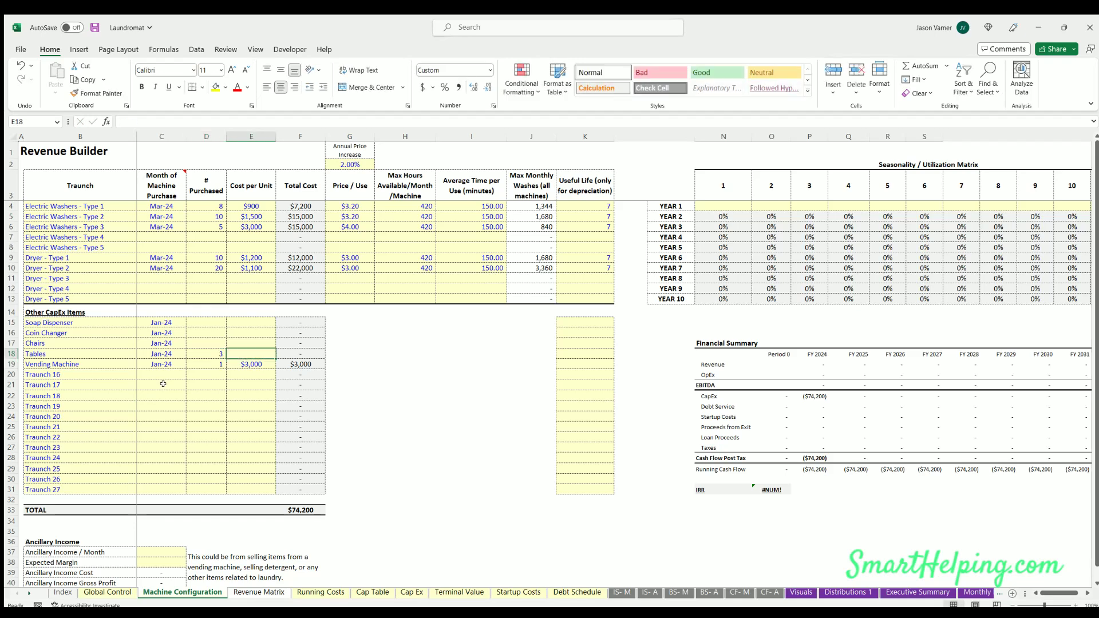
{"action": "type", "text": "20"}
{"action": "key", "text": "Return"}
{"action": "key", "text": "Up"}
{"action": "type", "text": "50"}
{"action": "key", "text": "Return"}
{"action": "key", "text": "Up"}
Enter 15 chairs purchased at a cost per unit of $20
{"action": "key", "text": "Left"}
{"action": "key", "text": "Up"}
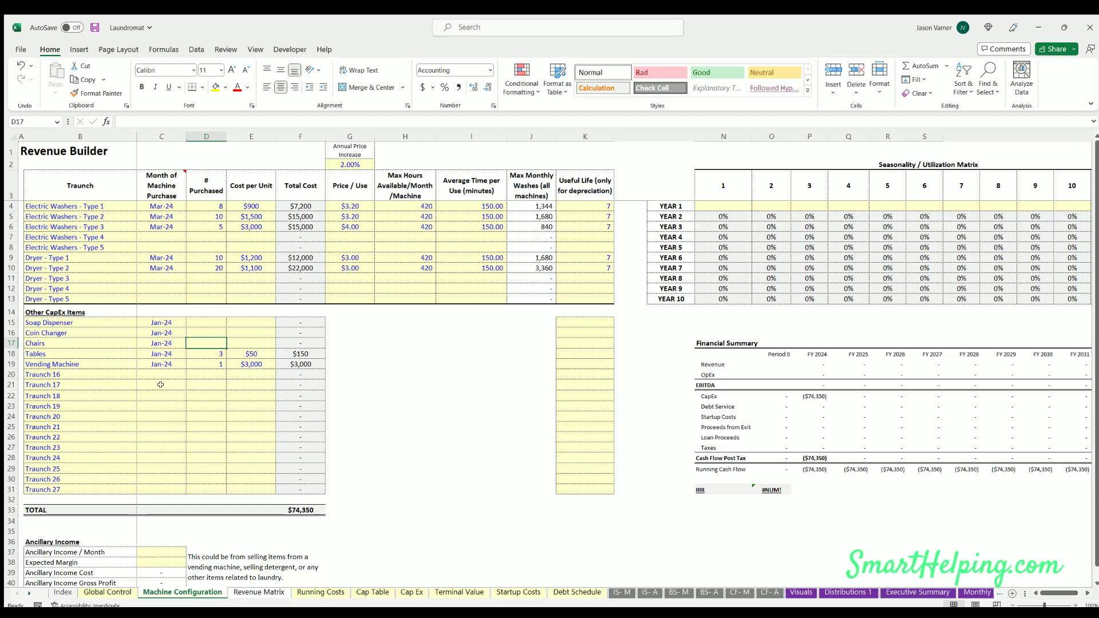
{"action": "type", "text": "15"}
{"action": "key", "text": "Right"}
{"action": "type", "text": "20"}
{"action": "key", "text": "Return"}
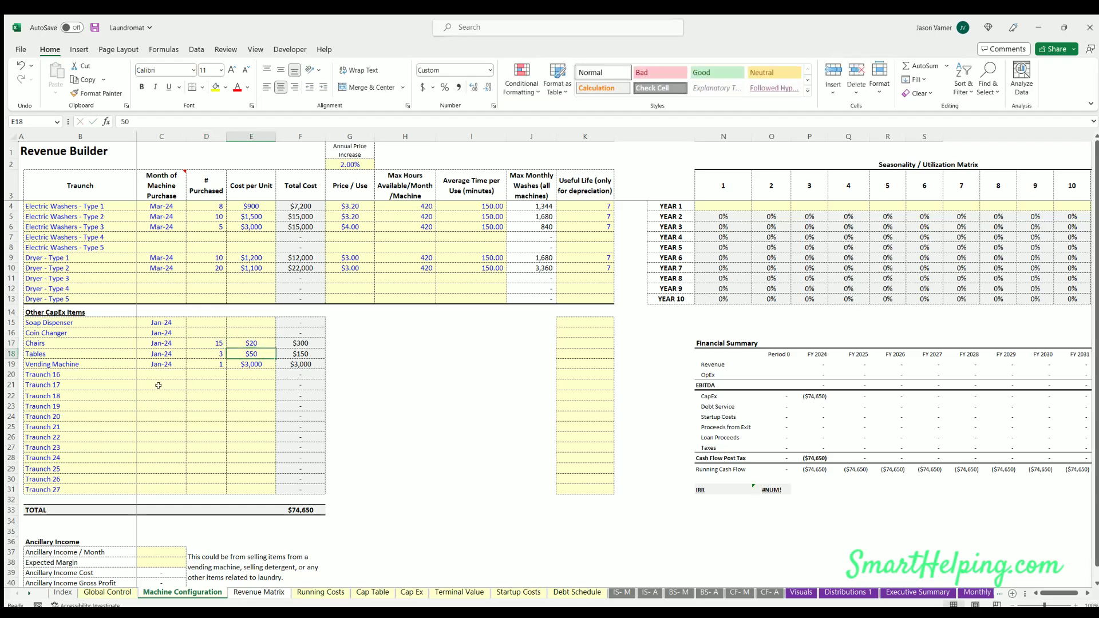
Enter 1 coin changer purchased at a cost per unit of $900
{"action": "key", "text": "Left"}
{"action": "key", "text": "Up"}
{"action": "key", "text": "Up"}
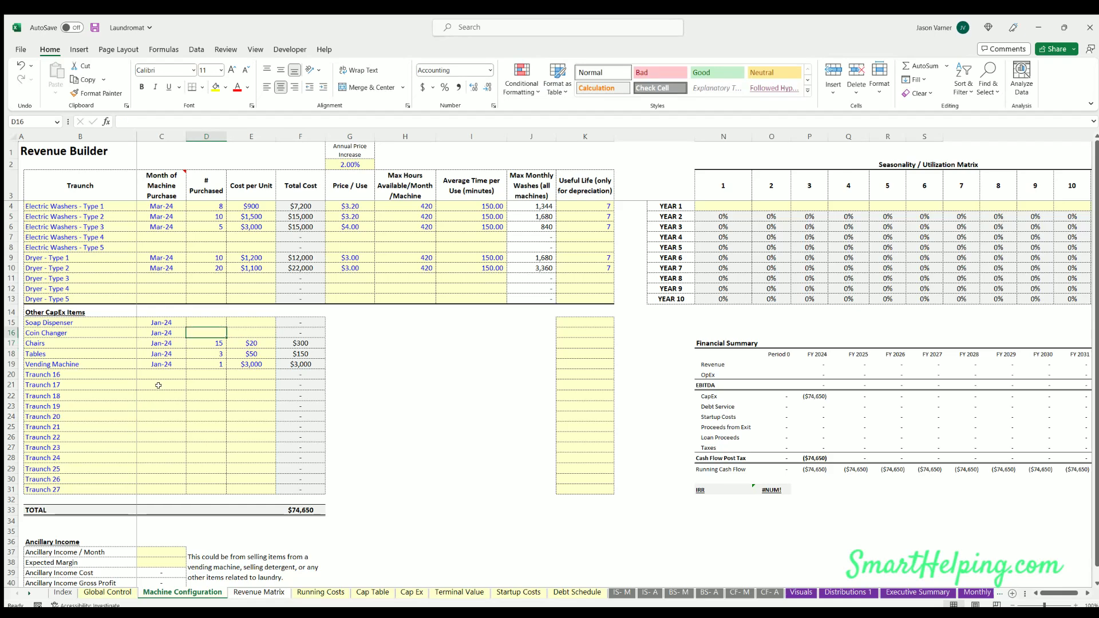
{"action": "type", "text": "900"}
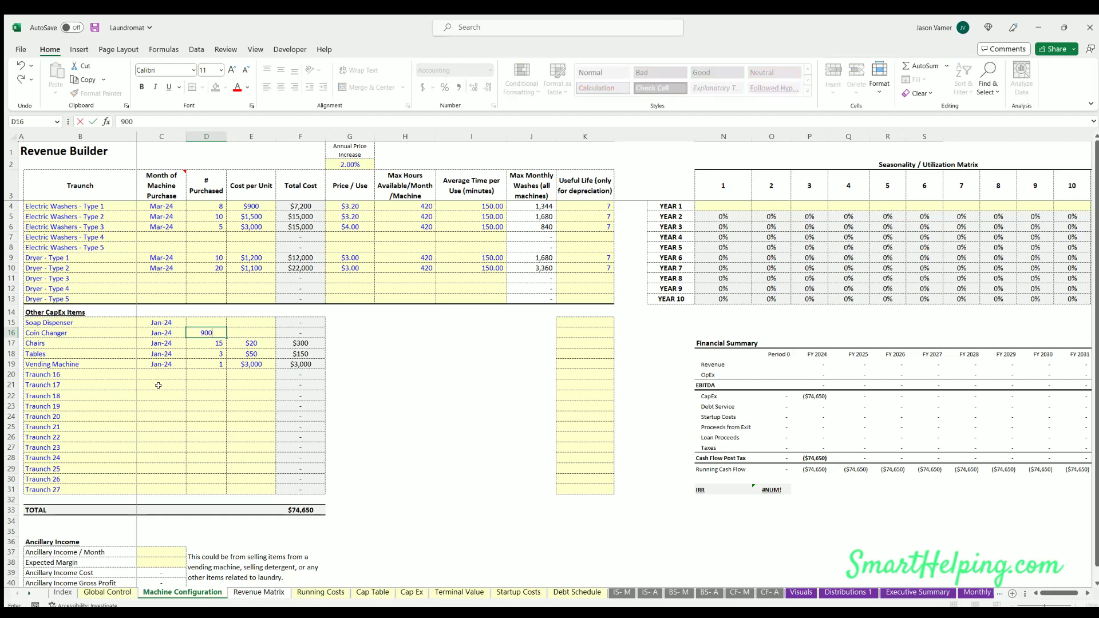
{"action": "key", "text": "Right"}
{"action": "type", "text": "1"}
{"action": "key", "text": "Return"}
{"action": "key", "text": "Up"}
{"action": "type", "text": "900"}
{"action": "key", "text": "Return"}
{"action": "key", "text": "Up"}
{"action": "key", "text": "Left"}
{"action": "type", "text": "1"}
{"action": "key", "text": "Return"}
Enter 3 soap dispensers purchased at a cost per unit of $100 and save the workbook
{"action": "key", "text": "Up"}
{"action": "key", "text": "Up"}
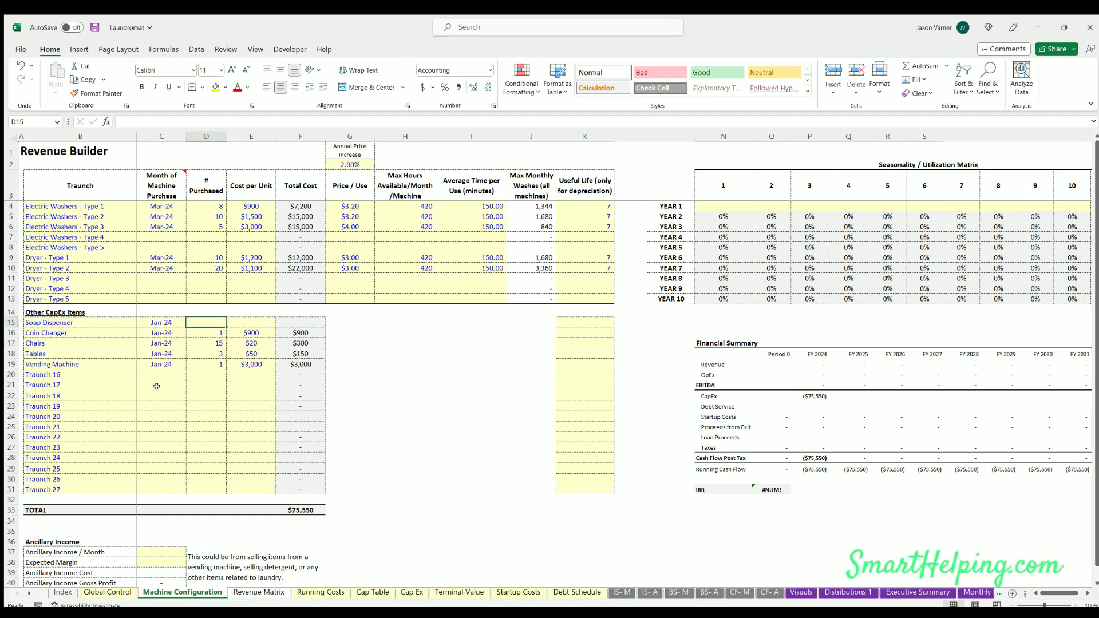
{"action": "type", "text": "300"}
{"action": "key", "text": "Return"}
{"action": "key", "text": "Up"}
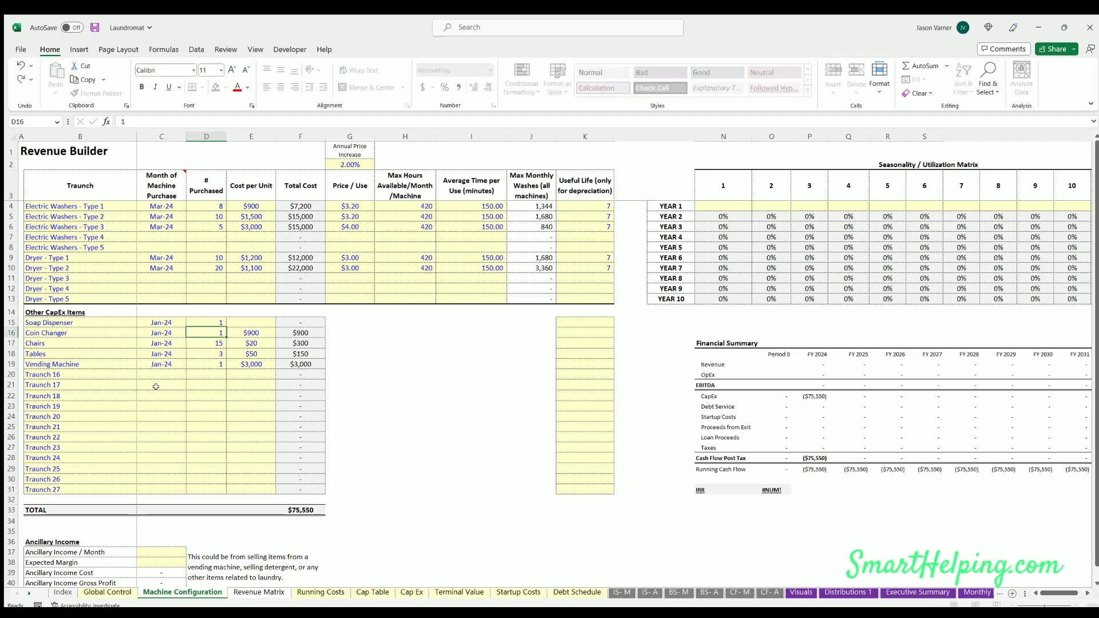
{"action": "type", "text": "1"}
{"action": "key", "text": "Tab"}
{"action": "key", "text": "Left"}
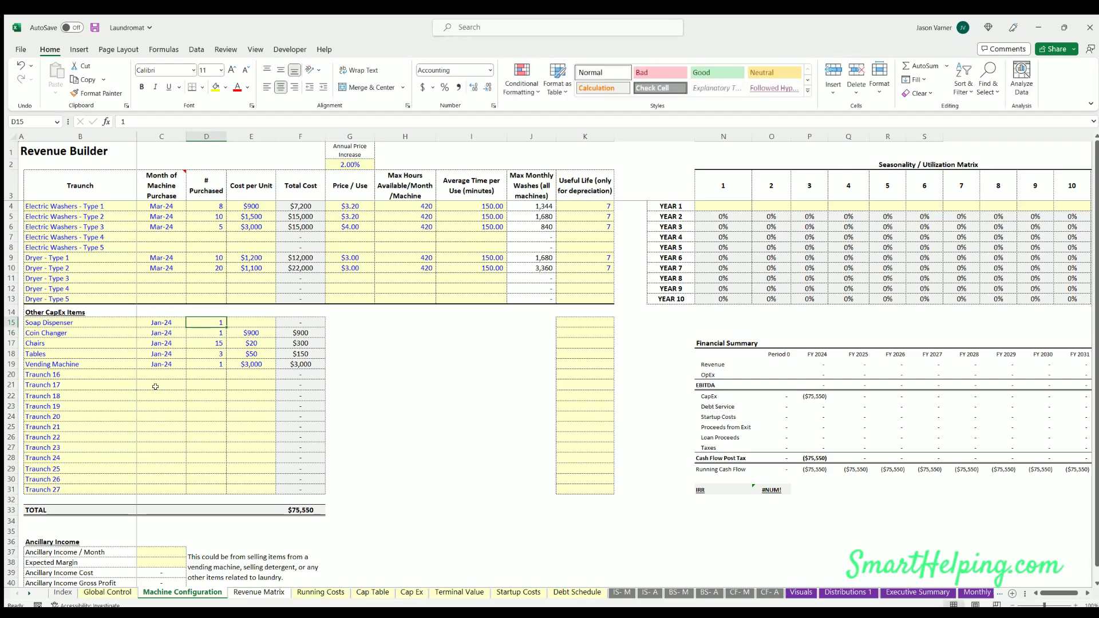
{"action": "type", "text": "3"}
{"action": "key", "text": "Tab"}
{"action": "type", "text": "100"}
{"action": "key", "text": "Return"}
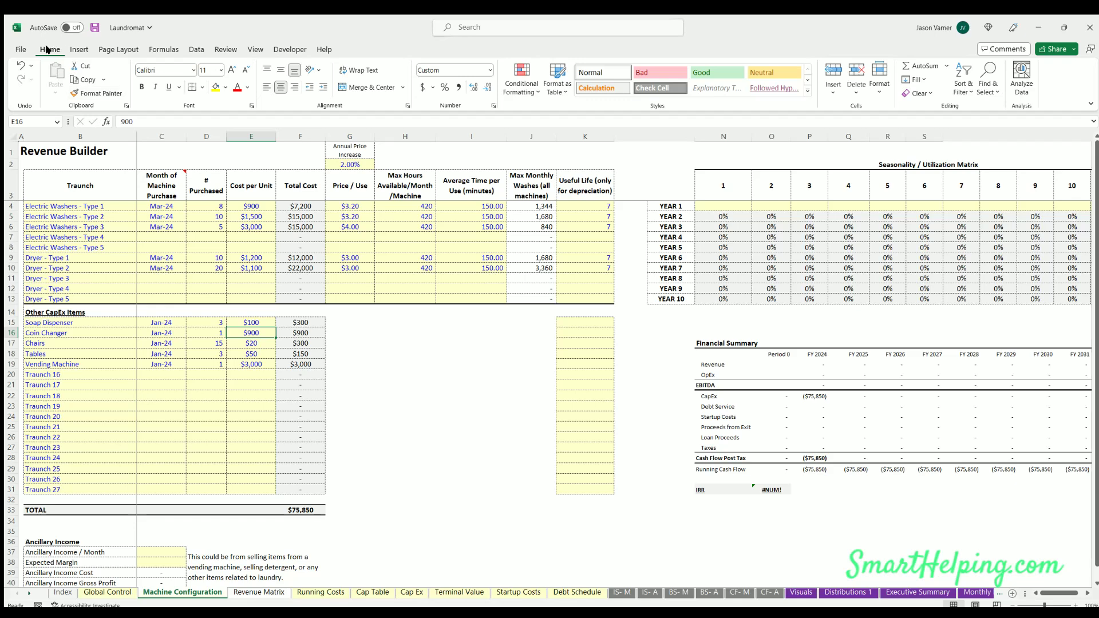
{"action": "left_click", "coordinate": [93, 27]}
Set the useful life for depreciation to 7 for the soap dispenser, coin changer, chairs, tables and vending machine
{"action": "left_click", "coordinate": [565, 319]}
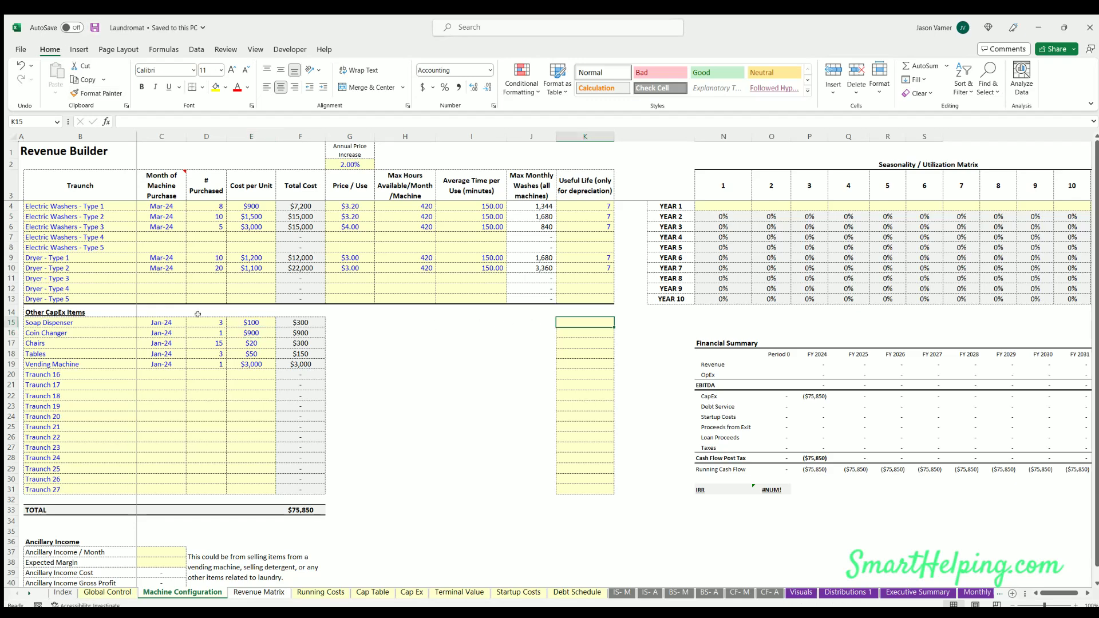
{"action": "type", "text": "7"}
{"action": "key", "text": "Return"}
{"action": "type", "text": "7"}
{"action": "key", "text": "Return"}
{"action": "type", "text": "7"}
{"action": "key", "text": "Return"}
{"action": "type", "text": "7"}
{"action": "key", "text": "Return"}
{"action": "type", "text": "7"}
{"action": "key", "text": "Return"}
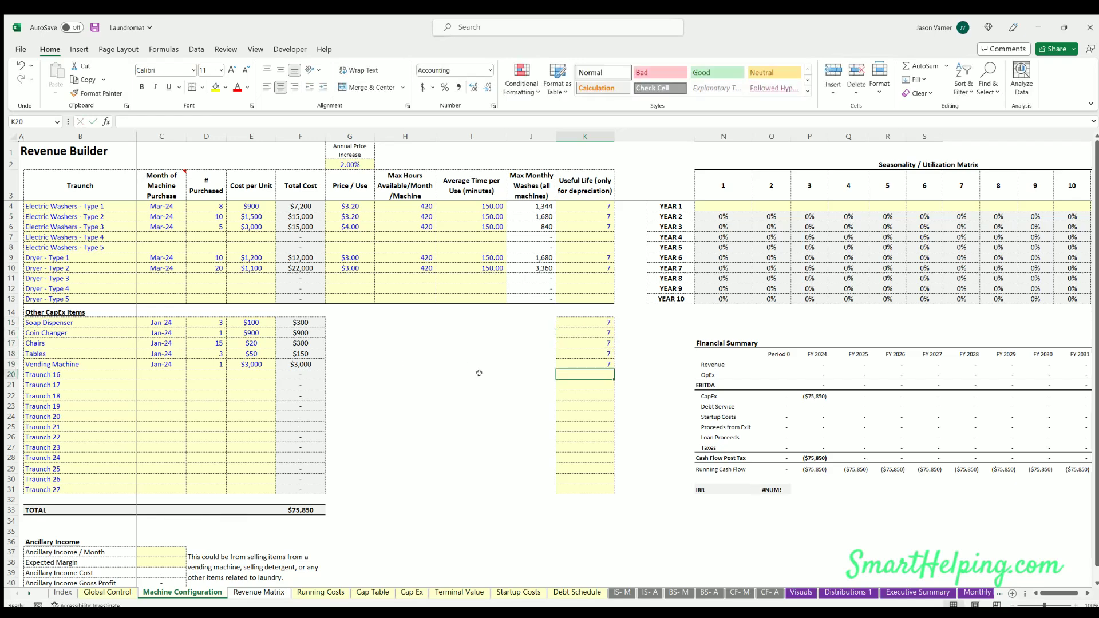
{"action": "type", "text": "7"}
{"action": "key", "text": "Return"}
{"action": "key", "text": "Left"}
{"action": "key", "text": "Left"}
{"action": "key", "text": "Left"}
{"action": "key", "text": "Right"}
{"action": "key", "text": "Right"}
{"action": "key", "text": "Right"}
{"action": "key", "text": "Right"}
{"action": "key", "text": "Delete"}
{"action": "key", "text": "Down"}
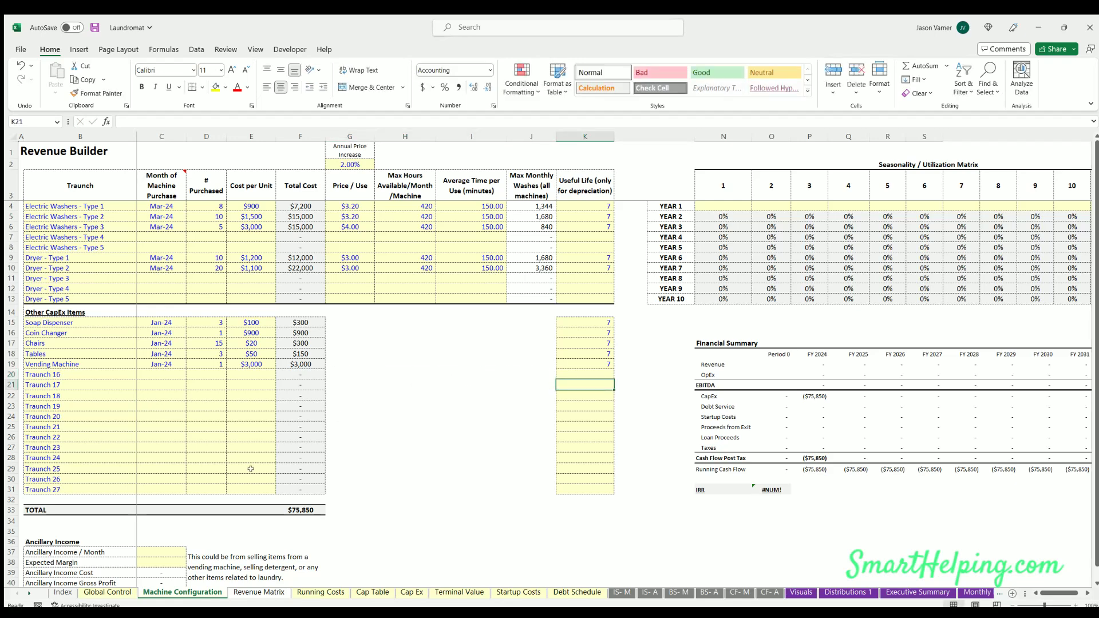
Set the ancillary income per month to $2,500 and its expected margin to 35%
{"action": "left_click", "coordinate": [101, 548]}
{"action": "scroll", "coordinate": [98, 273], "scroll_direction": "down", "scroll_amount": 4}
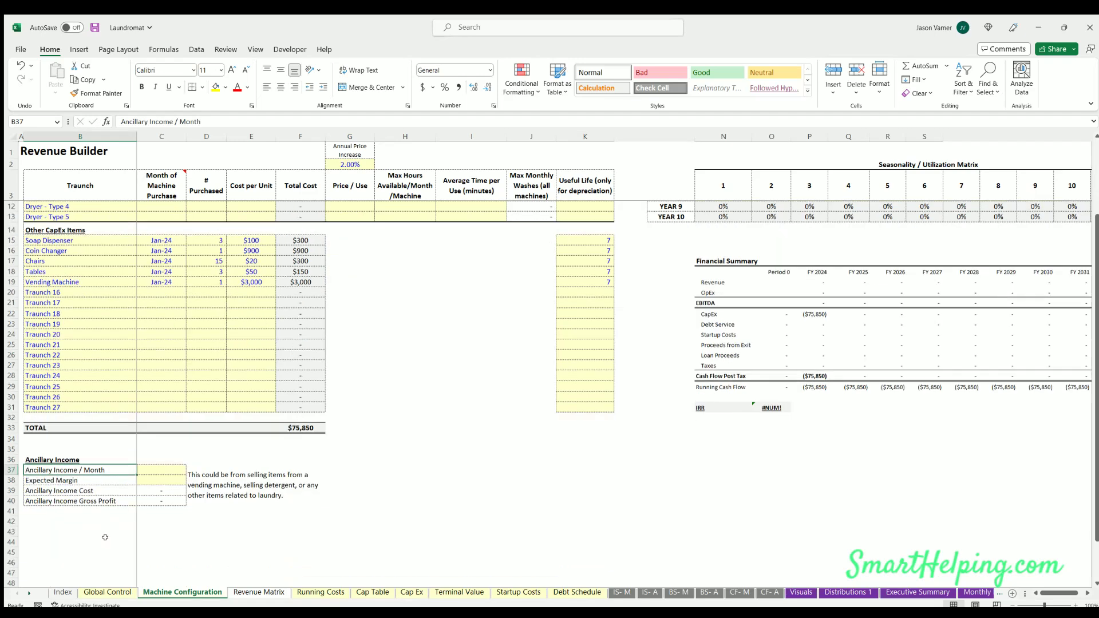
{"action": "left_click", "coordinate": [65, 247]}
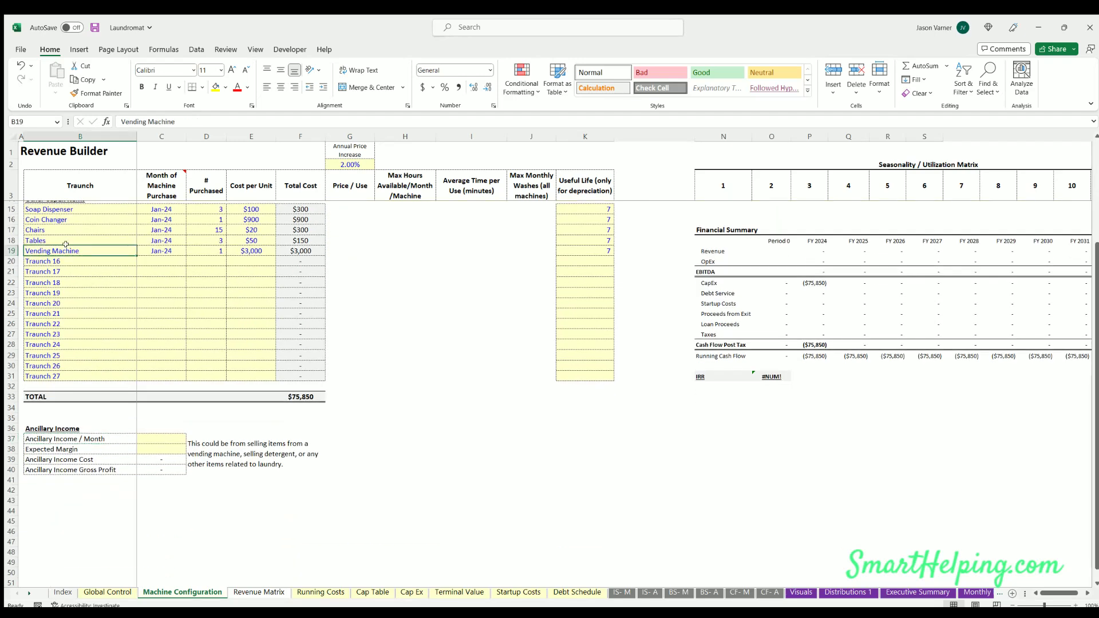
{"action": "left_click", "coordinate": [153, 433]}
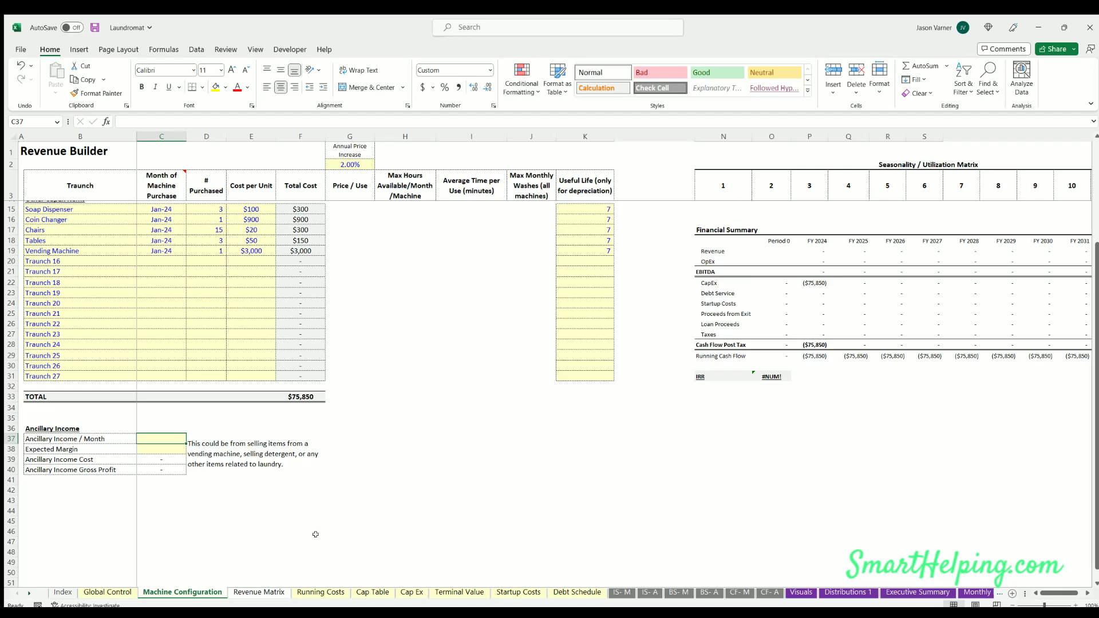
{"action": "type", "text": "2500"}
{"action": "key", "text": "Return"}
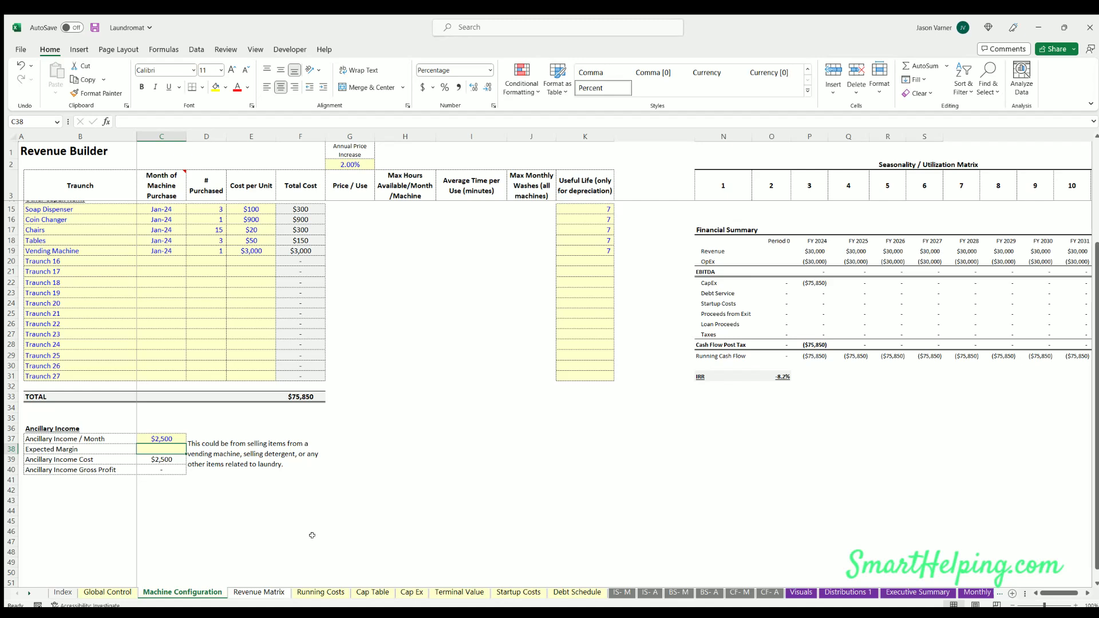
{"action": "type", "text": "35"}
{"action": "key", "text": "Return"}
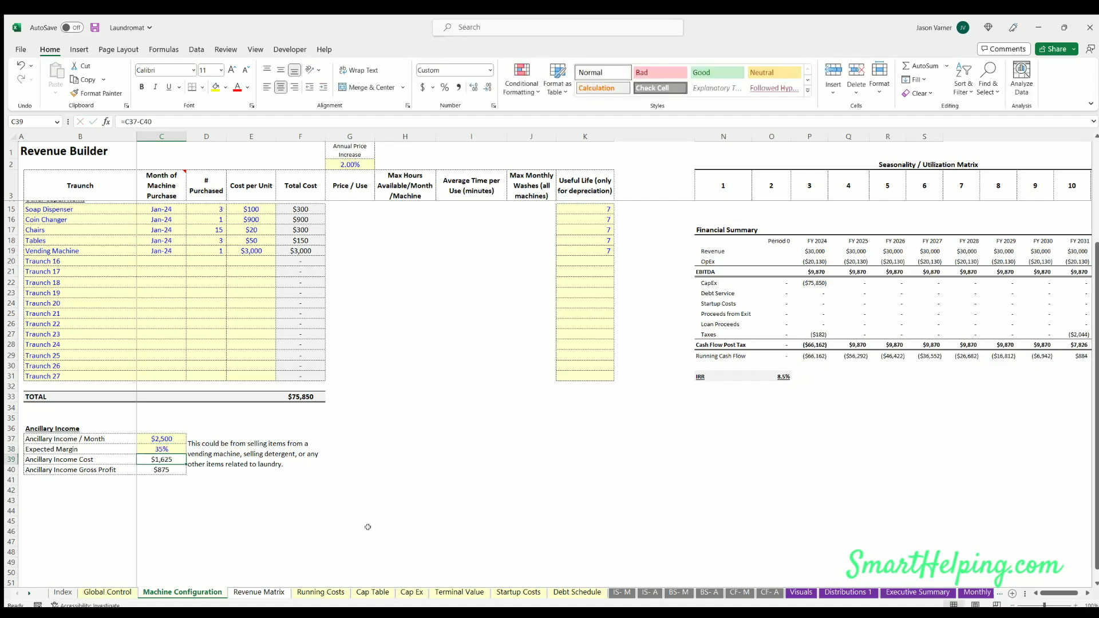
{"action": "key", "text": "Up"}
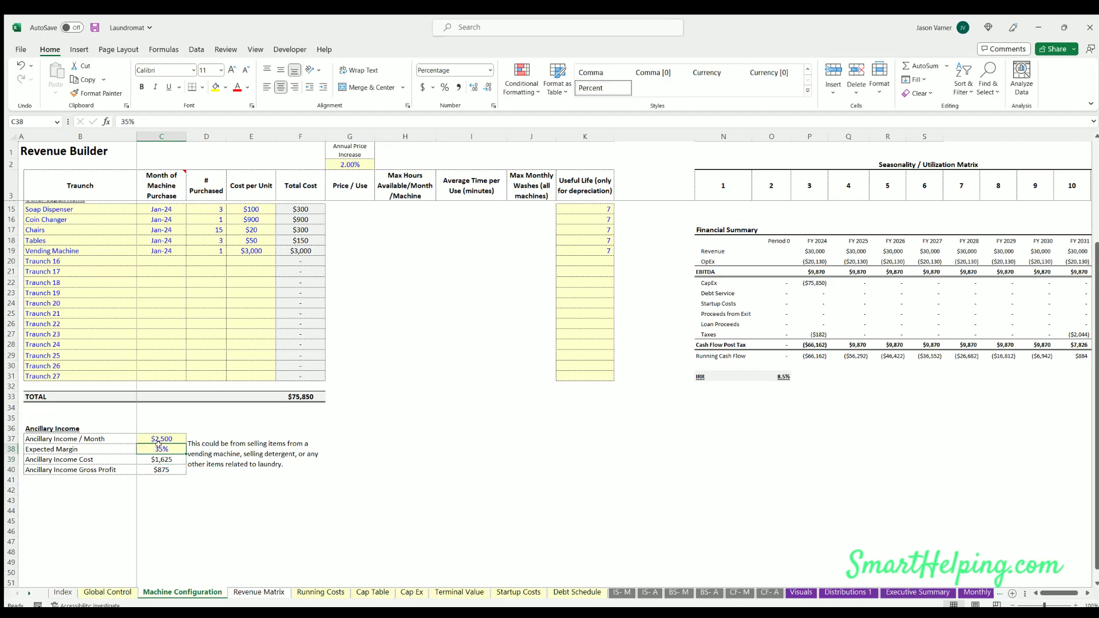
Examine the effect of the ancillary income on yearly revenue, cash flow and IRR in the Financial Summary
{"action": "scroll", "coordinate": [398, 347], "scroll_direction": "up", "scroll_amount": 4}
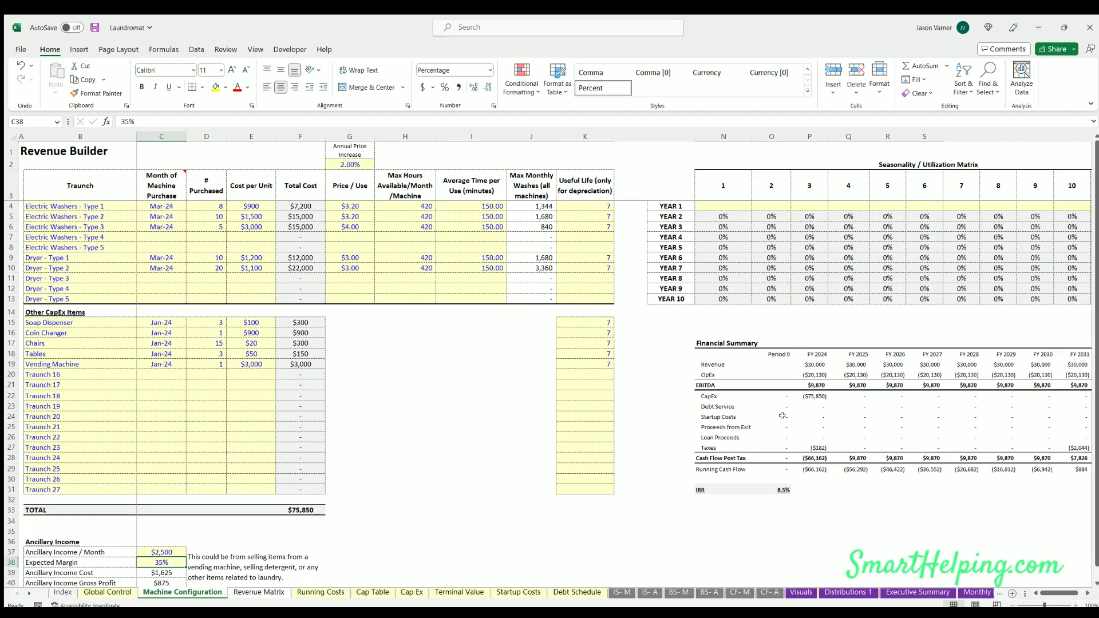
{"action": "left_click", "coordinate": [813, 364]}
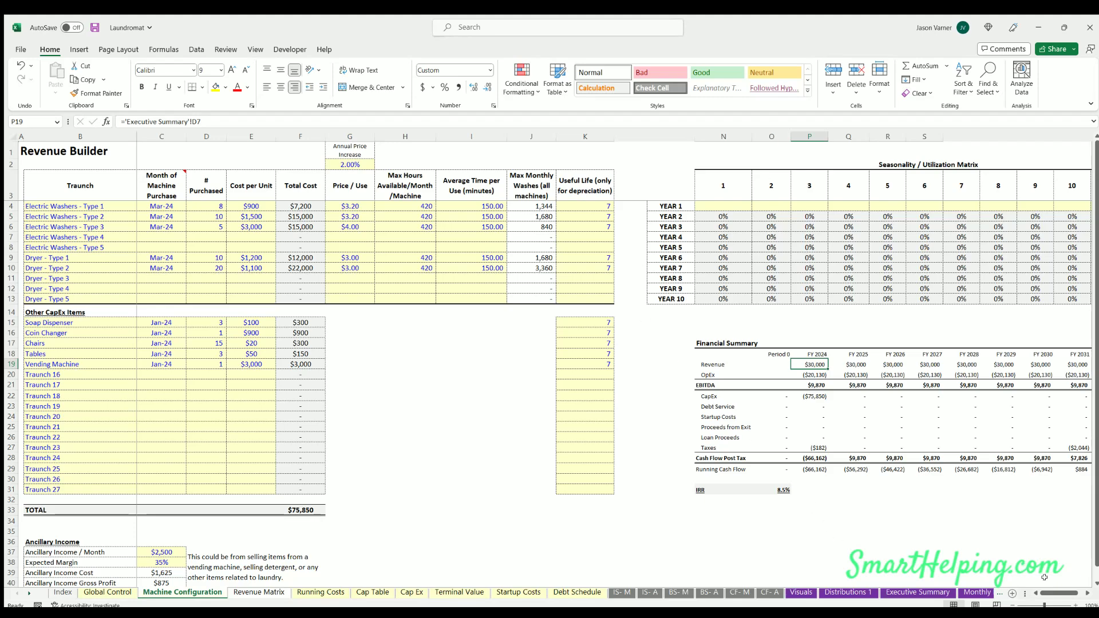
{"action": "left_click_drag", "start_coordinate": [1052, 592], "coordinate": [1058, 594]}
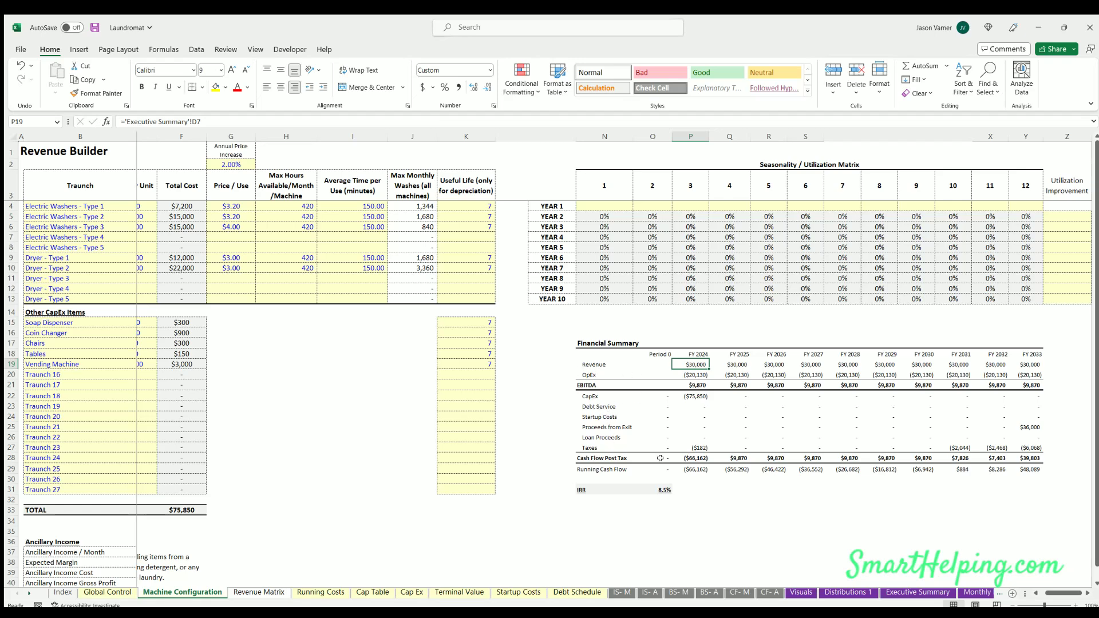
{"action": "left_click", "coordinate": [662, 488]}
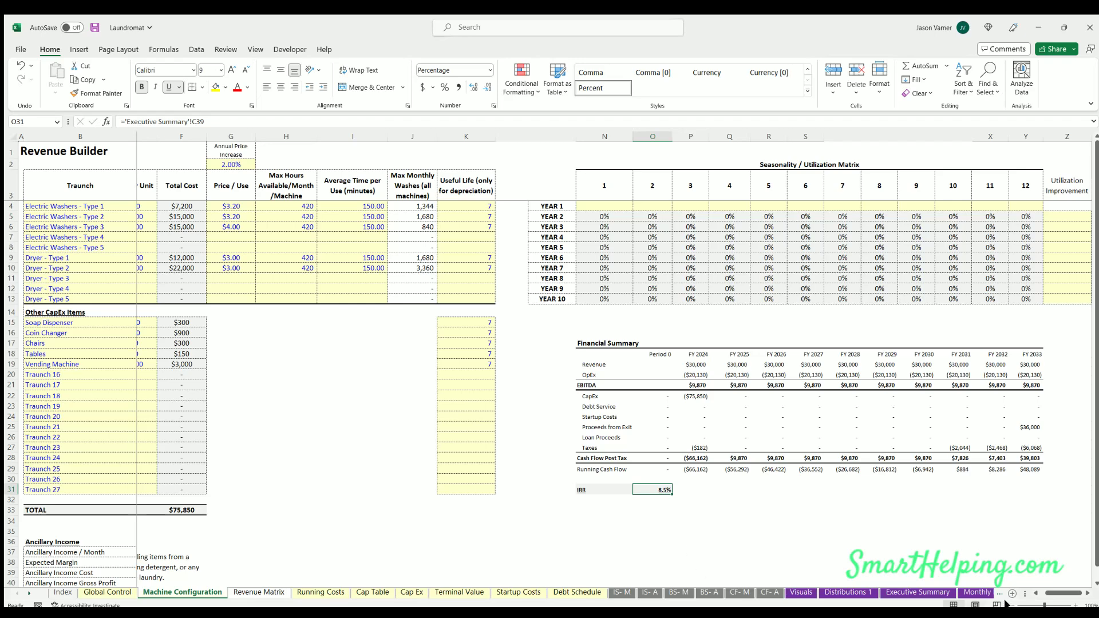
{"action": "left_click", "coordinate": [699, 364]}
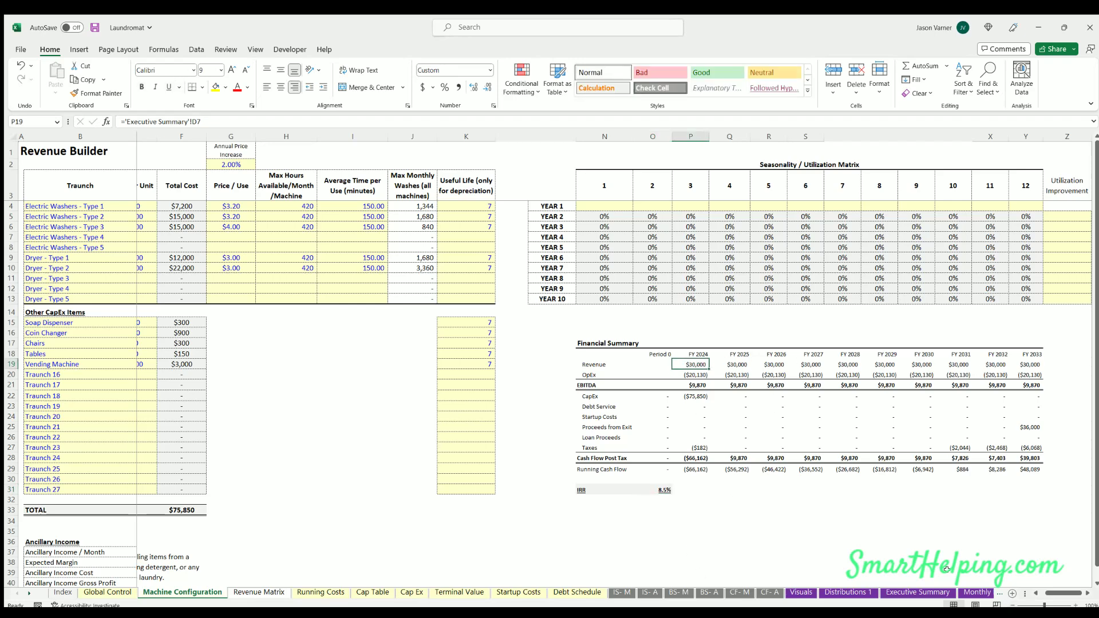
{"action": "left_click_drag", "start_coordinate": [1063, 593], "coordinate": [1052, 593]}
{"action": "left_click", "coordinate": [164, 550]}
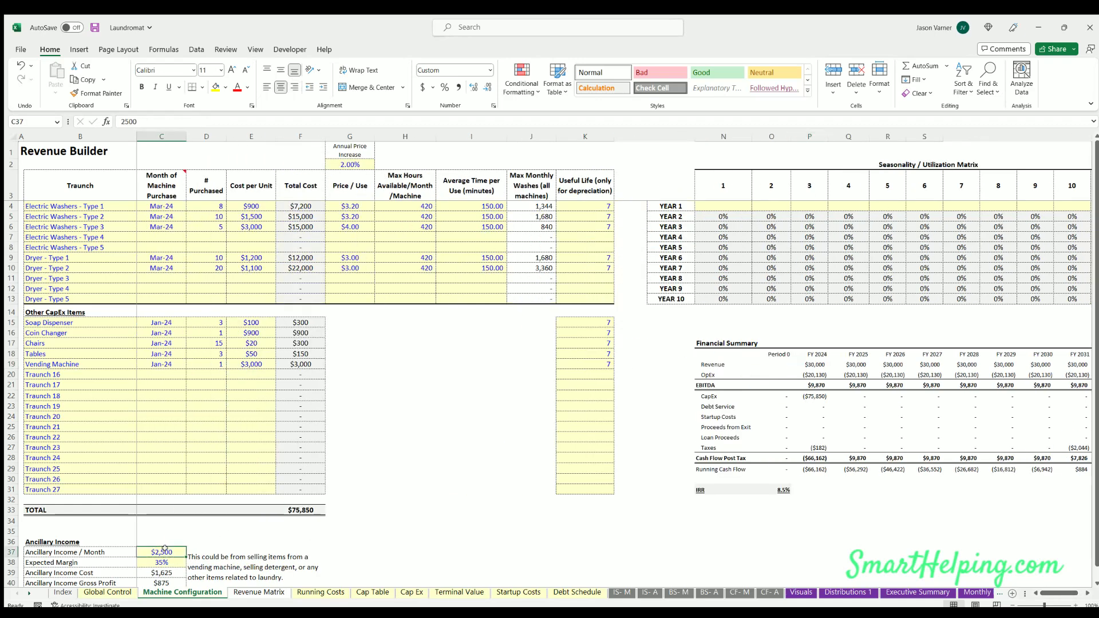
Set the Year 1 utilization to 60% for months 1 to 4 in the Seasonality / Utilization Matrix
{"action": "left_click", "coordinate": [720, 205]}
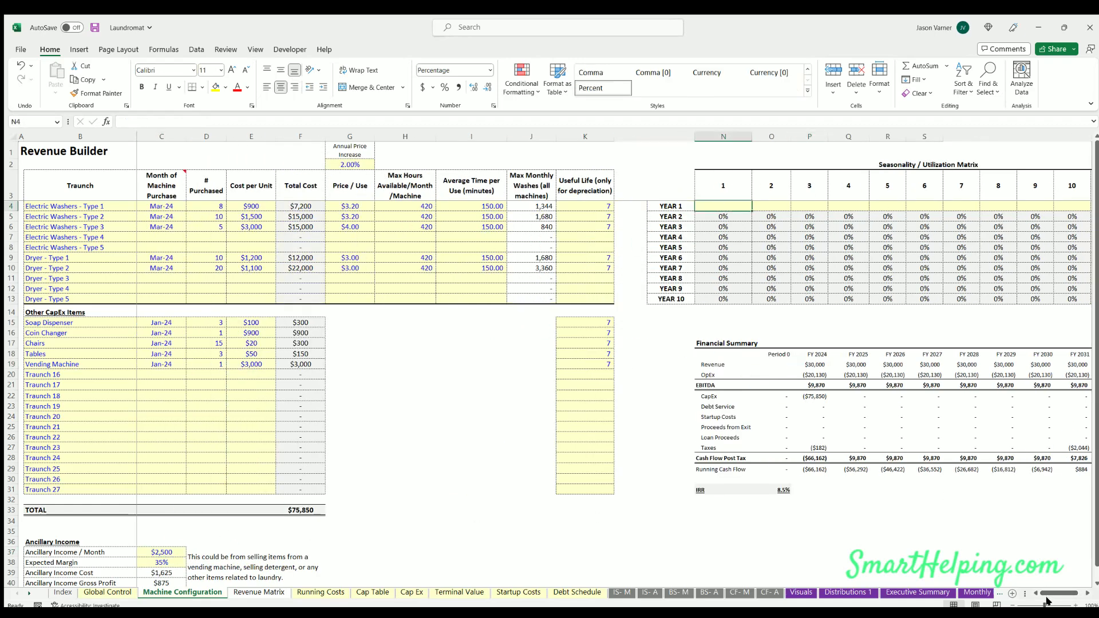
{"action": "left_click_drag", "start_coordinate": [1052, 592], "coordinate": [1066, 593]}
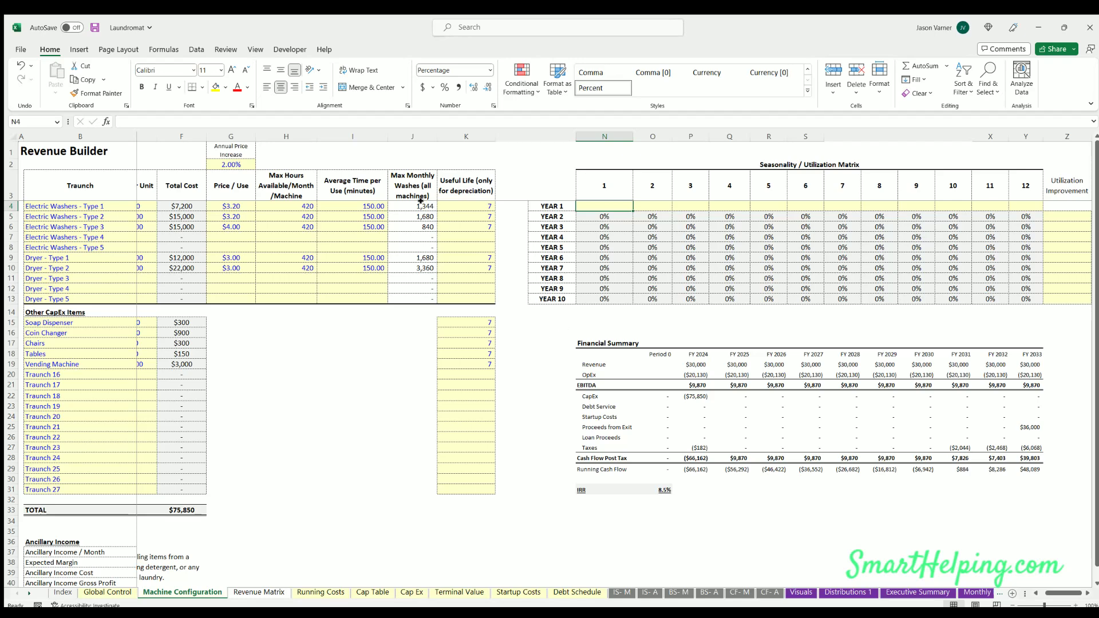
{"action": "left_click", "coordinate": [419, 203]}
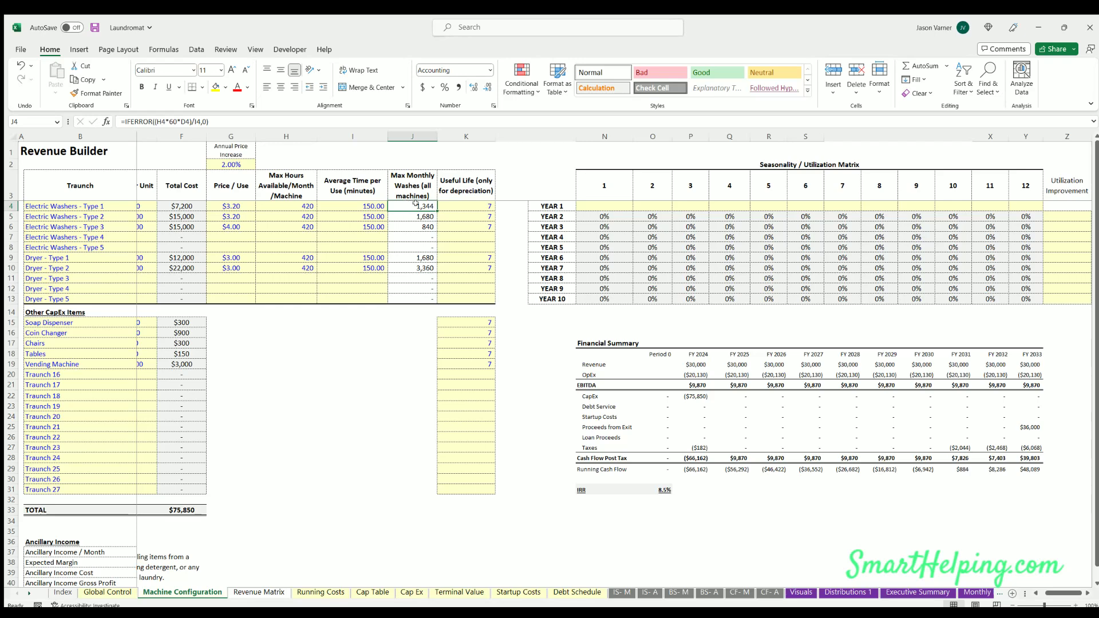
{"action": "left_click", "coordinate": [592, 204]}
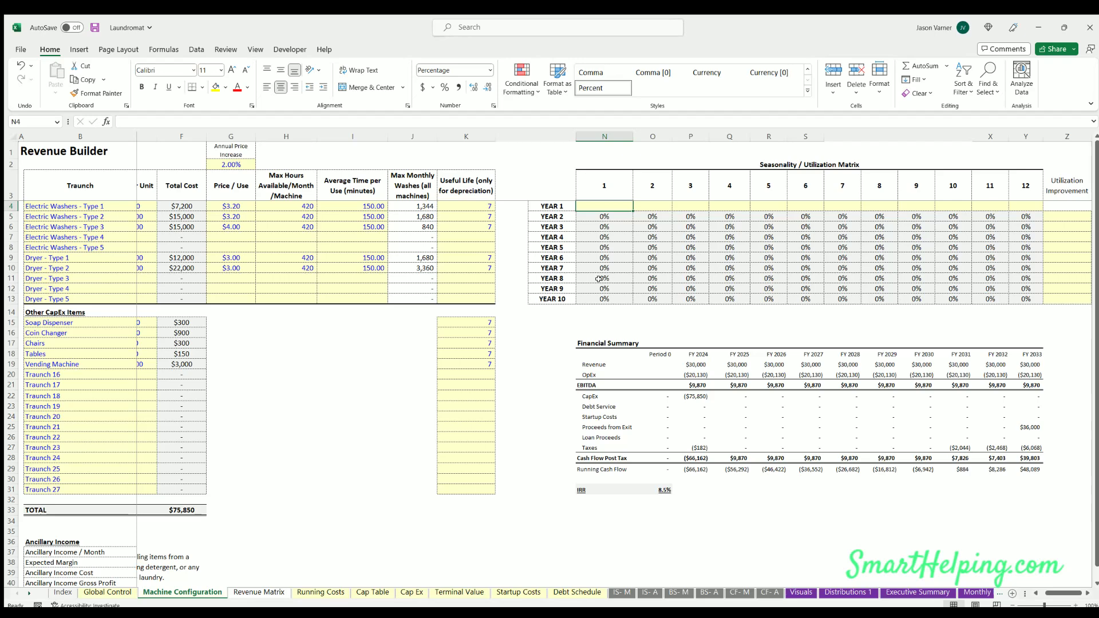
{"action": "type", "text": "60"}
{"action": "key", "text": "Return"}
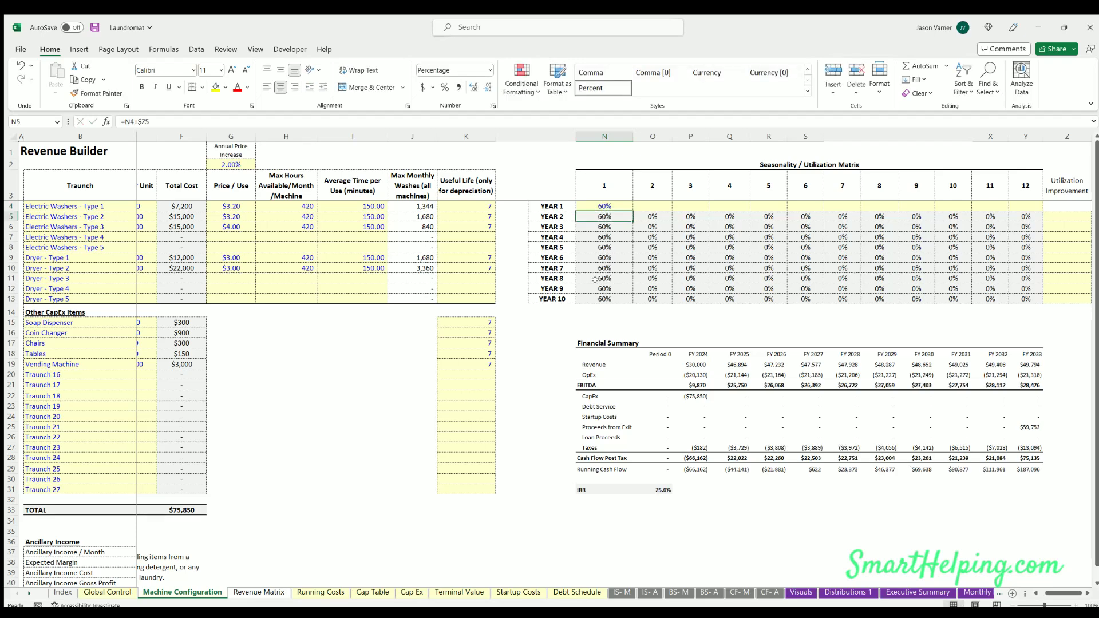
{"action": "left_click", "coordinate": [624, 202]}
{"action": "left_click_drag", "start_coordinate": [632, 210], "coordinate": [730, 207]}
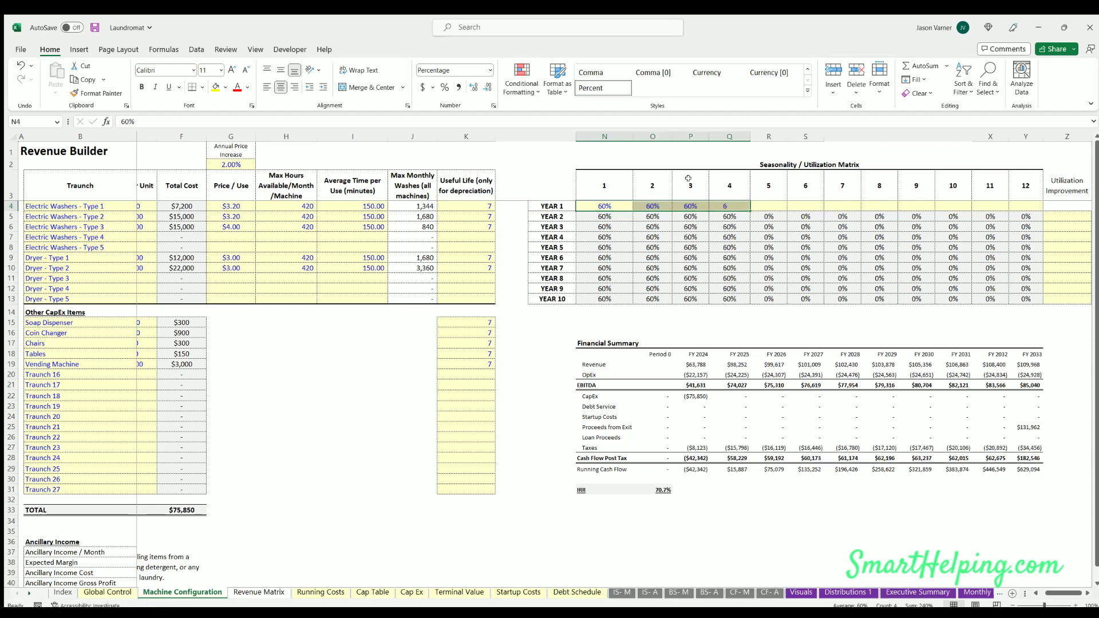
Examine how the Seasonality / Utilization Matrix lays out months 1 to 12 across and Years 1 to 10 down
{"action": "left_click", "coordinate": [603, 184]}
{"action": "left_click", "coordinate": [638, 183]}
{"action": "left_click", "coordinate": [703, 181]}
{"action": "left_click", "coordinate": [729, 183]}
{"action": "left_click", "coordinate": [769, 183]}
{"action": "left_click", "coordinate": [805, 183]}
{"action": "left_click", "coordinate": [840, 182]}
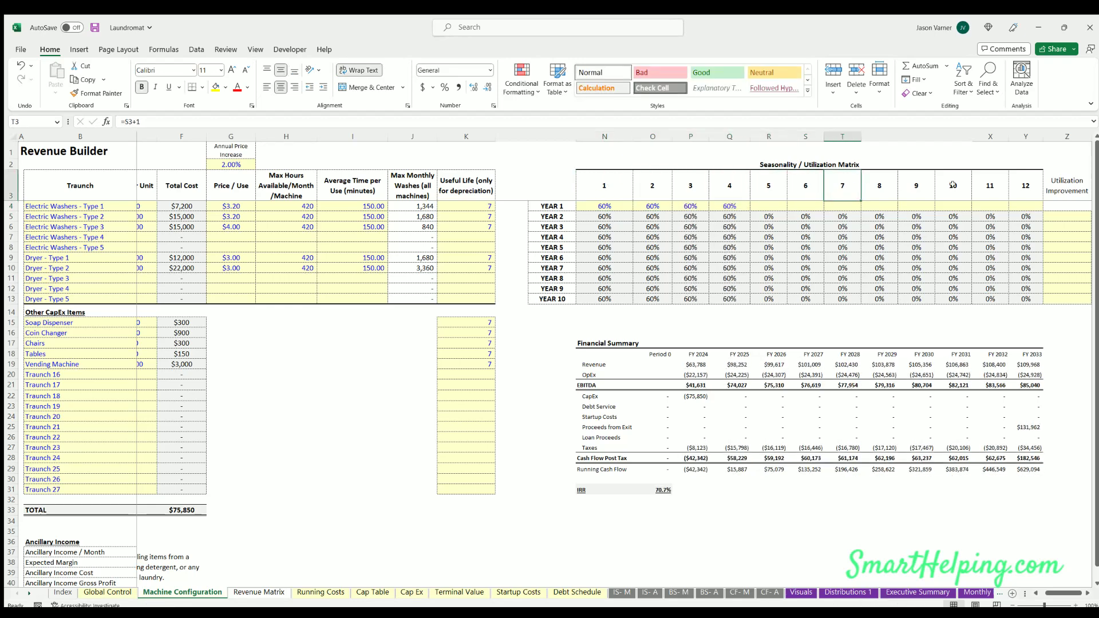
{"action": "left_click_drag", "start_coordinate": [1026, 184], "coordinate": [552, 299]}
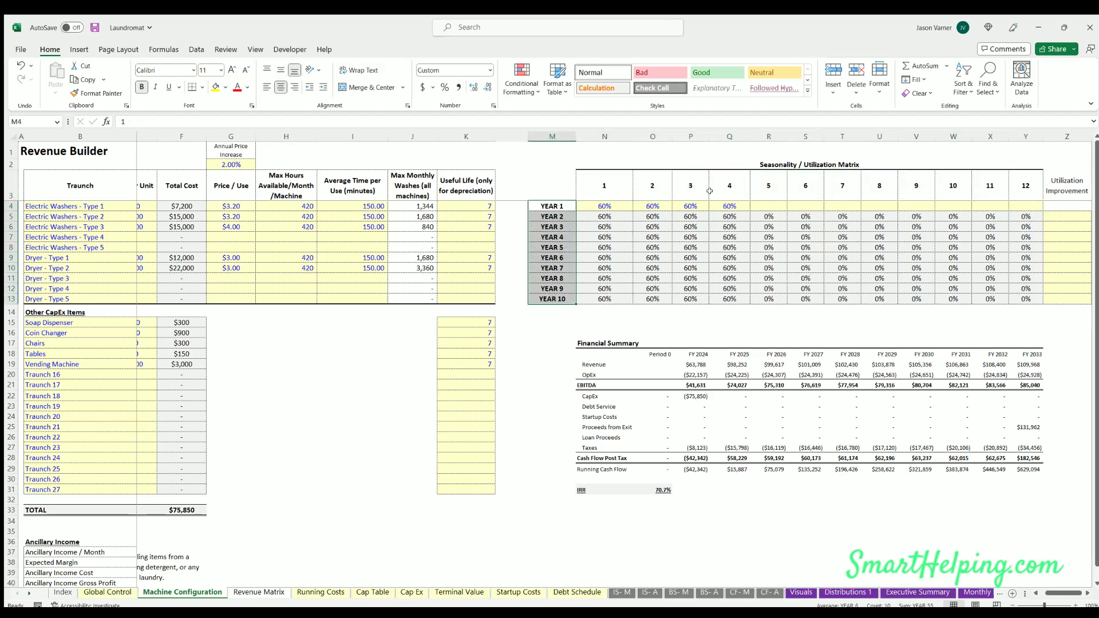
Set the Year 1 utilization for month 5 to 50%
{"action": "left_click", "coordinate": [738, 205]}
{"action": "key", "text": "Right"}
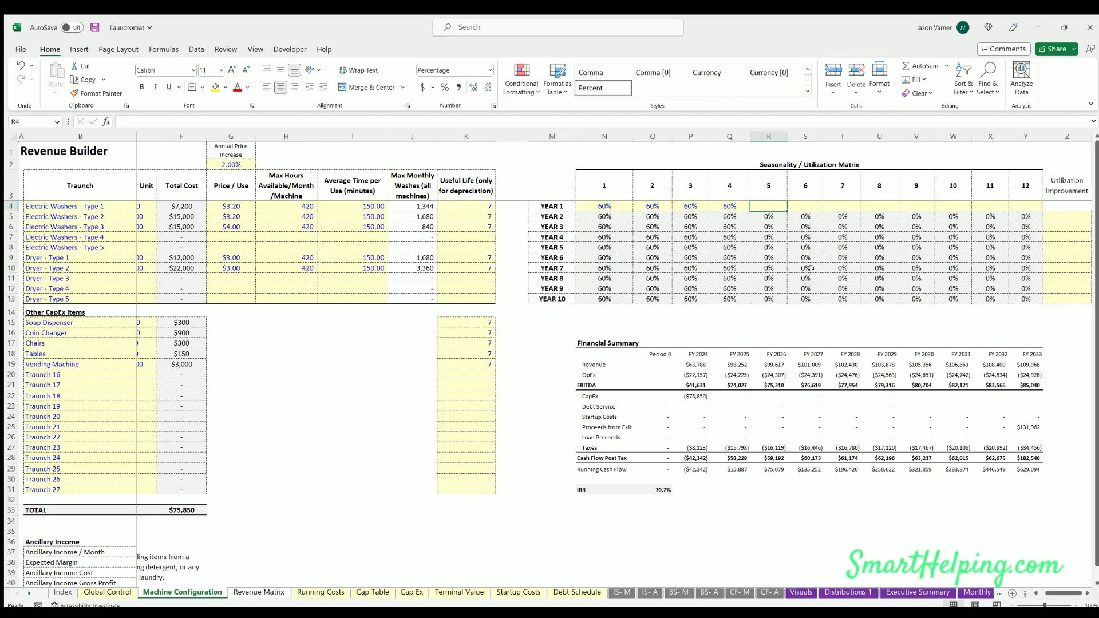
{"action": "type", "text": "50"}
{"action": "key", "text": "Tab"}
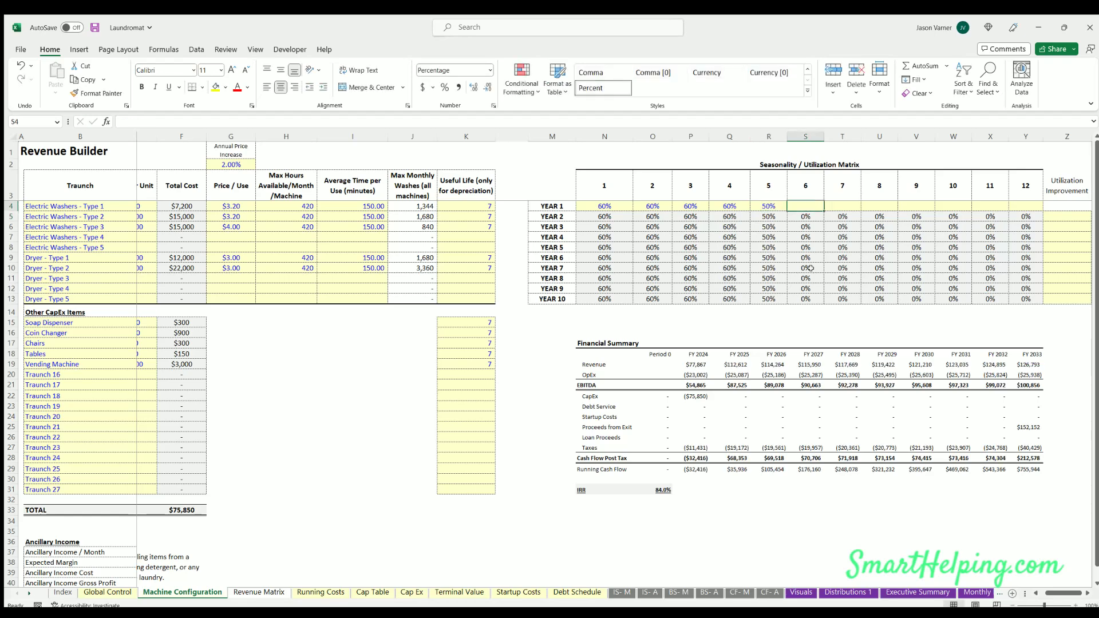
Set the Year 1 utilization to 50% for months 6 and 7 in the Seasonality / Utilization Matrix
{"action": "type", "text": "50"}
{"action": "key", "text": "Tab"}
{"action": "type", "text": "50"}
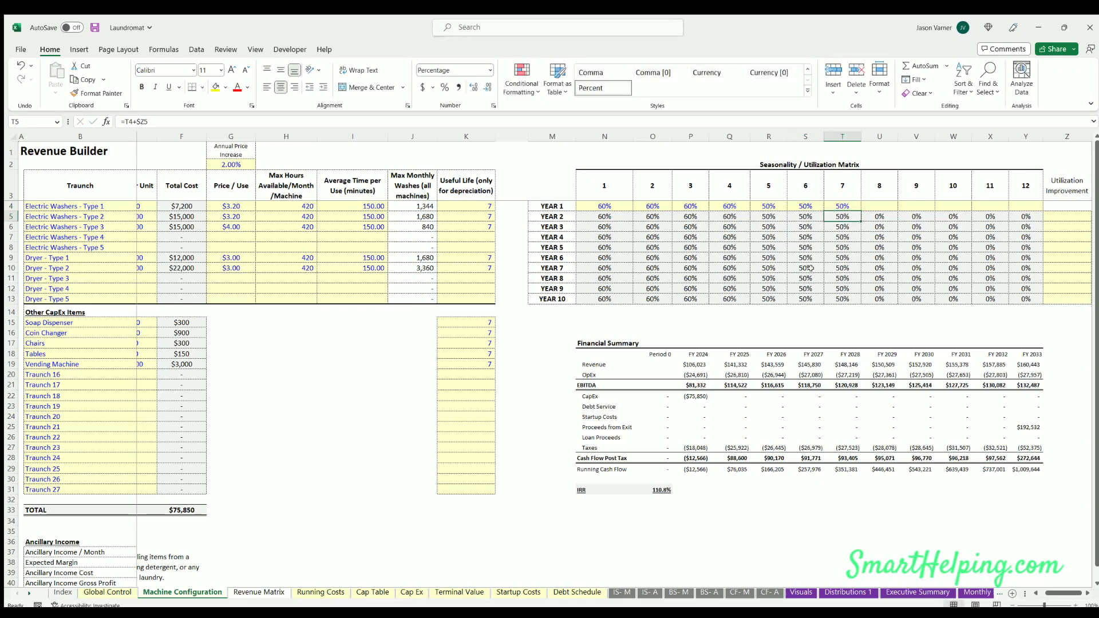
{"action": "key", "text": "Tab"}
Set the Year 1 utilization for months 8 to 12 to 60%, 65%, 70%, 80% and 85% respectively
{"action": "type", "text": "60"}
{"action": "key", "text": "Tab"}
{"action": "type", "text": "65"}
{"action": "key", "text": "Tab"}
{"action": "type", "text": "70"}
{"action": "key", "text": "Tab"}
{"action": "type", "text": "80"}
{"action": "key", "text": "Tab"}
{"action": "type", "text": "85"}
{"action": "key", "text": "Tab"}
Compare the Year 1 monthly utilization percentages with the Max Monthly Washes calculated for the washers and dryers
{"action": "key", "text": "Down"}
{"action": "key", "text": "Right"}
{"action": "key", "text": "Right"}
{"action": "left_click_drag", "start_coordinate": [535, 206], "coordinate": [953, 206]}
{"action": "left_click", "coordinate": [346, 203]}
{"action": "key", "text": "Down"}
{"action": "key", "text": "Down"}
{"action": "key", "text": "Down"}
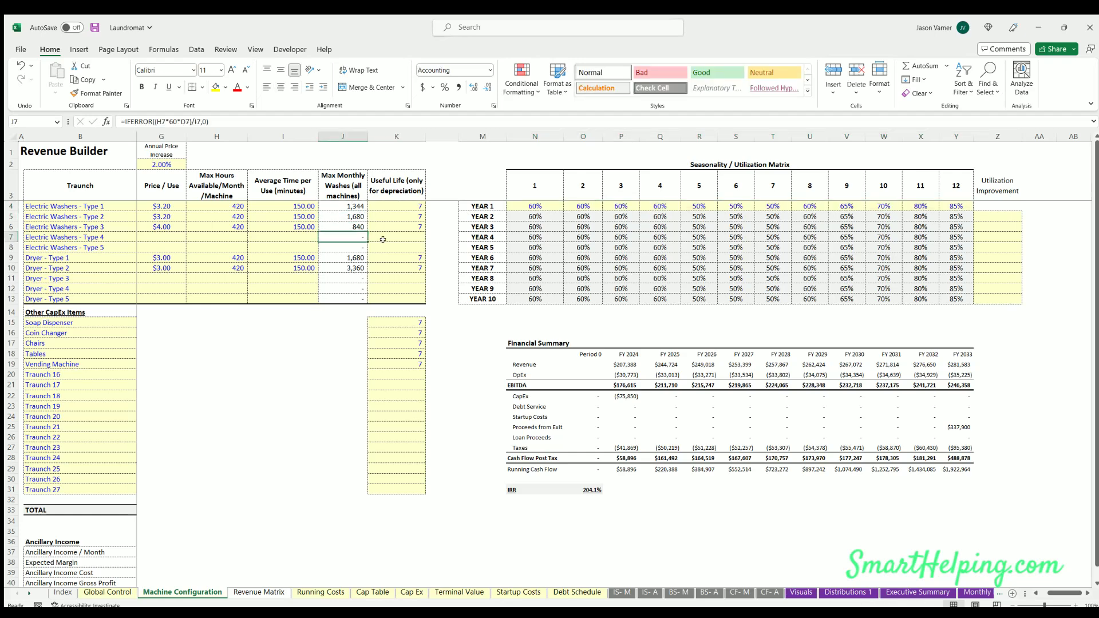
{"action": "left_click_drag", "start_coordinate": [536, 205], "coordinate": [953, 206]}
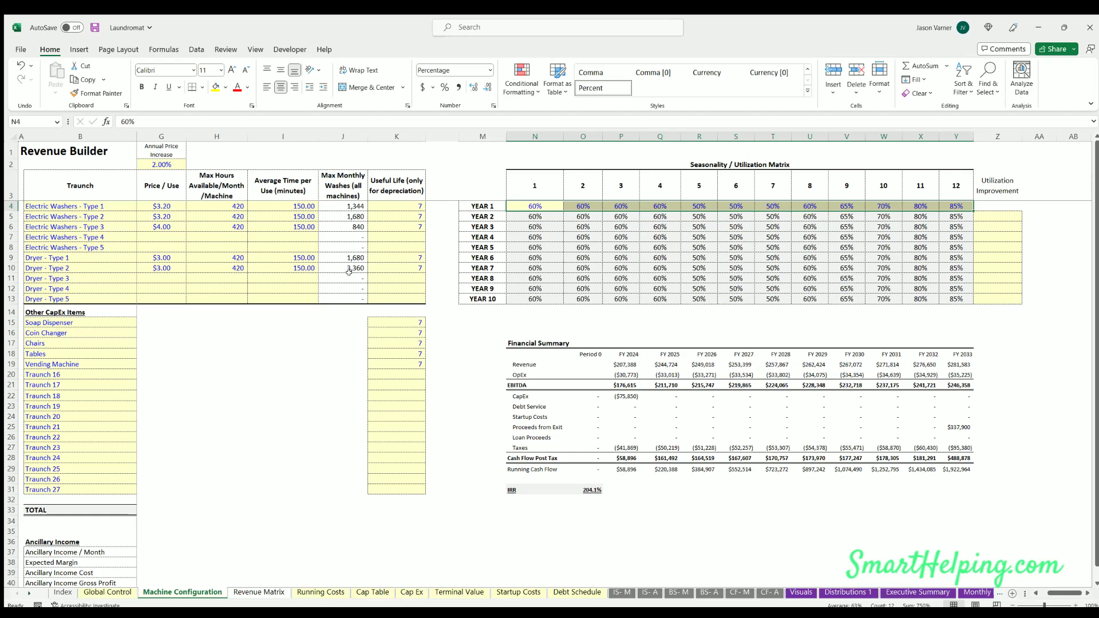
Set the Utilization Improvement to 5% for Year 2, 1% for Year 3 and 0% for Years 4 to 10
{"action": "left_click", "coordinate": [997, 217]}
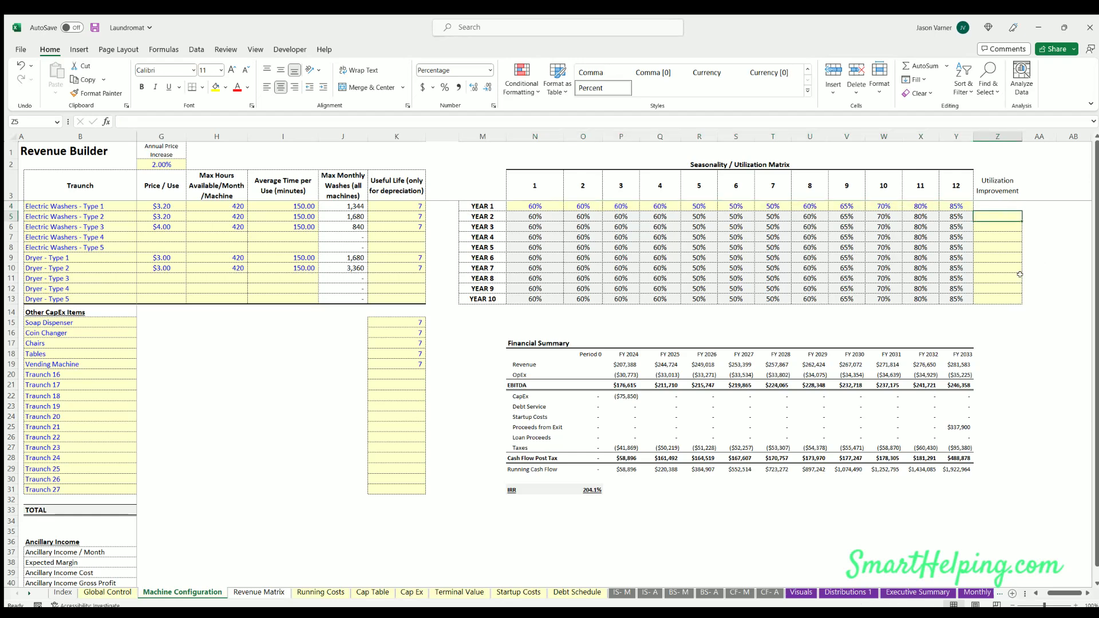
{"action": "type", "text": "5"}
{"action": "key", "text": "Return"}
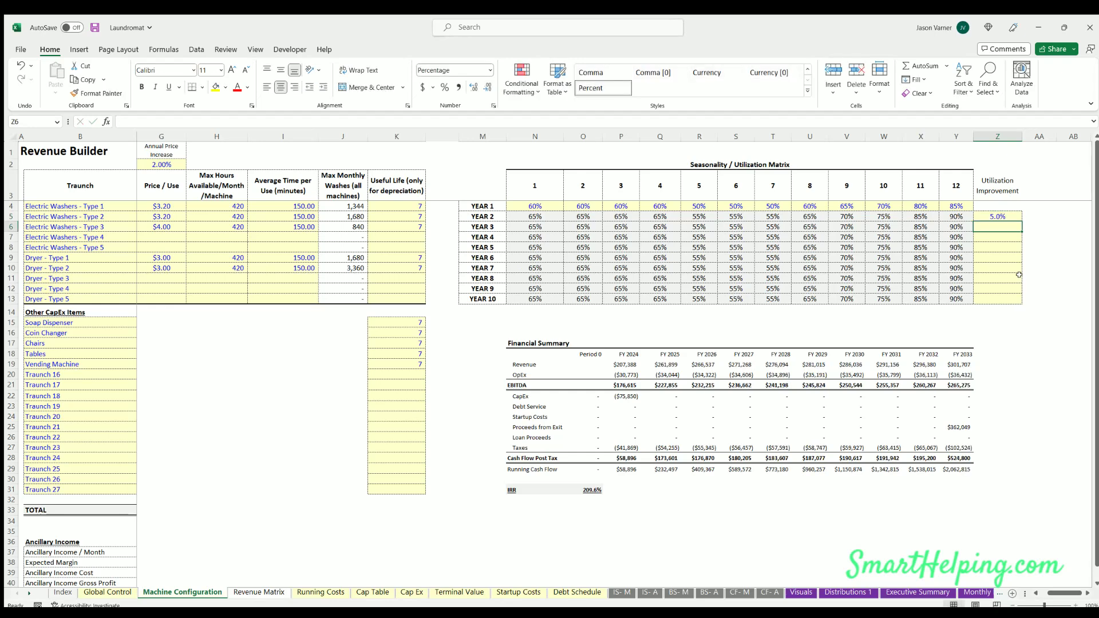
{"action": "type", "text": "1"}
{"action": "key", "text": "Return"}
{"action": "type", "text": "0 0 0 0 0 0 0"}
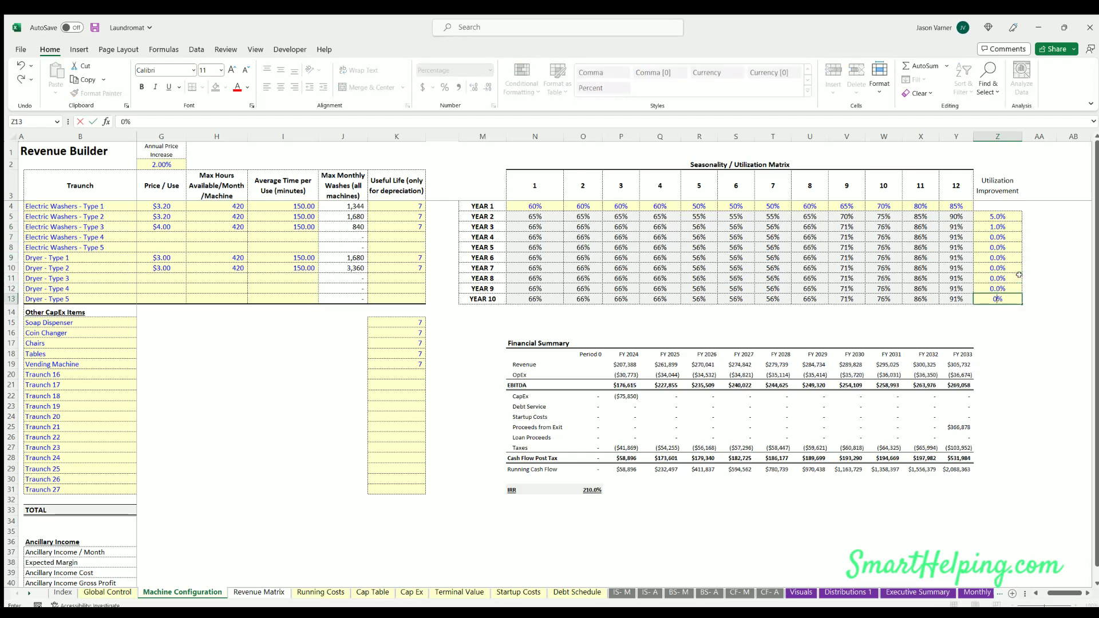
{"action": "key", "text": "Return"}
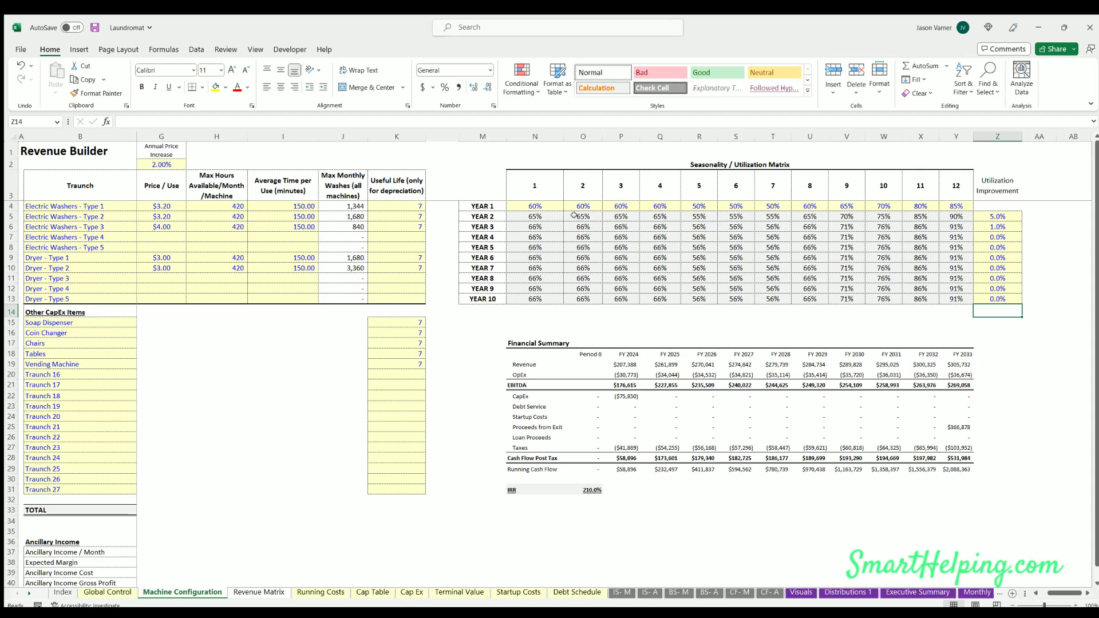
Check the FY 2024 revenue and the IRR in the Financial Summary, and save the workbook
{"action": "left_click", "coordinate": [624, 364]}
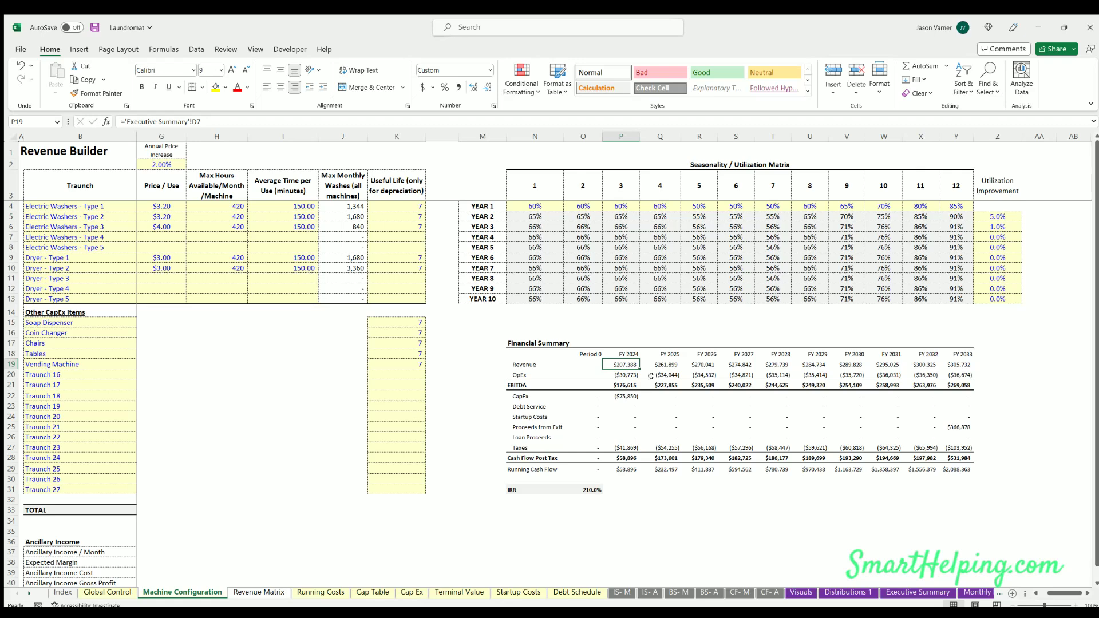
{"action": "left_click", "coordinate": [587, 489]}
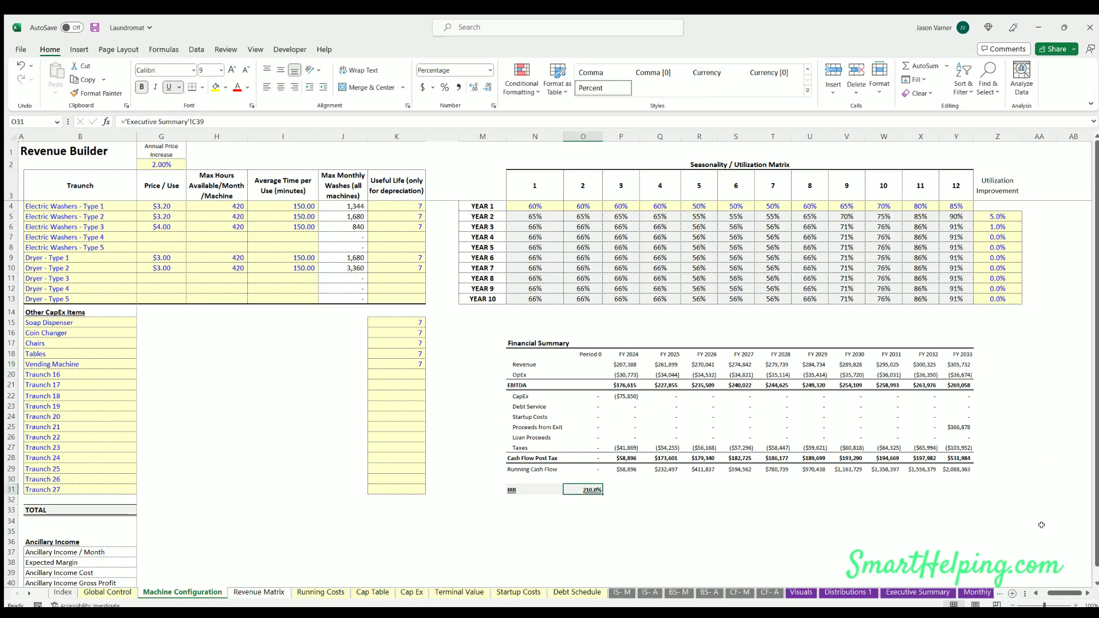
{"action": "left_click_drag", "start_coordinate": [1056, 593], "coordinate": [1049, 593]}
{"action": "left_click", "coordinate": [95, 29]}
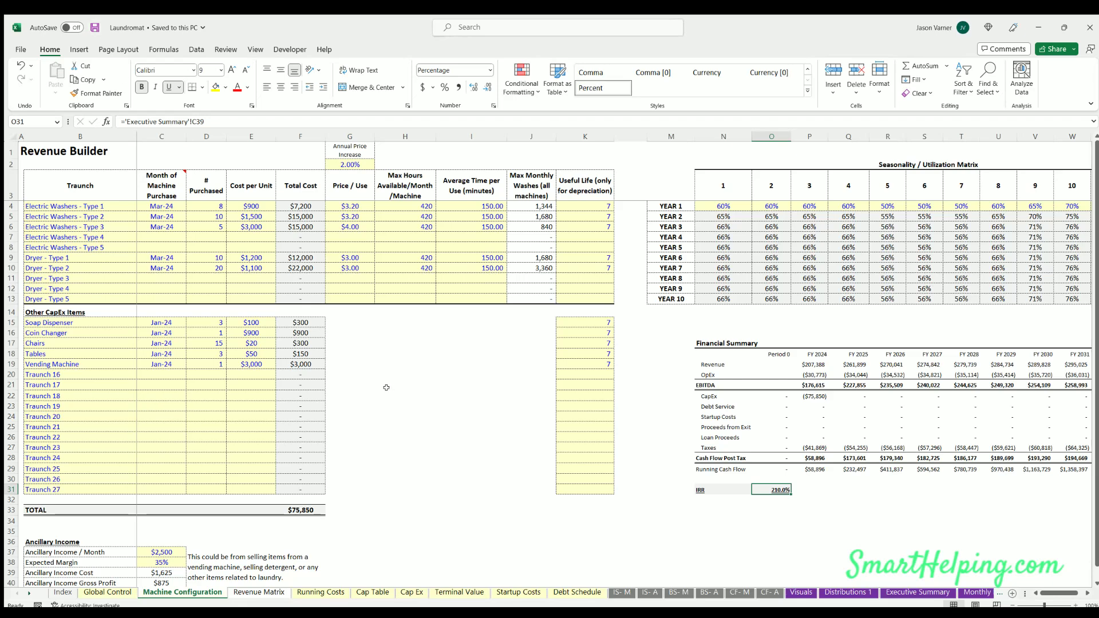
Open the Revenue Matrix sheet and skim its monthly blocks from machine age down to average uses per hour
{"action": "left_click", "coordinate": [258, 592]}
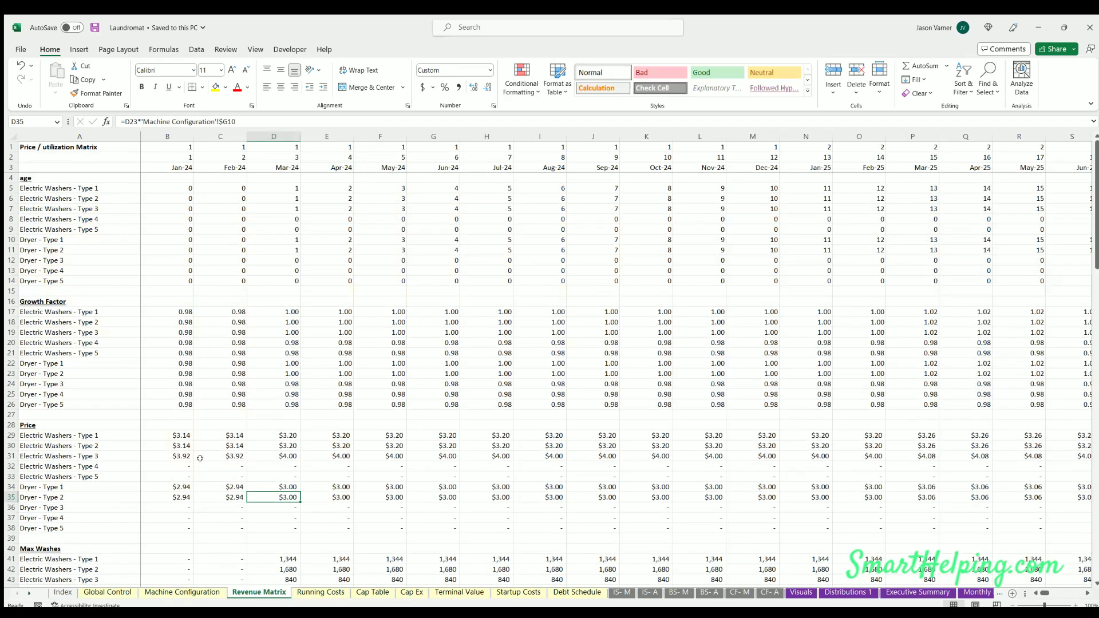
{"action": "scroll", "coordinate": [130, 289], "scroll_direction": "down", "scroll_amount": 15}
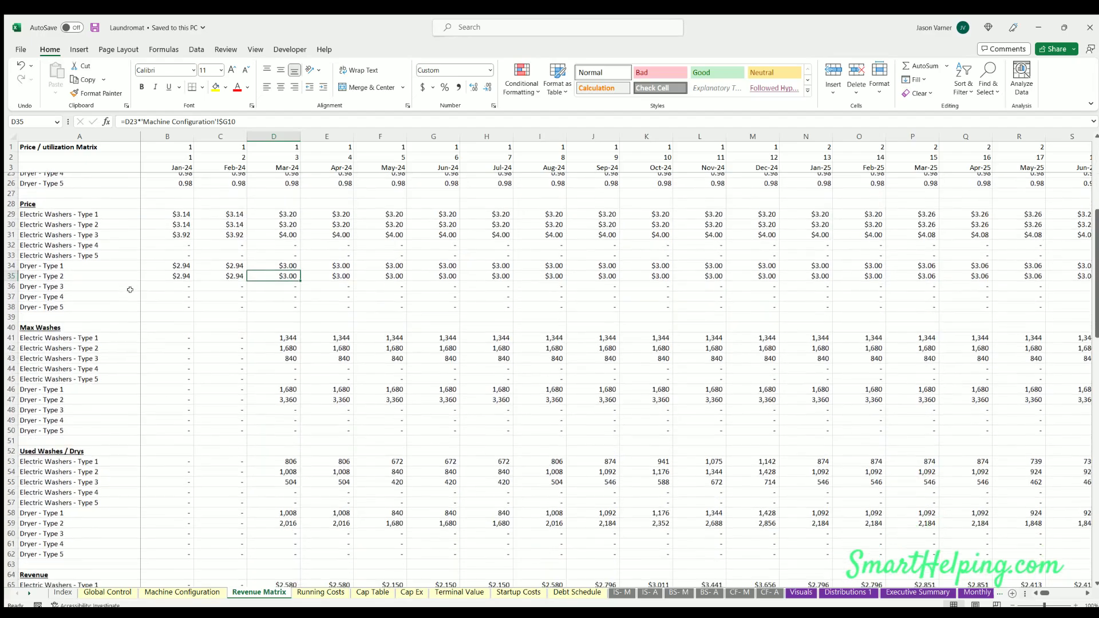
{"action": "scroll", "coordinate": [130, 290], "scroll_direction": "down", "scroll_amount": 20}
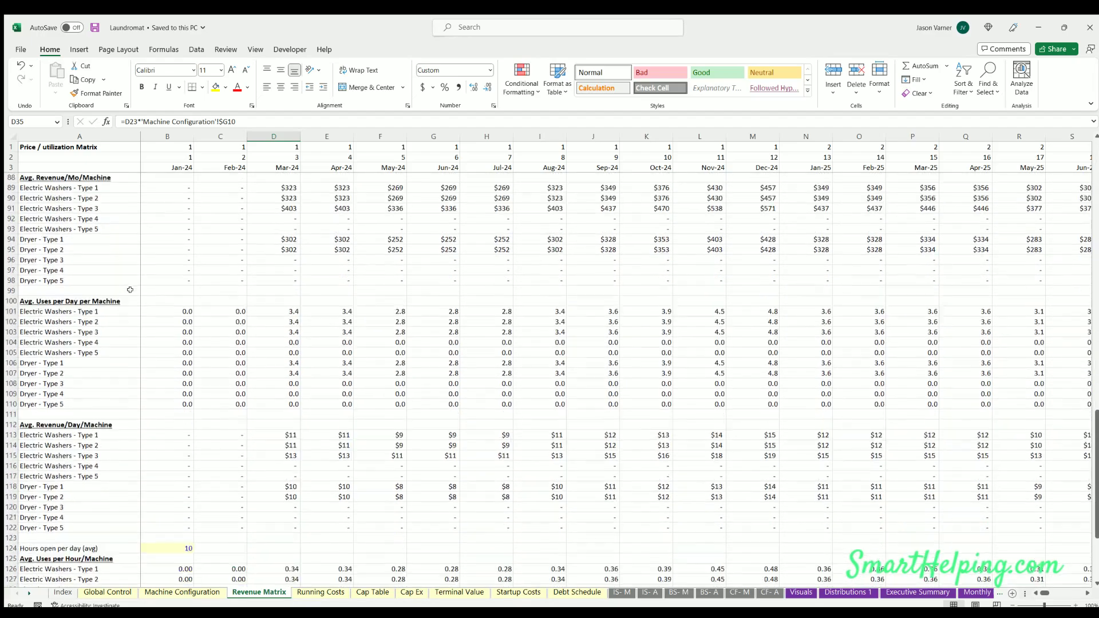
{"action": "scroll", "coordinate": [130, 289], "scroll_direction": "down", "scroll_amount": 1}
{"action": "scroll", "coordinate": [130, 289], "scroll_direction": "up", "scroll_amount": 20}
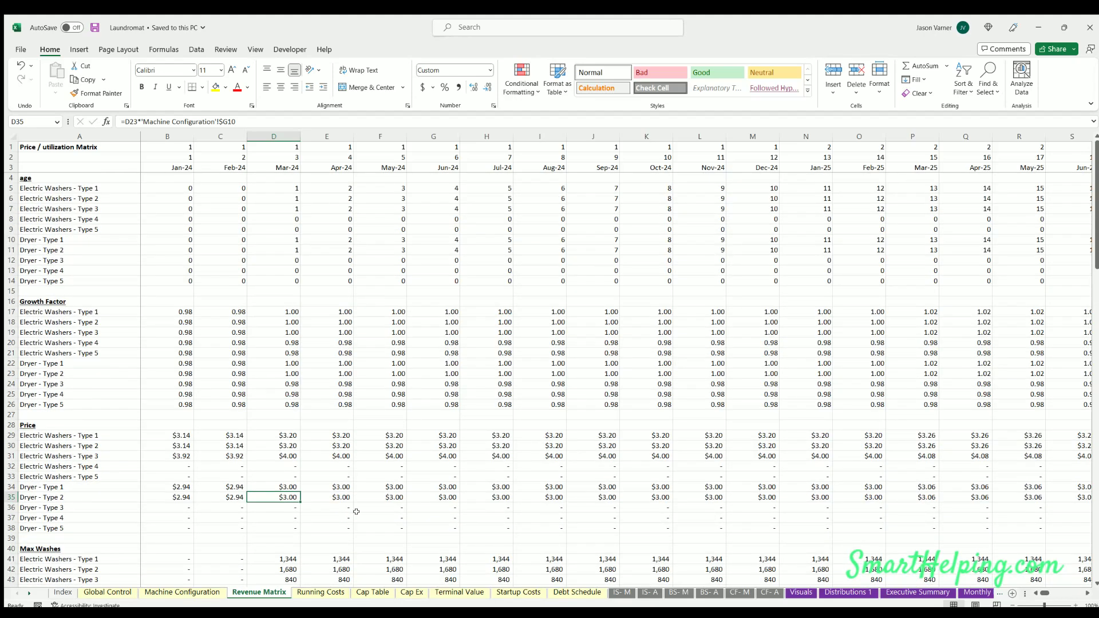
{"action": "scroll", "coordinate": [257, 504], "scroll_direction": "down", "scroll_amount": 20}
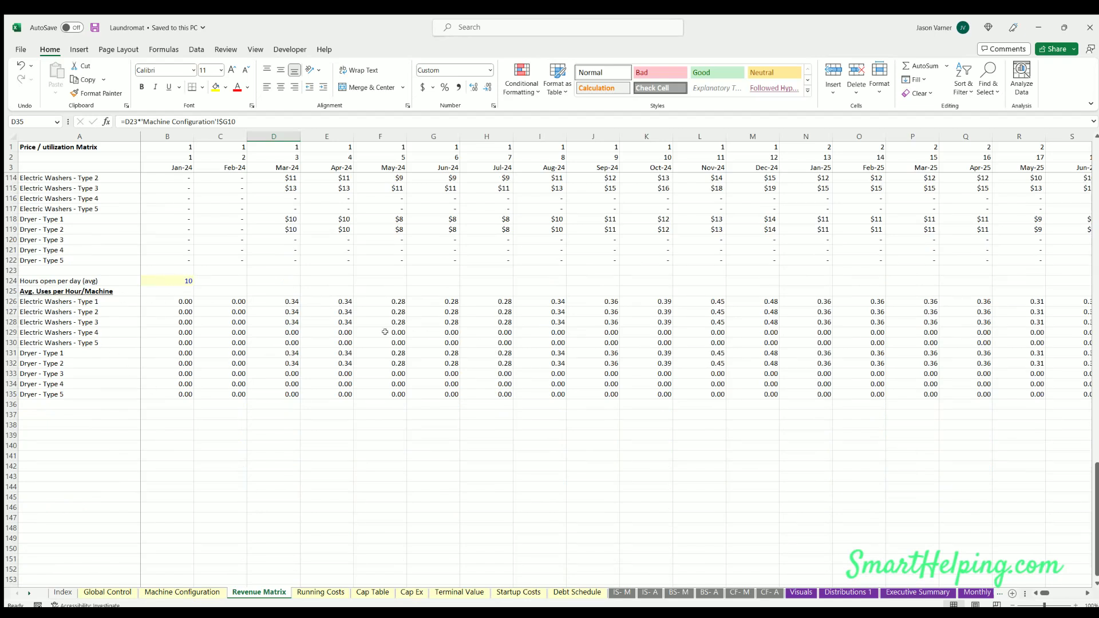
Examine the Revenue Matrix block by block, covering per-machine uses and revenue, total revenue, used and max washes, price and growth factor
{"action": "scroll", "coordinate": [487, 383], "scroll_direction": "up", "scroll_amount": 4}
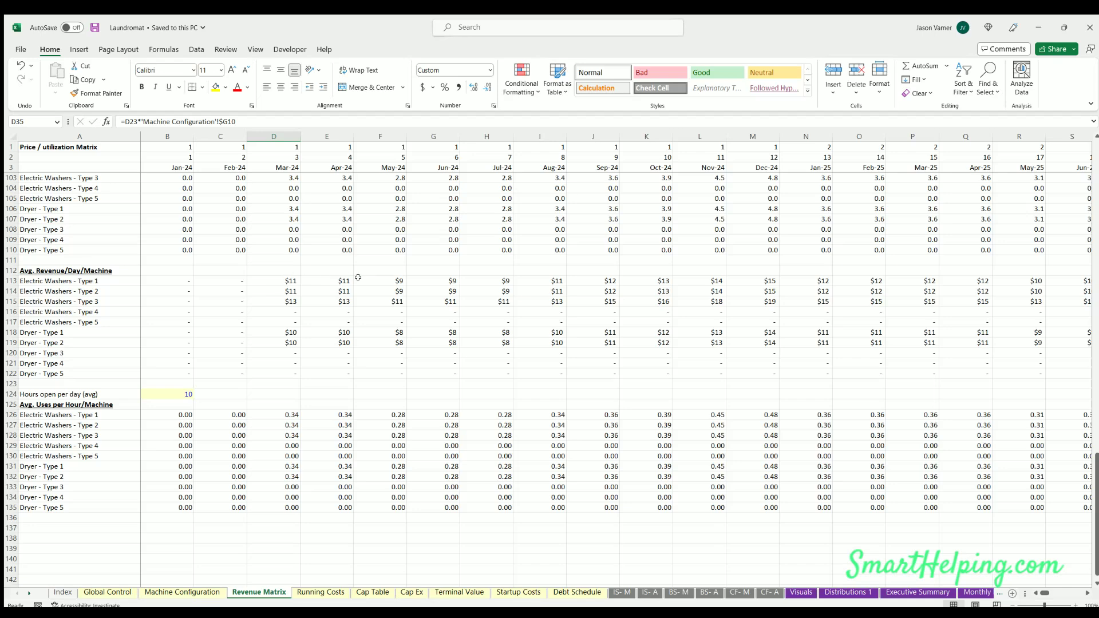
{"action": "scroll", "coordinate": [137, 315], "scroll_direction": "up", "scroll_amount": 4}
{"action": "scroll", "coordinate": [137, 315], "scroll_direction": "up", "scroll_amount": 3}
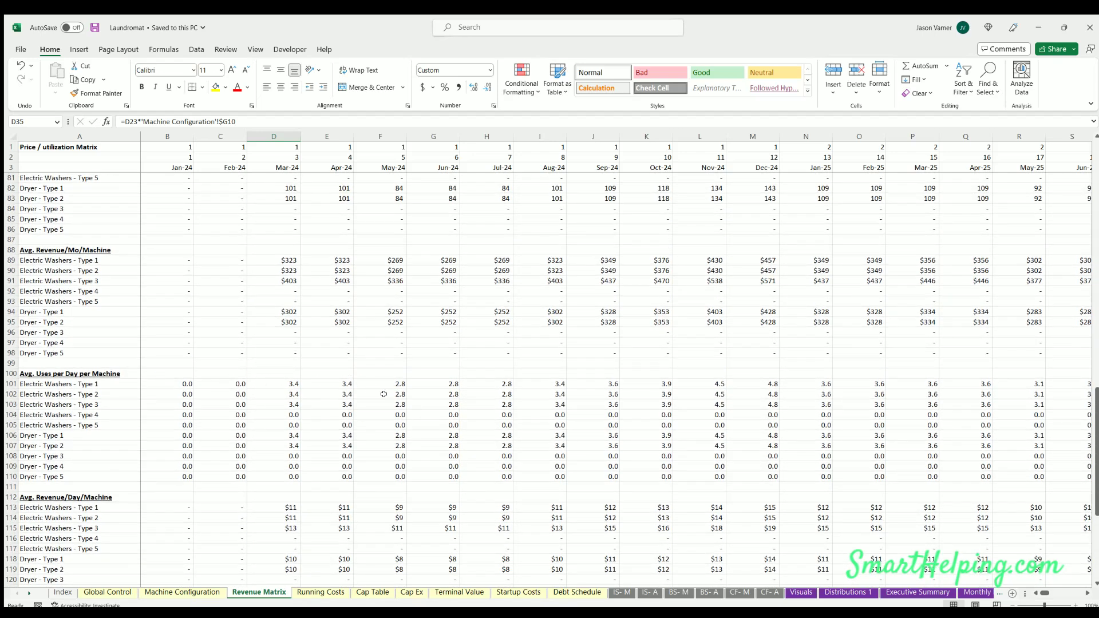
{"action": "scroll", "coordinate": [81, 382], "scroll_direction": "up", "scroll_amount": 4}
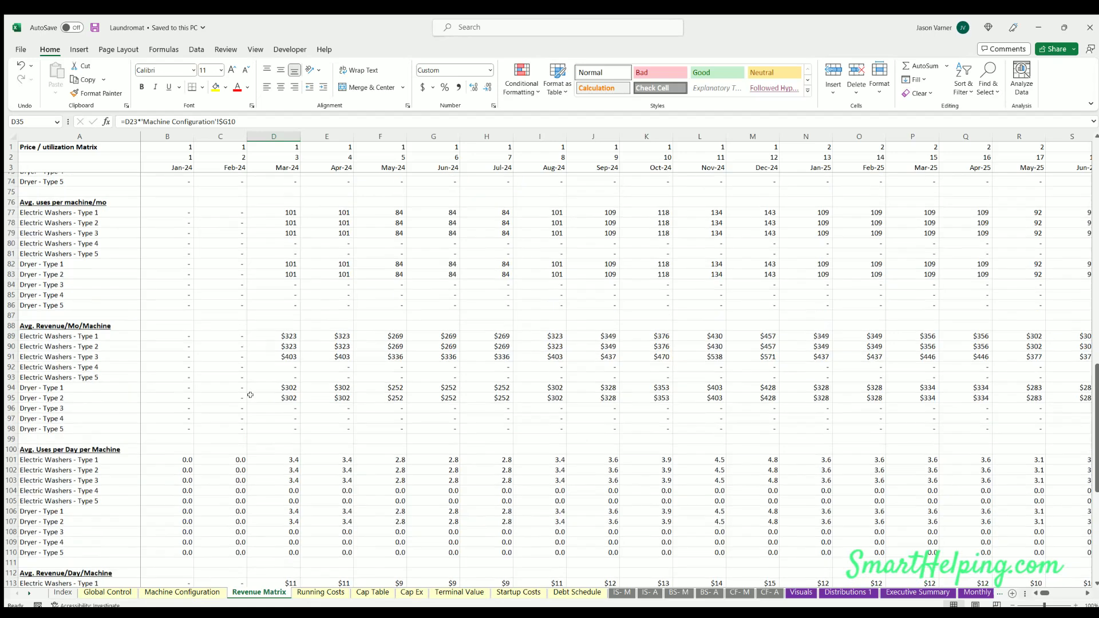
{"action": "scroll", "coordinate": [64, 356], "scroll_direction": "up", "scroll_amount": 4}
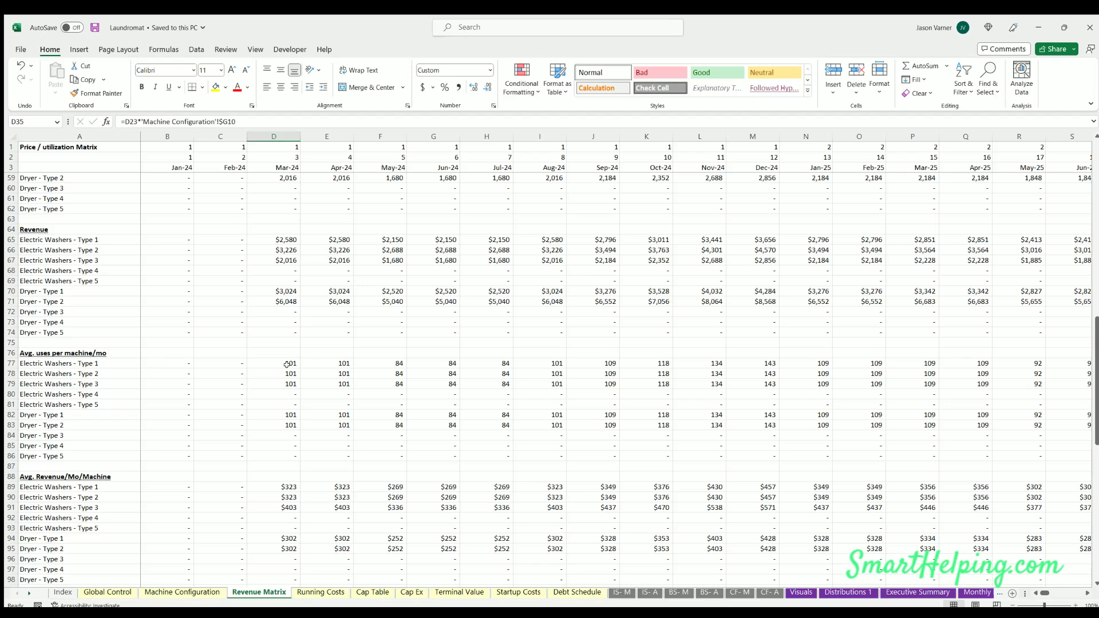
{"action": "scroll", "coordinate": [246, 371], "scroll_direction": "up", "scroll_amount": 1}
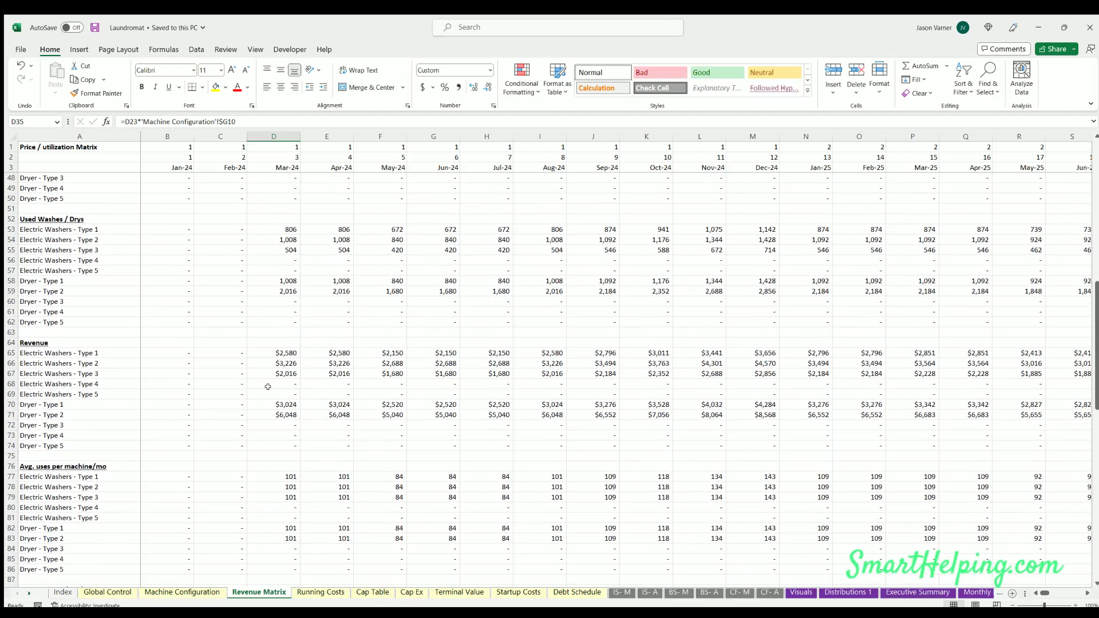
{"action": "scroll", "coordinate": [259, 388], "scroll_direction": "up", "scroll_amount": 4}
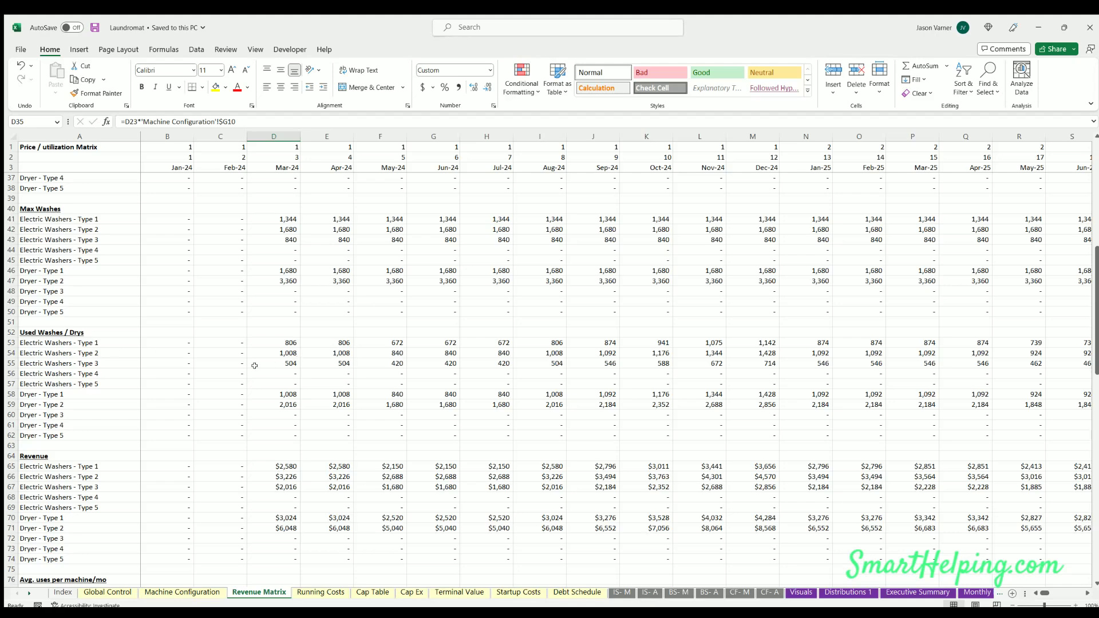
{"action": "scroll", "coordinate": [224, 389], "scroll_direction": "up", "scroll_amount": 4}
{"action": "scroll", "coordinate": [258, 352], "scroll_direction": "up", "scroll_amount": 4}
{"action": "scroll", "coordinate": [216, 349], "scroll_direction": "up", "scroll_amount": 4}
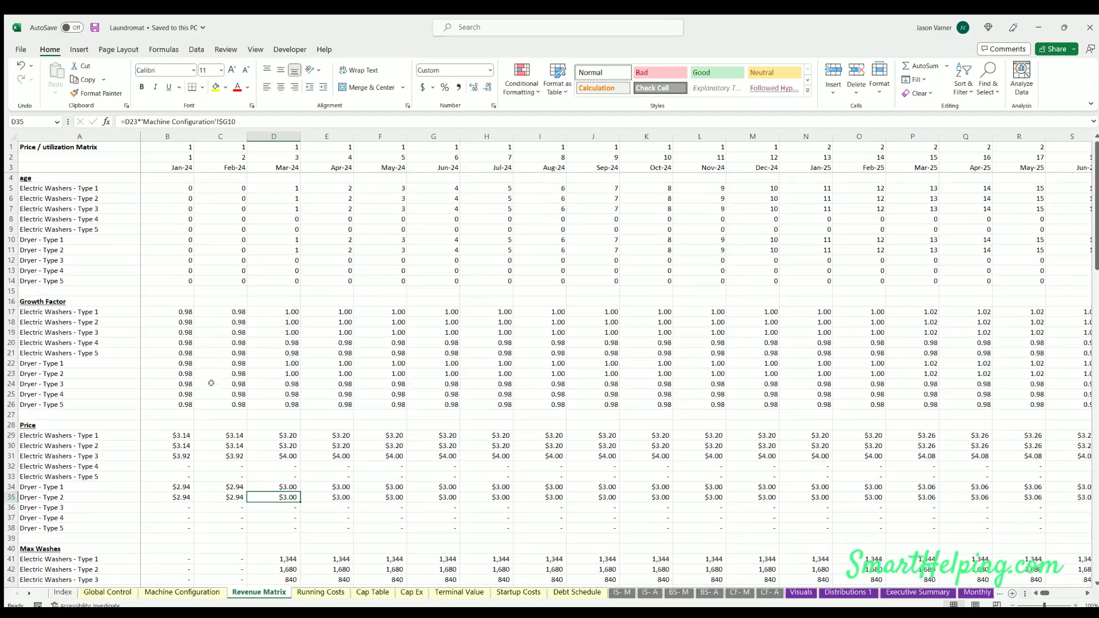
{"action": "scroll", "coordinate": [374, 471], "scroll_direction": "down", "scroll_amount": 20}
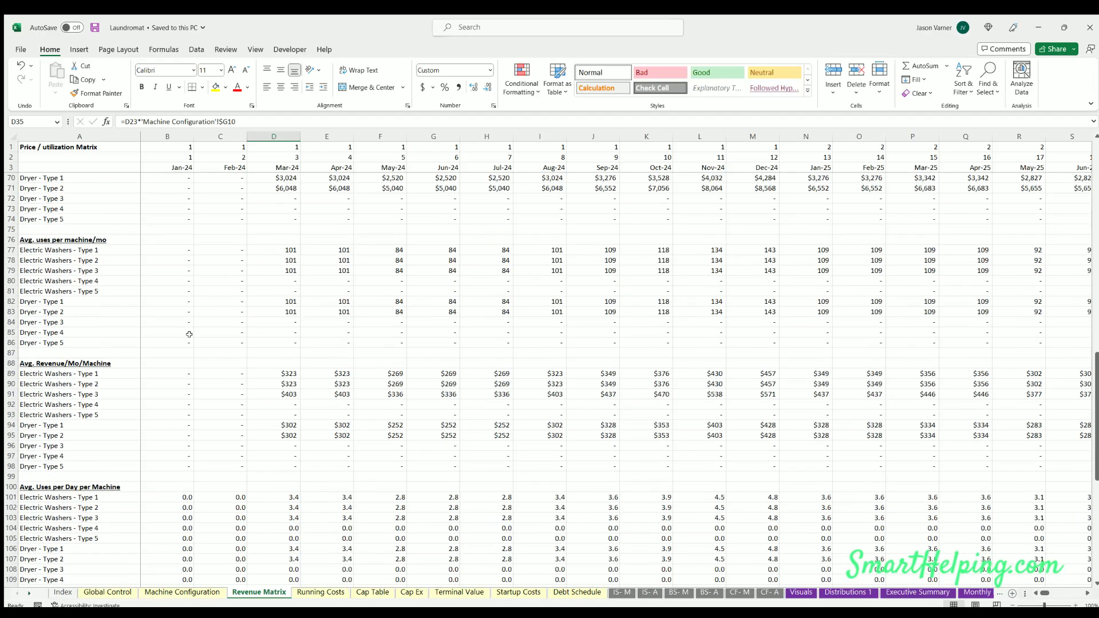
{"action": "scroll", "coordinate": [228, 391], "scroll_direction": "down", "scroll_amount": 6}
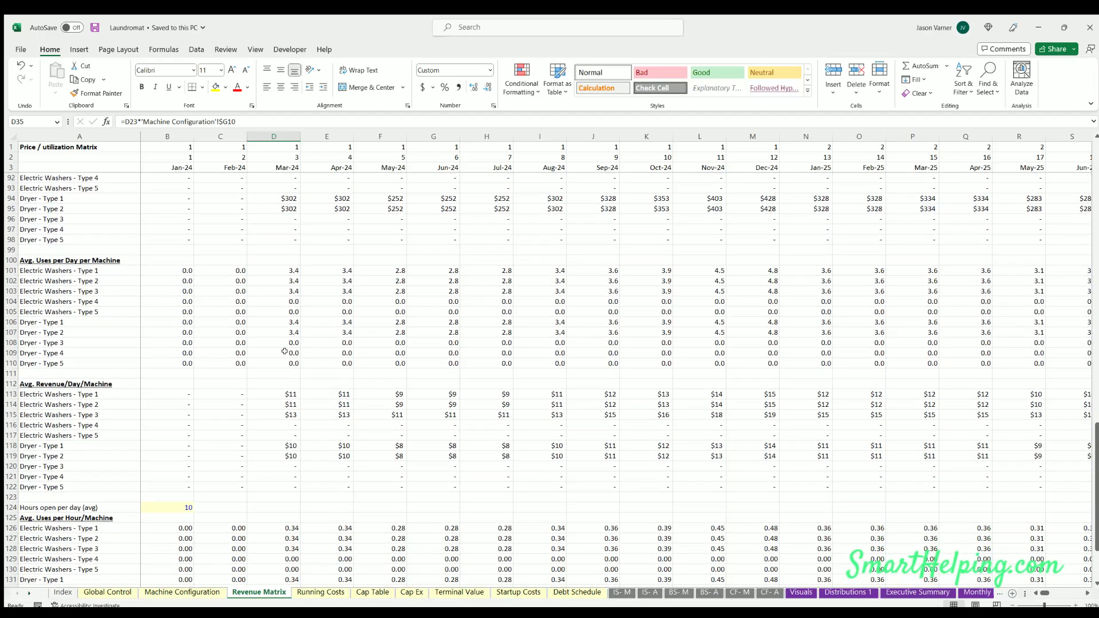
{"action": "scroll", "coordinate": [378, 354], "scroll_direction": "down", "scroll_amount": 7}
{"action": "scroll", "coordinate": [378, 354], "scroll_direction": "up", "scroll_amount": 20}
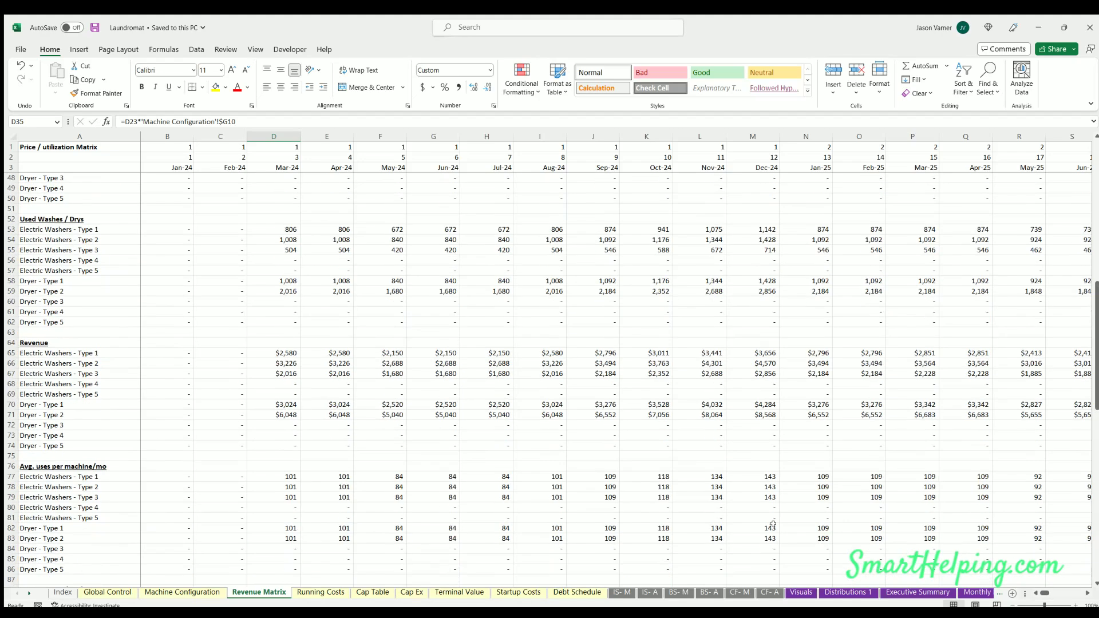
On the Running Costs sheet, start the Manager cost in Jan-24 with a fixed monthly cost of $2,500 for FY 1
{"action": "left_click", "coordinate": [321, 593]}
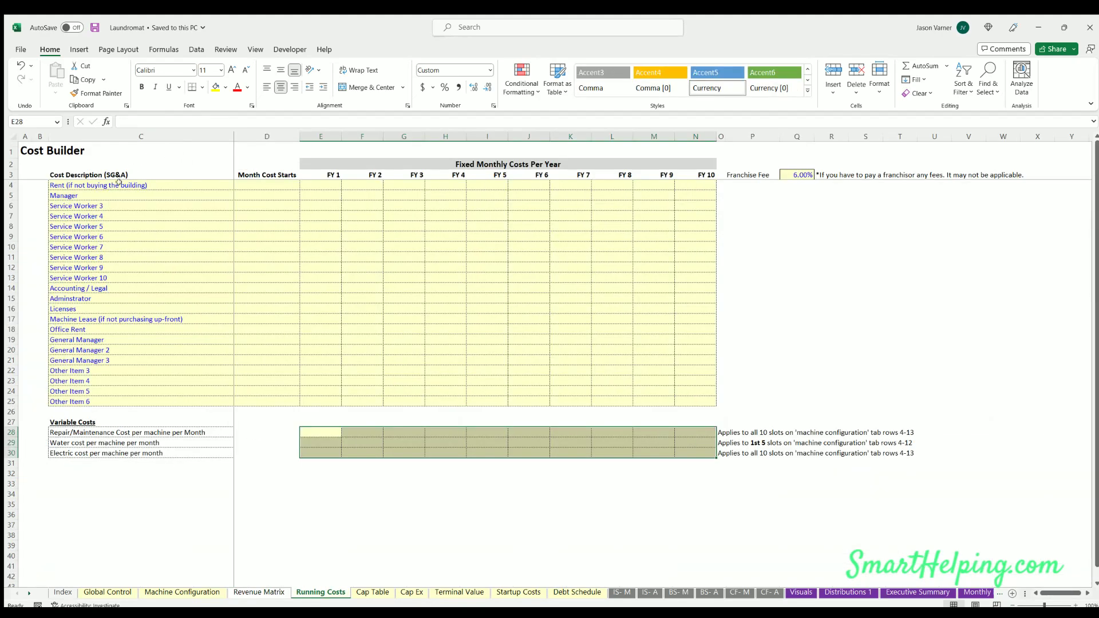
{"action": "left_click", "coordinate": [265, 183]}
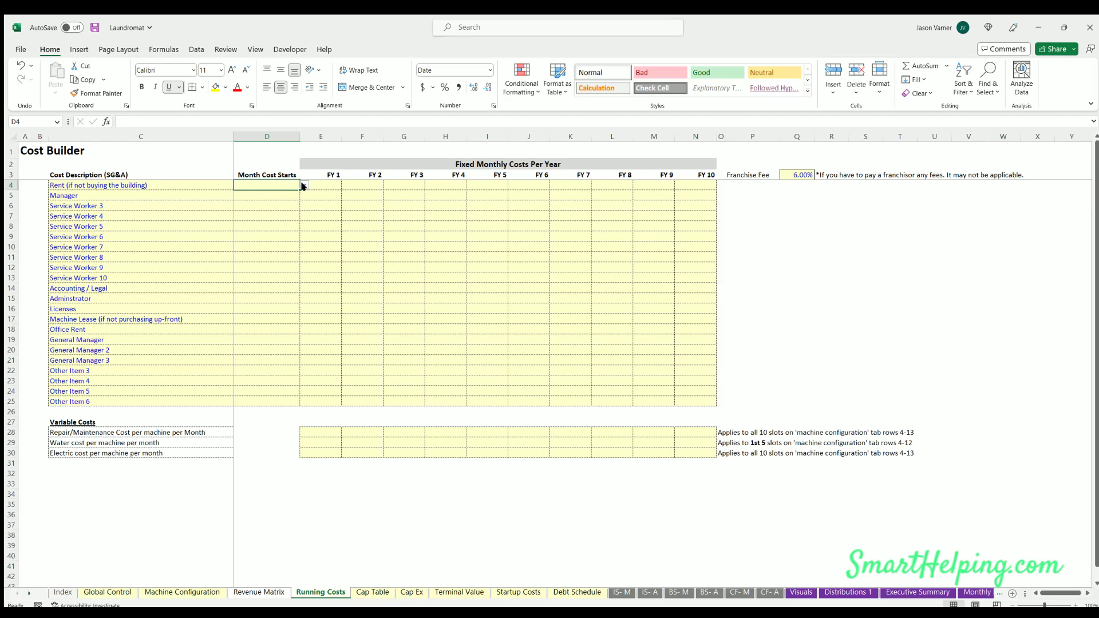
{"action": "left_click", "coordinate": [271, 197]}
{"action": "type", "text": "Jan-24"}
{"action": "key", "text": "Tab"}
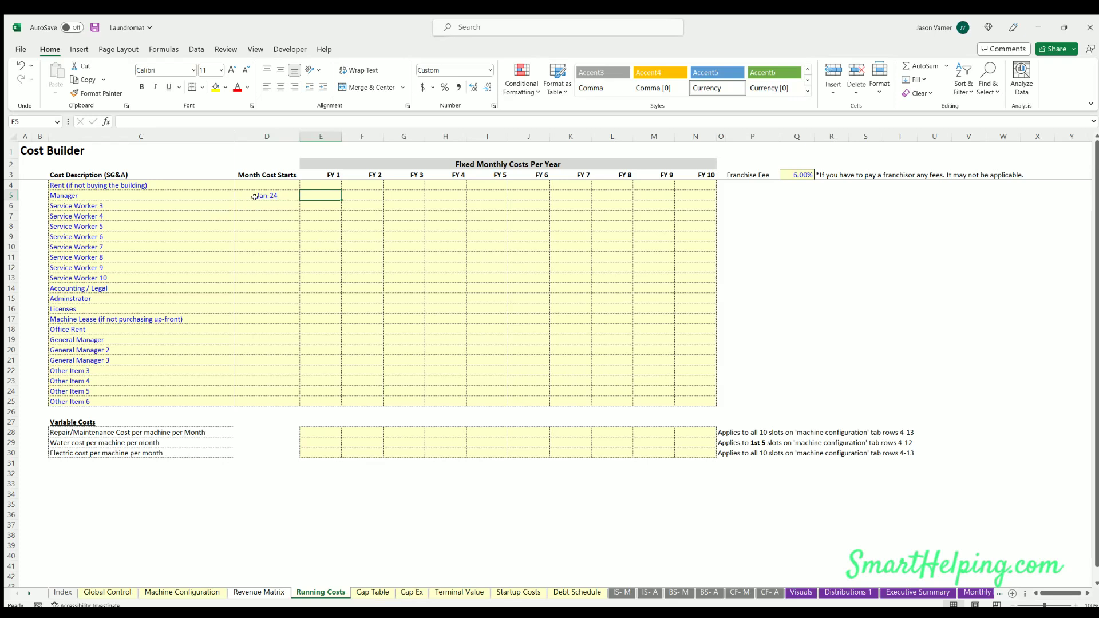
{"action": "type", "text": "2500"}
{"action": "key", "text": "Return"}
Set the Manager's FY 2 monthly cost to $2,575 and extend the $75 yearly increase through FY 10
{"action": "left_click", "coordinate": [332, 194]}
{"action": "left_click_drag", "start_coordinate": [342, 202], "coordinate": [369, 197]}
{"action": "left_click", "coordinate": [367, 196]}
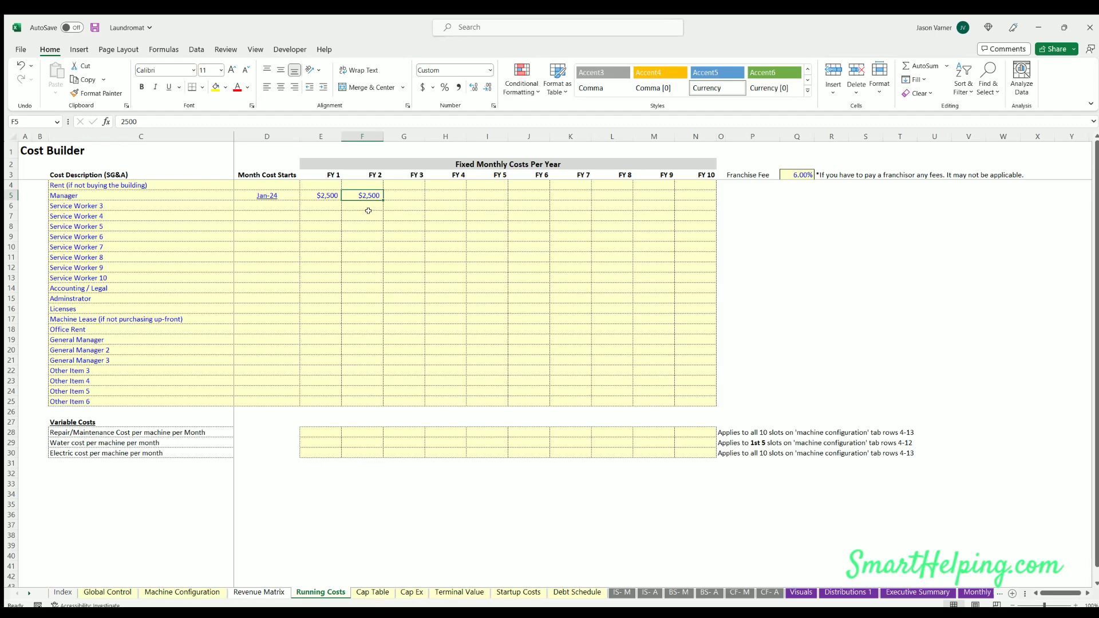
{"action": "type", "text": "2,575"}
{"action": "key", "text": "Return"}
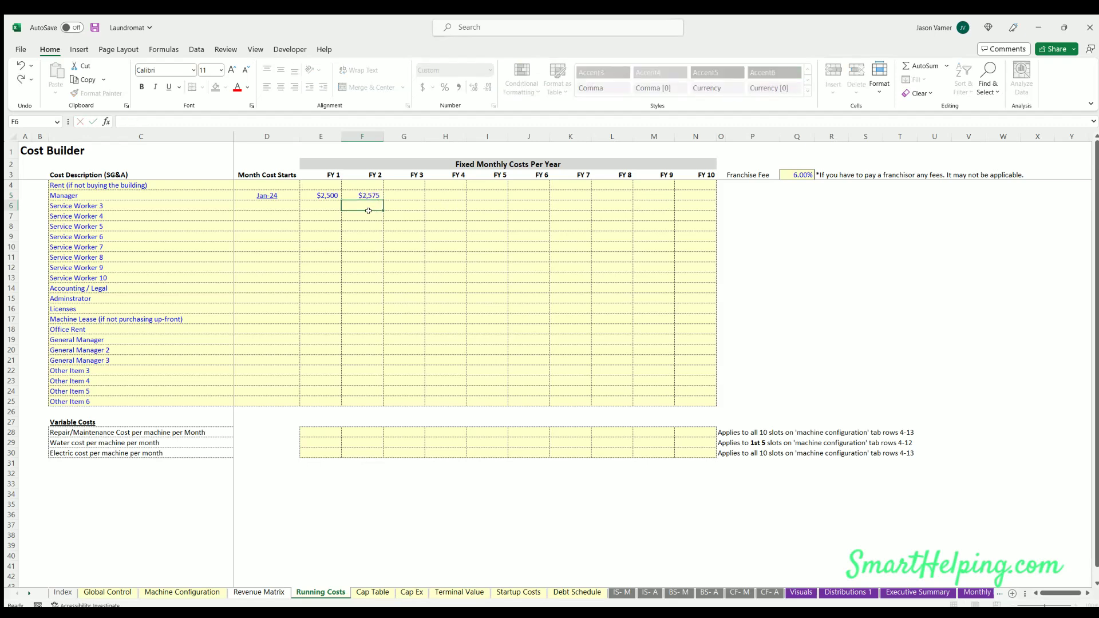
{"action": "left_click_drag", "start_coordinate": [320, 195], "coordinate": [709, 213]}
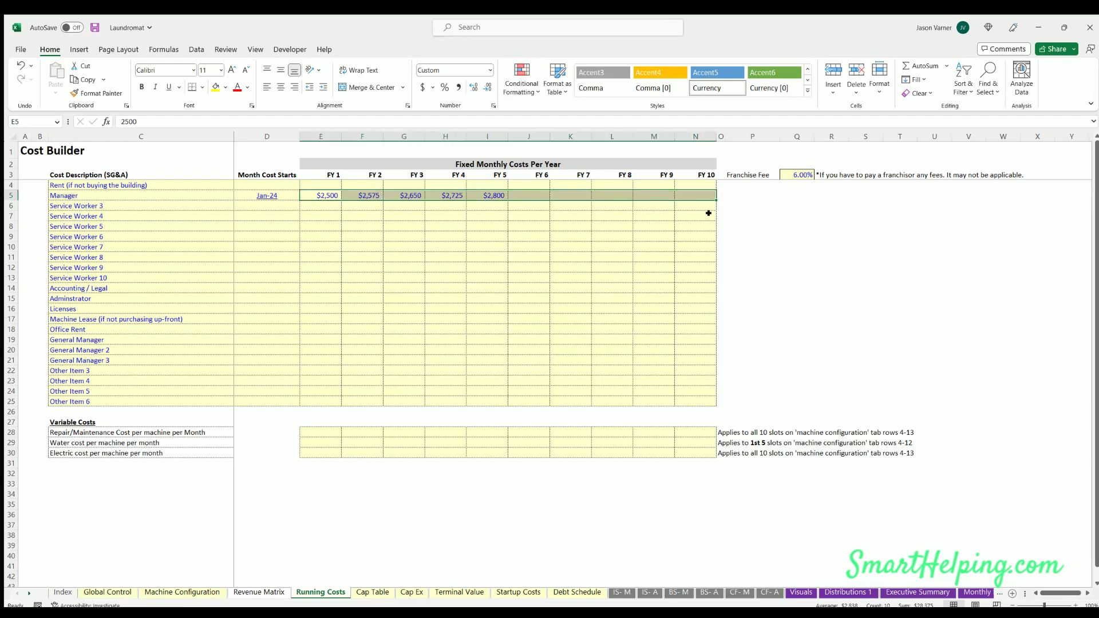
Set the Franchise Fee on the Running Costs sheet to 0%
{"action": "left_click", "coordinate": [797, 174]}
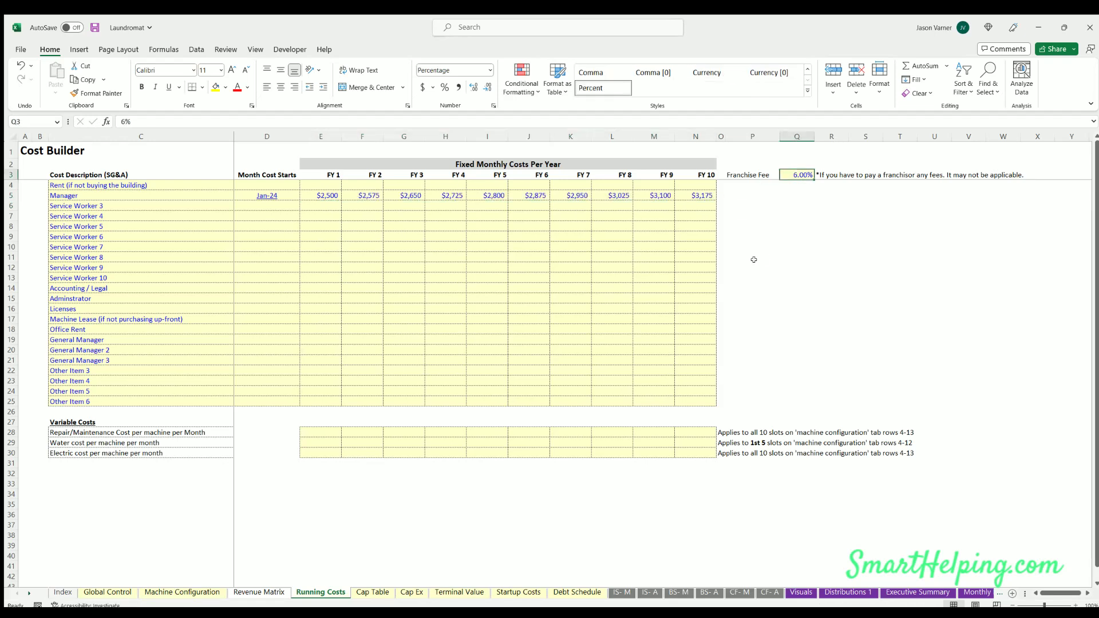
{"action": "type", "text": "0"}
{"action": "key", "text": "ctrl+Return"}
{"action": "key", "text": "Left"}
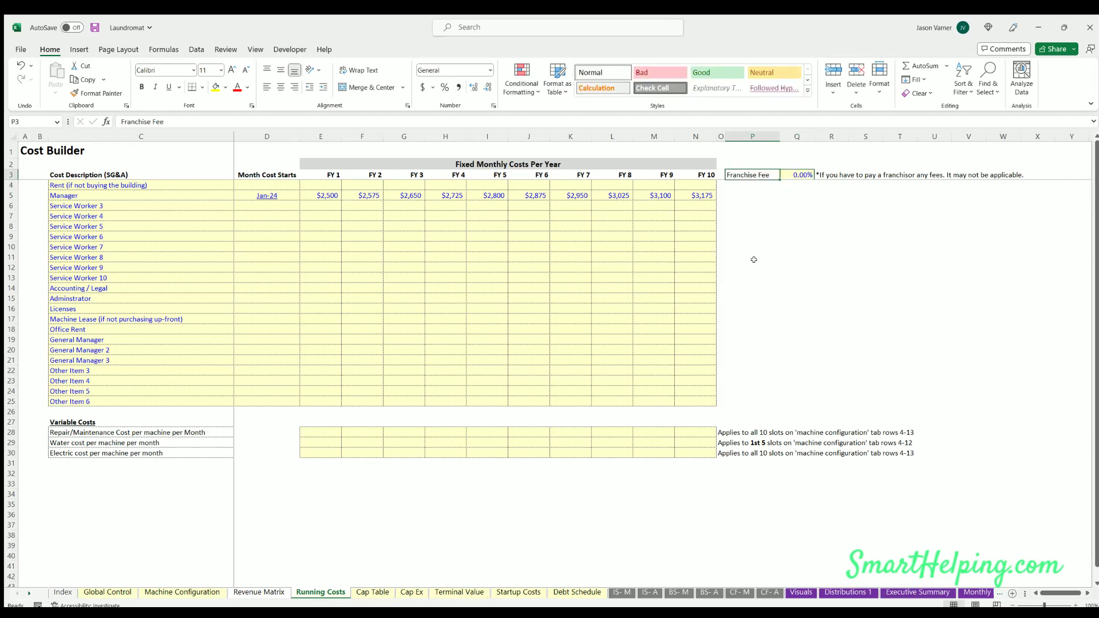
{"action": "key", "text": "Right"}
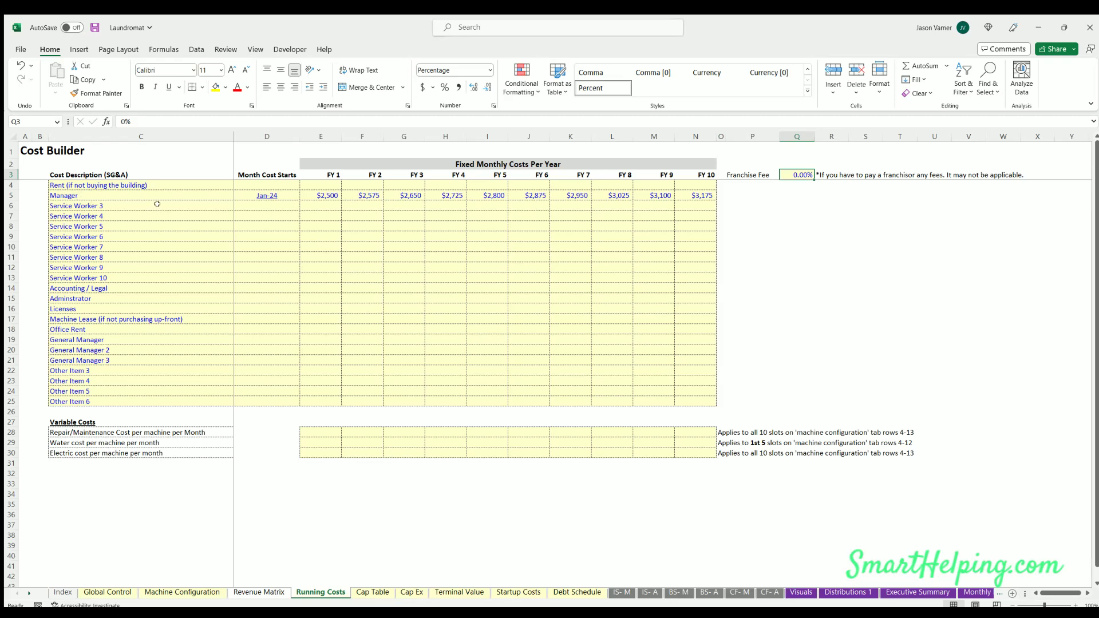
Set the cost start month to Jan-24 for Accounting / Legal and to Mar-24 for Adminstrator and Licenses
{"action": "left_click", "coordinate": [261, 203]}
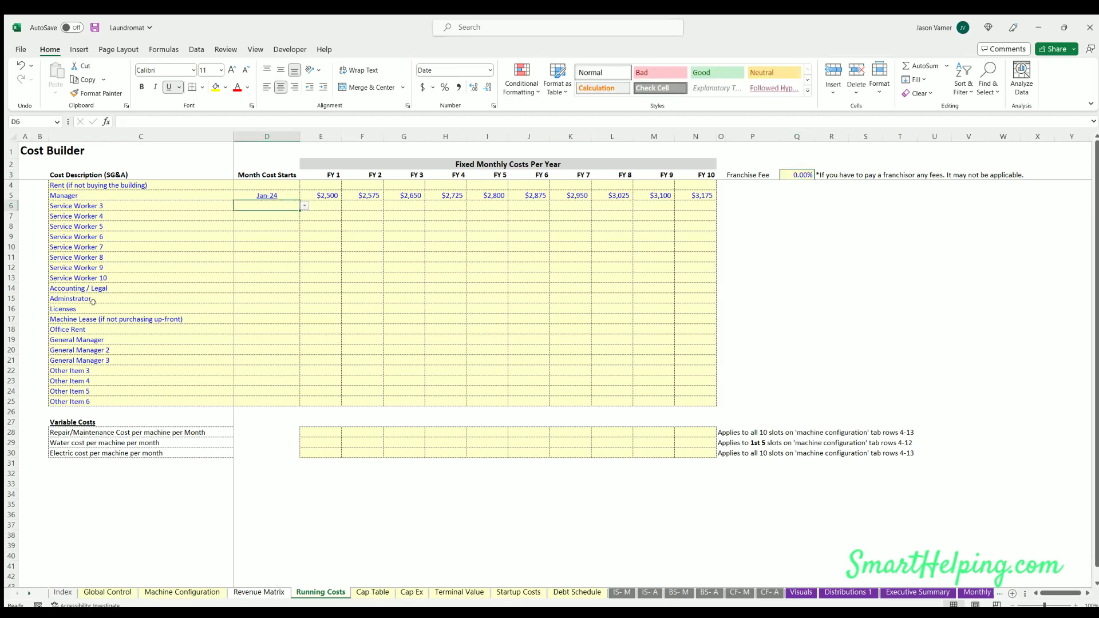
{"action": "left_click", "coordinate": [265, 288]}
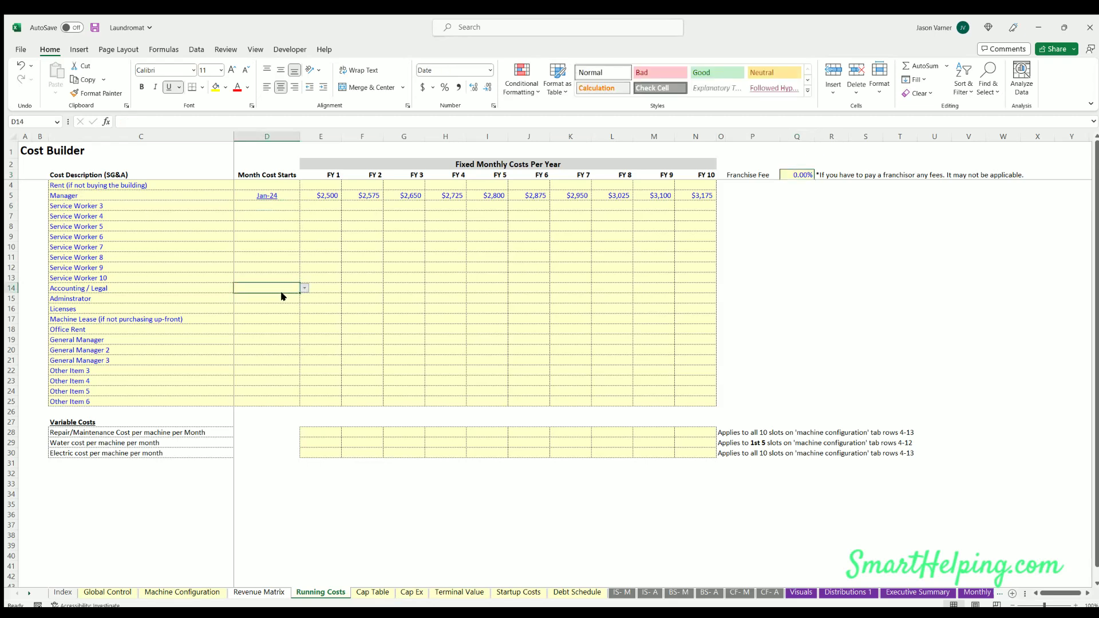
{"action": "type", "text": "Jan-24"}
{"action": "key", "text": "Return"}
{"action": "type", "text": "3/1/2024"}
{"action": "key", "text": "Return"}
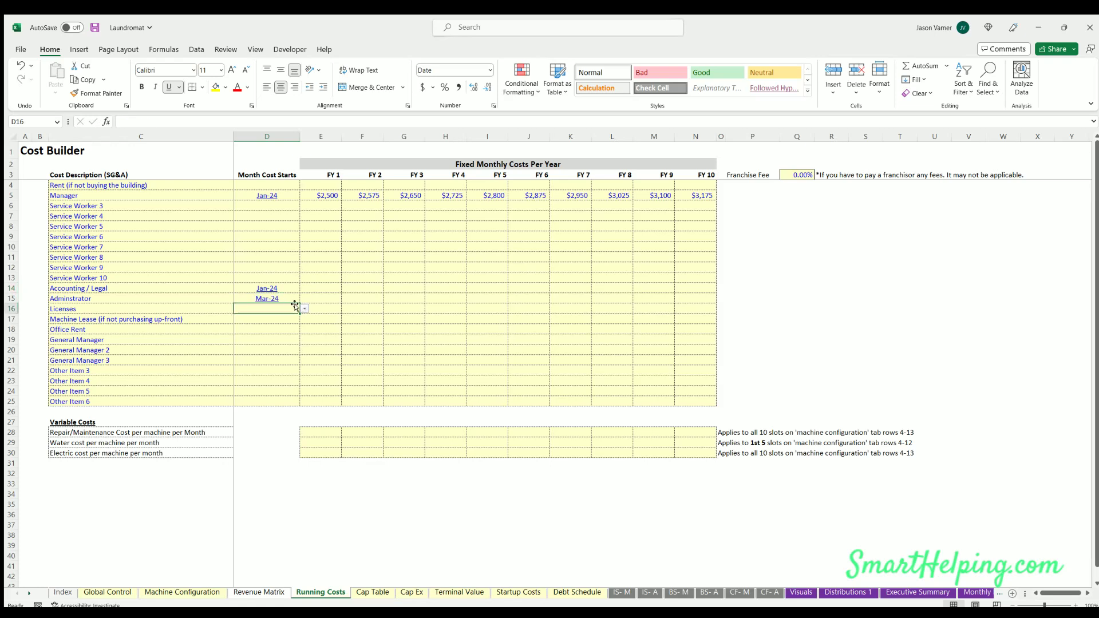
{"action": "key", "text": "ctrl+d"}
{"action": "left_click", "coordinate": [263, 315]}
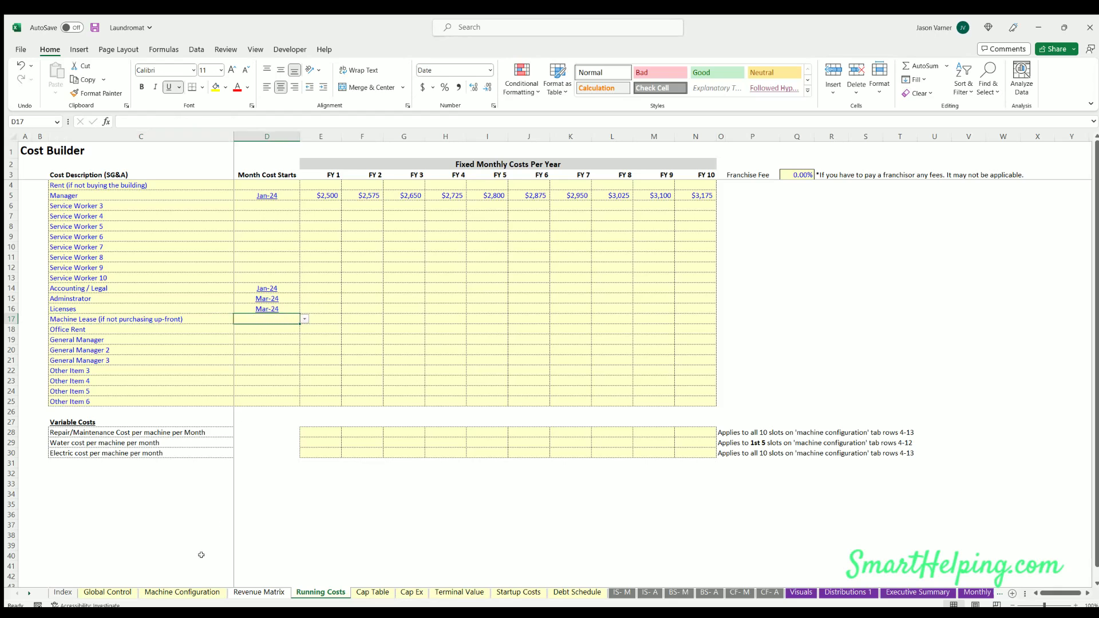
Review the washers' purchased quantities and unit costs on the Machine Configuration sheet, then check the Machine Lease row on Running Costs
{"action": "left_click", "coordinate": [168, 592]}
{"action": "left_click", "coordinate": [207, 205]}
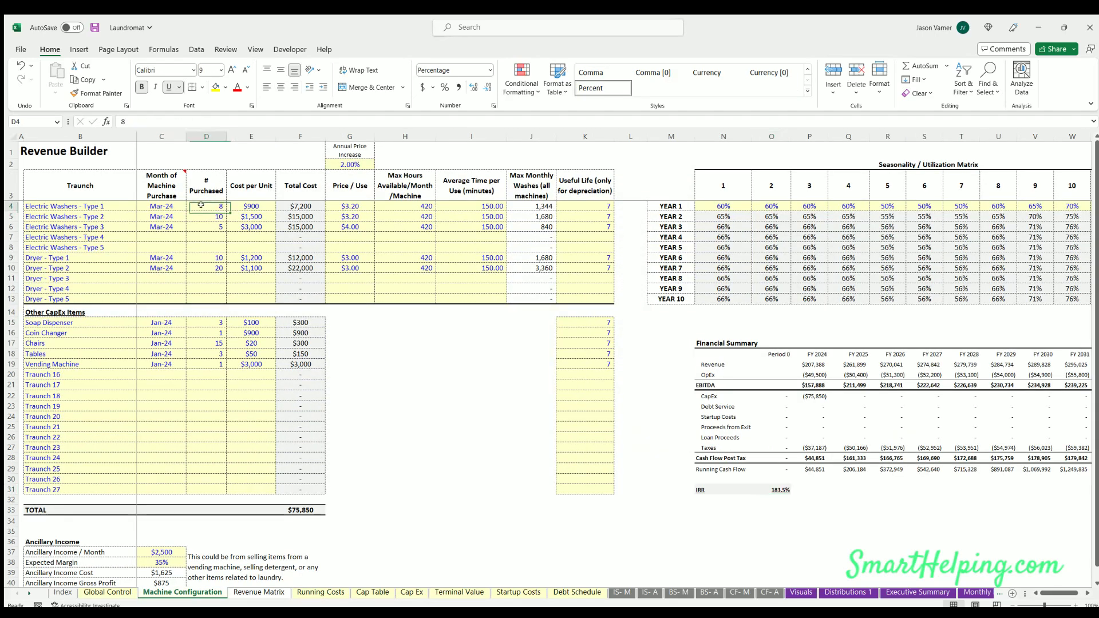
{"action": "key", "text": "Down"}
{"action": "key", "text": "Down"}
{"action": "key", "text": "Down"}
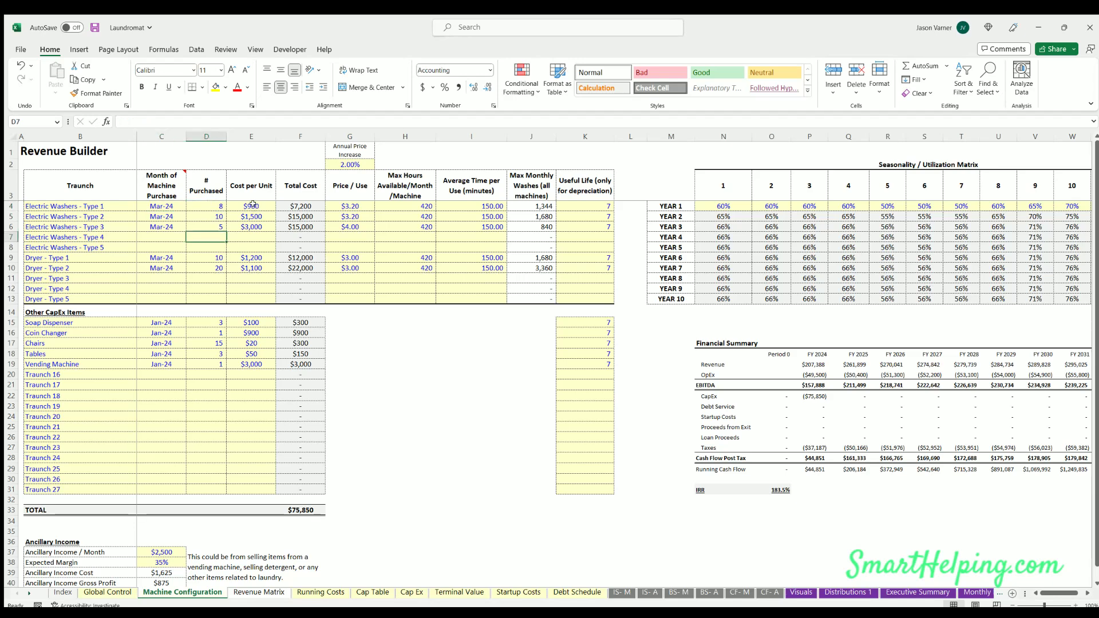
{"action": "left_click", "coordinate": [252, 204]}
{"action": "left_click", "coordinate": [249, 234]}
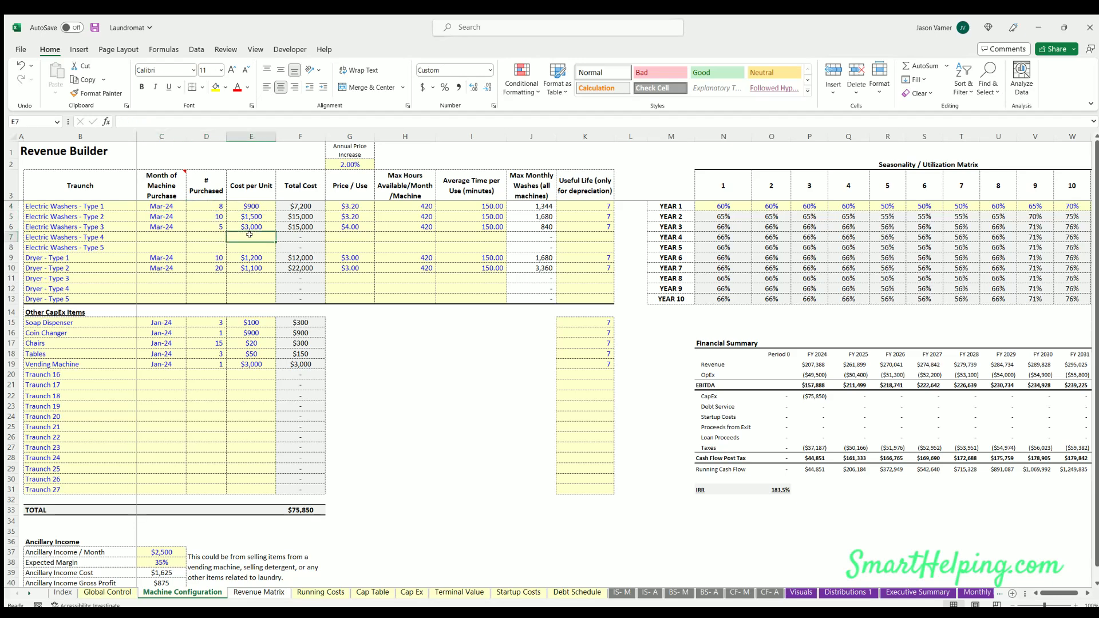
{"action": "left_click", "coordinate": [251, 207]}
{"action": "left_click", "coordinate": [304, 592]}
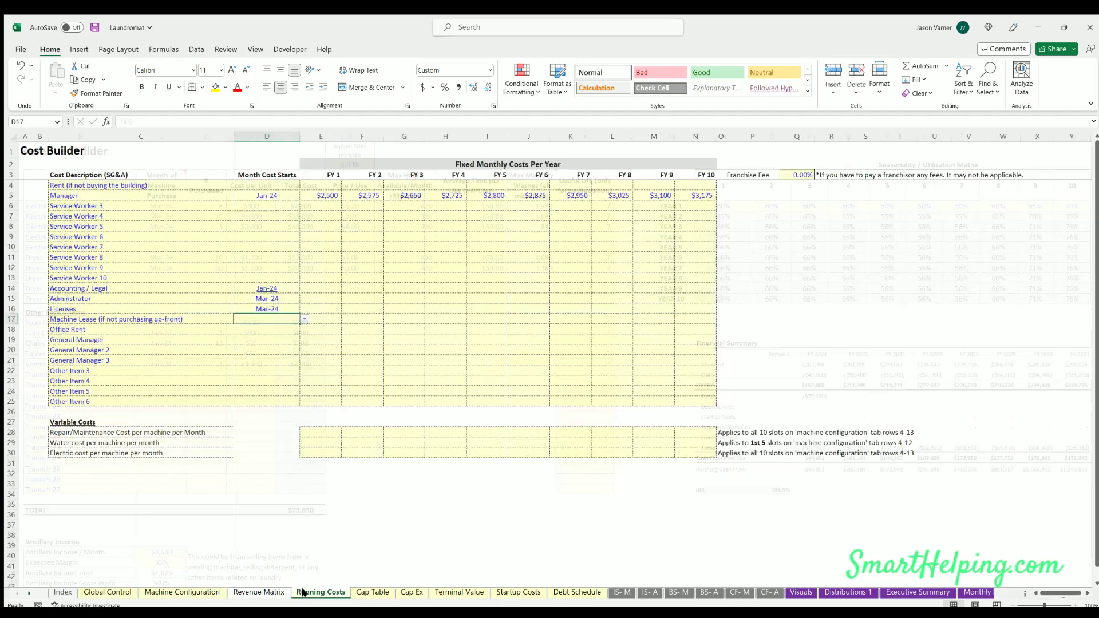
{"action": "left_click_drag", "start_coordinate": [318, 318], "coordinate": [492, 316]}
{"action": "left_click", "coordinate": [256, 317]}
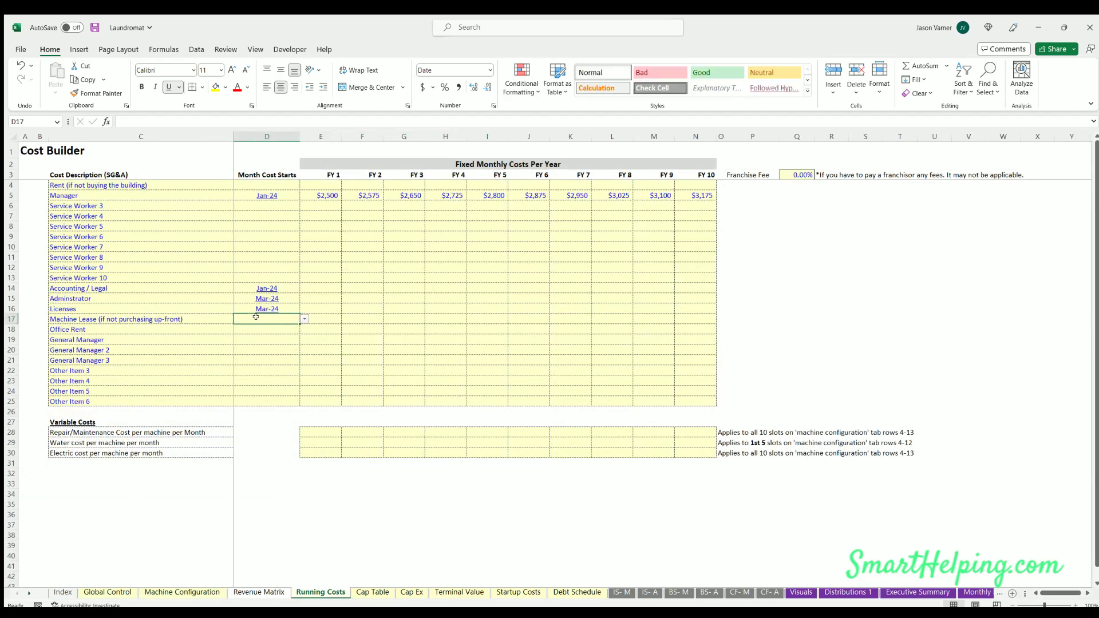
Start the Office Rent cost in Mar-24 with a fixed monthly cost of $3,000 for FY 1
{"action": "left_click", "coordinate": [256, 327]}
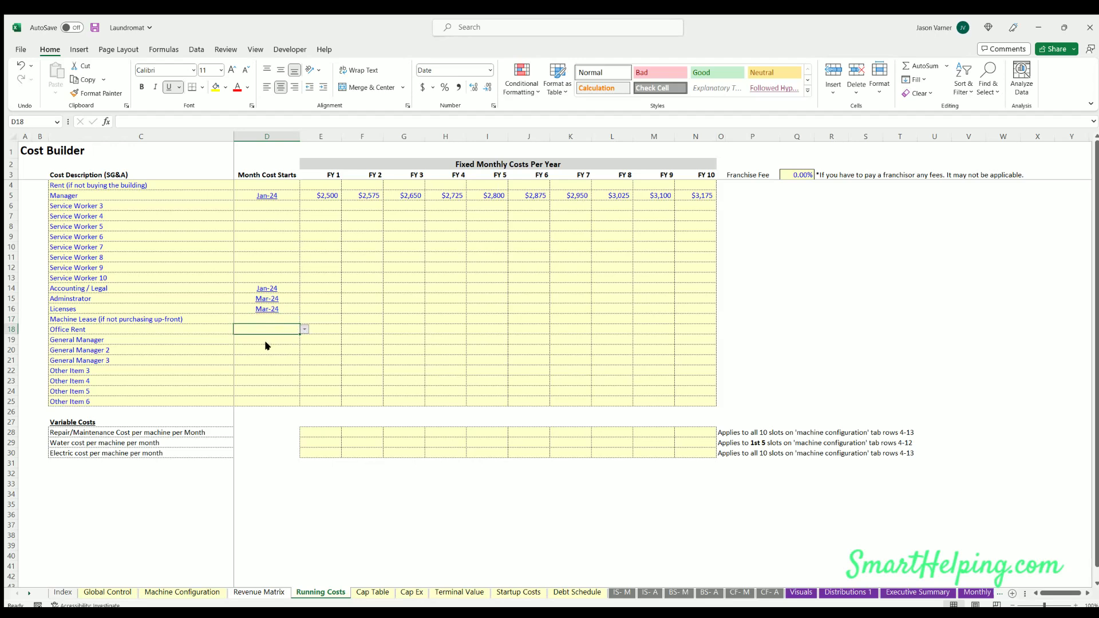
{"action": "type", "text": "Mar-24"}
{"action": "key", "text": "Tab"}
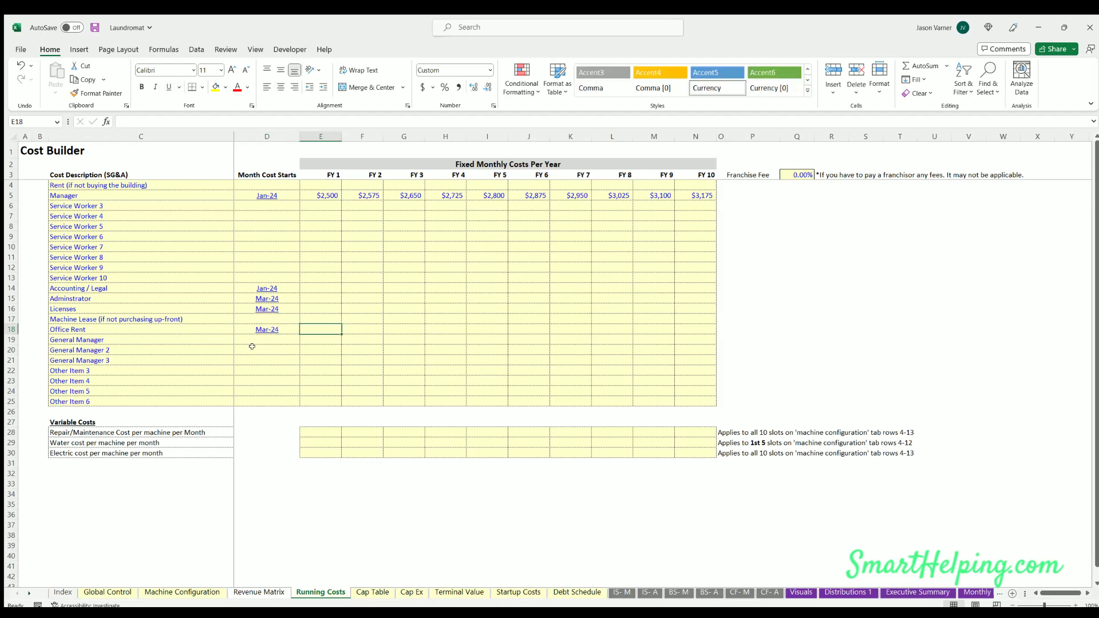
{"action": "type", "text": "3,000"}
{"action": "key", "text": "Tab"}
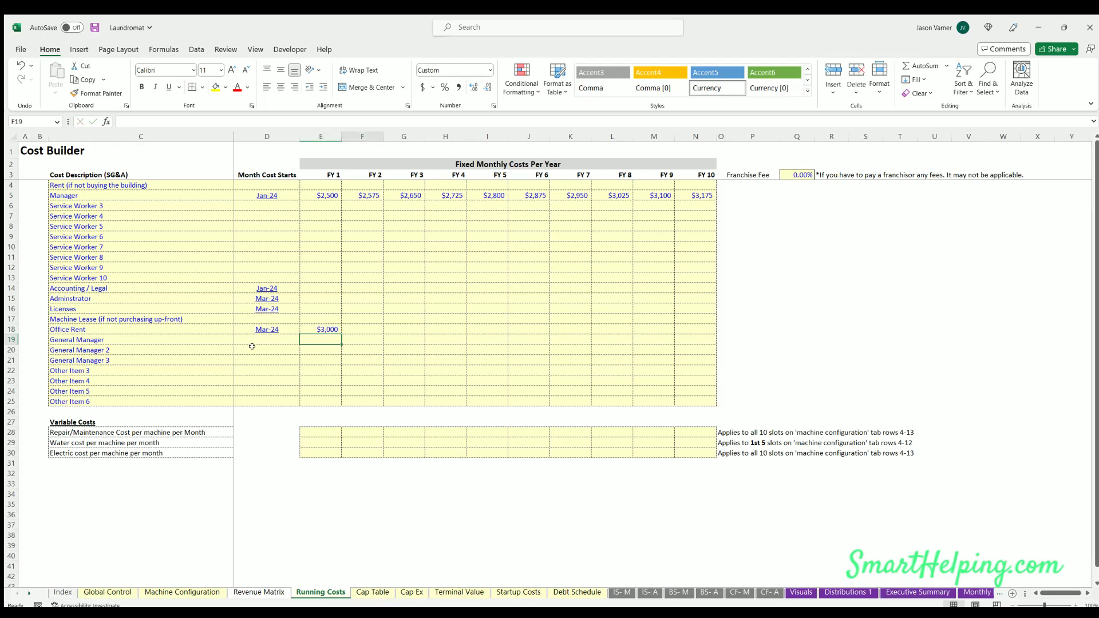
Set the Office Rent's FY 2 monthly cost to $3,015 and extend the $15 yearly increase through FY 10
{"action": "type", "text": "3,015"}
{"action": "key", "text": "Return"}
{"action": "left_click_drag", "start_coordinate": [312, 328], "coordinate": [704, 331]}
{"action": "left_click", "coordinate": [469, 388]}
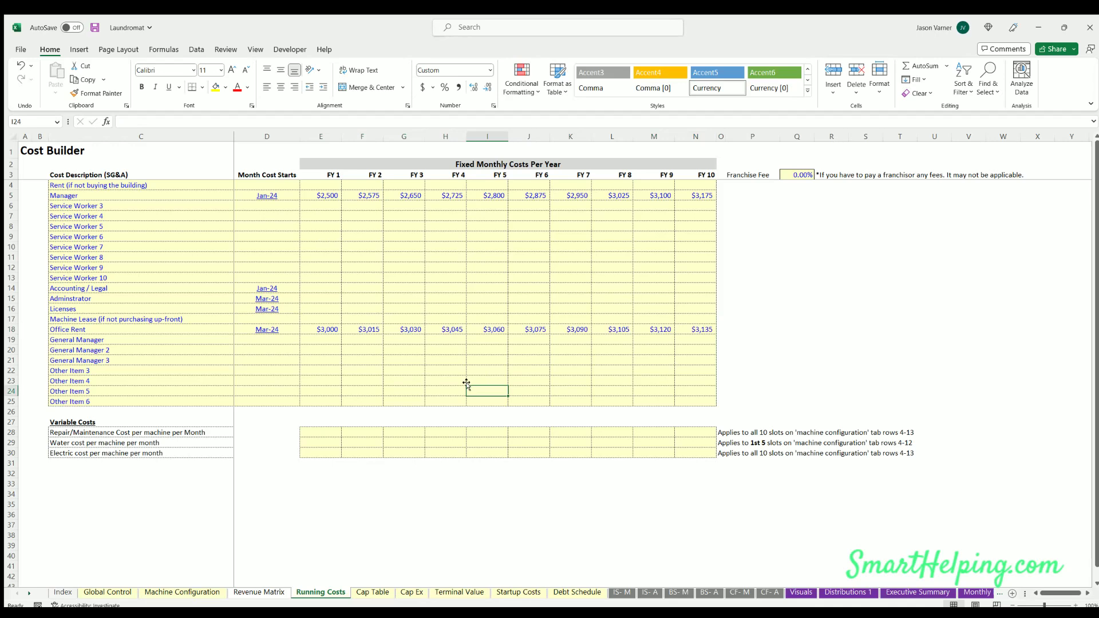
Set flat monthly costs for FY 1 through FY 10: $300 for Accounting / Legal, $1,000 for Adminstrator and $150 for Licenses
{"action": "left_click", "coordinate": [103, 327]}
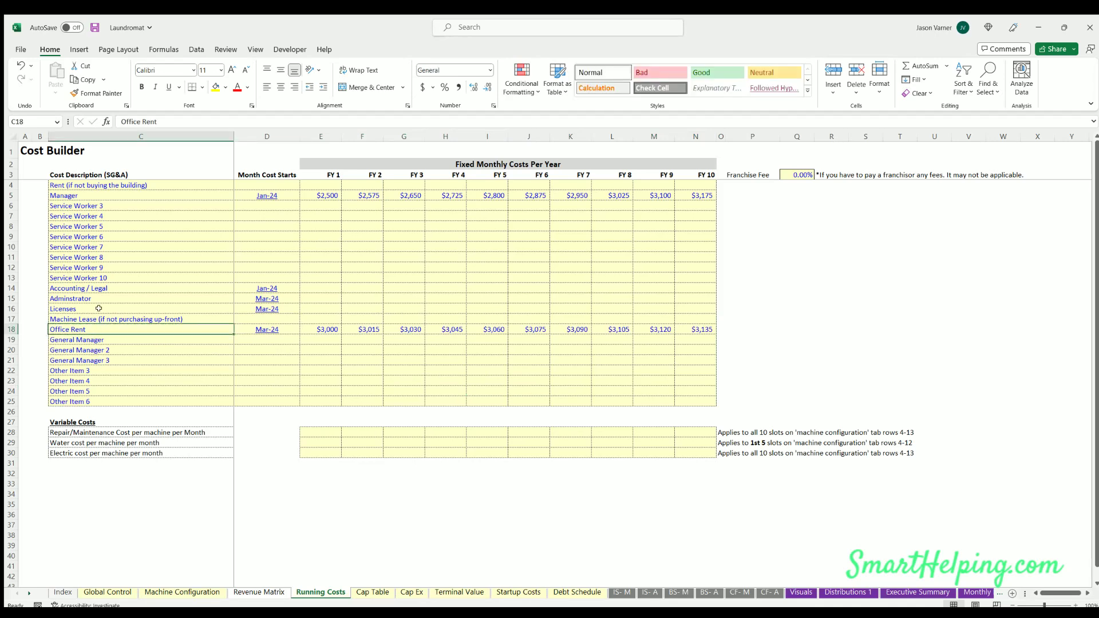
{"action": "left_click", "coordinate": [317, 286]}
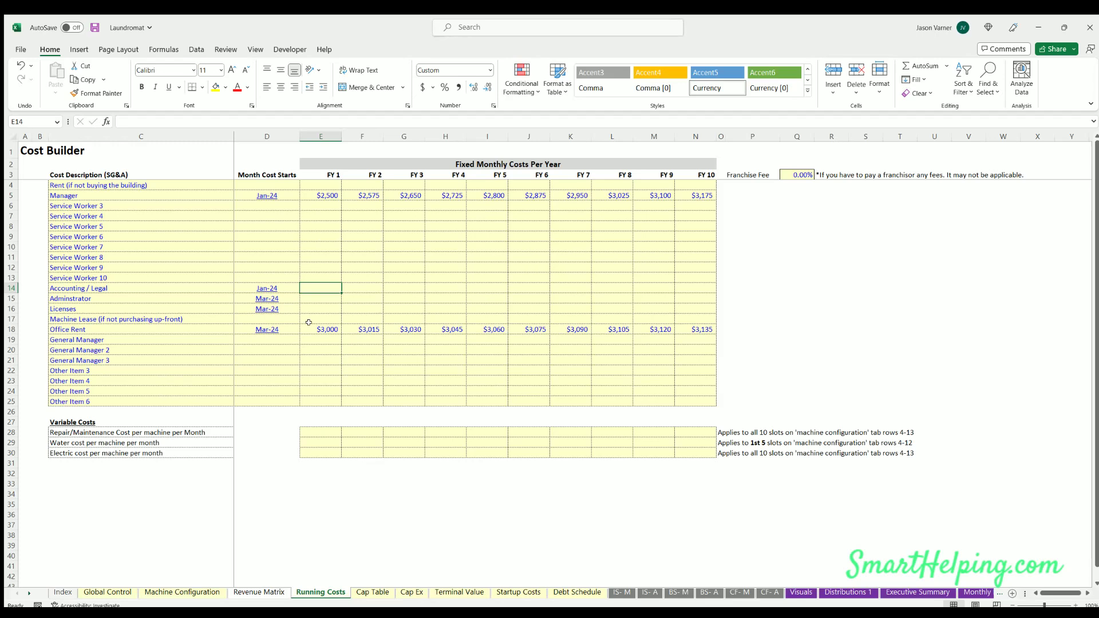
{"action": "type", "text": "50"}
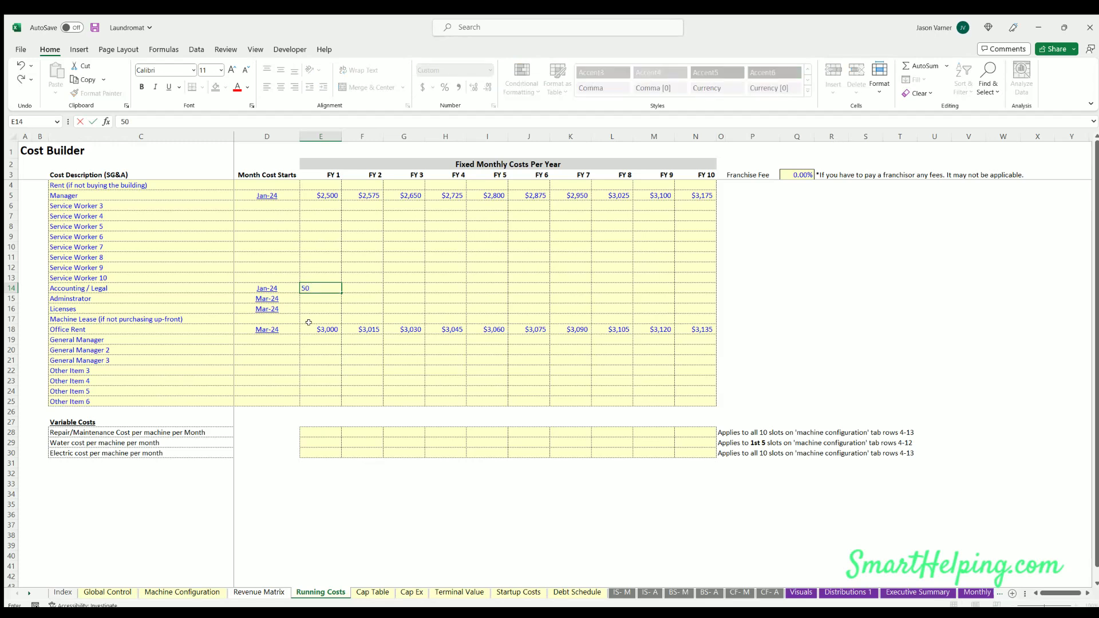
{"action": "type", "text": "0"}
{"action": "key", "text": "Return"}
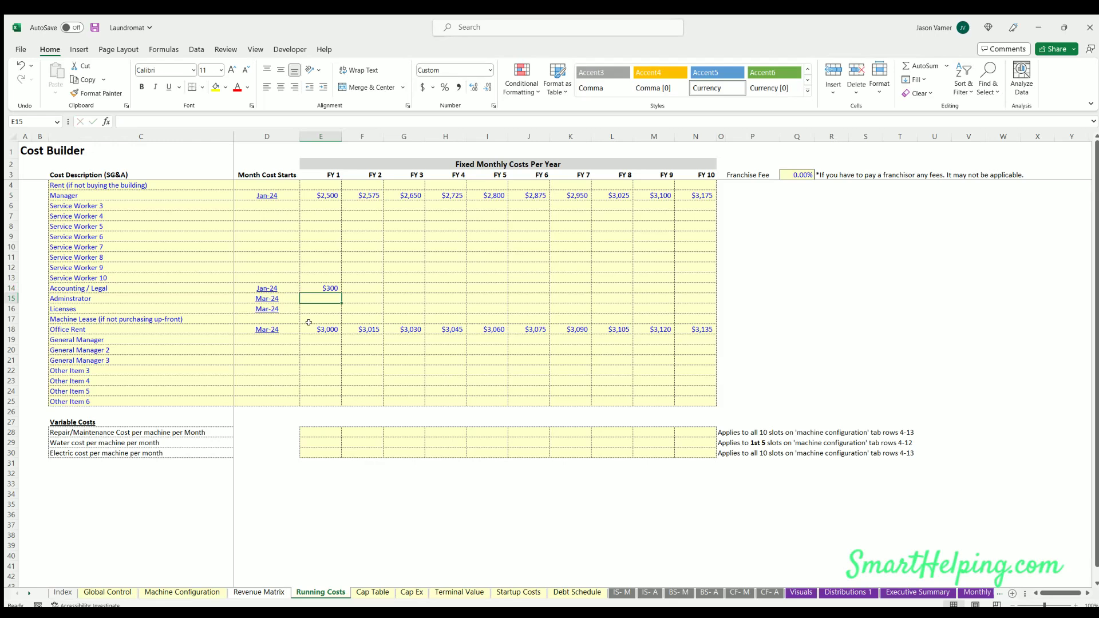
{"action": "type", "text": "1000"}
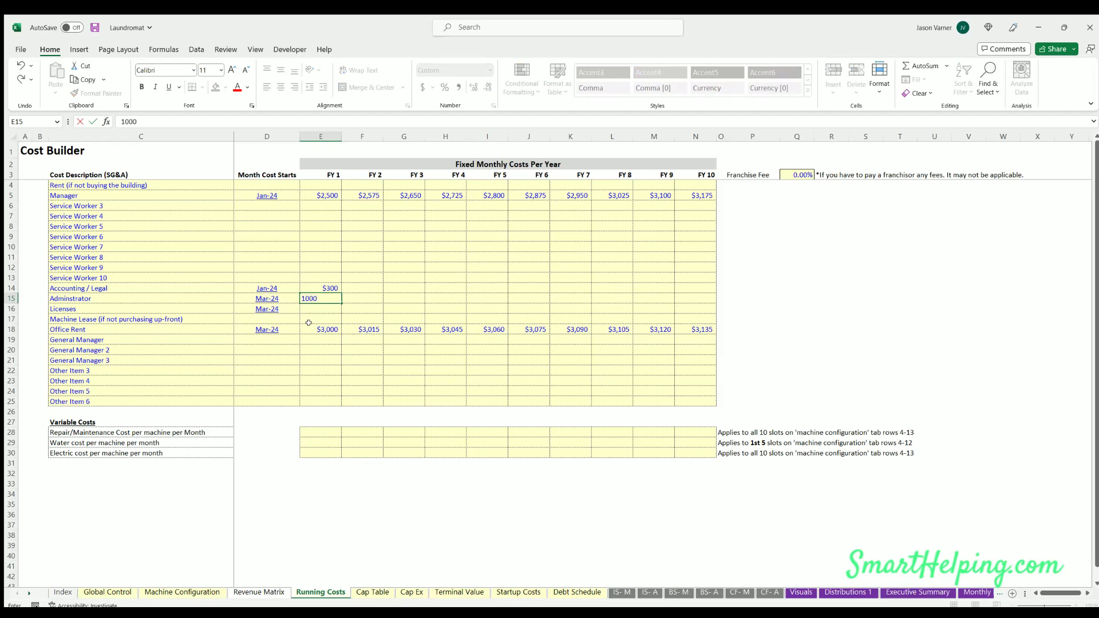
{"action": "key", "text": "Return"}
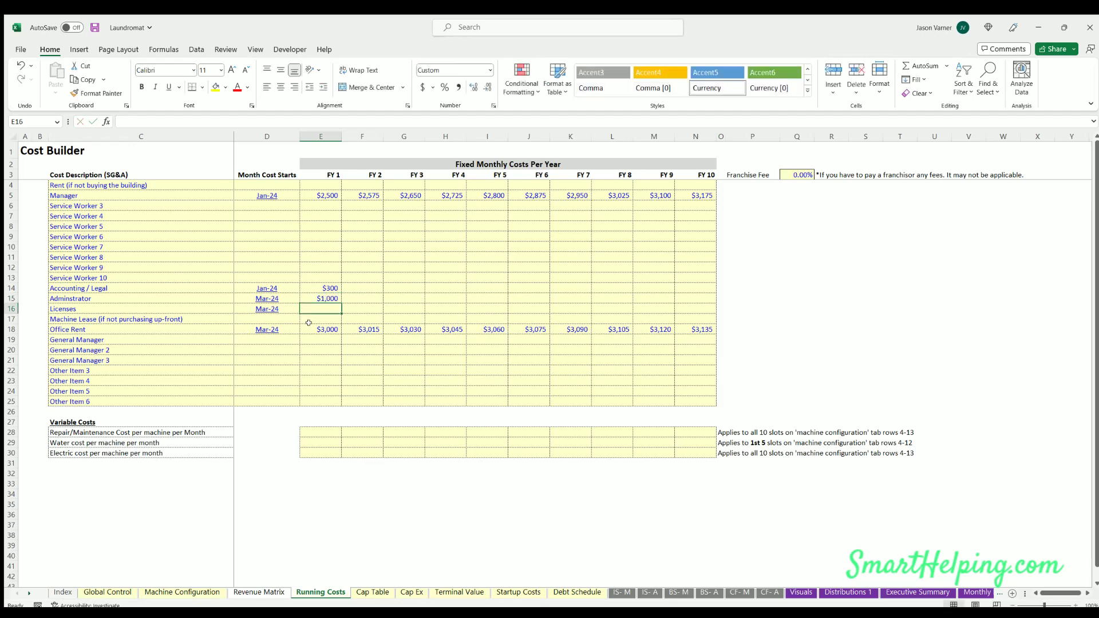
{"action": "type", "text": "150"}
{"action": "key", "text": "Return"}
{"action": "left_click_drag", "start_coordinate": [325, 289], "coordinate": [701, 312]}
{"action": "left_click", "coordinate": [349, 239]}
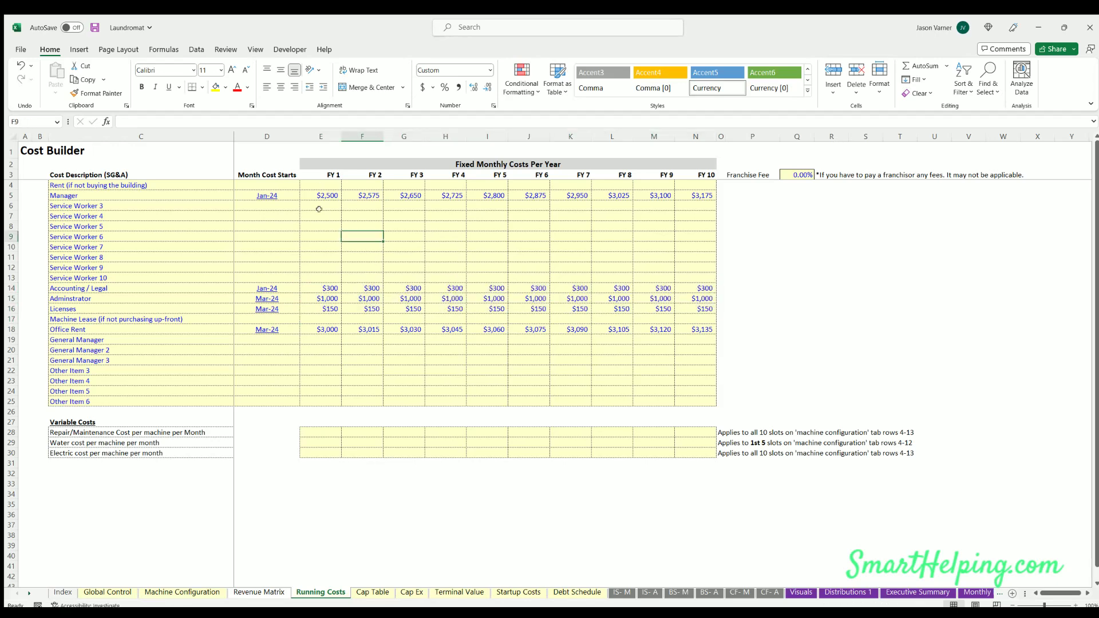
{"action": "left_click", "coordinate": [265, 194]}
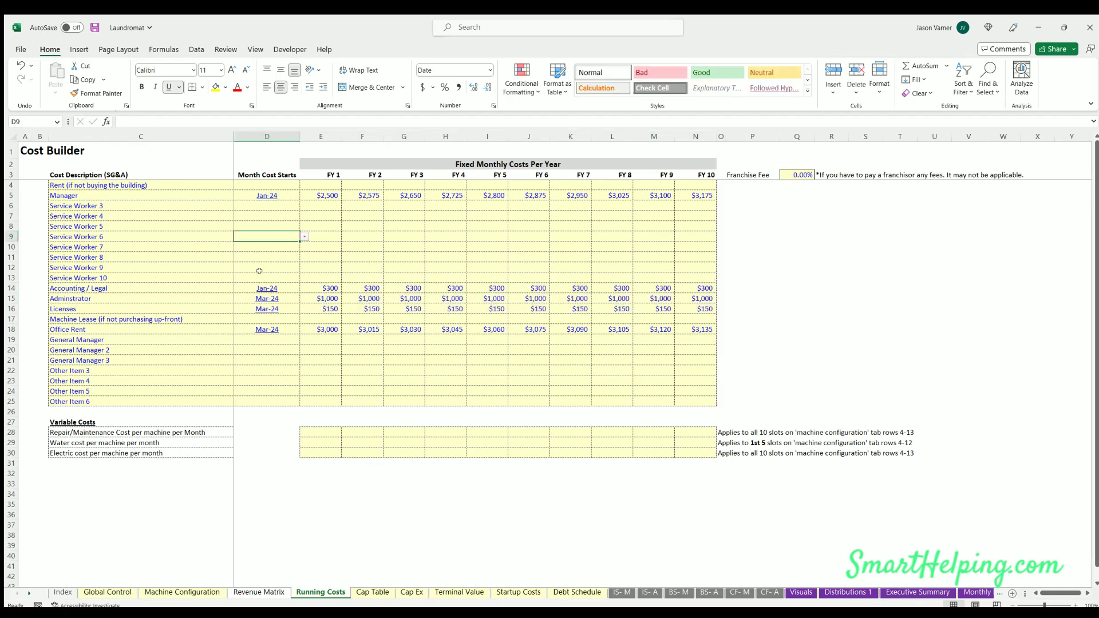
{"action": "left_click_drag", "start_coordinate": [325, 195], "coordinate": [380, 195]}
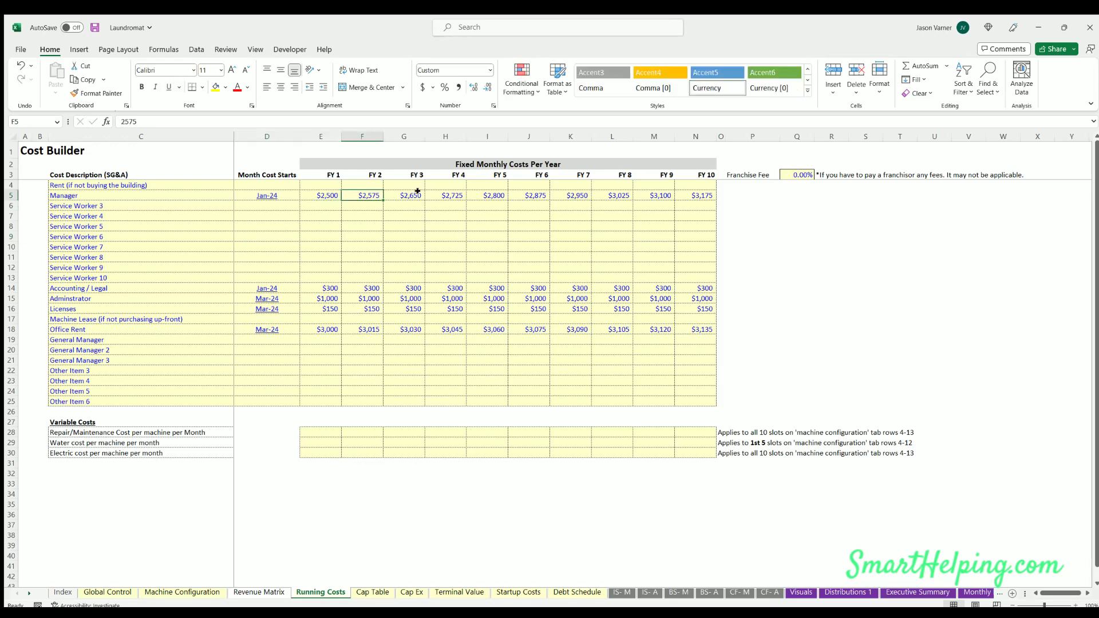
{"action": "left_click", "coordinate": [407, 194]}
{"action": "left_click_drag", "start_coordinate": [105, 183], "coordinate": [85, 404]}
Set the monthly repair/maintenance cost per machine to $30 in FY 1 and $32 in FY 2, extending the $2 yearly increase through FY 10
{"action": "left_click", "coordinate": [83, 432]}
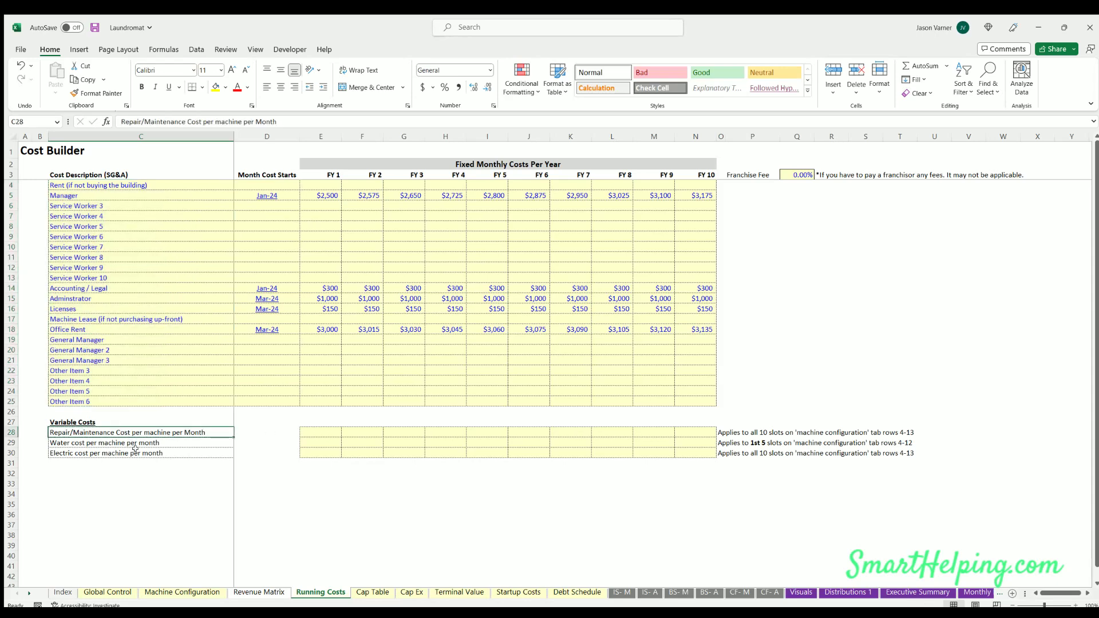
{"action": "left_click", "coordinate": [309, 432]}
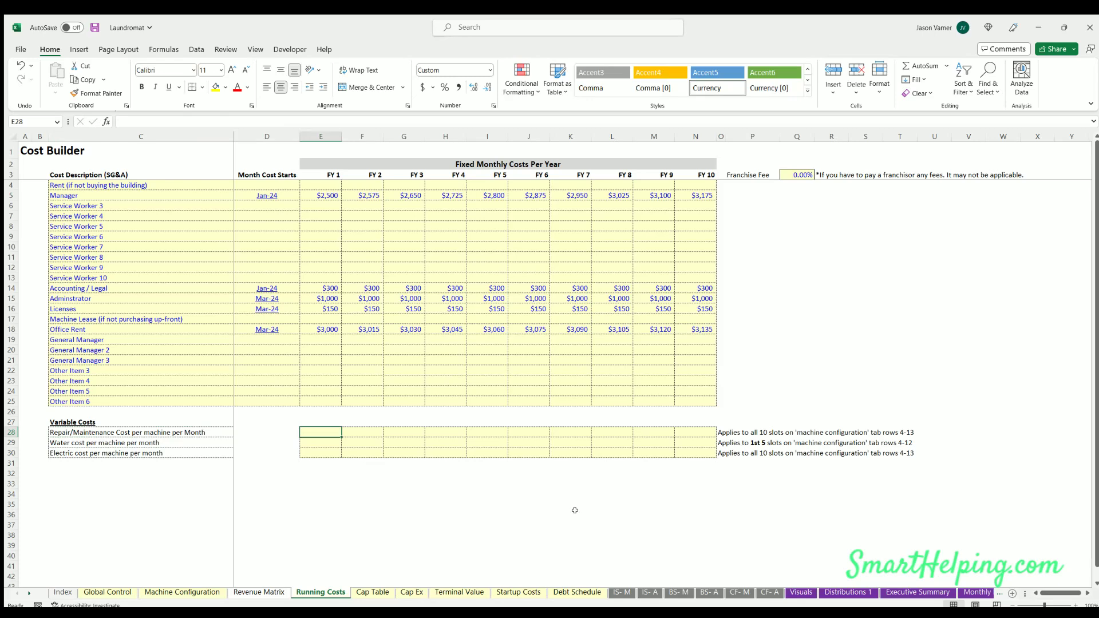
{"action": "type", "text": "30"}
{"action": "key", "text": "Return"}
{"action": "left_click", "coordinate": [330, 430]}
{"action": "key", "text": "Right"}
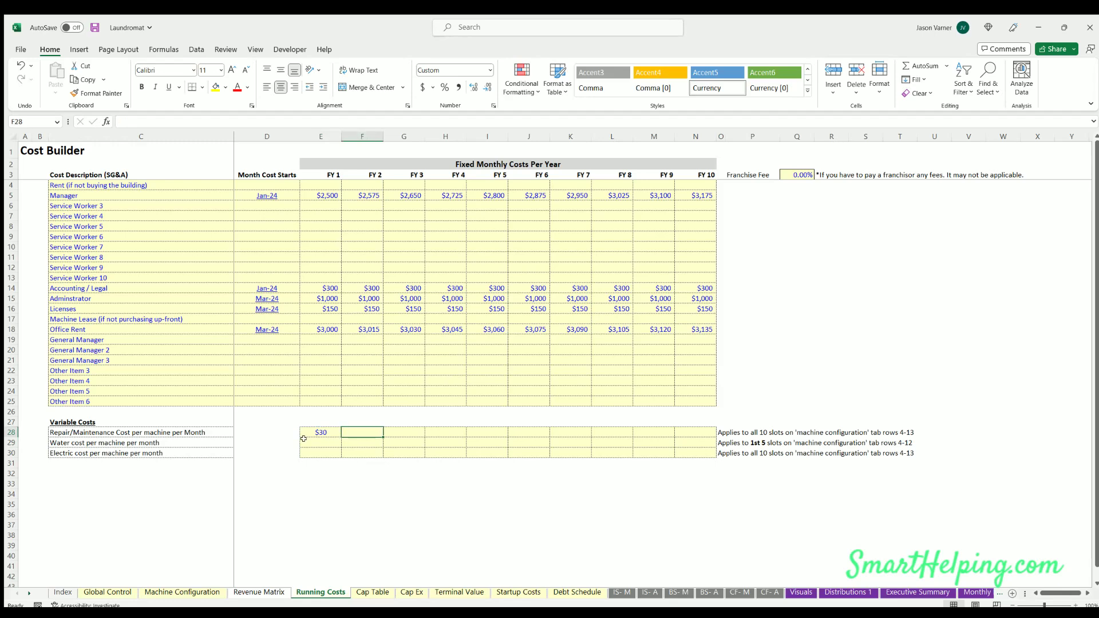
{"action": "type", "text": "32"}
{"action": "key", "text": "Return"}
{"action": "left_click_drag", "start_coordinate": [319, 428], "coordinate": [698, 433]}
{"action": "left_click", "coordinate": [325, 431]}
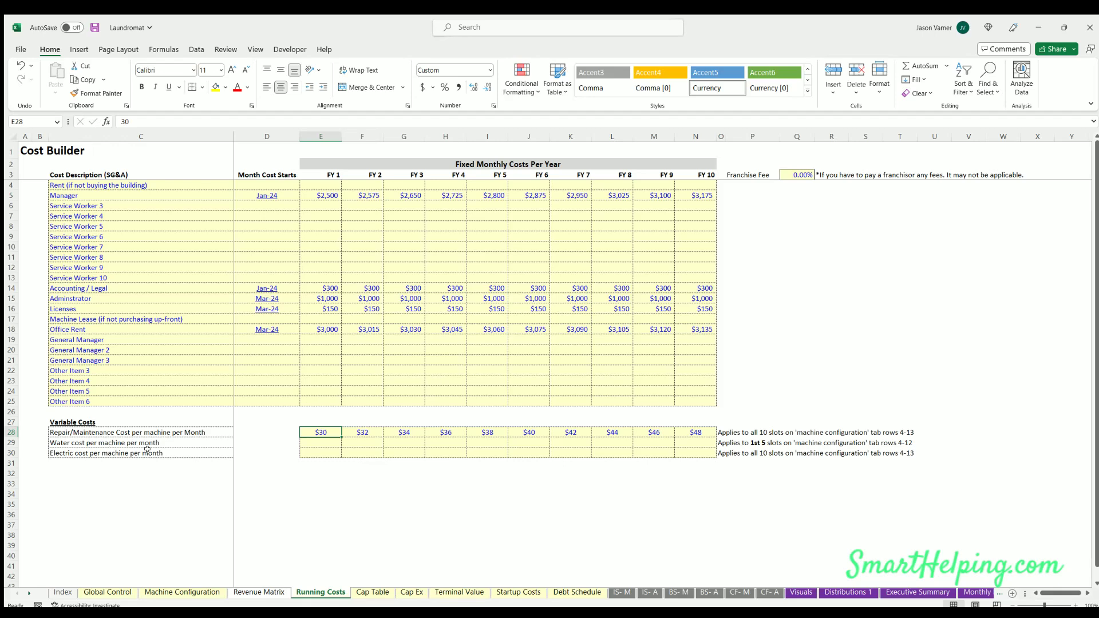
Set the monthly water cost per machine to $40 in FY 1 and $41 in FY 2, extending the $1 yearly increase through FY 10
{"action": "left_click", "coordinate": [322, 441]}
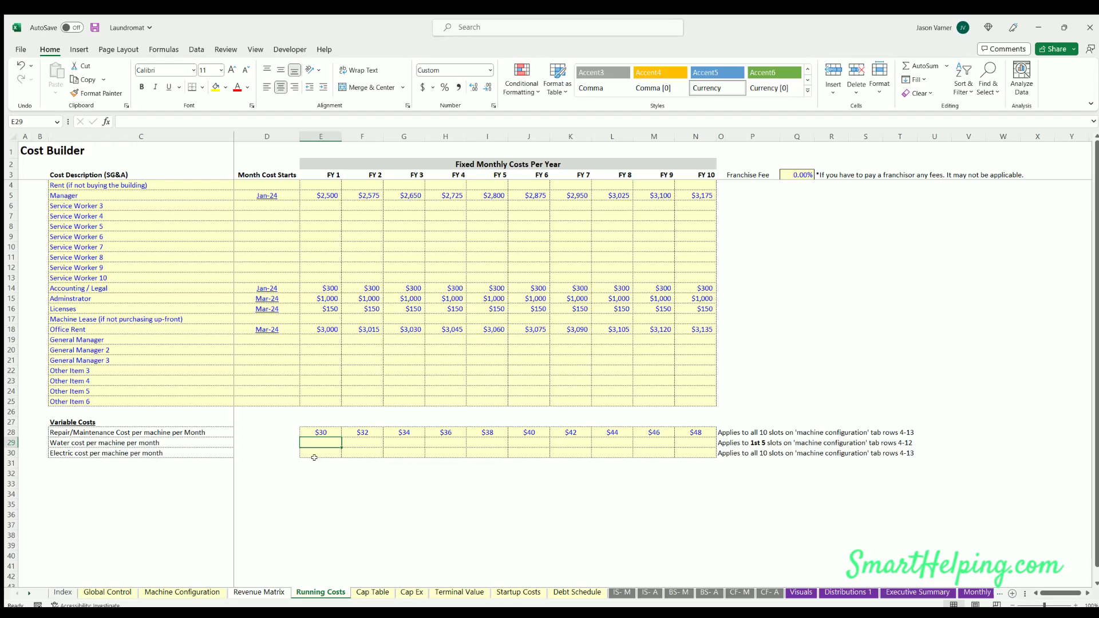
{"action": "type", "text": "40"}
{"action": "key", "text": "Return"}
{"action": "left_click", "coordinate": [334, 439]}
{"action": "mouse_move", "coordinate": [339, 445]}
{"action": "left_mouse_down"}
{"action": "mouse_move", "coordinate": [673, 443]}
{"action": "mouse_move", "coordinate": [339, 444]}
{"action": "left_mouse_up"}
{"action": "left_click", "coordinate": [349, 442]}
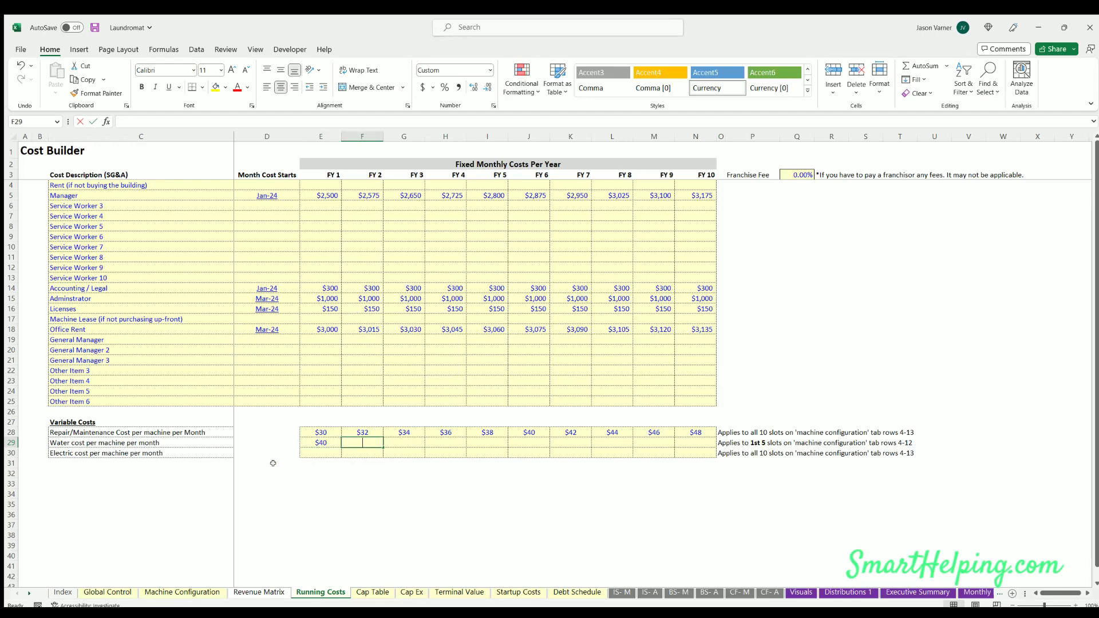
{"action": "left_click", "coordinate": [324, 444]}
{"action": "left_click_drag", "start_coordinate": [341, 447], "coordinate": [709, 444]}
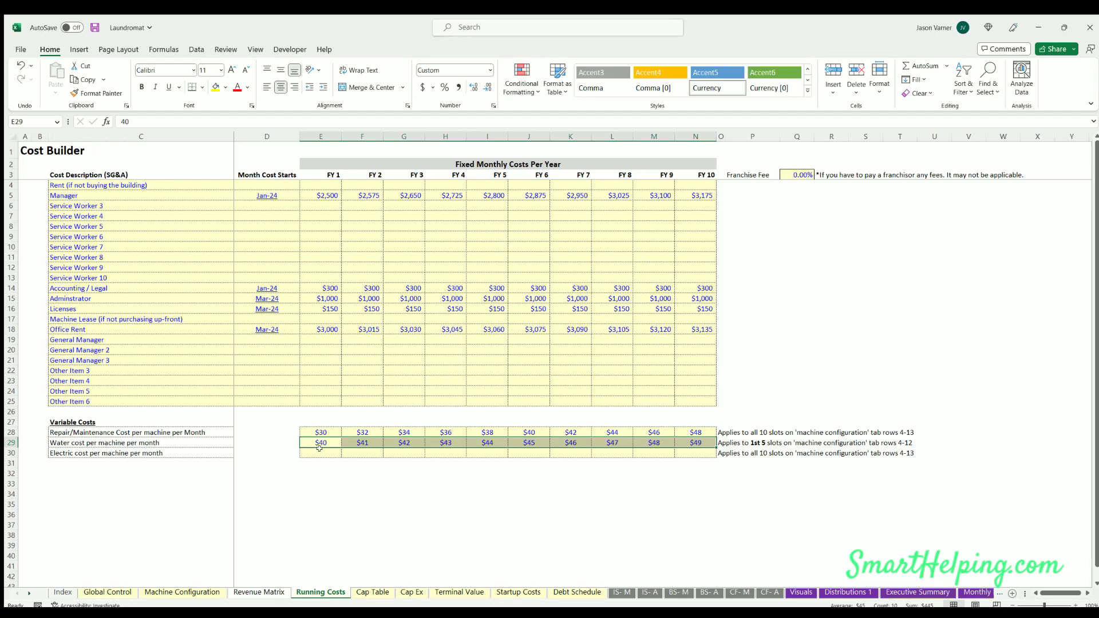
Set the monthly electric cost per machine to $45 in FY 1 and $46 in FY 2, extending the $1 yearly increase through FY 10
{"action": "left_click", "coordinate": [319, 450]}
{"action": "type", "text": "4"}
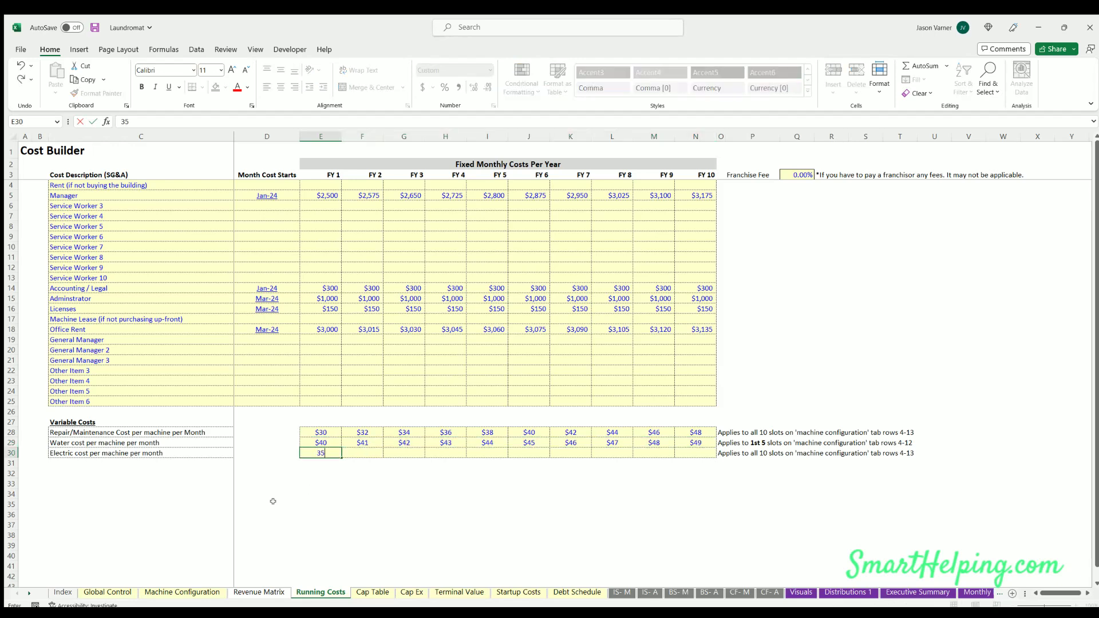
{"action": "type", "text": "5"}
{"action": "key", "text": "Right"}
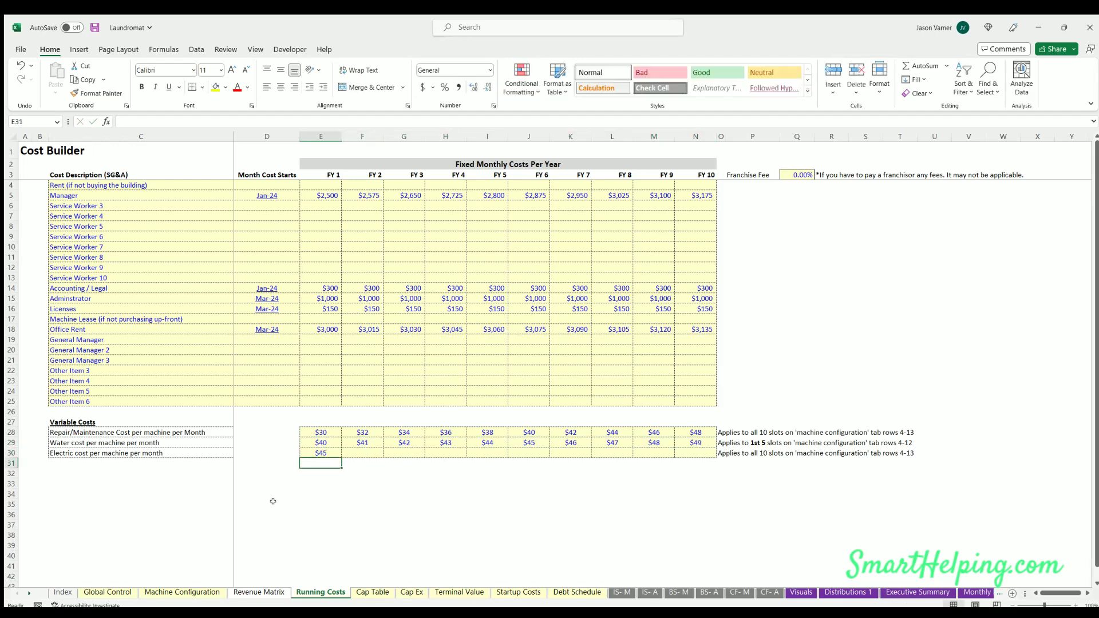
{"action": "type", "text": "46"}
{"action": "key", "text": "Return"}
{"action": "left_click_drag", "start_coordinate": [329, 451], "coordinate": [700, 458]}
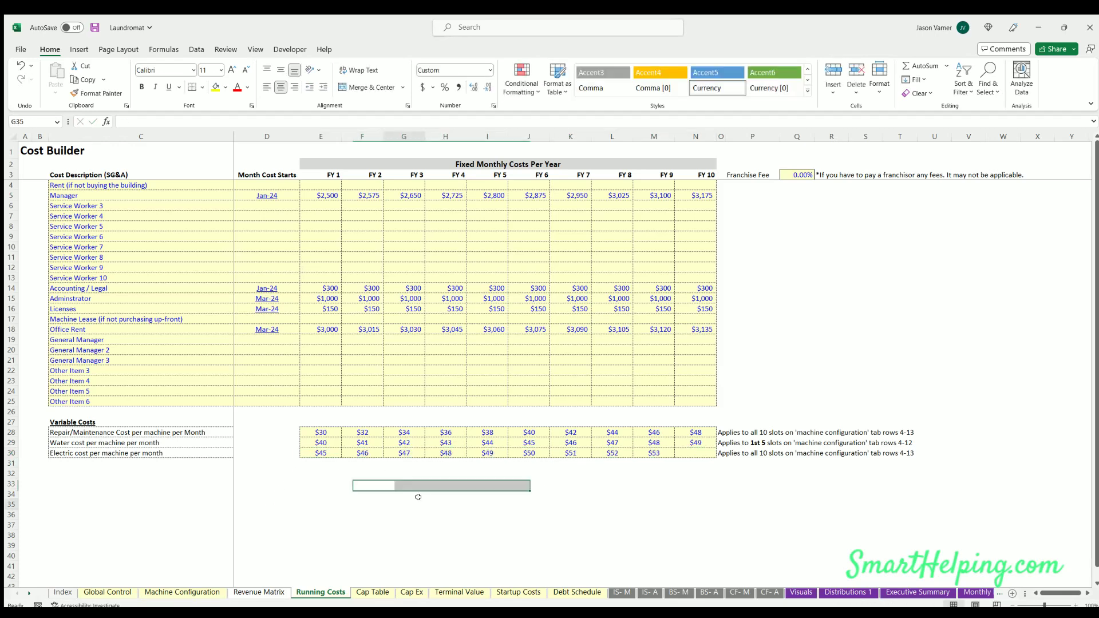
{"action": "left_click", "coordinate": [415, 504]}
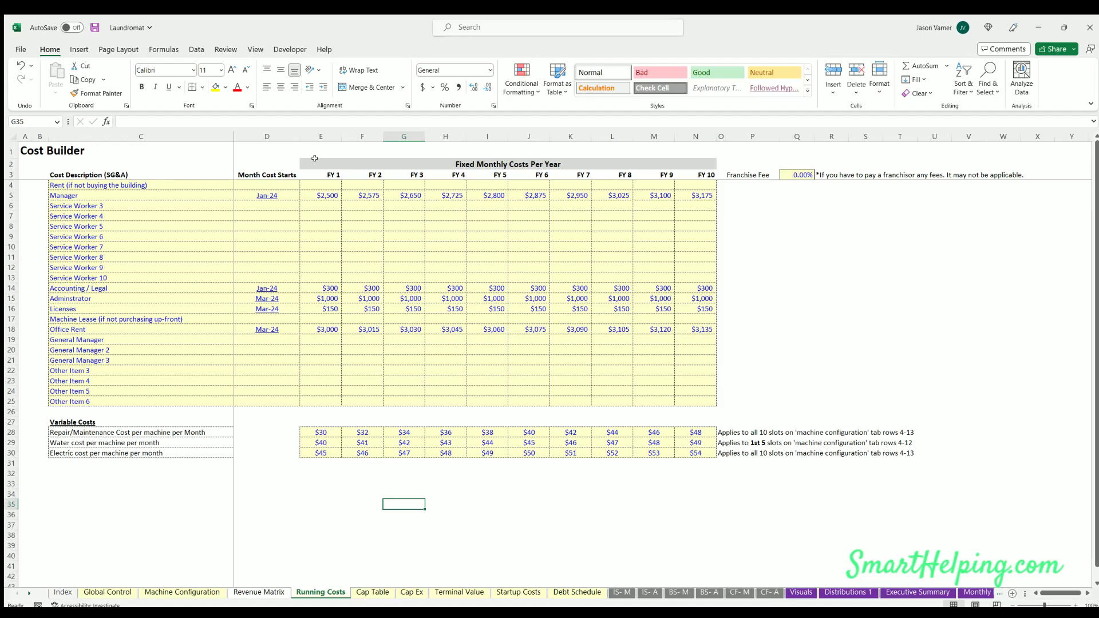
On the Cap Table sheet, set the Total Shares to 100
{"action": "left_click", "coordinate": [366, 593]}
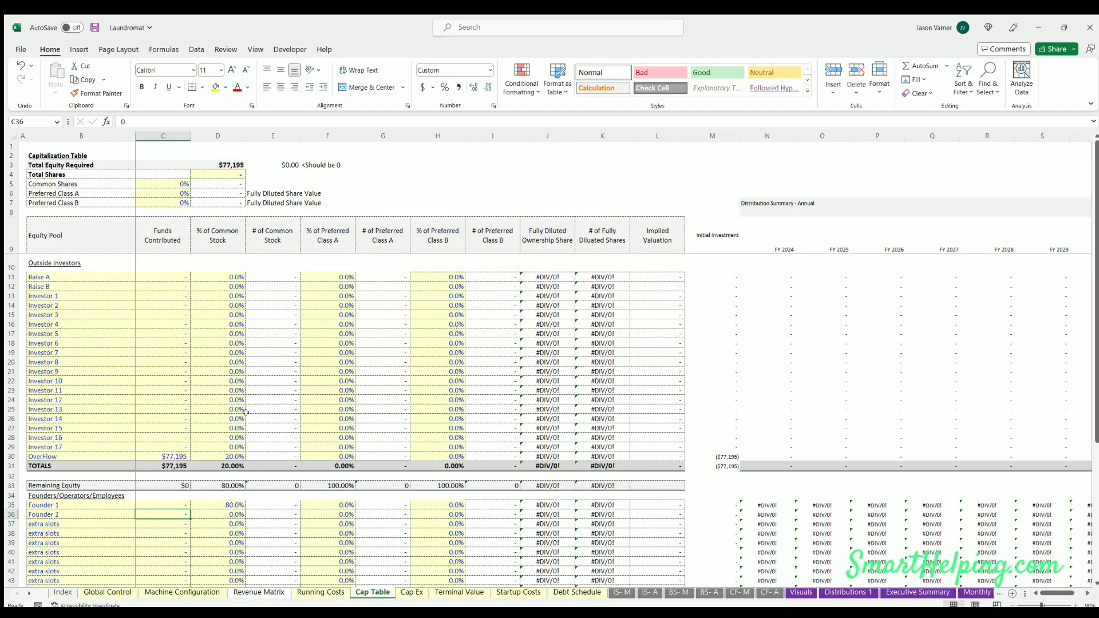
{"action": "left_click", "coordinate": [218, 175]}
{"action": "type", "text": "100"}
{"action": "key", "text": "Return"}
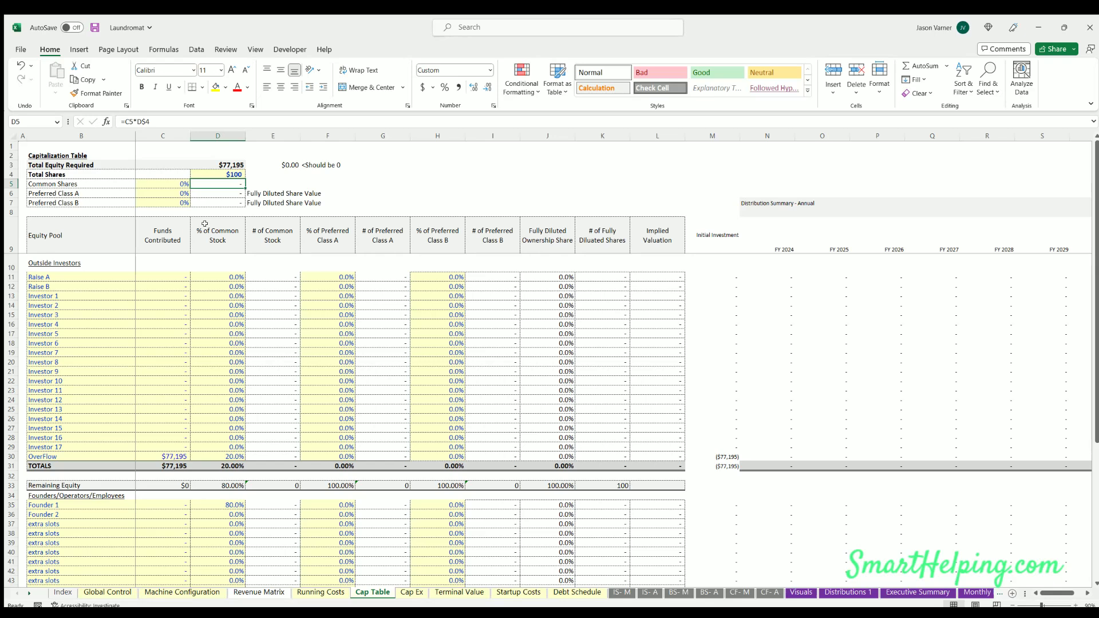
Format the Total Shares value as a plain number without a dollar sign and set the Common Shares percentage to 100%
{"action": "left_click", "coordinate": [235, 175]}
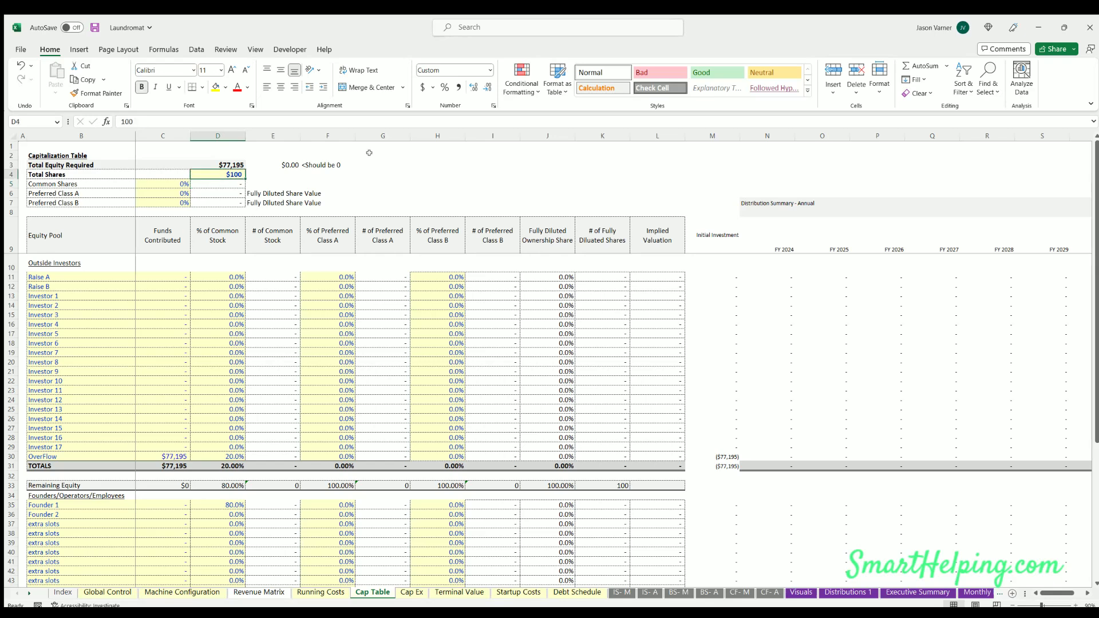
{"action": "left_click", "coordinate": [492, 106]}
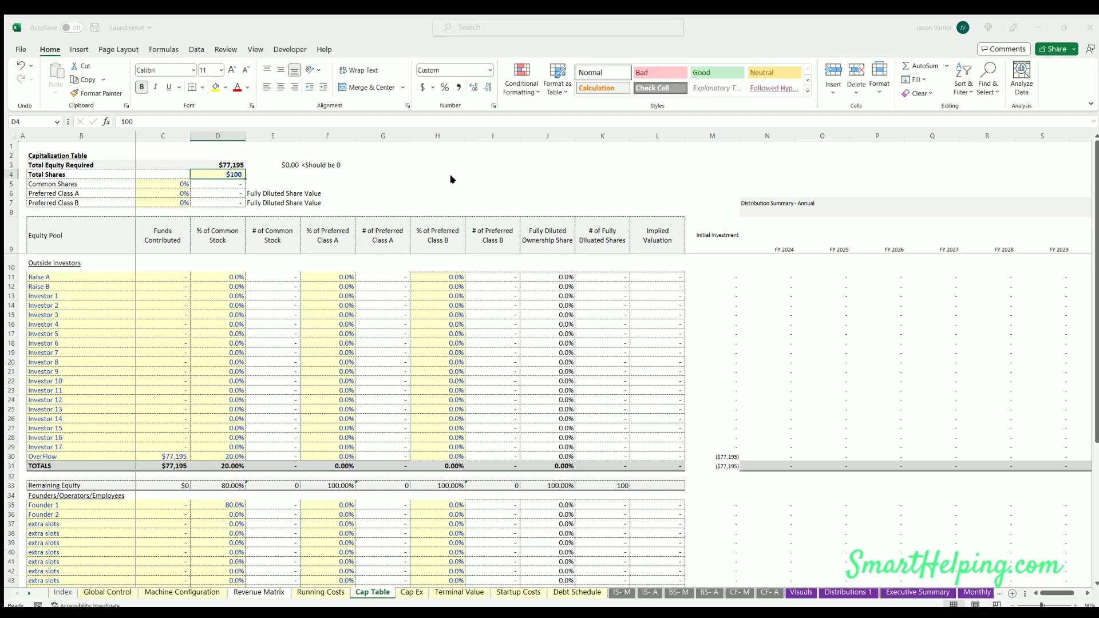
{"action": "key", "text": "Return"}
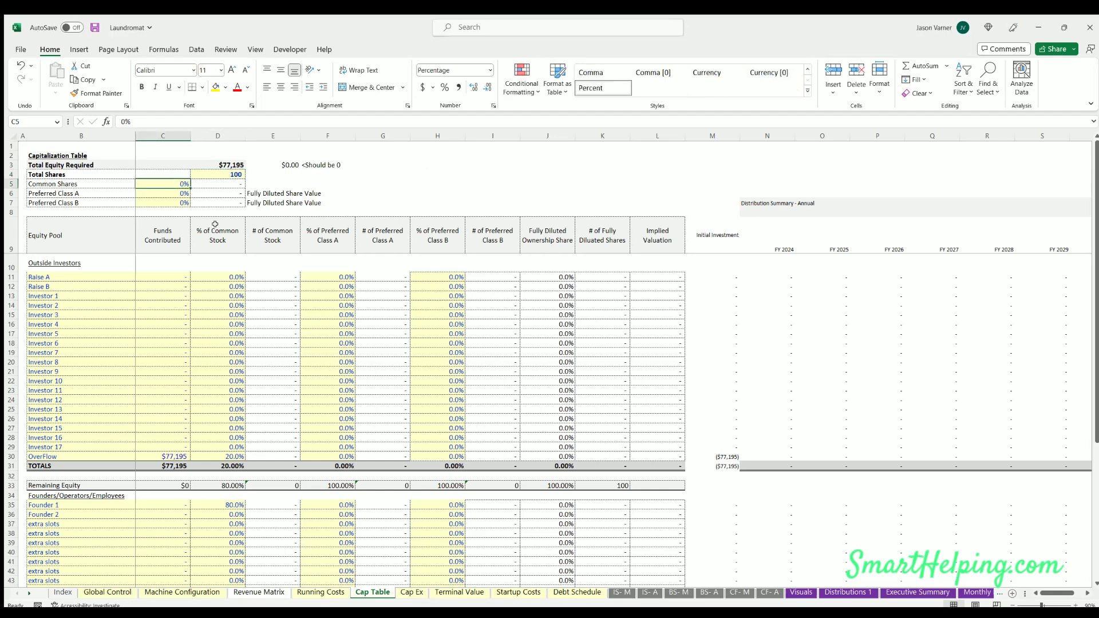
{"action": "type", "text": "100"}
{"action": "key", "text": "Return"}
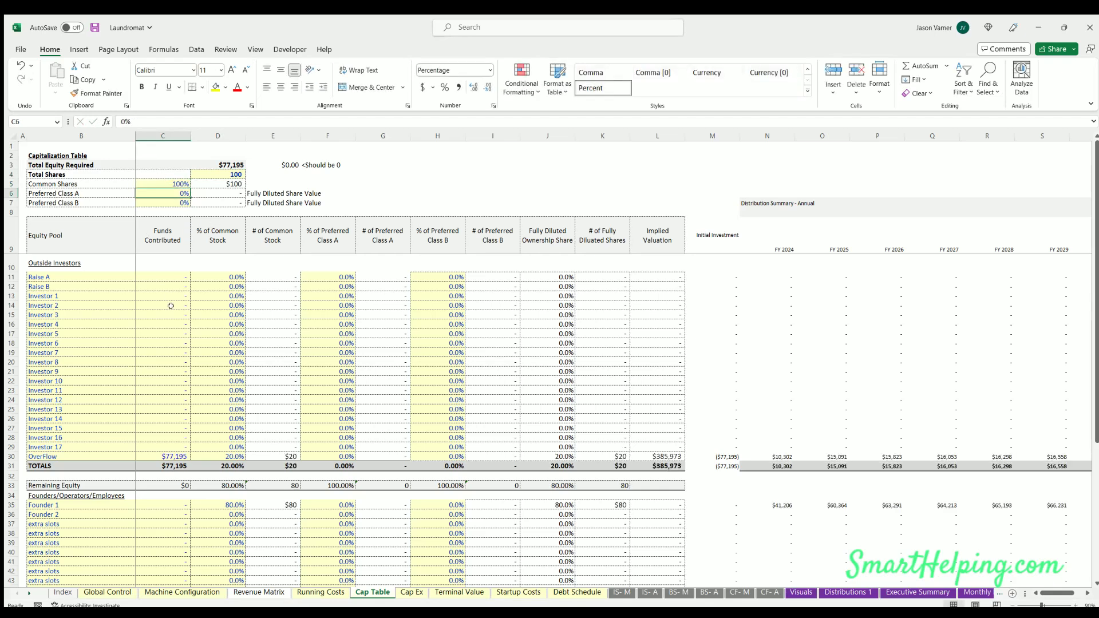
Examine the outside investor and founder slots, and how the OverFlow row's contribution formula and common stock percentage are set up
{"action": "left_click_drag", "start_coordinate": [71, 265], "coordinate": [212, 439]}
{"action": "scroll", "coordinate": [41, 390], "scroll_direction": "down", "scroll_amount": 3}
{"action": "left_click_drag", "start_coordinate": [41, 392], "coordinate": [171, 470]}
{"action": "scroll", "coordinate": [152, 337], "scroll_direction": "up", "scroll_amount": 3}
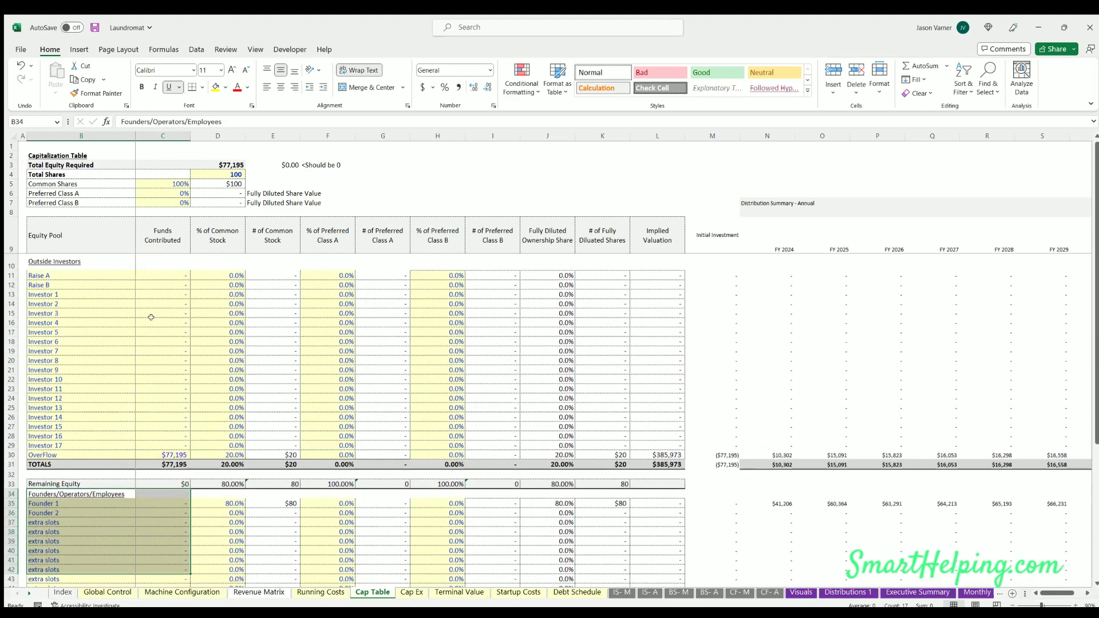
{"action": "left_click_drag", "start_coordinate": [161, 273], "coordinate": [86, 440]}
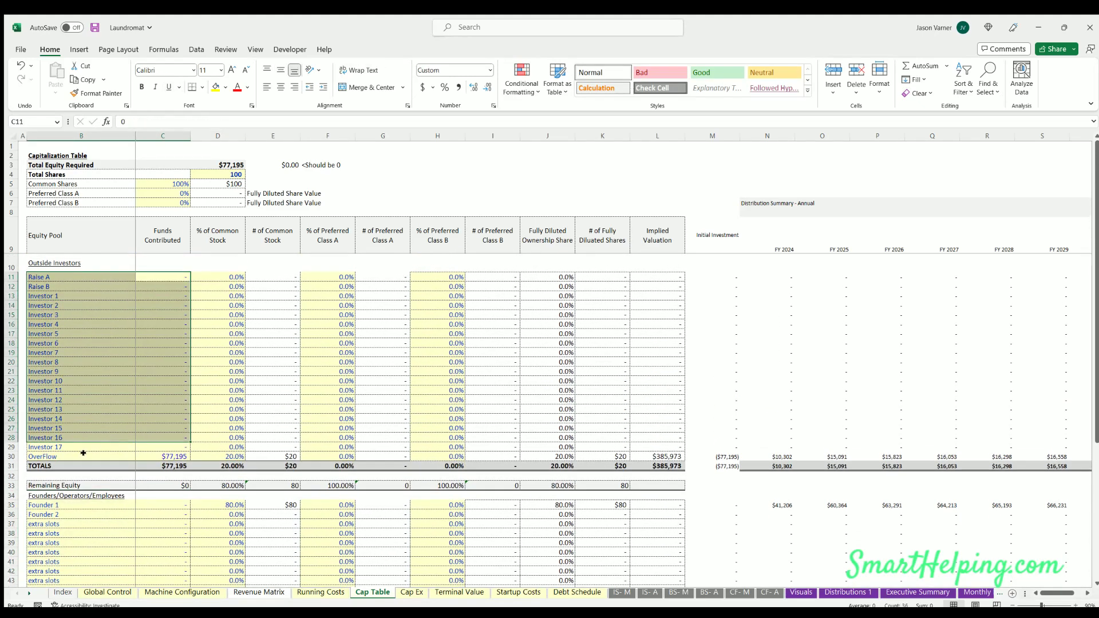
{"action": "left_click", "coordinate": [166, 456]}
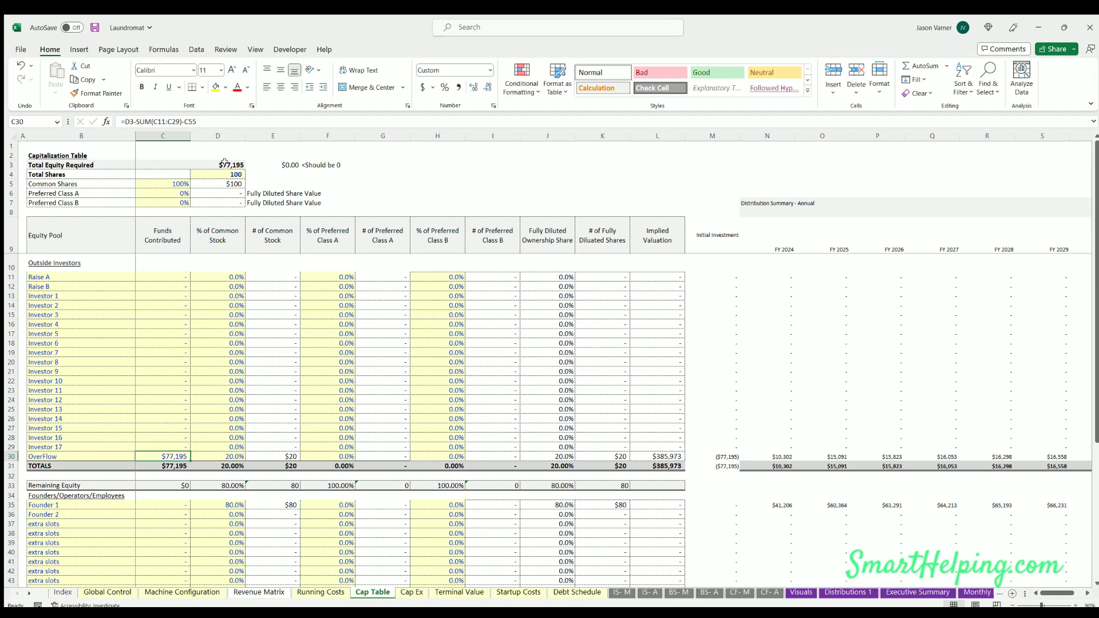
{"action": "left_click", "coordinate": [157, 277]}
{"action": "left_click", "coordinate": [154, 314]}
{"action": "left_click", "coordinate": [156, 343]}
{"action": "scroll", "coordinate": [156, 400], "scroll_direction": "down", "scroll_amount": 3}
{"action": "left_click", "coordinate": [163, 353]}
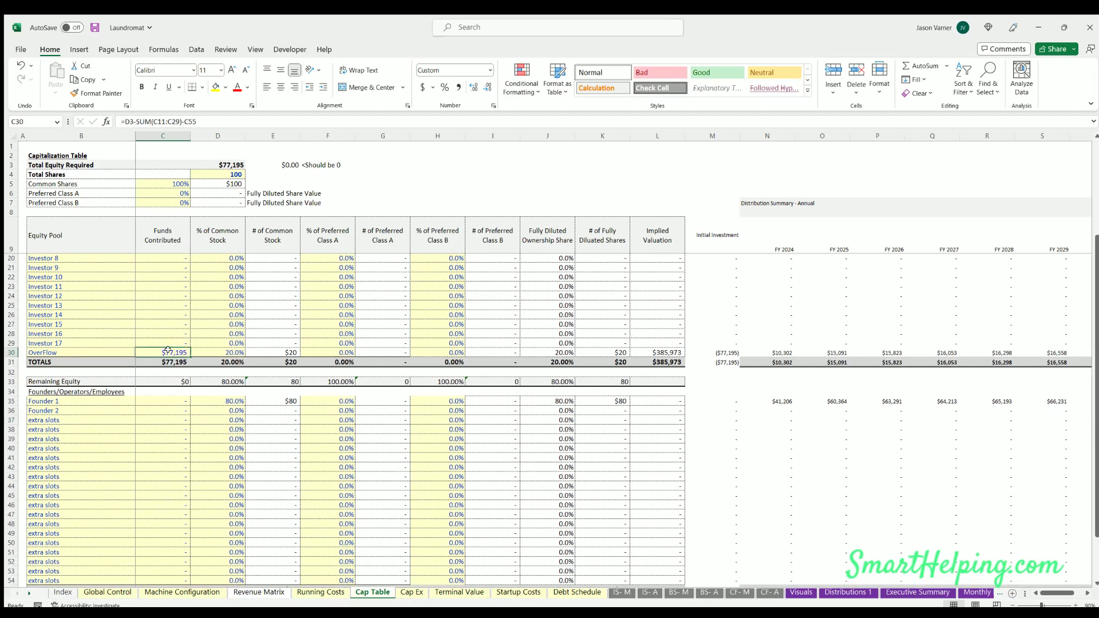
{"action": "left_click", "coordinate": [229, 351]}
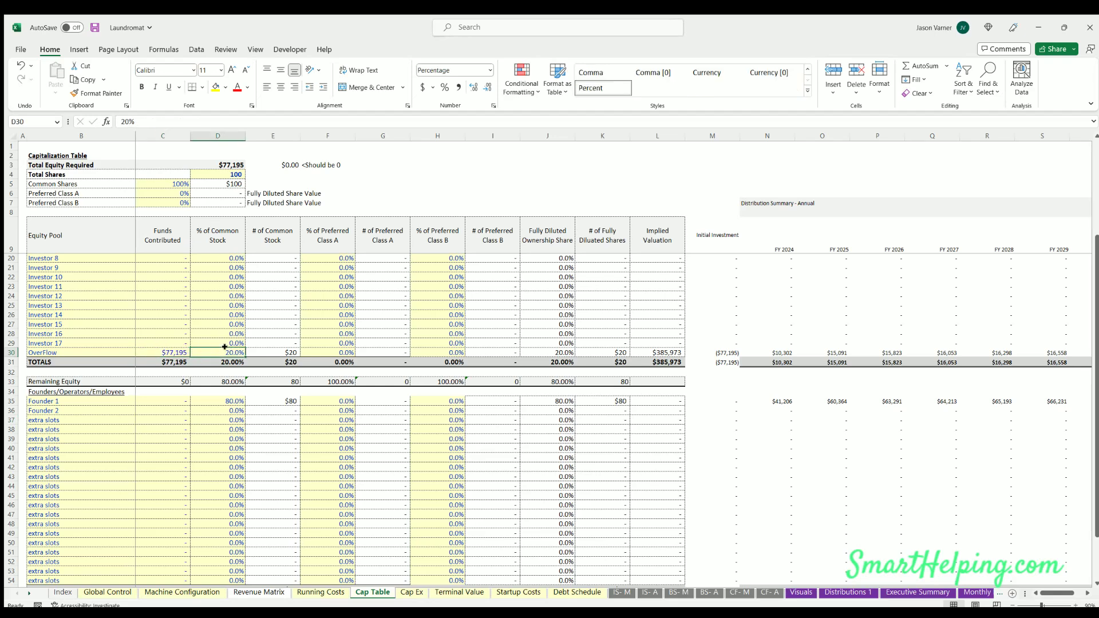
Set Founder 1's Funds Contributed to $50,000 and check the OverFlow row and both totals
{"action": "left_click", "coordinate": [174, 400]}
{"action": "type", "text": "50,000"}
{"action": "key", "text": "Return"}
{"action": "left_click", "coordinate": [166, 350]}
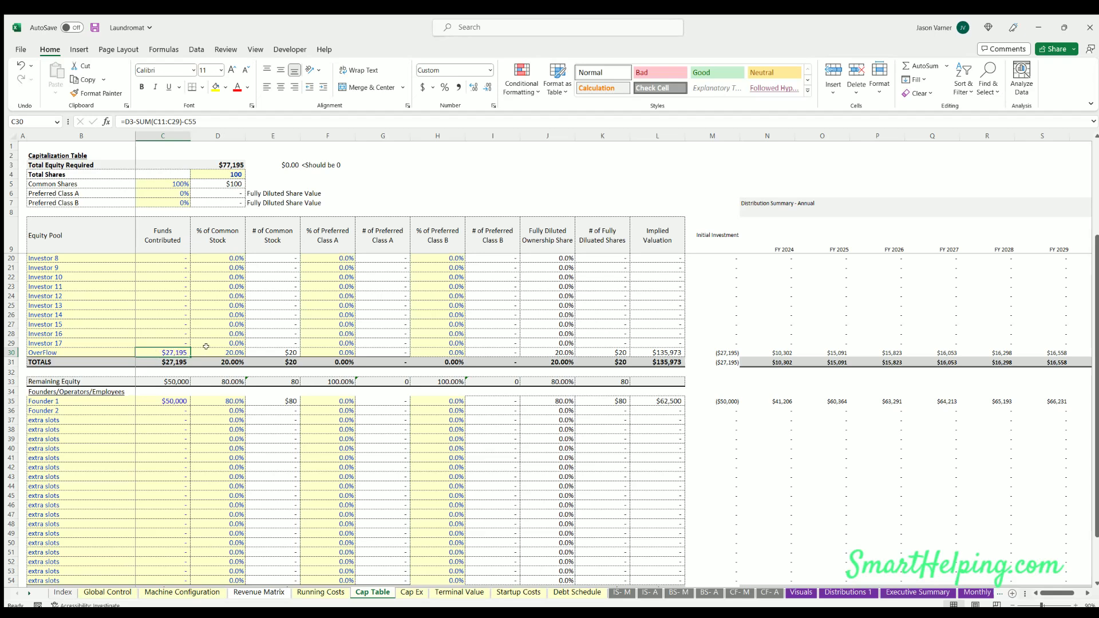
{"action": "left_click", "coordinate": [227, 398]}
{"action": "left_click", "coordinate": [219, 347]}
{"action": "scroll", "coordinate": [156, 349], "scroll_direction": "up", "scroll_amount": 4}
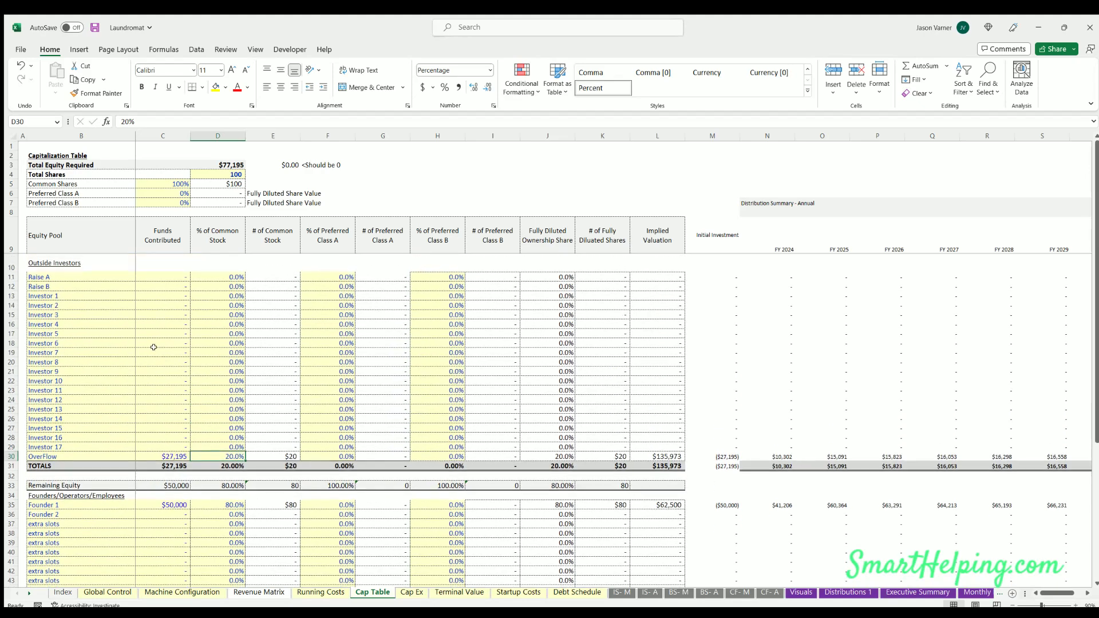
{"action": "scroll", "coordinate": [152, 343], "scroll_direction": "down", "scroll_amount": 7}
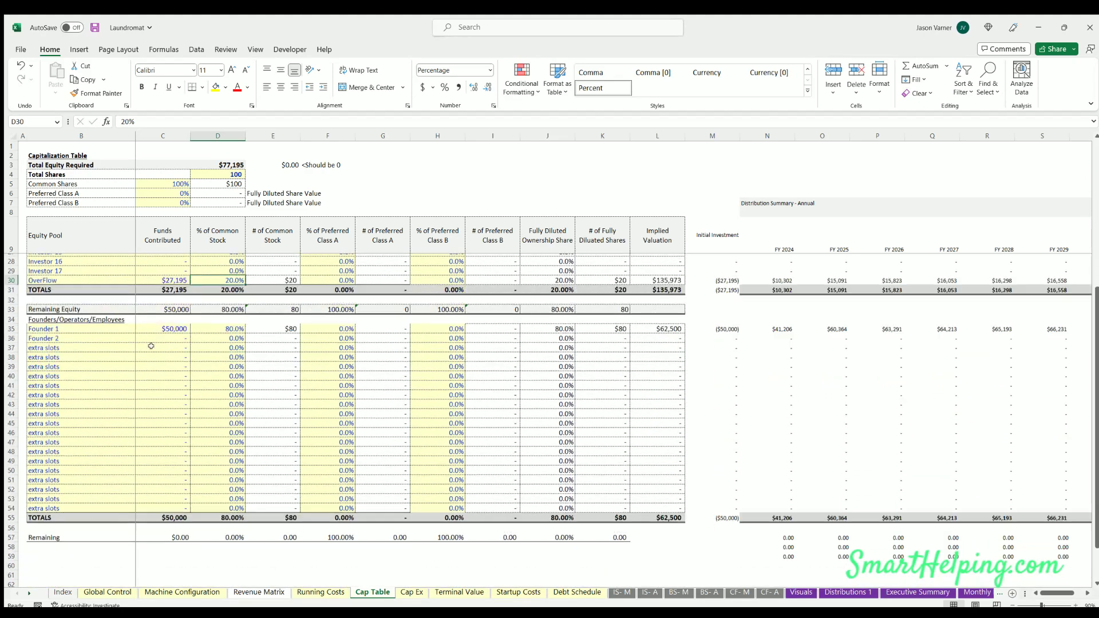
{"action": "scroll", "coordinate": [151, 344], "scroll_direction": "up", "scroll_amount": 4}
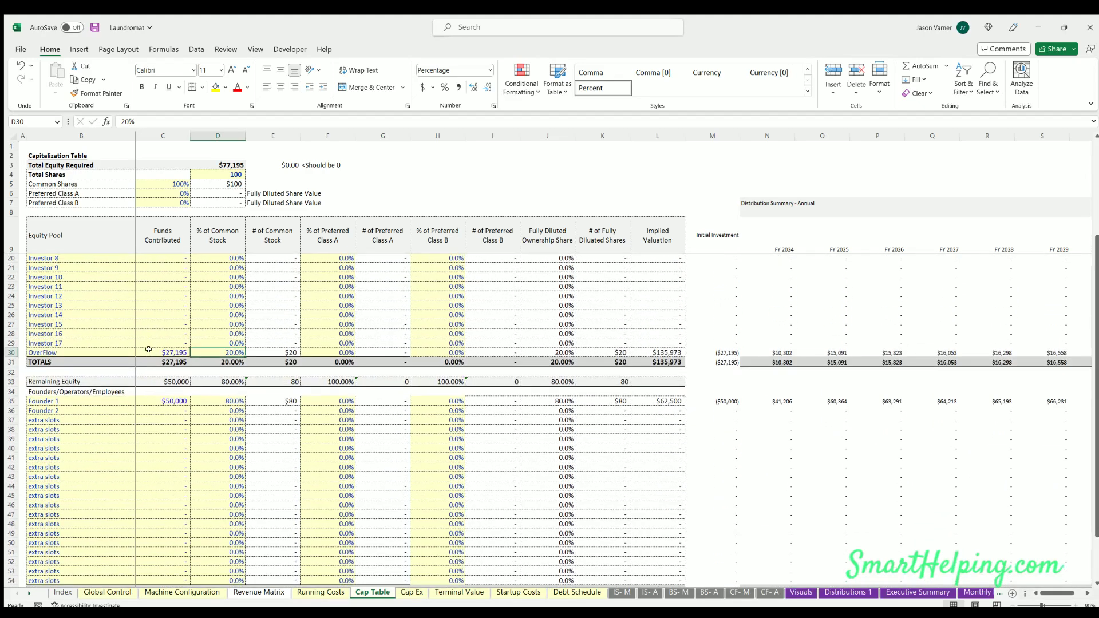
Zero out Founder 1's contribution and common stock percentage, and set OverFlow's % of Common Stock to 100%
{"action": "left_click", "coordinate": [166, 398]}
{"action": "key", "text": "Delete"}
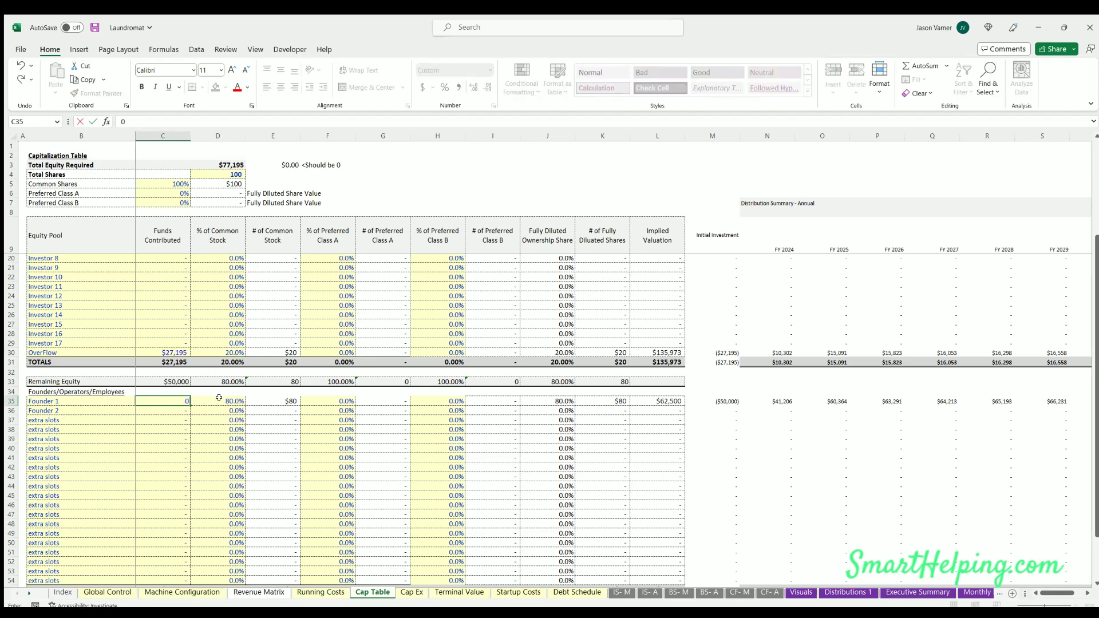
{"action": "left_click", "coordinate": [192, 352]}
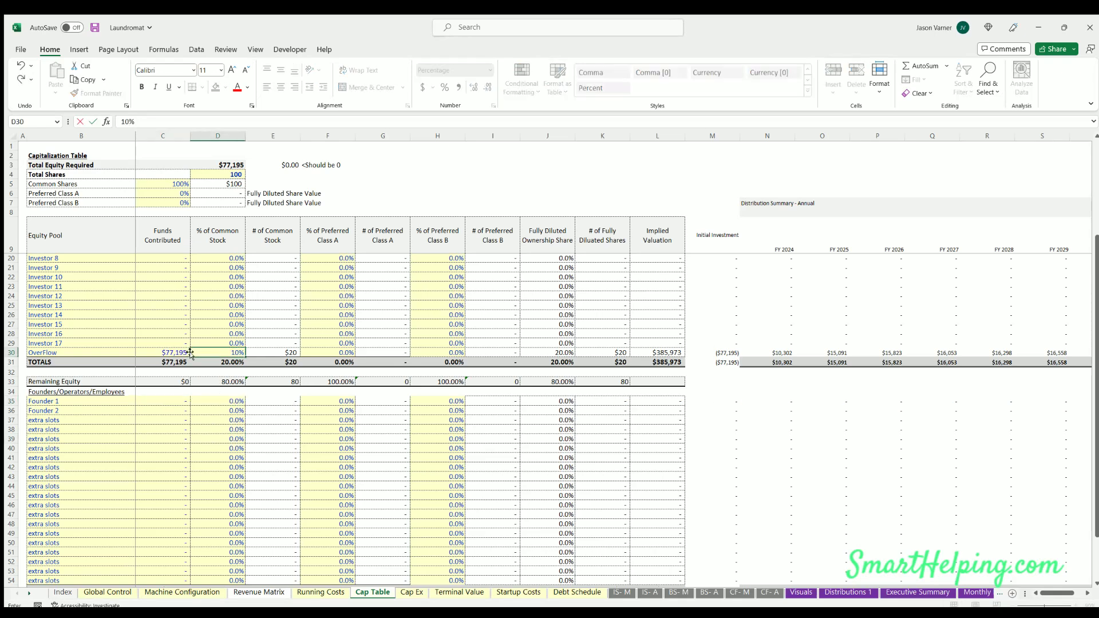
{"action": "key", "text": "Delete"}
{"action": "left_click", "coordinate": [169, 352]}
{"action": "scroll", "coordinate": [154, 363], "scroll_direction": "up", "scroll_amount": 3}
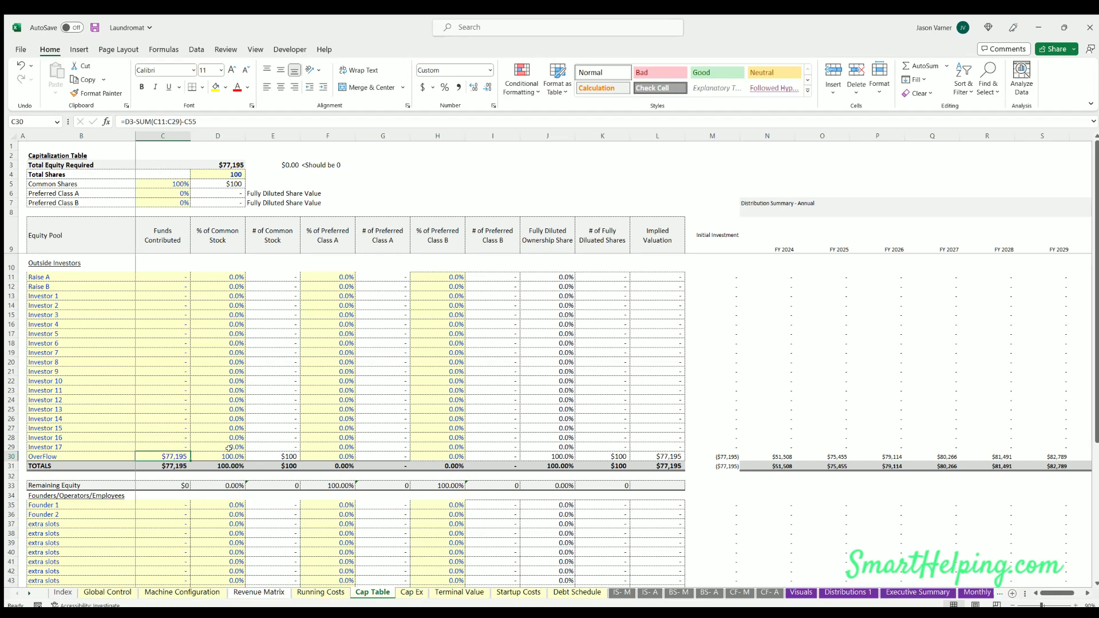
{"action": "left_click", "coordinate": [227, 456]}
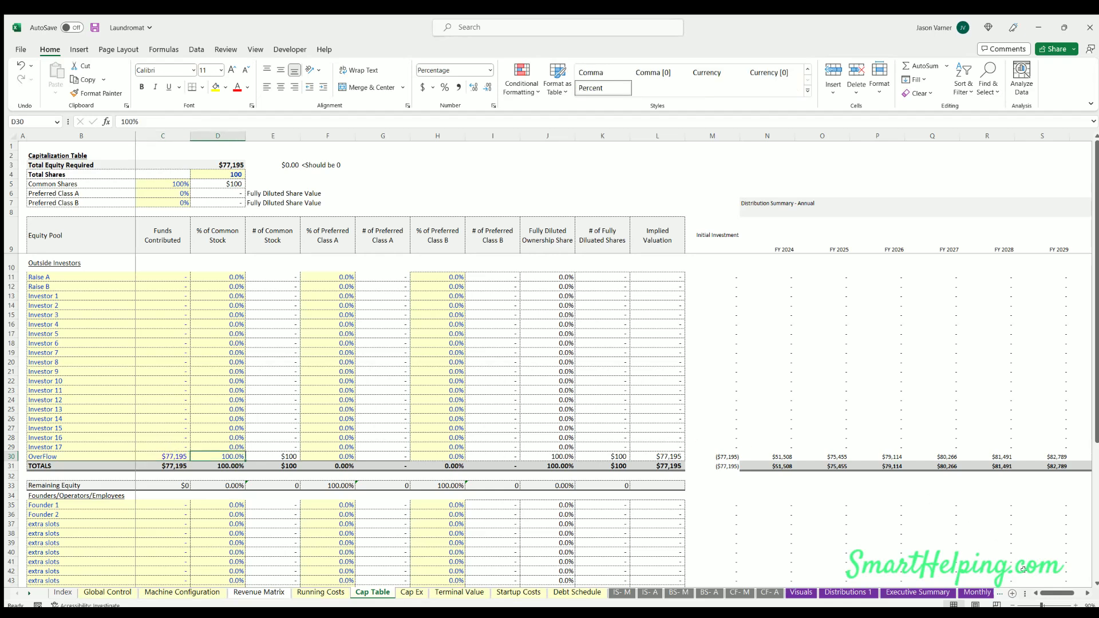
Review the annual distributions and IRR, and enter $50,000 as Founder 1's Funds Contributed
{"action": "left_click_drag", "start_coordinate": [1056, 594], "coordinate": [1066, 593]}
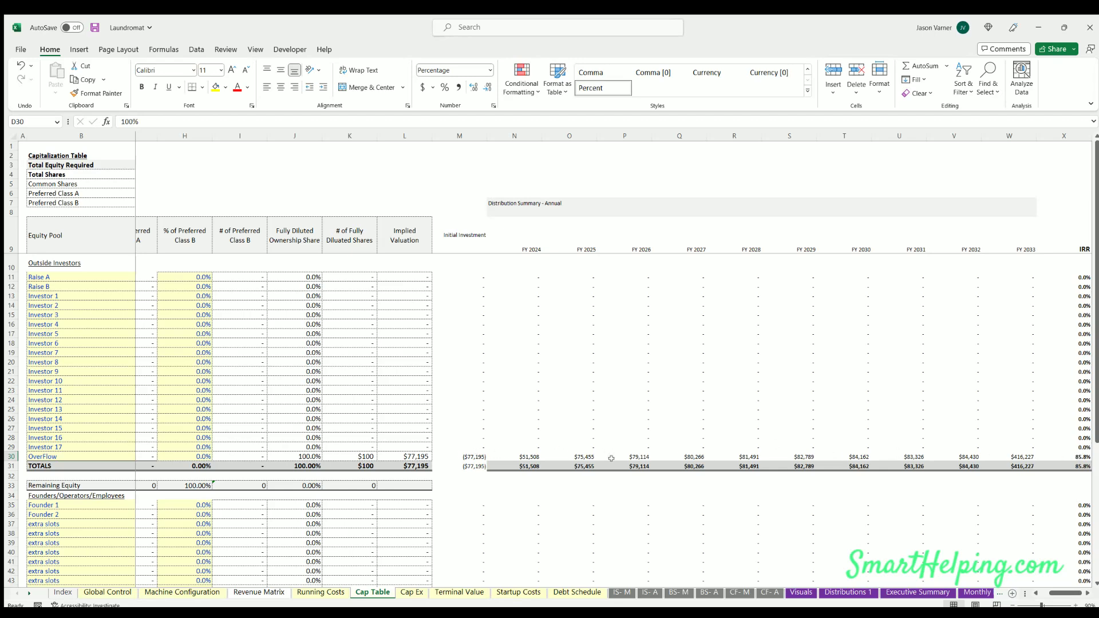
{"action": "scroll", "coordinate": [658, 461], "scroll_direction": "down", "scroll_amount": 7}
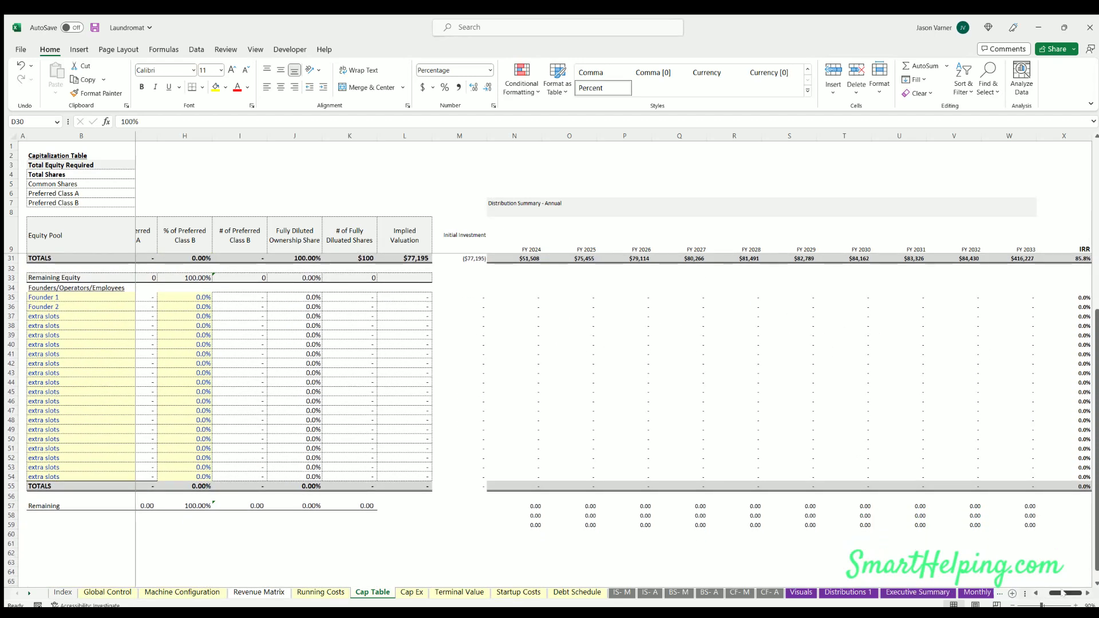
{"action": "left_click_drag", "start_coordinate": [1062, 594], "coordinate": [1050, 593]}
{"action": "scroll", "coordinate": [680, 558], "scroll_direction": "up", "scroll_amount": 4}
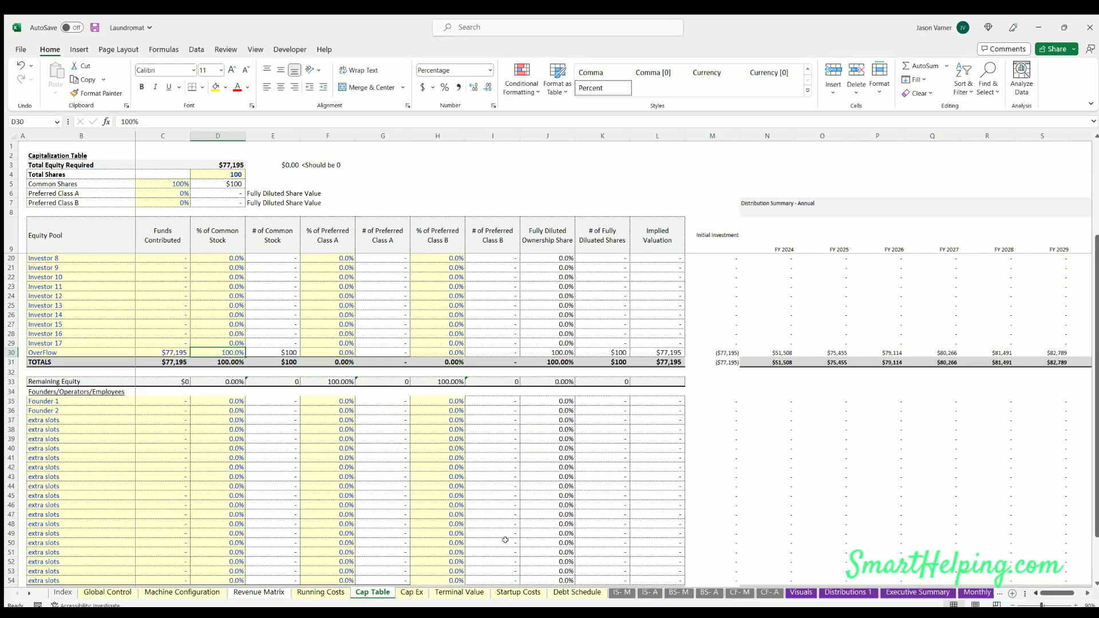
{"action": "left_click", "coordinate": [162, 401]}
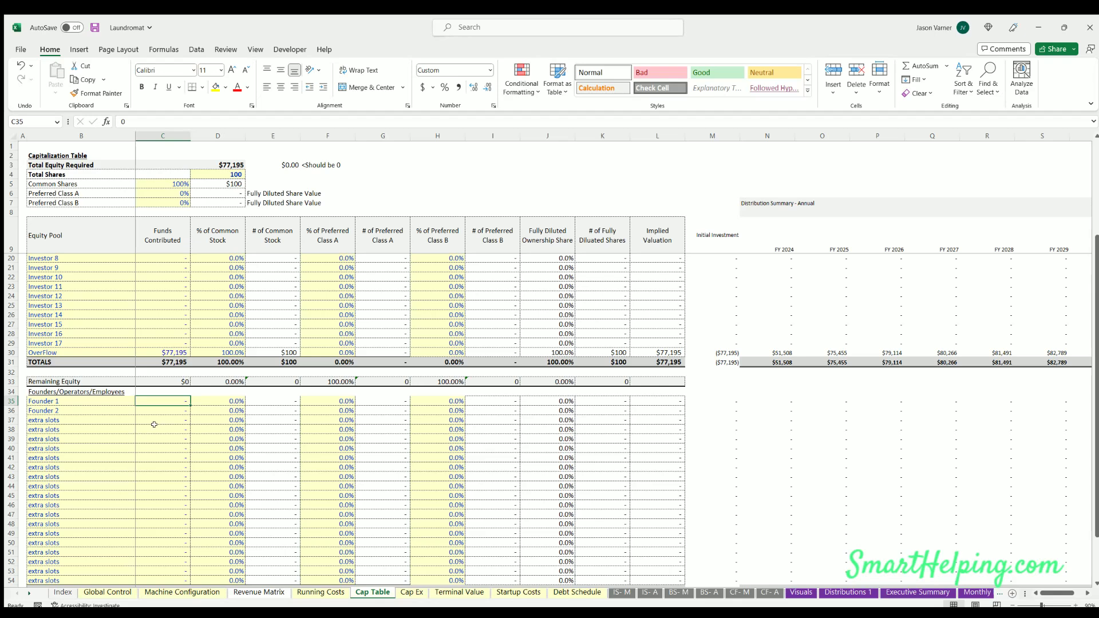
{"action": "type", "text": "50000"}
{"action": "key", "text": "Return"}
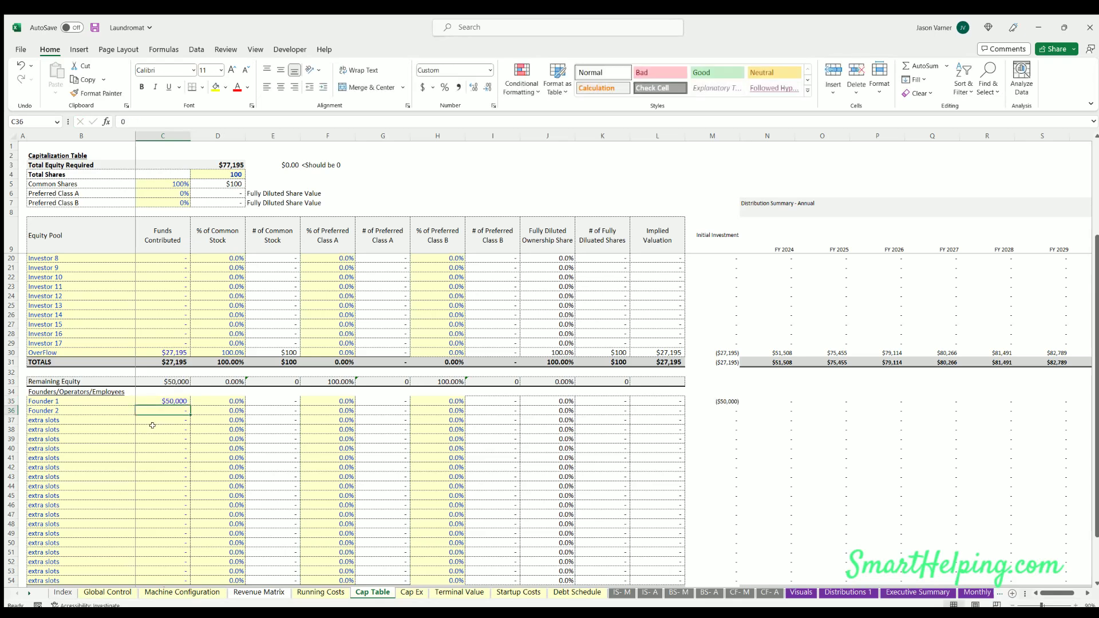
{"action": "key", "text": "Up"}
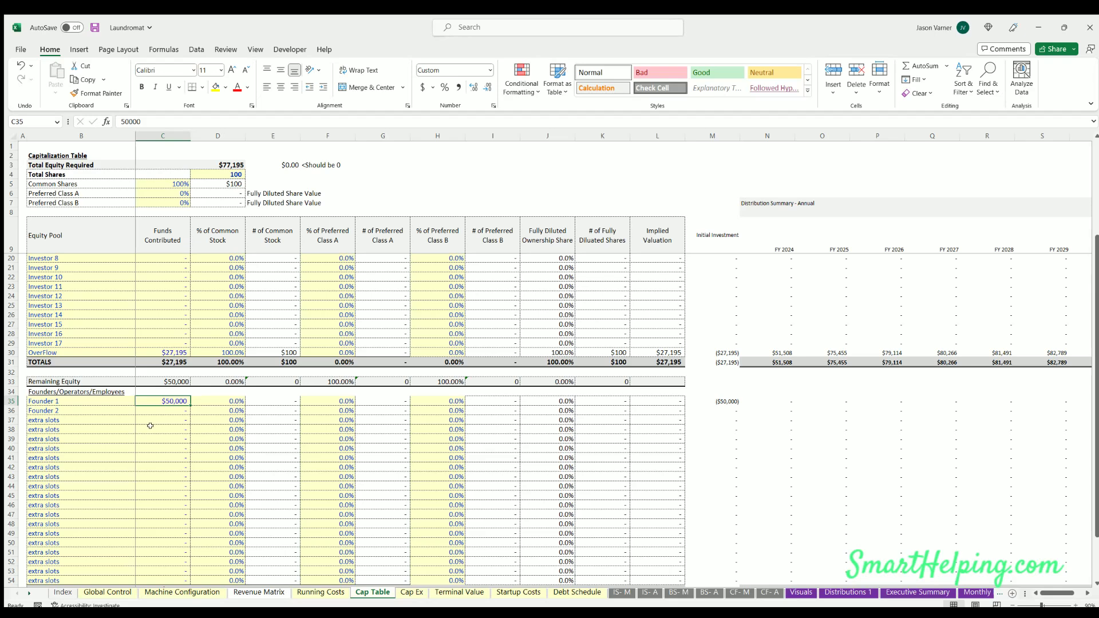
Copy the Total Equity Required and paste it as a value into Founder 1's Funds Contributed
{"action": "left_click", "coordinate": [232, 164]}
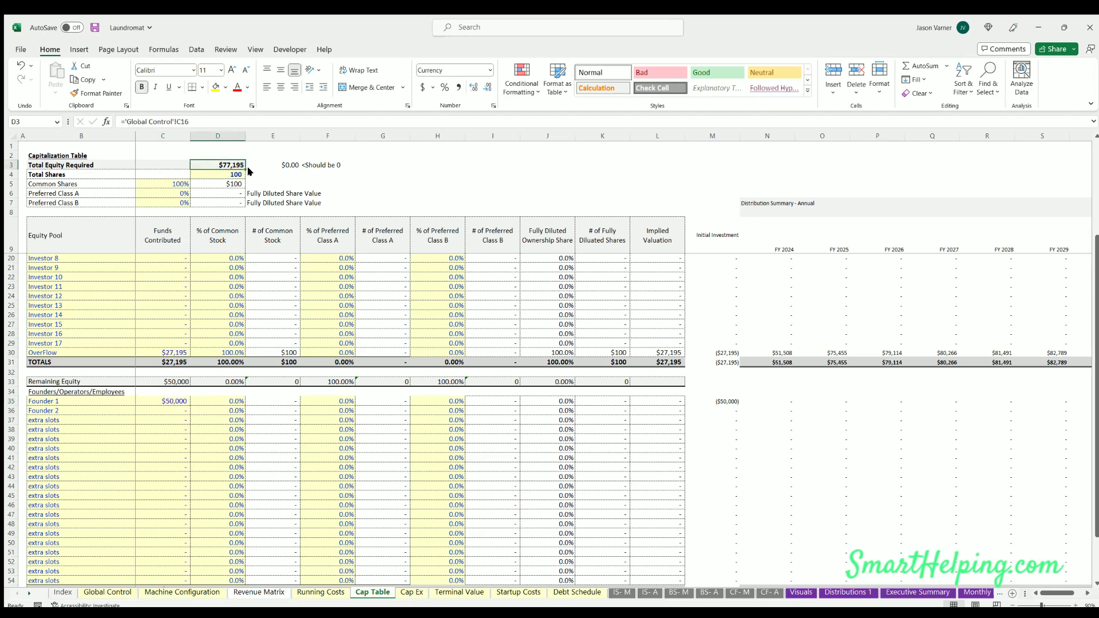
{"action": "key", "text": "ctrl+c"}
{"action": "left_click", "coordinate": [176, 401]}
{"action": "key", "text": "ctrl+shift+v"}
{"action": "left_click", "coordinate": [162, 350]}
{"action": "left_click", "coordinate": [164, 401]}
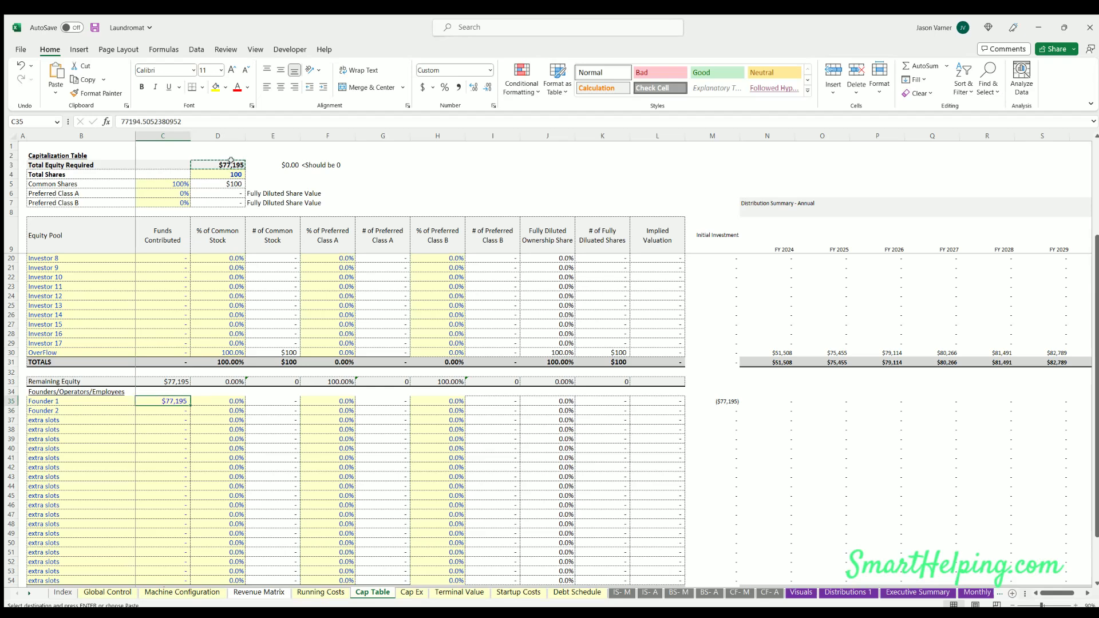
Set Founder 1's % of Common Stock to 100% and OverFlow's to 0%
{"action": "left_click", "coordinate": [197, 404]}
{"action": "type", "text": "100"}
{"action": "key", "text": "Up"}
{"action": "key", "text": "Up"}
{"action": "key", "text": "Up"}
{"action": "key", "text": "Up"}
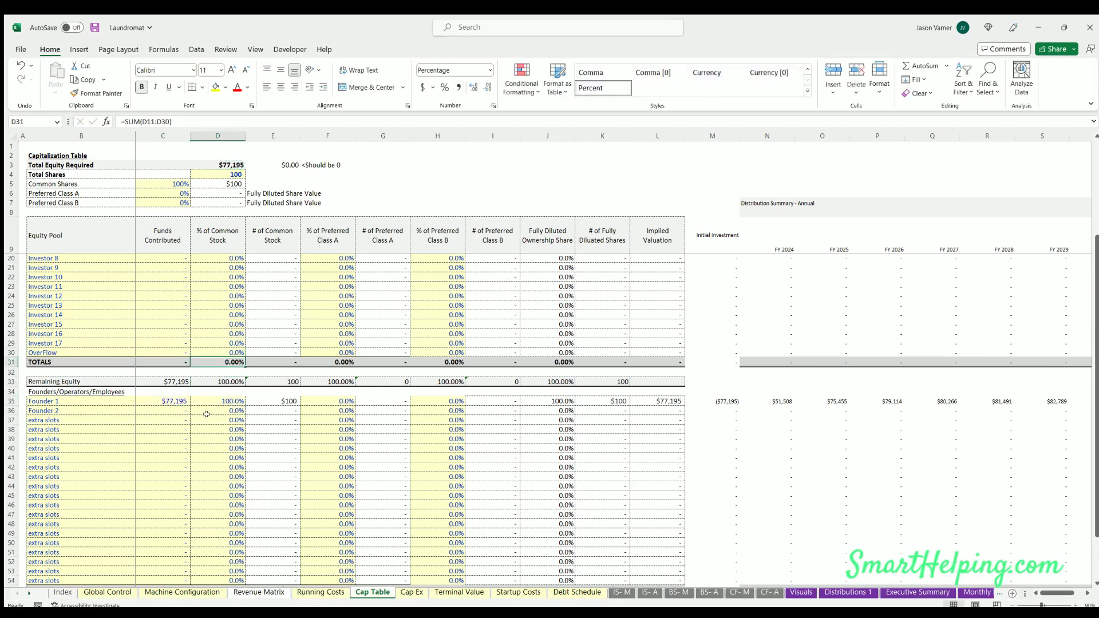
Set Founder 1's Funds Contributed to $20,000
{"action": "left_click", "coordinate": [172, 399]}
{"action": "left_click", "coordinate": [203, 398]}
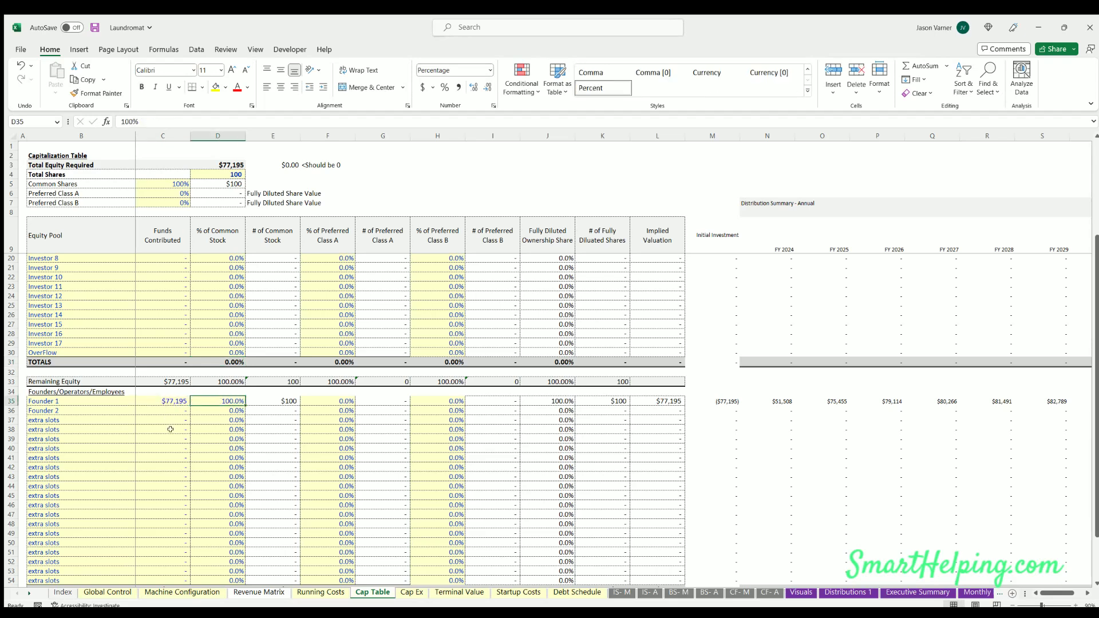
{"action": "left_click", "coordinate": [163, 351]}
{"action": "left_click", "coordinate": [165, 399]}
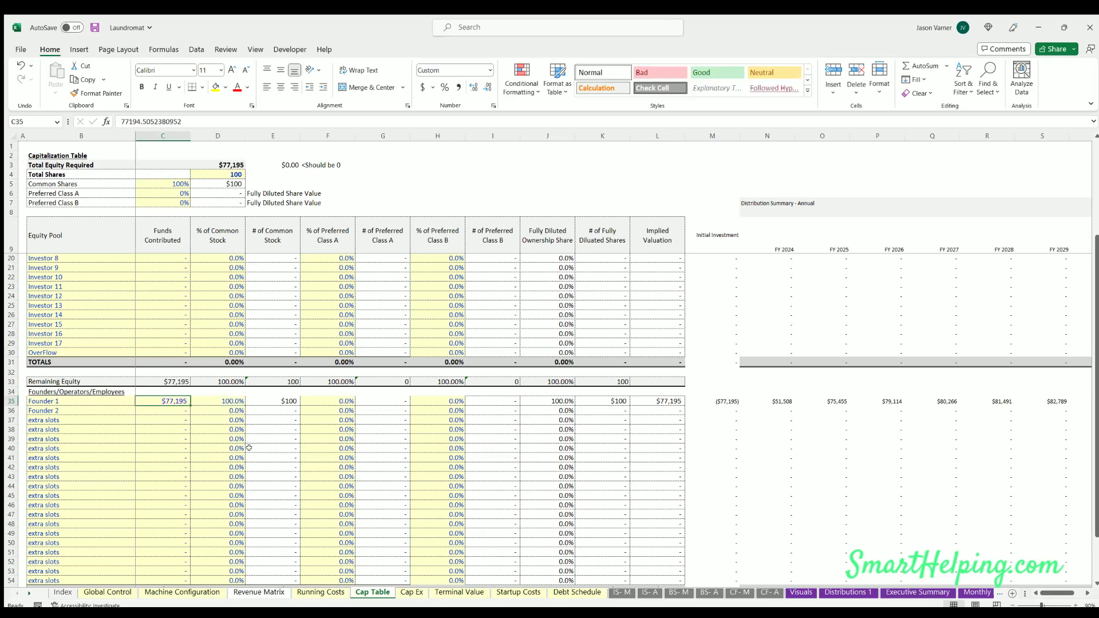
{"action": "type", "text": "20,000"}
{"action": "key", "text": "Return"}
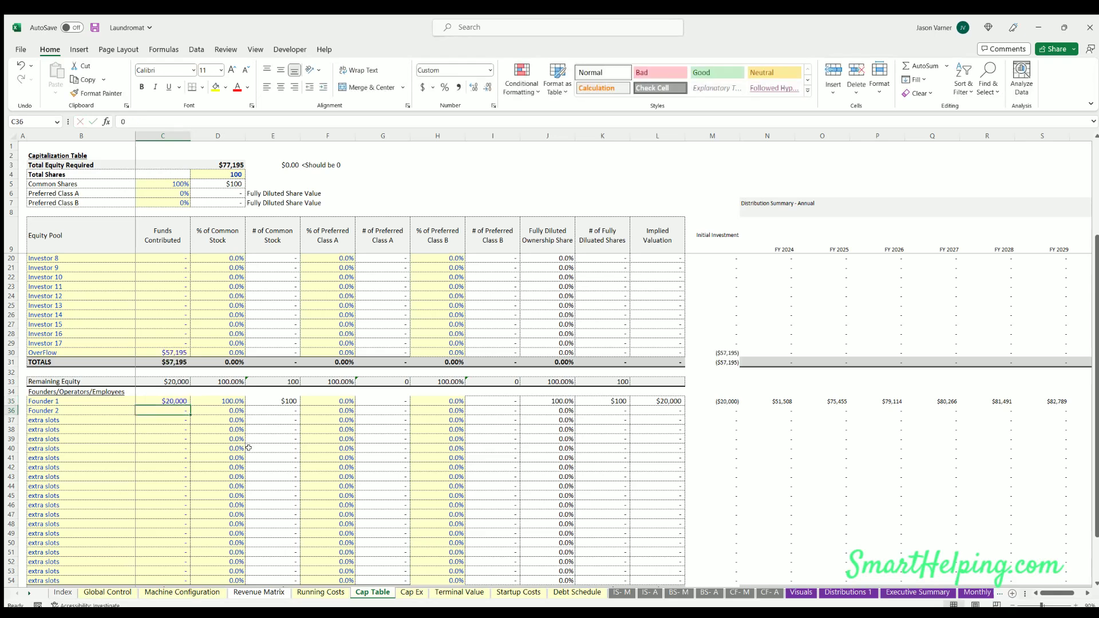
Set the OverFlow row's % of Common Stock to 40%
{"action": "key", "text": "Right"}
{"action": "key", "text": "Up"}
{"action": "key", "text": "Up"}
{"action": "key", "text": "Up"}
{"action": "key", "text": "Up"}
{"action": "key", "text": "Up"}
{"action": "key", "text": "Up"}
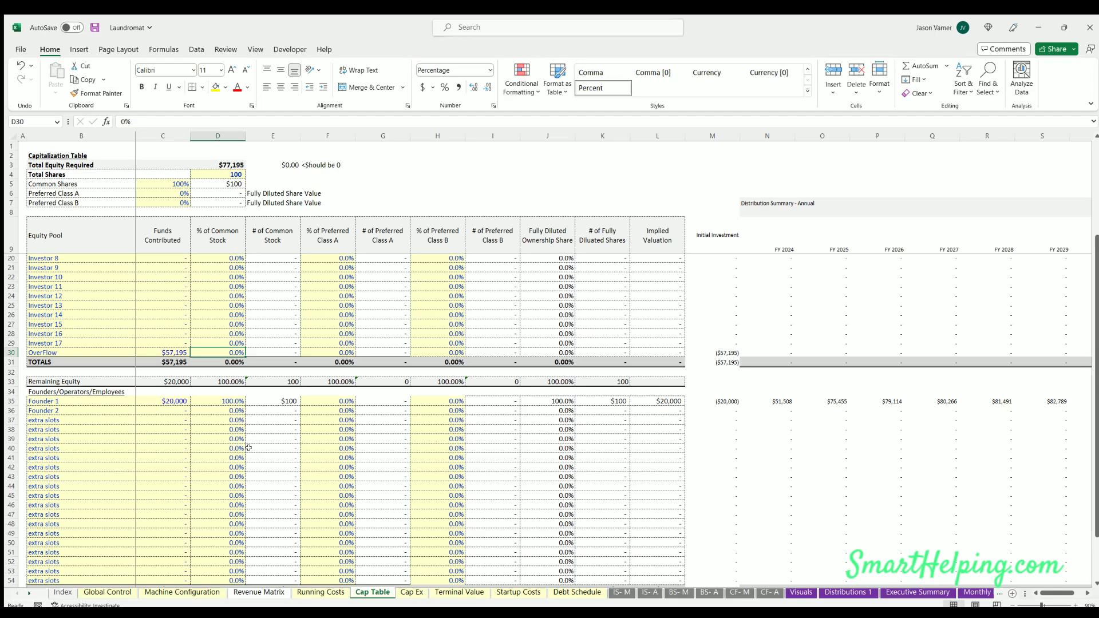
{"action": "type", "text": "40"}
{"action": "key", "text": "Return"}
Set Founder 1's % of Common Stock to 60%
{"action": "key", "text": "Down"}
{"action": "key", "text": "Down"}
{"action": "key", "text": "Down"}
{"action": "key", "text": "Down"}
{"action": "type", "text": "60"}
{"action": "key", "text": "Return"}
Set the OverFlow row's % of Common Stock to 30%
{"action": "key", "text": "Up"}
{"action": "key", "text": "Up"}
{"action": "key", "text": "Up"}
{"action": "key", "text": "Up"}
{"action": "key", "text": "Up"}
{"action": "key", "text": "Up"}
{"action": "type", "text": "30"}
{"action": "key", "text": "Return"}
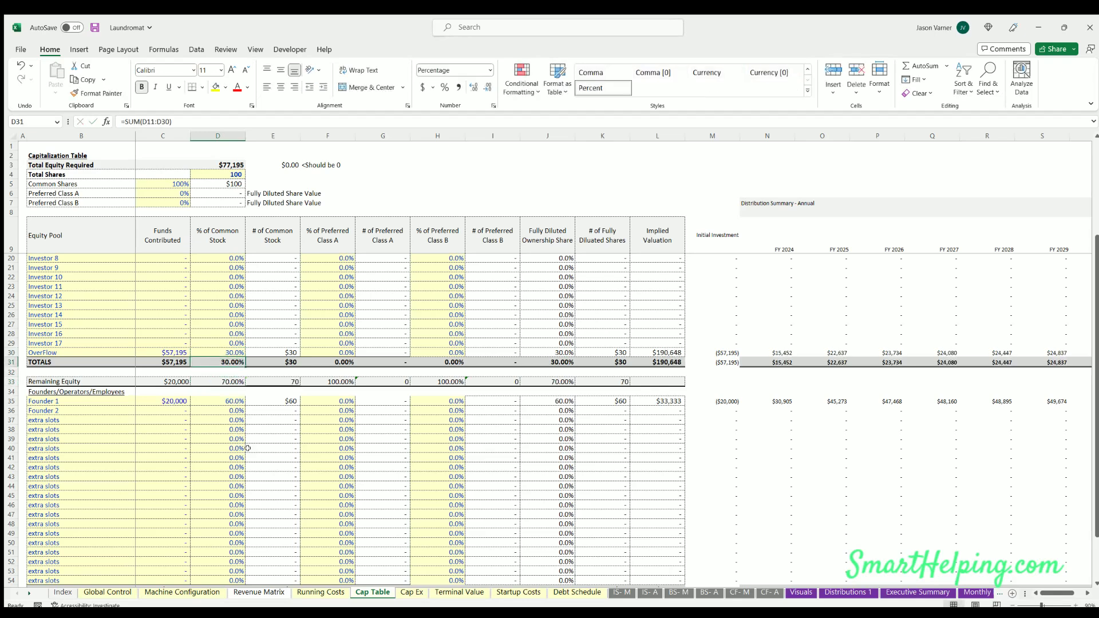
Set Founder 1's % of Common Stock to 70% and check the totals and annual distributions of both pools
{"action": "left_click", "coordinate": [215, 399]}
{"action": "type", "text": "70"}
{"action": "key", "text": "Return"}
{"action": "scroll", "coordinate": [205, 455], "scroll_direction": "down", "scroll_amount": 4}
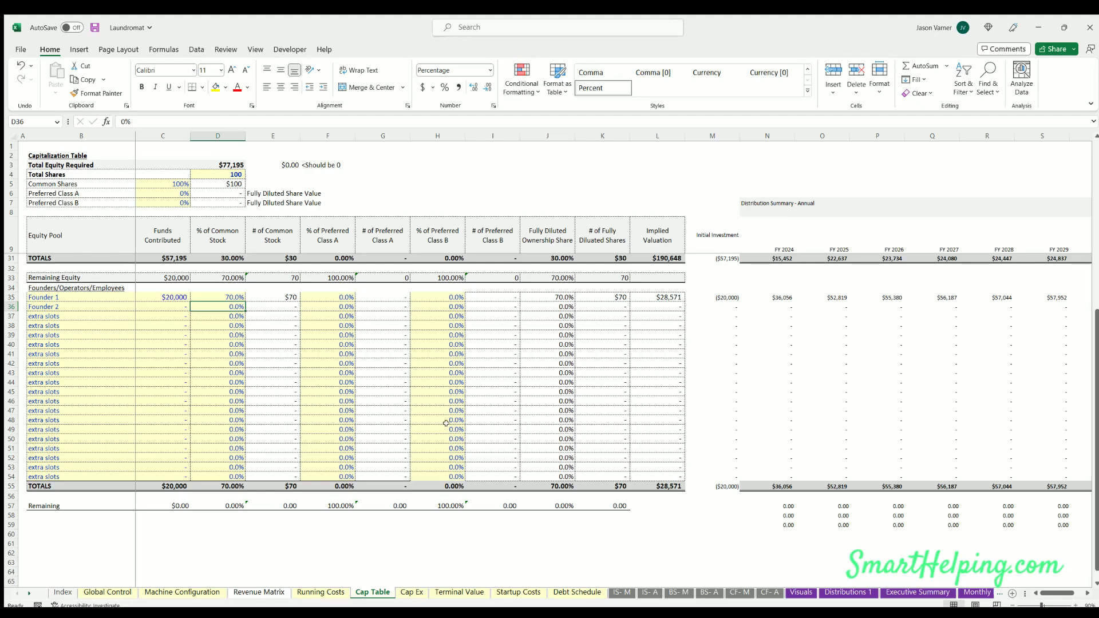
{"action": "scroll", "coordinate": [408, 491], "scroll_direction": "up", "scroll_amount": 4}
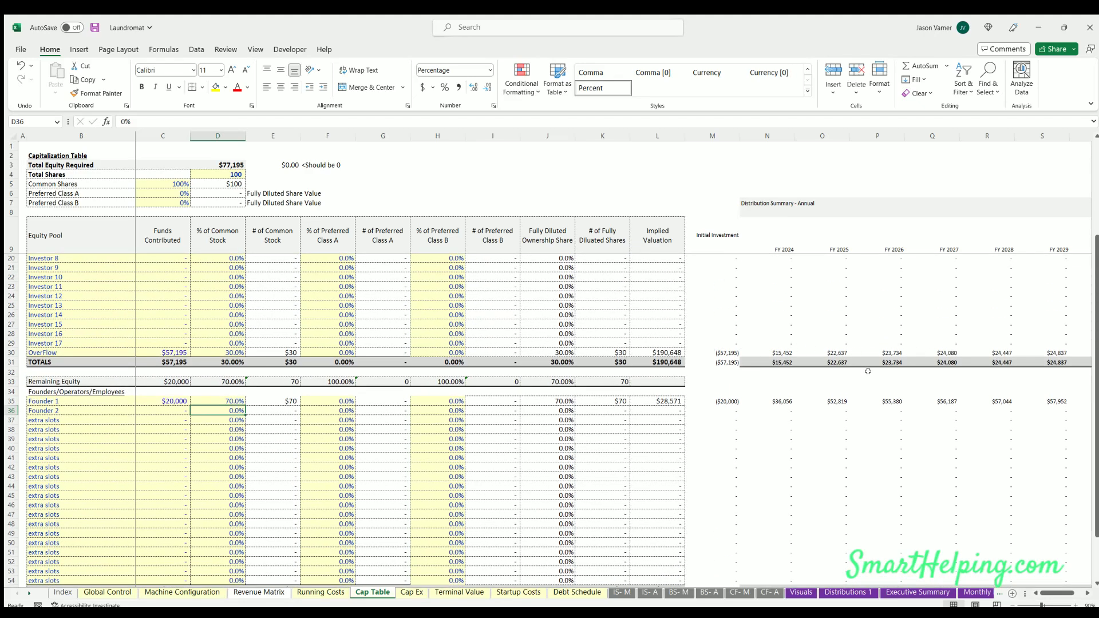
{"action": "scroll", "coordinate": [813, 402], "scroll_direction": "down", "scroll_amount": 4}
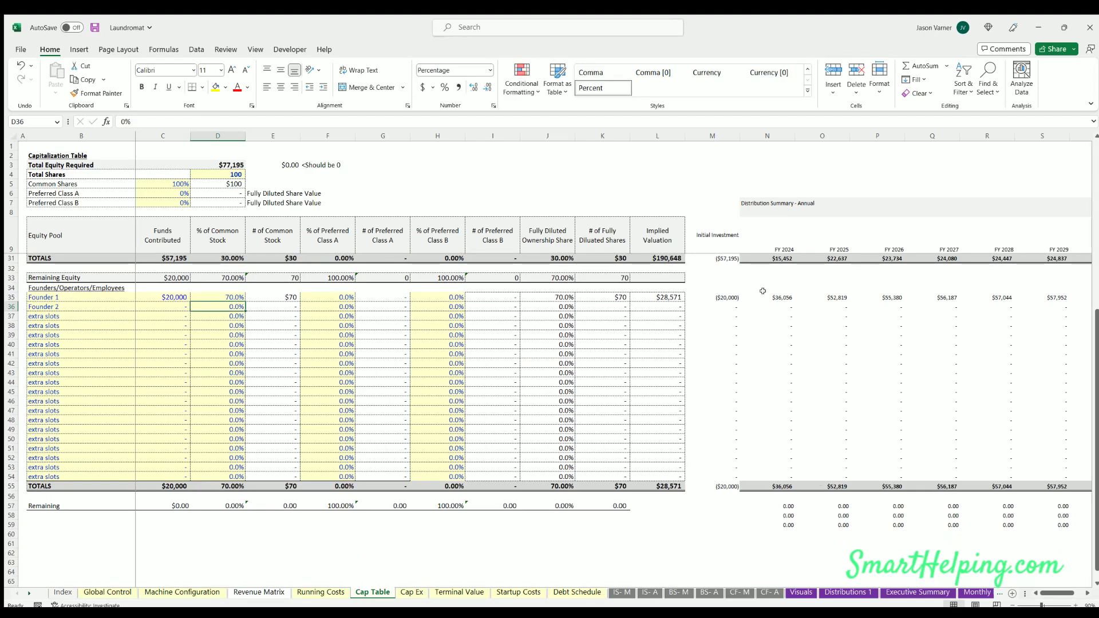
{"action": "scroll", "coordinate": [150, 465], "scroll_direction": "up", "scroll_amount": 7}
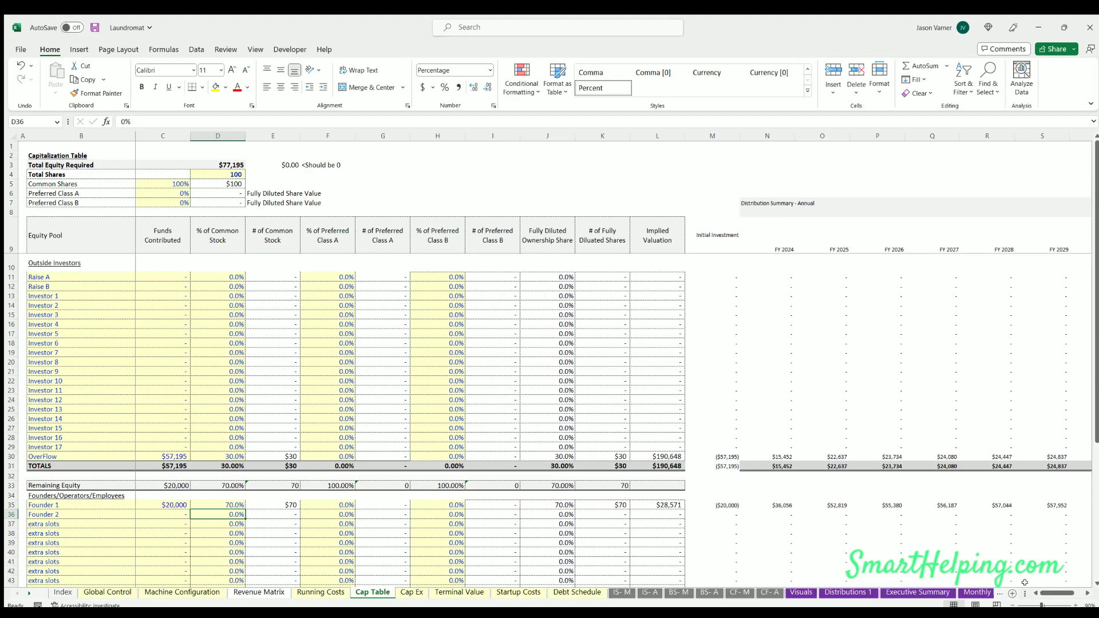
Examine the cap table's annual distributions through FY 2033 and the IRR column for both equity pools
{"action": "left_click_drag", "start_coordinate": [1052, 592], "coordinate": [1060, 593]}
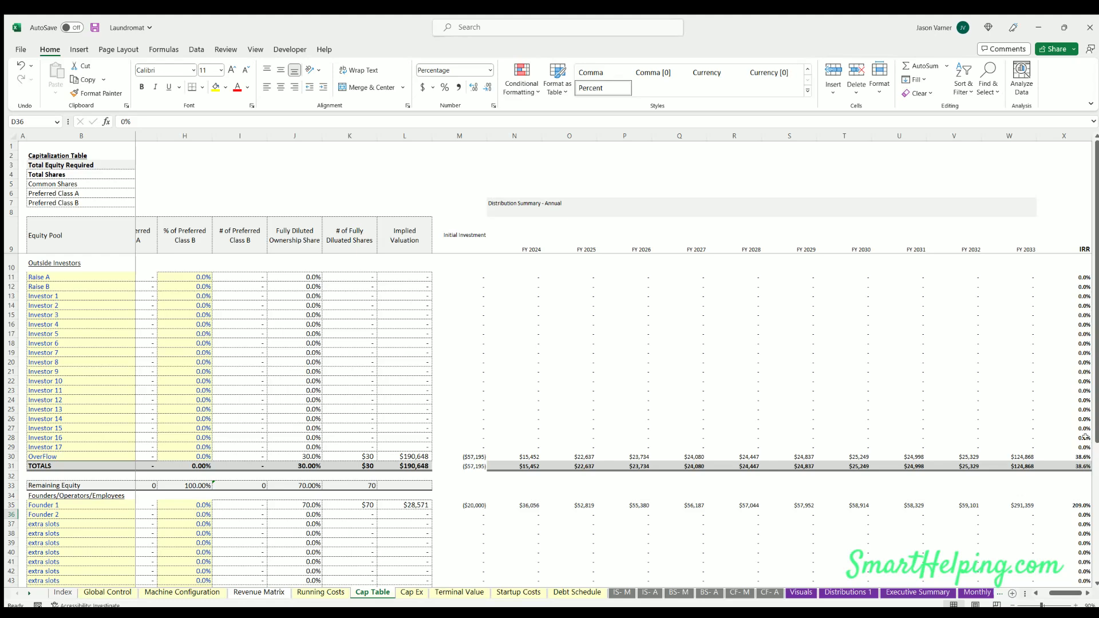
{"action": "scroll", "coordinate": [1079, 507], "scroll_direction": "down", "scroll_amount": 7}
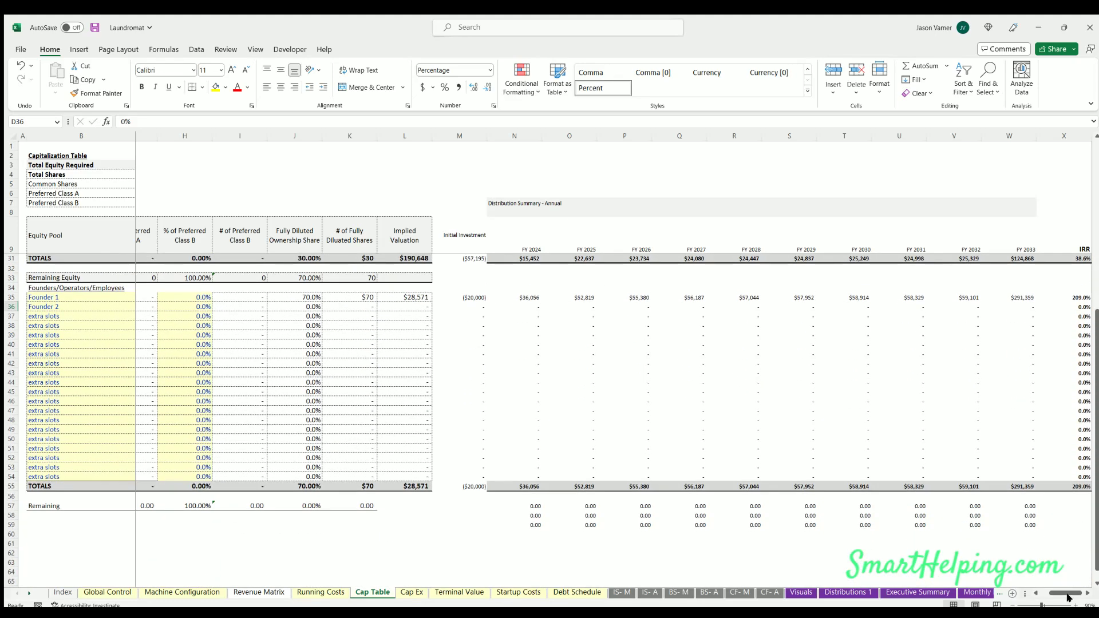
{"action": "scroll", "coordinate": [288, 445], "scroll_direction": "left", "scroll_amount": 5}
{"action": "scroll", "coordinate": [288, 445], "scroll_direction": "up", "scroll_amount": 7}
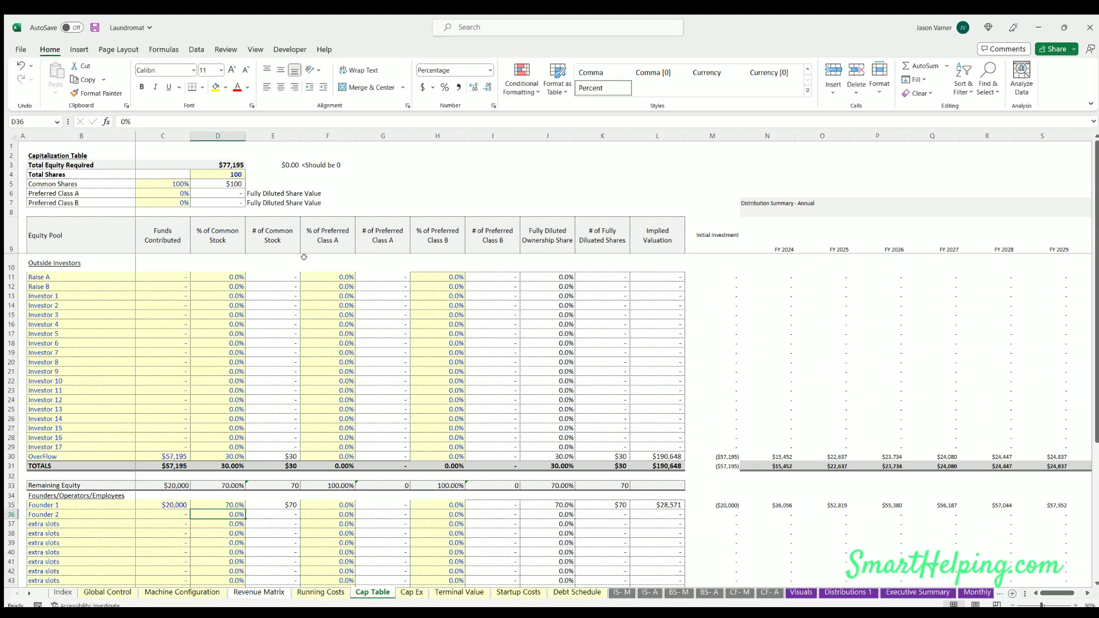
Check the Cap Ex sheet and the building rent row in the Running Costs sheet, returning to the Cap Table
{"action": "left_click", "coordinate": [411, 592]}
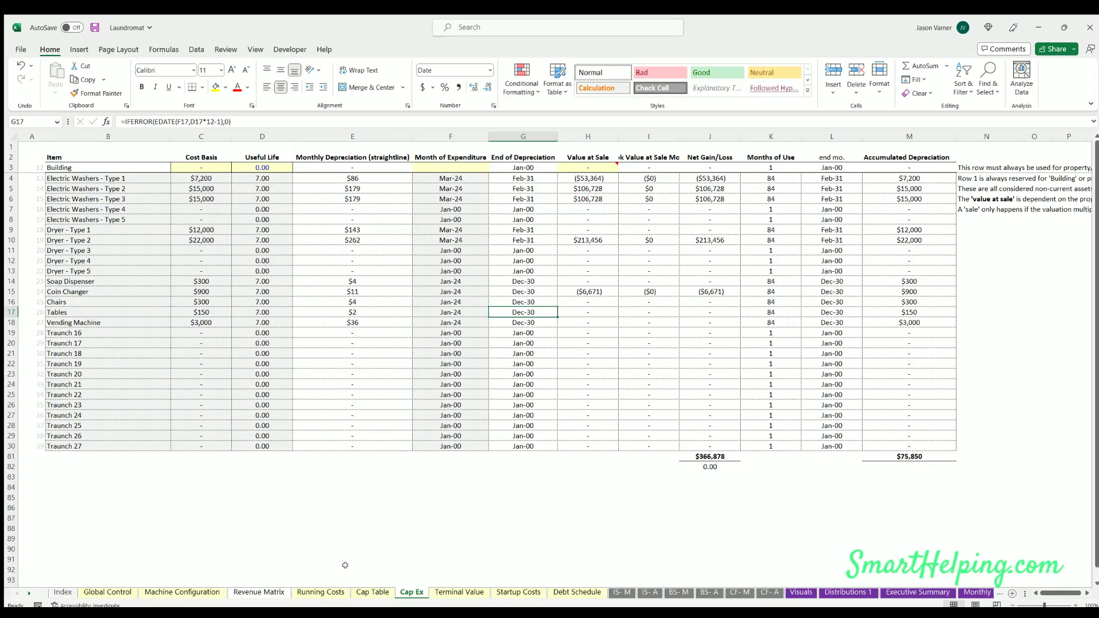
{"action": "left_click", "coordinate": [323, 591]}
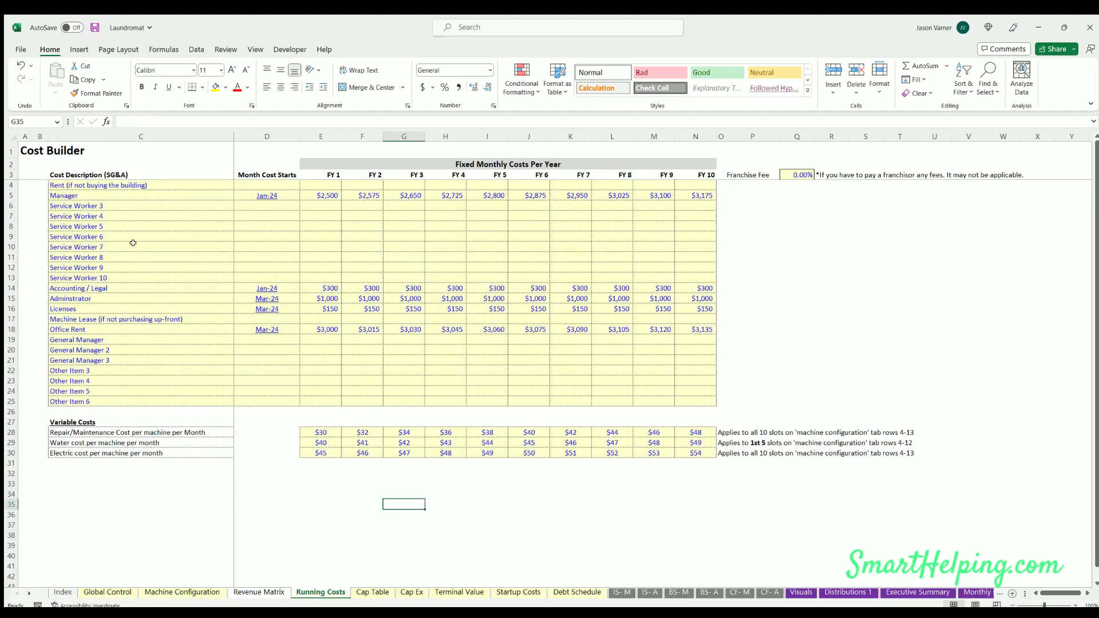
{"action": "left_click", "coordinate": [112, 184]}
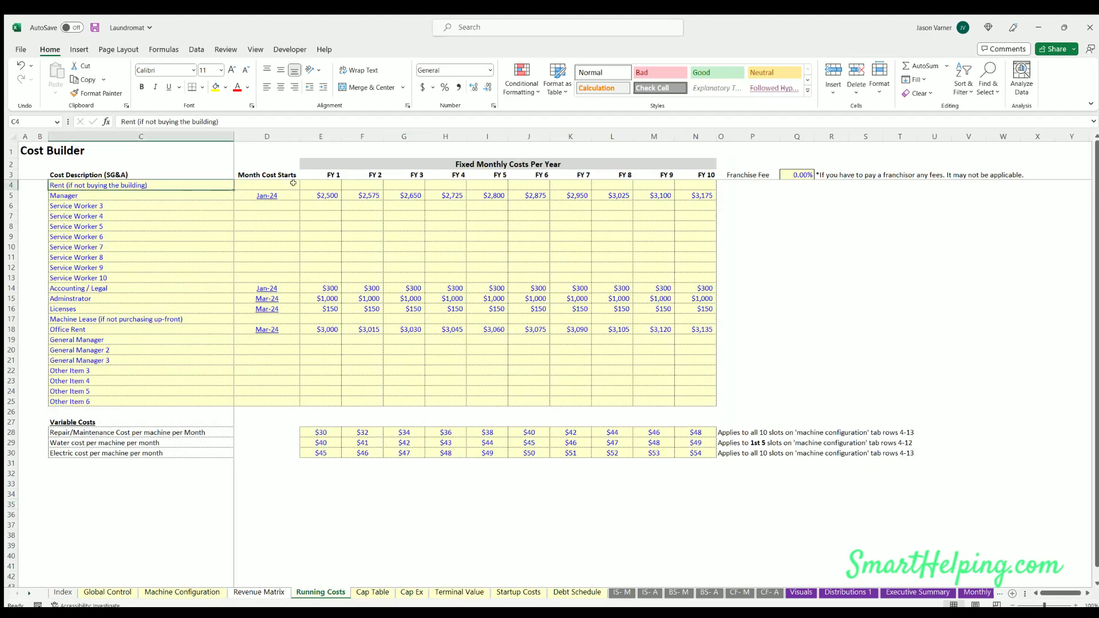
{"action": "left_click", "coordinate": [369, 592]}
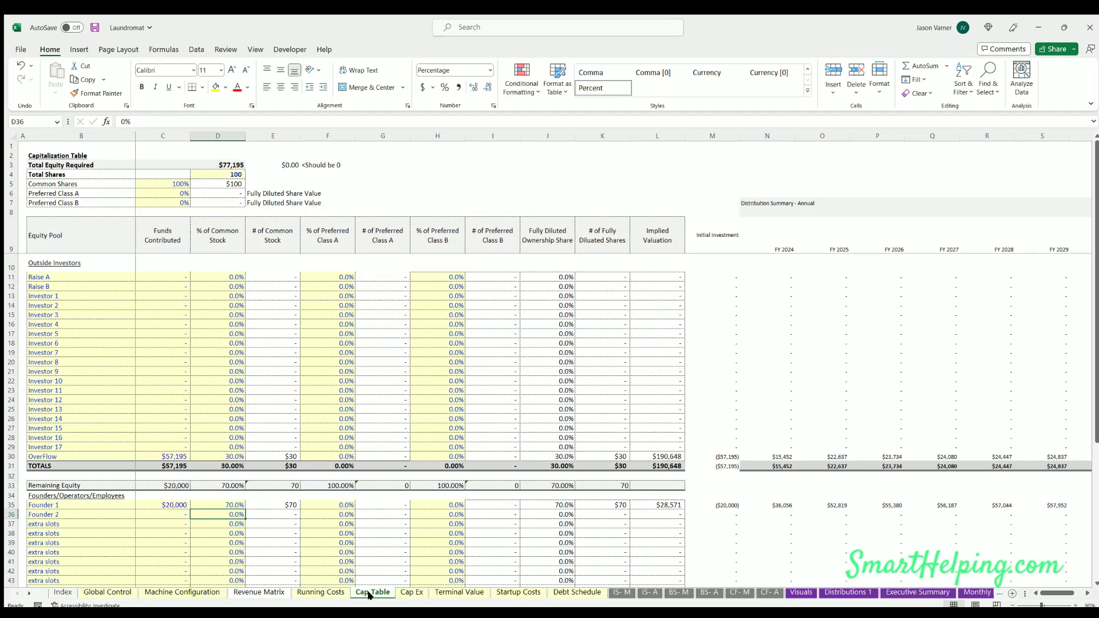
In the Cap Ex sheet, set the Building's cost basis to $400,000 and its useful life to 30 years
{"action": "left_click", "coordinate": [407, 592]}
{"action": "left_click", "coordinate": [202, 167]}
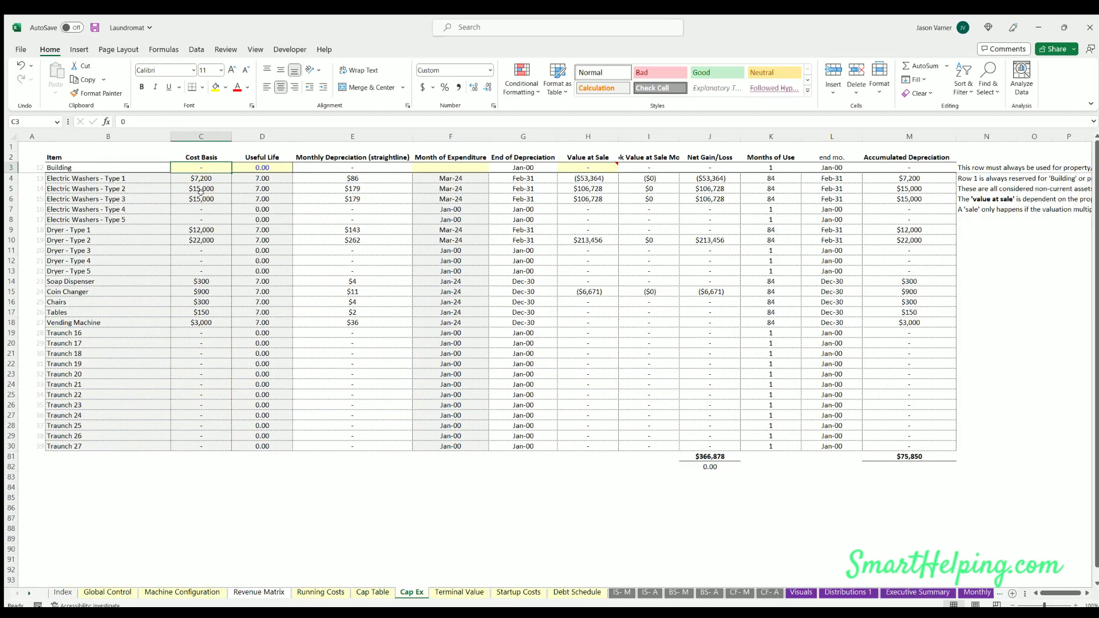
{"action": "type", "text": "400,000"}
{"action": "key", "text": "Return"}
{"action": "key", "text": "Up"}
{"action": "key", "text": "Right"}
{"action": "type", "text": "30"}
Set the Building's month of expenditure to Jan-24 and its value at sale to $500,000
{"action": "key", "text": "Right"}
{"action": "key", "text": "Right"}
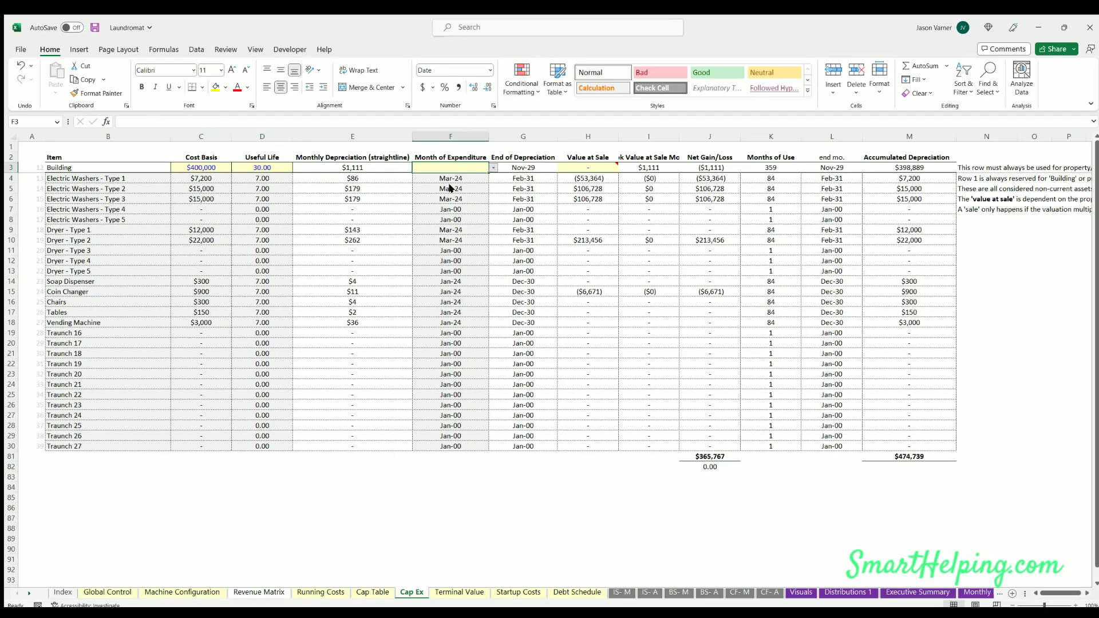
{"action": "type", "text": "Jan-24"}
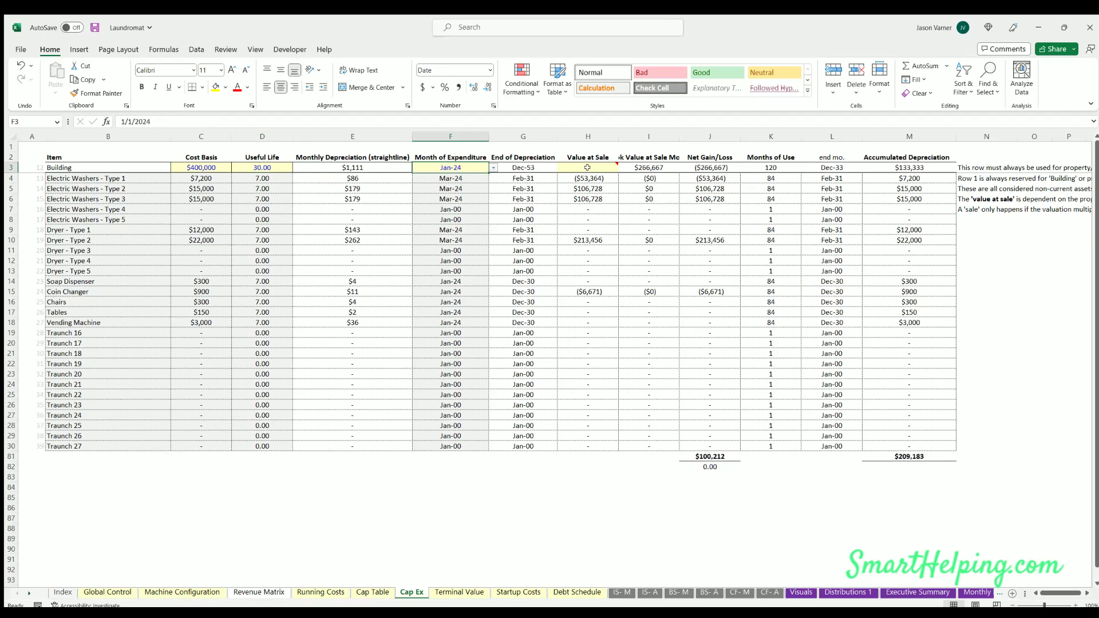
{"action": "left_click", "coordinate": [587, 164]}
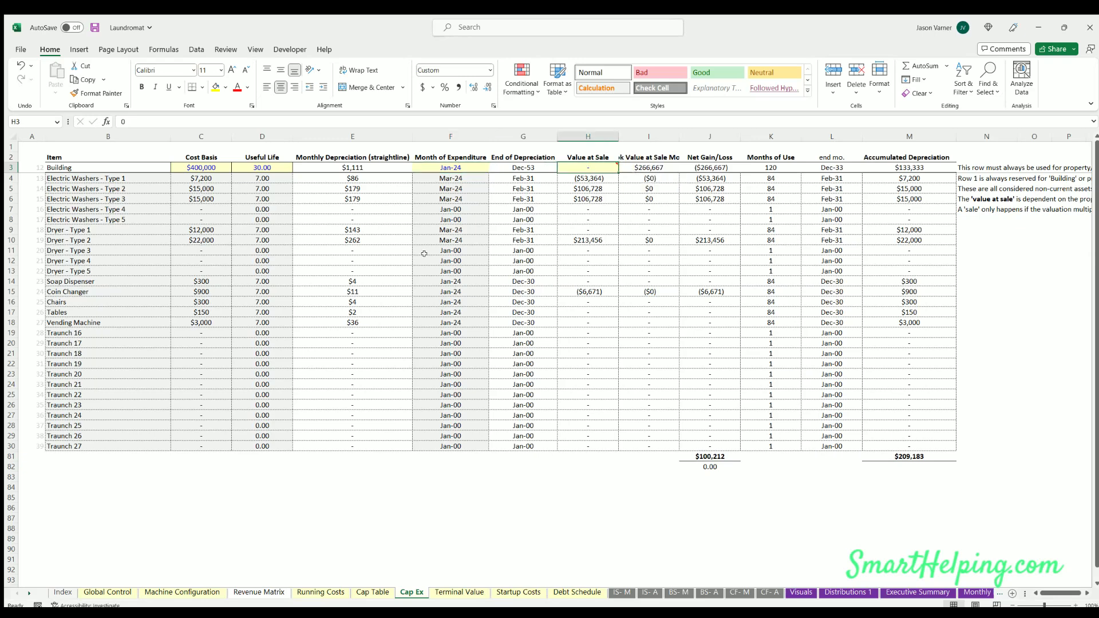
{"action": "type", "text": "500,000"}
{"action": "key", "text": "Return"}
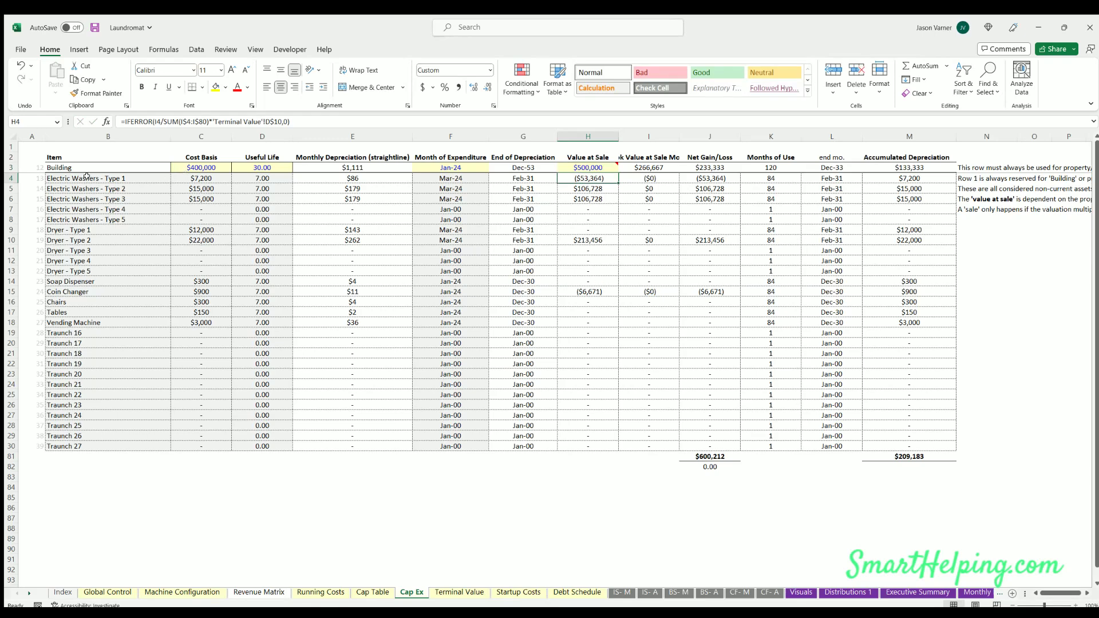
Review the equipment rows' cost basis and useful life in Cap Ex and the Total Equity Required in the Cap Table
{"action": "left_click_drag", "start_coordinate": [86, 176], "coordinate": [266, 370]}
{"action": "left_click", "coordinate": [262, 279]}
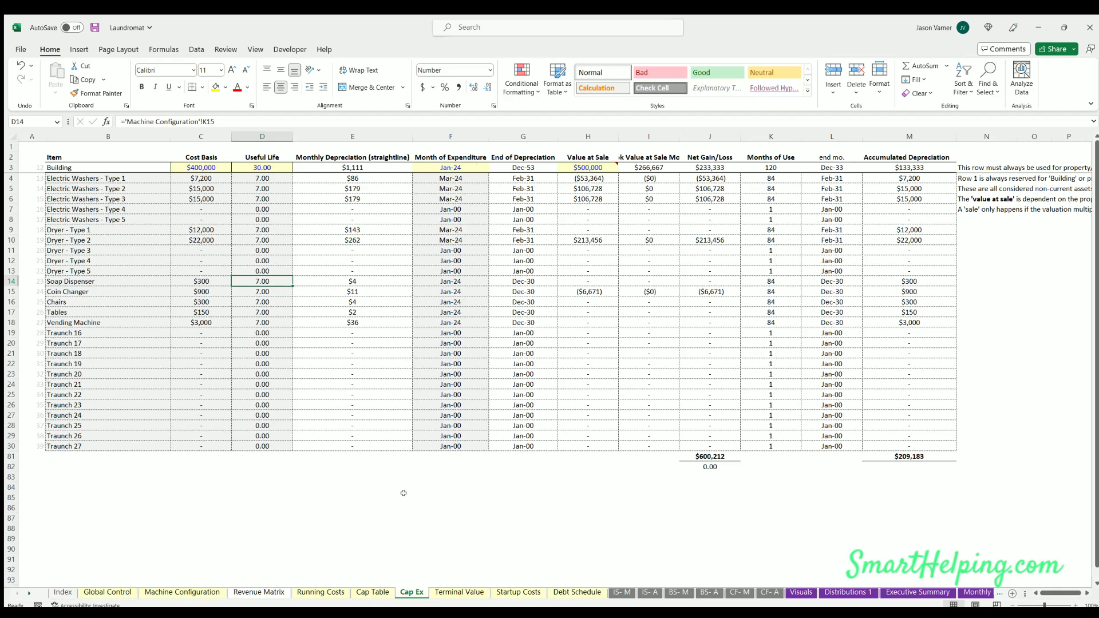
{"action": "left_click", "coordinate": [372, 593]}
{"action": "left_click", "coordinate": [218, 163]}
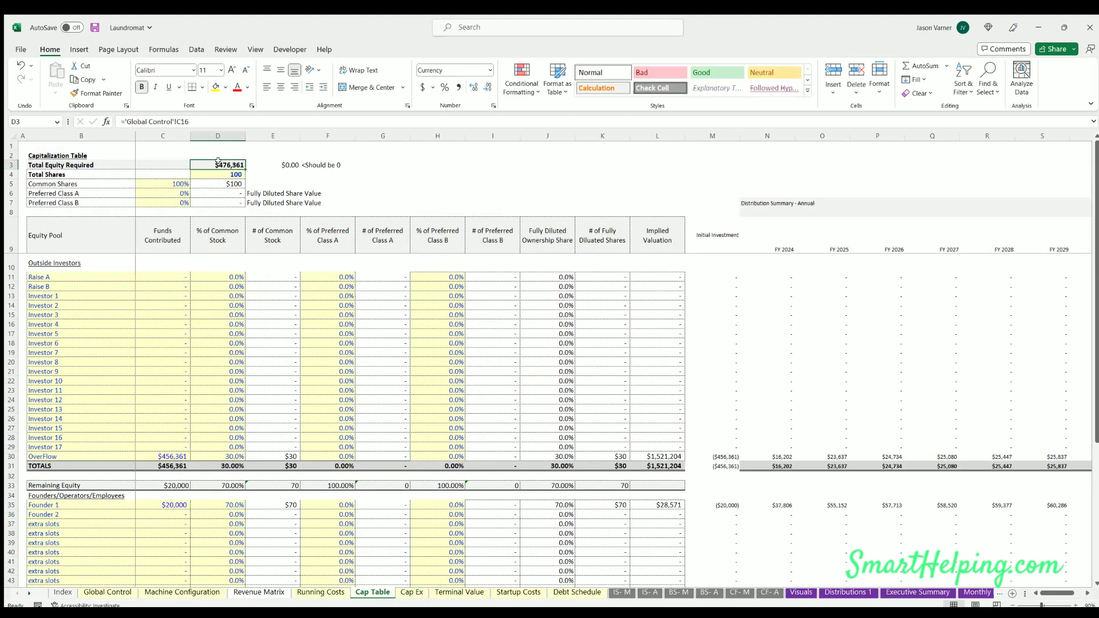
Set Founder 1's funds contributed to $50,000 and check the OverFlow row's contribution formula
{"action": "left_click", "coordinate": [169, 504]}
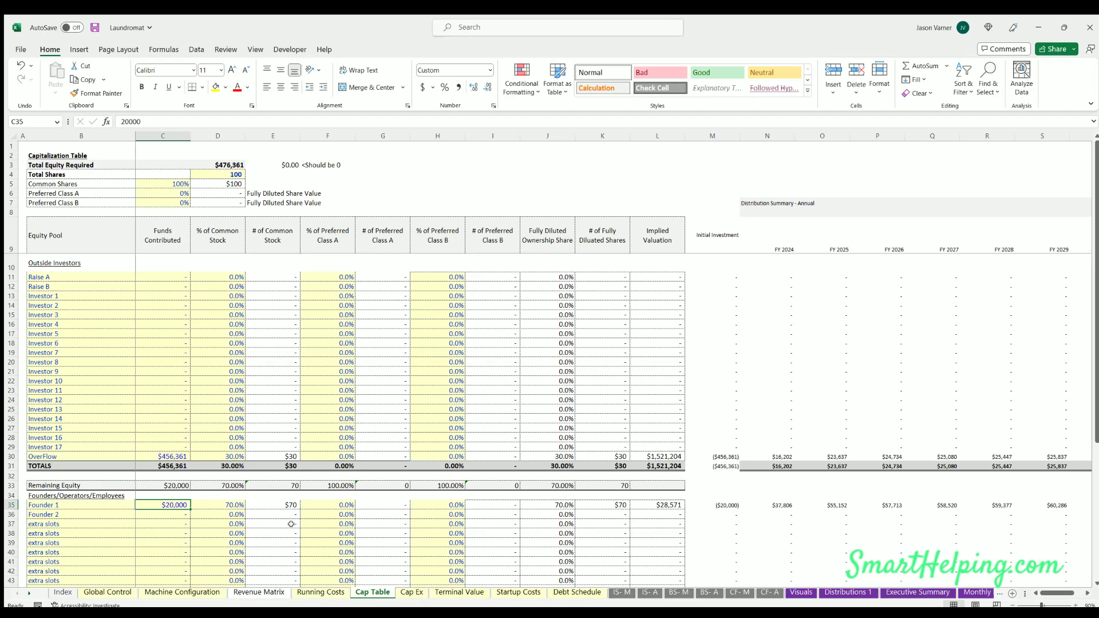
{"action": "type", "text": "50,"}
{"action": "type", "text": "0000"}
{"action": "key", "text": "Return"}
{"action": "left_click", "coordinate": [178, 455]}
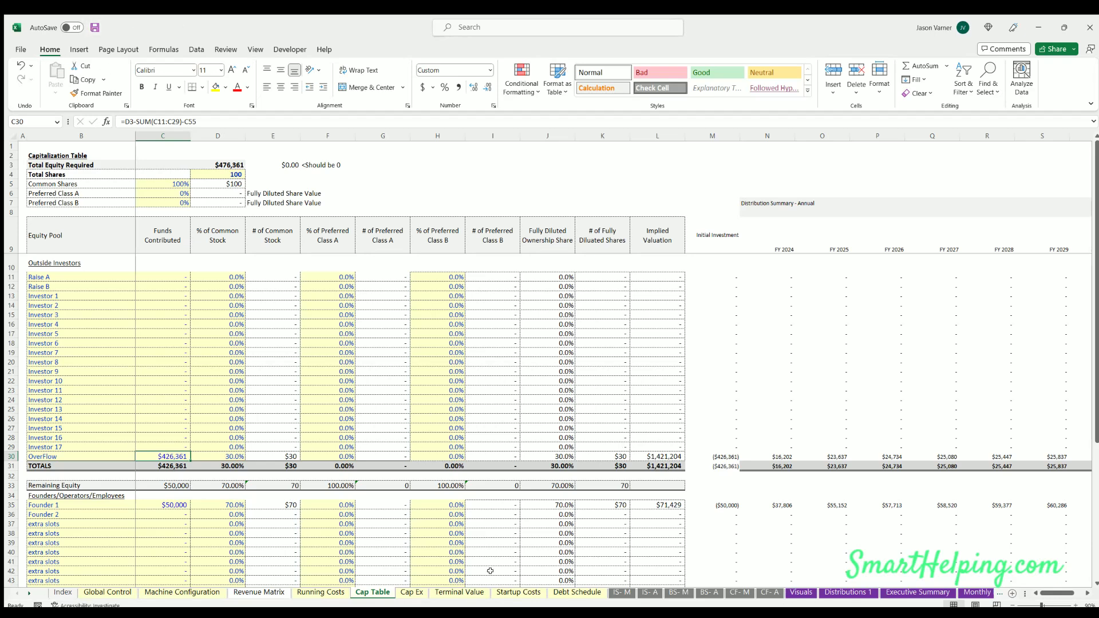
In the Terminal Value sheet, set % As Extraordinary Income to 95%
{"action": "left_click", "coordinate": [411, 593]}
{"action": "left_click", "coordinate": [455, 593]}
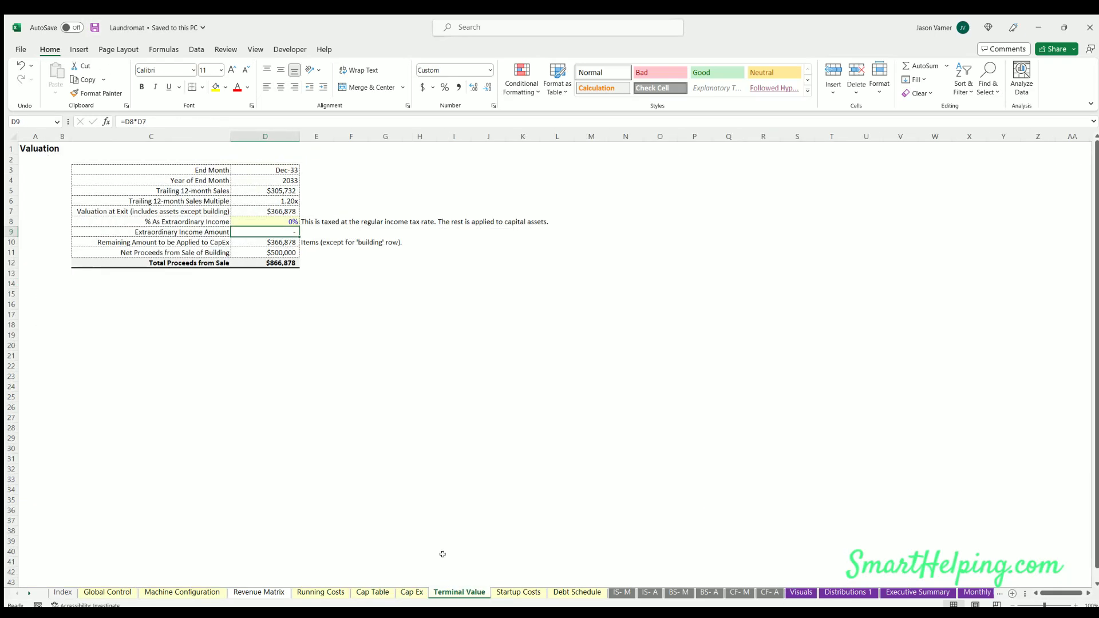
{"action": "left_click", "coordinate": [283, 221]}
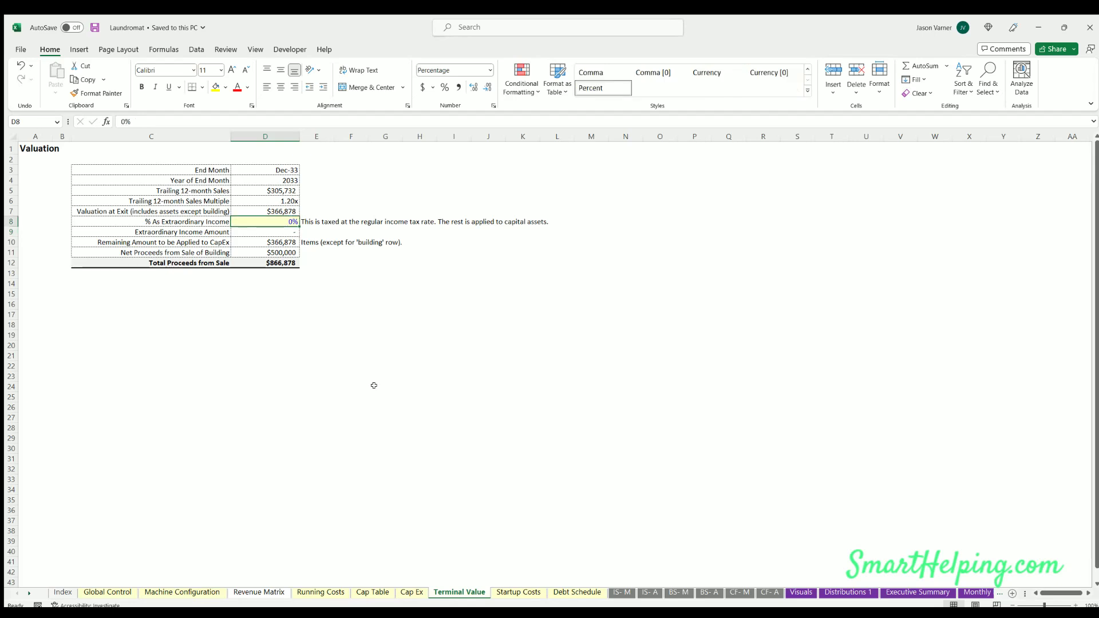
{"action": "type", "text": "95"}
{"action": "key", "text": "Return"}
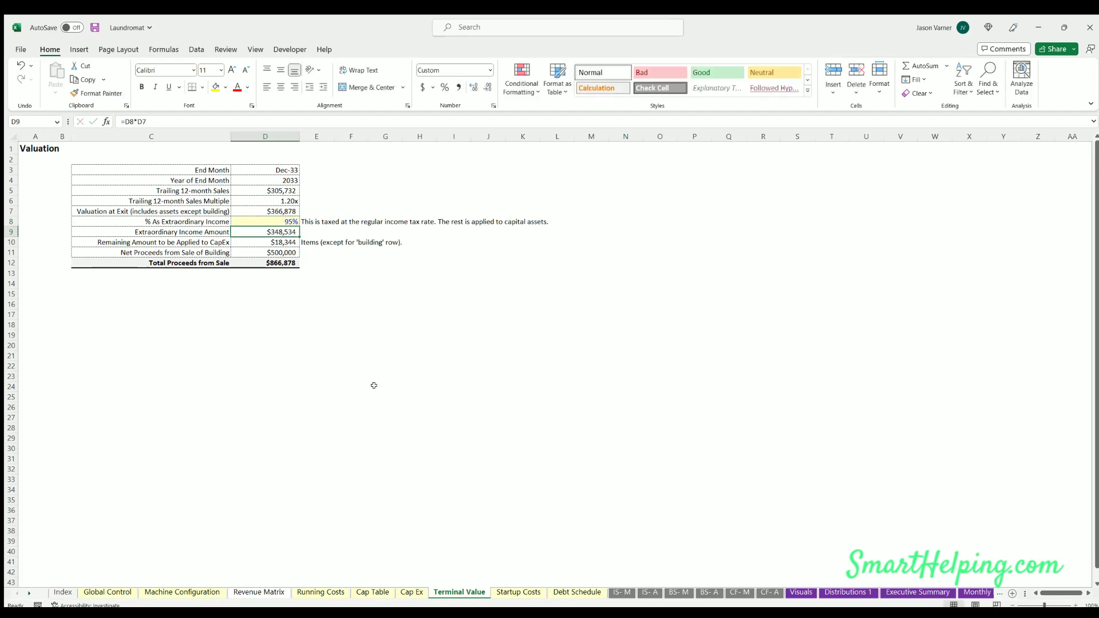
Try 100% for % As Extraordinary Income, and return it to 95%
{"action": "key", "text": "Up"}
{"action": "type", "text": "100"}
{"action": "key", "text": "Return"}
{"action": "key", "text": "Up"}
{"action": "type", "text": "95"}
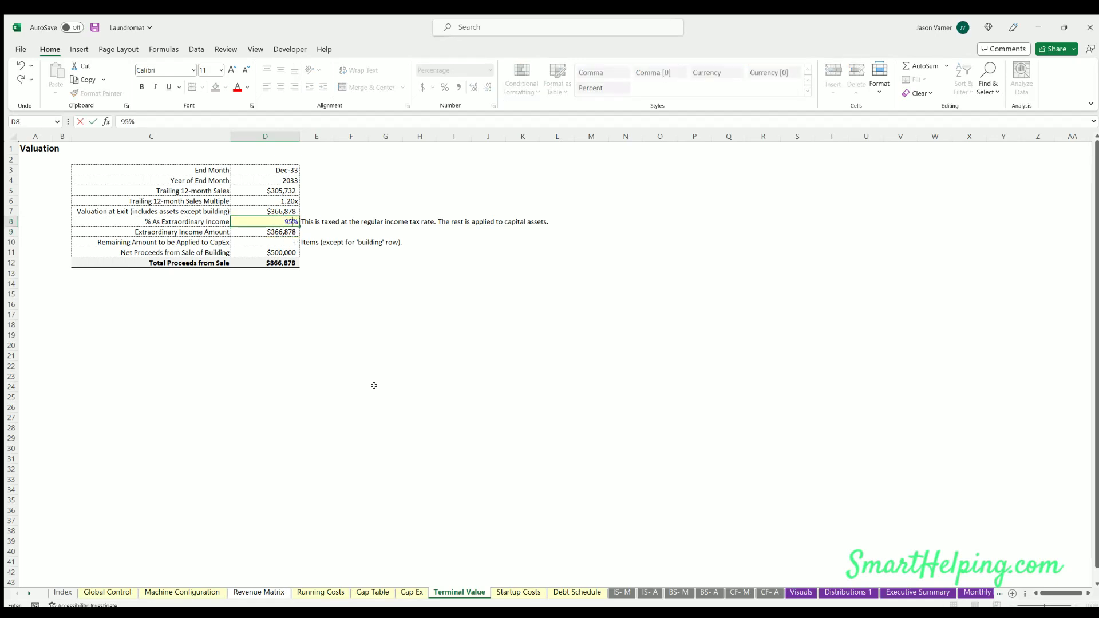
{"action": "key", "text": "Return"}
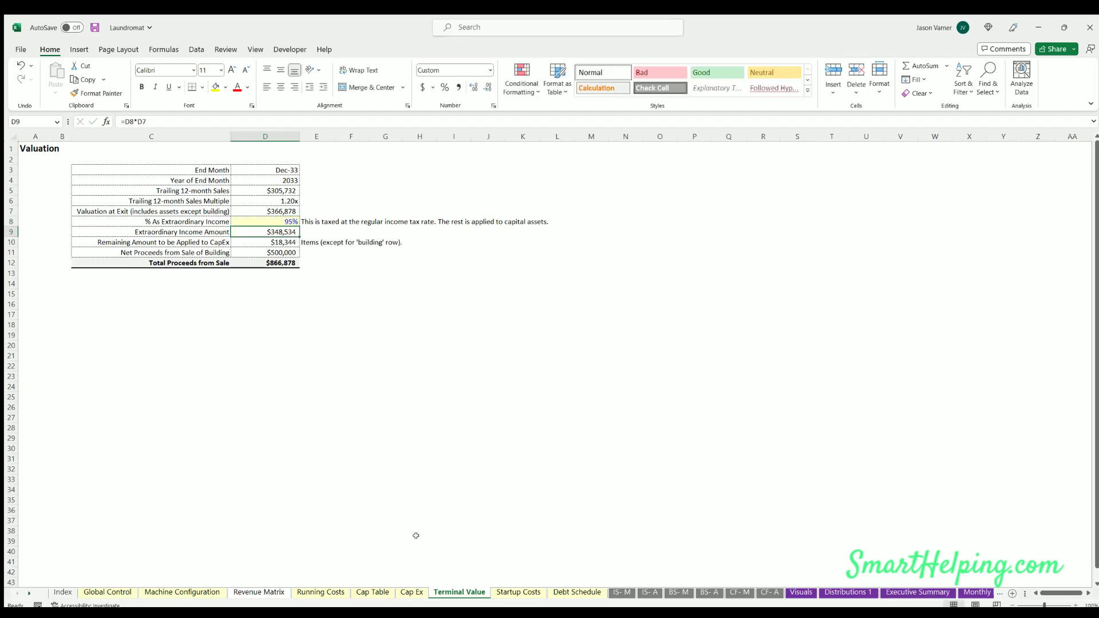
Check the Cap Ex sale values and set the Terminal Value sheet's % As Extraordinary Income to 100%
{"action": "left_click", "coordinate": [410, 595]}
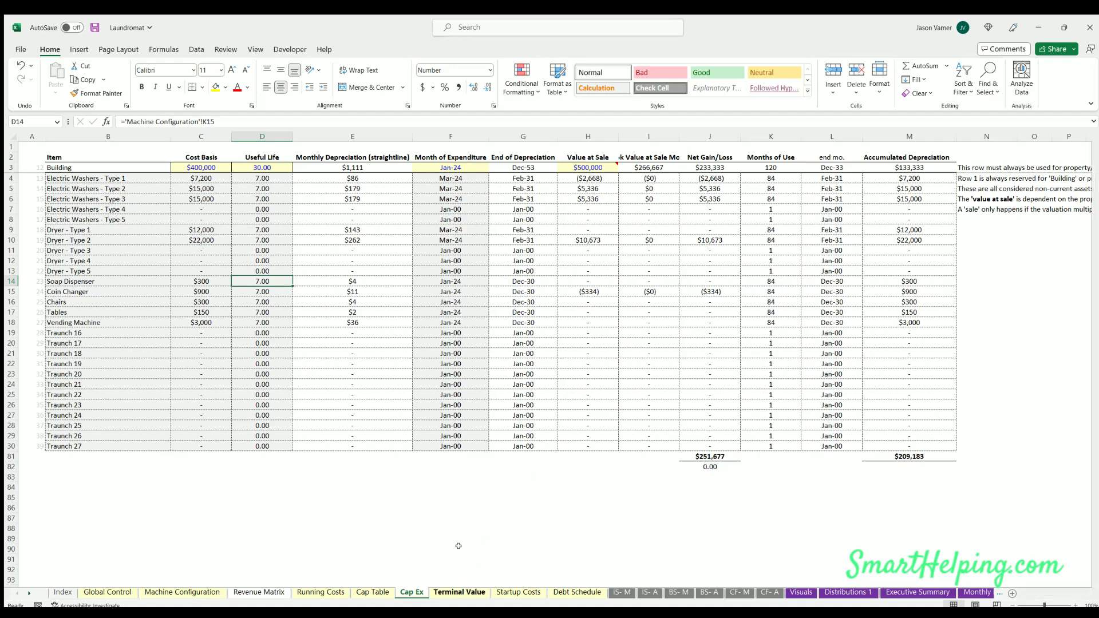
{"action": "left_click", "coordinate": [458, 592]}
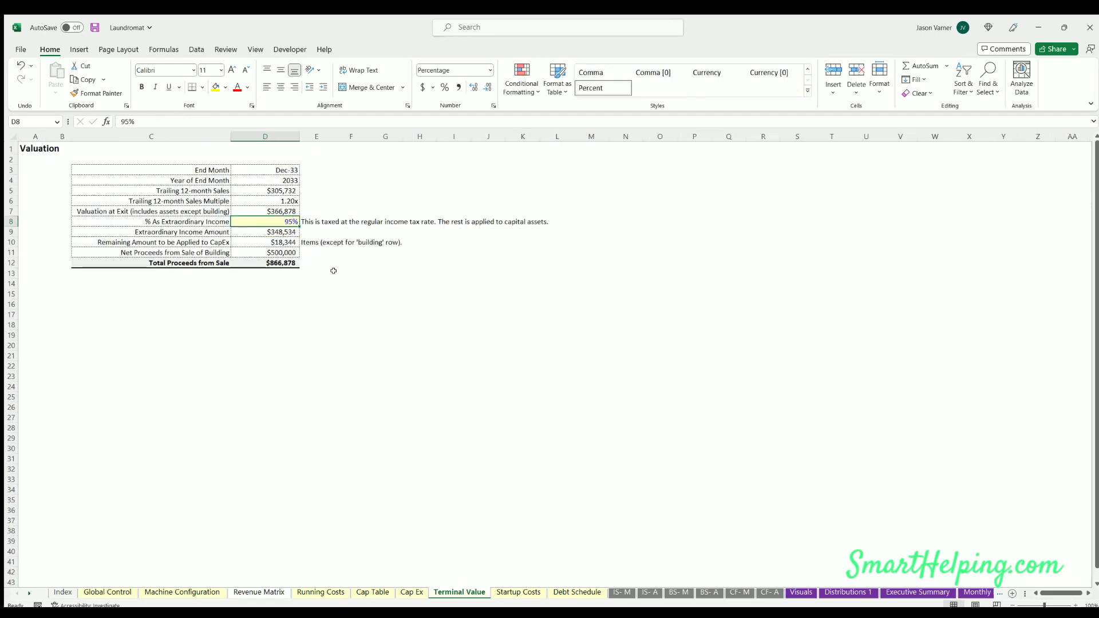
{"action": "type", "text": "100"}
{"action": "key", "text": "Return"}
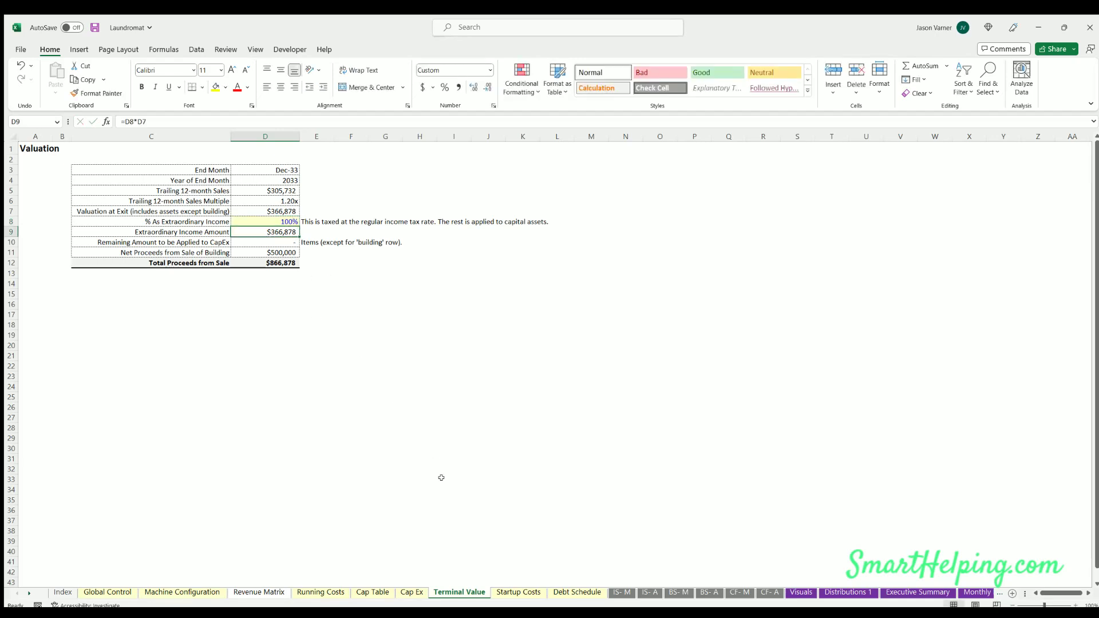
Examine the Cap Ex sheet's value at sale and net gain/loss for the equipment rows and the Building
{"action": "left_click", "coordinate": [412, 591]}
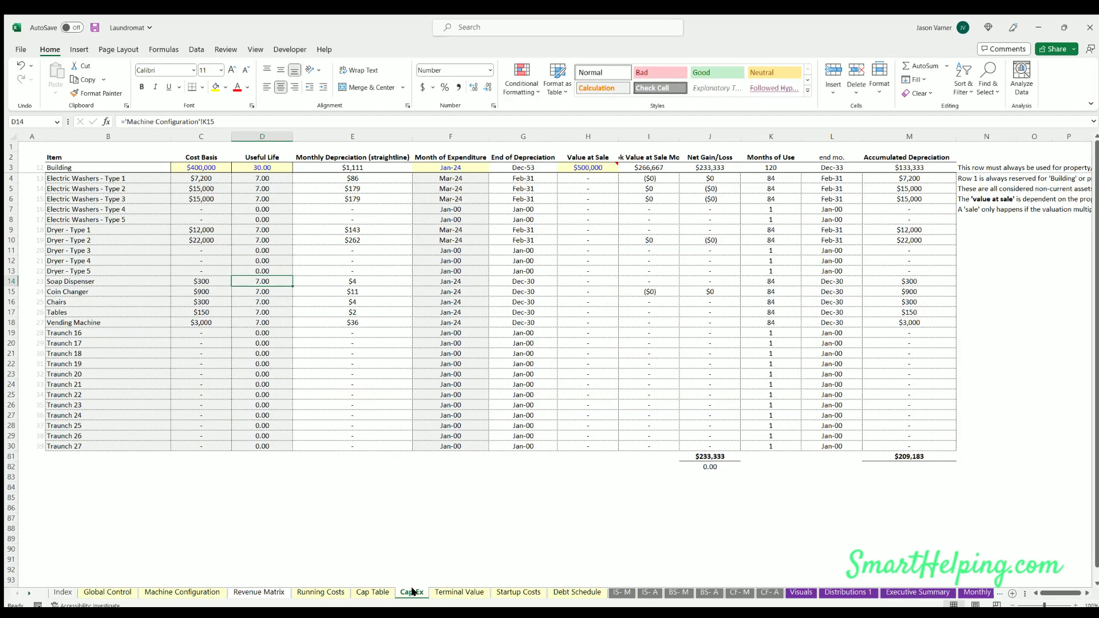
{"action": "left_click", "coordinate": [576, 174]}
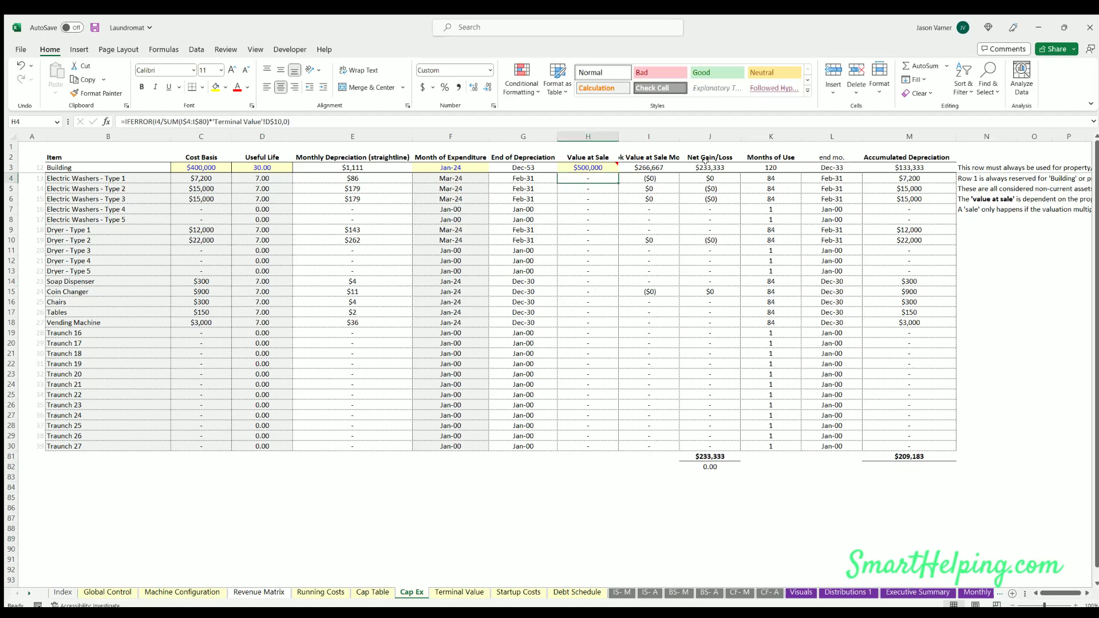
{"action": "left_click_drag", "start_coordinate": [705, 166], "coordinate": [129, 167]}
{"action": "left_click", "coordinate": [252, 167]}
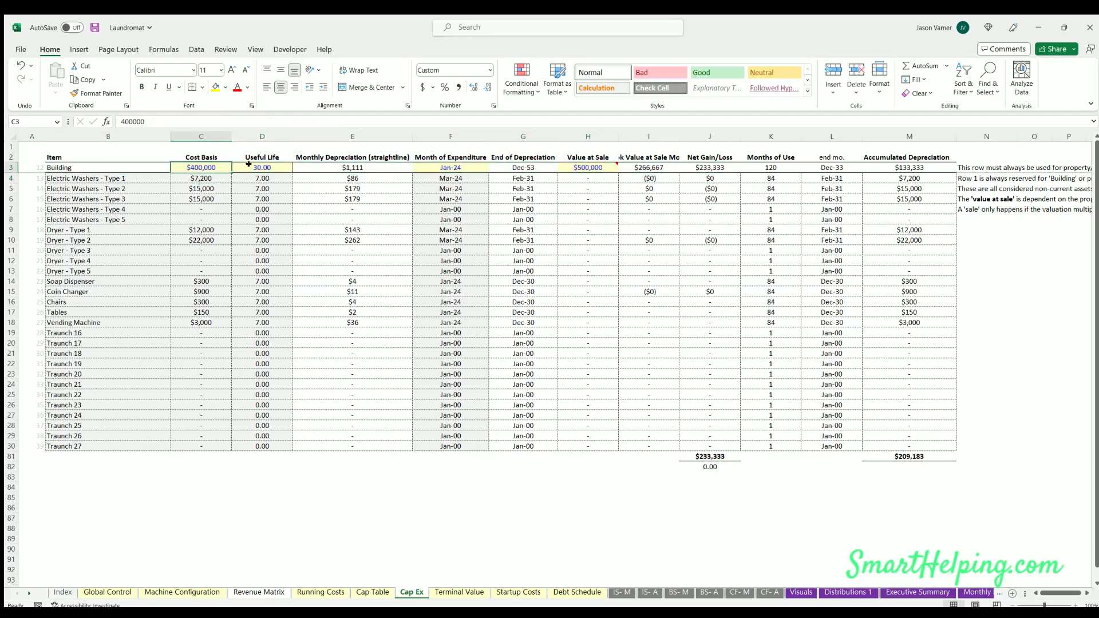
{"action": "left_click", "coordinate": [582, 165]}
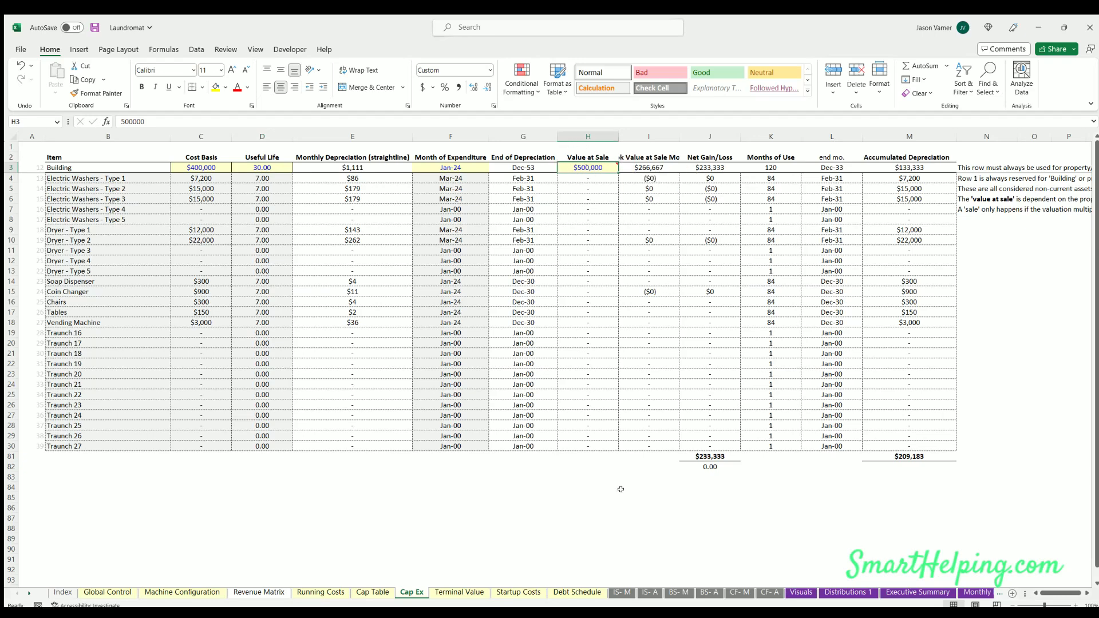
Trace the Terminal Value formulas from trailing 12-month sales and multiple through the CapEx remainder and building proceeds to Total Proceeds from Sale
{"action": "left_click", "coordinate": [462, 592]}
{"action": "left_click", "coordinate": [270, 216]}
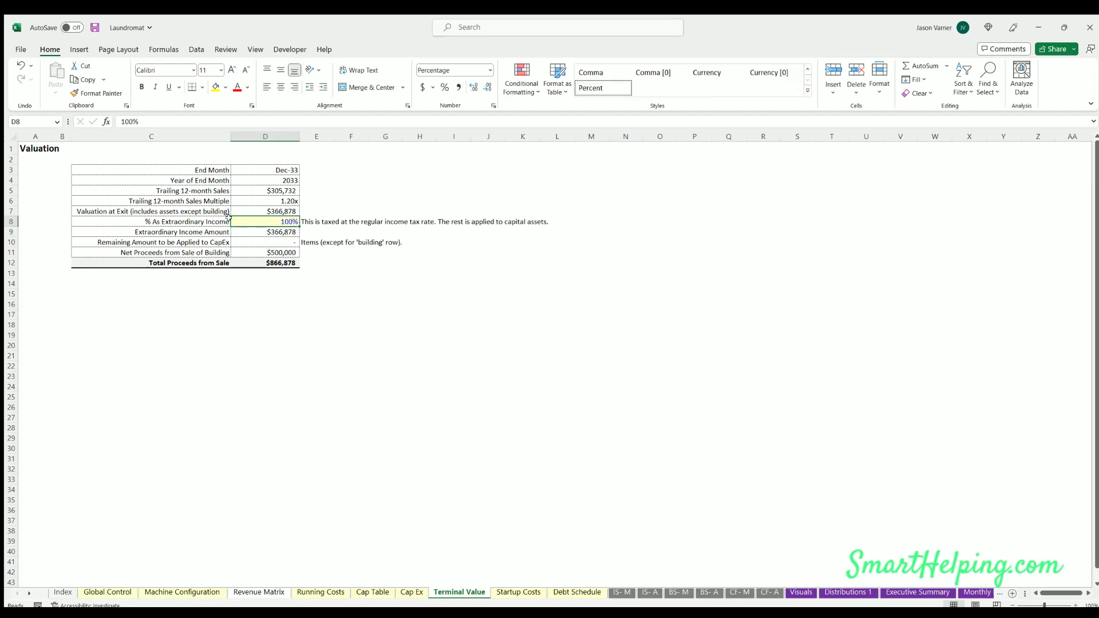
{"action": "left_click", "coordinate": [270, 188]}
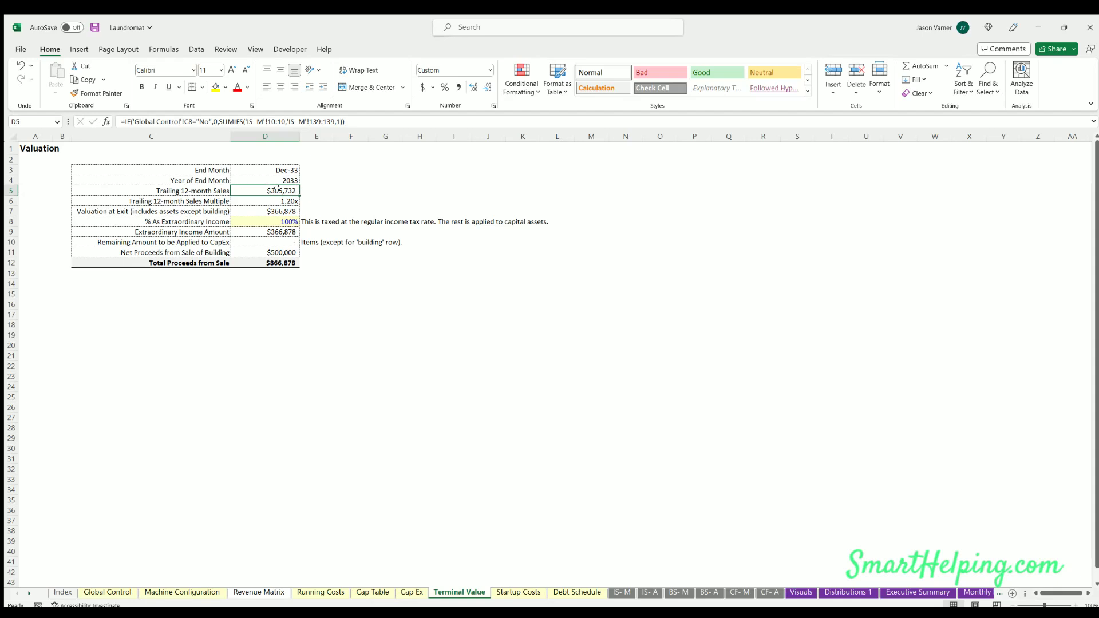
{"action": "left_click", "coordinate": [271, 200]}
{"action": "left_click", "coordinate": [267, 210]}
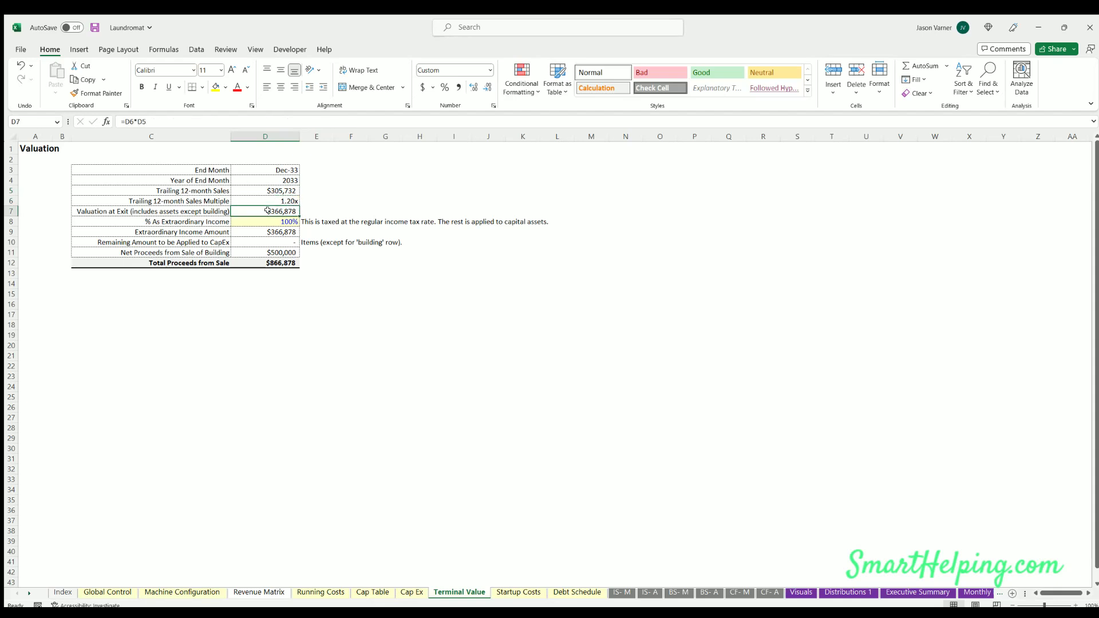
{"action": "left_click", "coordinate": [266, 250]}
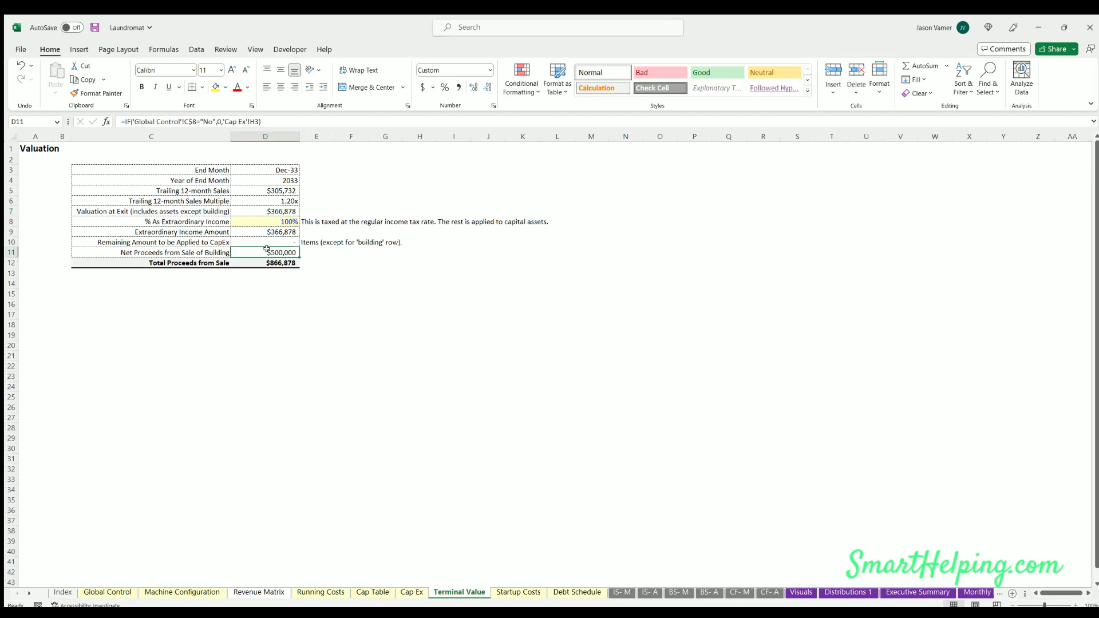
{"action": "left_click", "coordinate": [264, 238]}
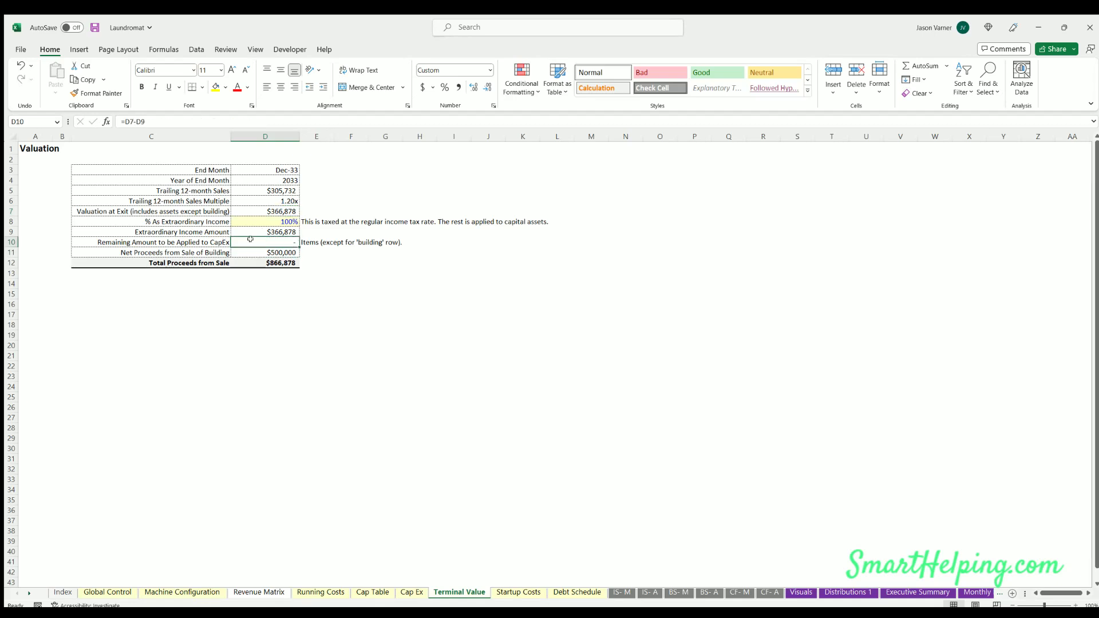
{"action": "left_click", "coordinate": [269, 250]}
{"action": "left_click", "coordinate": [268, 261]}
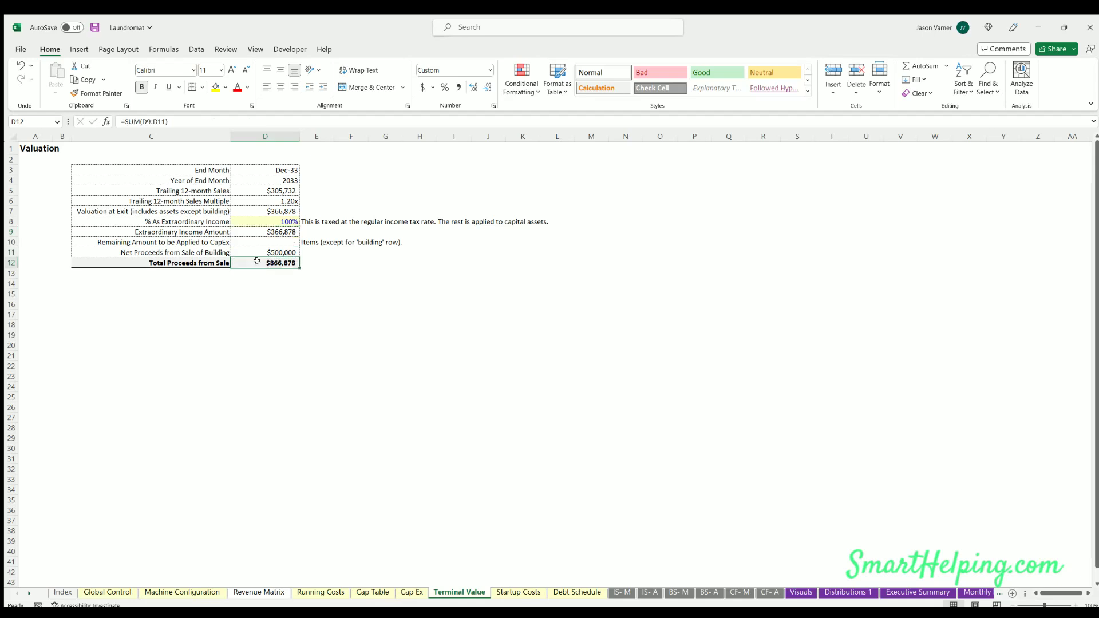
Open the Startup Costs sheet and select the Website cost amount
{"action": "left_click", "coordinate": [512, 591]}
{"action": "key", "text": "Up"}
{"action": "key", "text": "Up"}
{"action": "key", "text": "Up"}
{"action": "key", "text": "Up"}
{"action": "key", "text": "Up"}
{"action": "key", "text": "Up"}
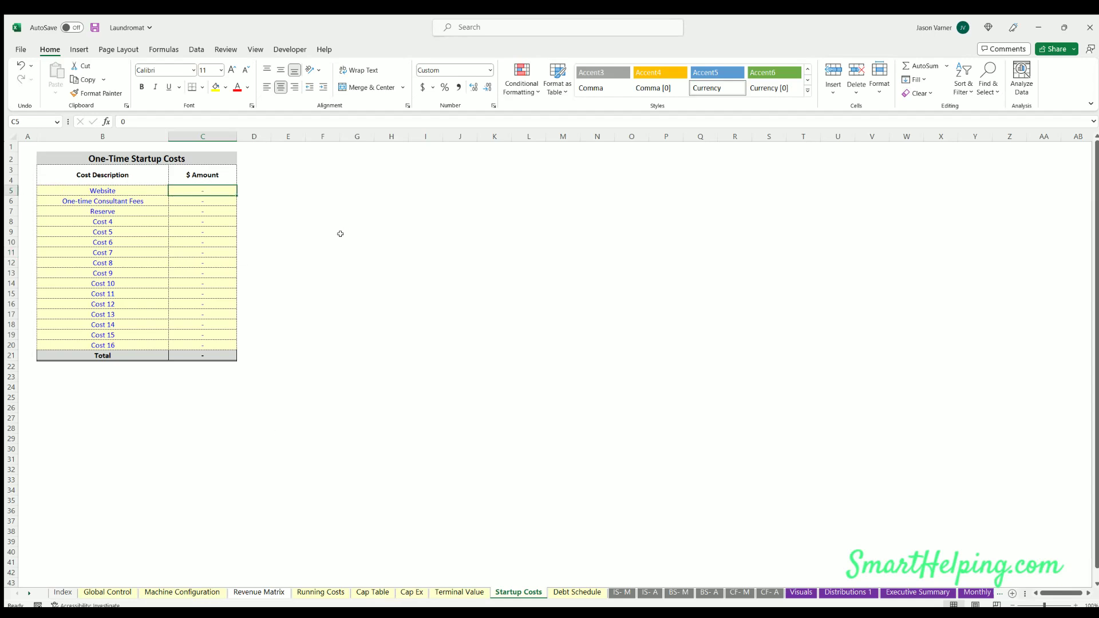
Enter startup costs of $20,000 for Website, $5,000 for One-time Consultant Fees and $25,000 for Reserve, and save the workbook
{"action": "type", "text": "20,000"}
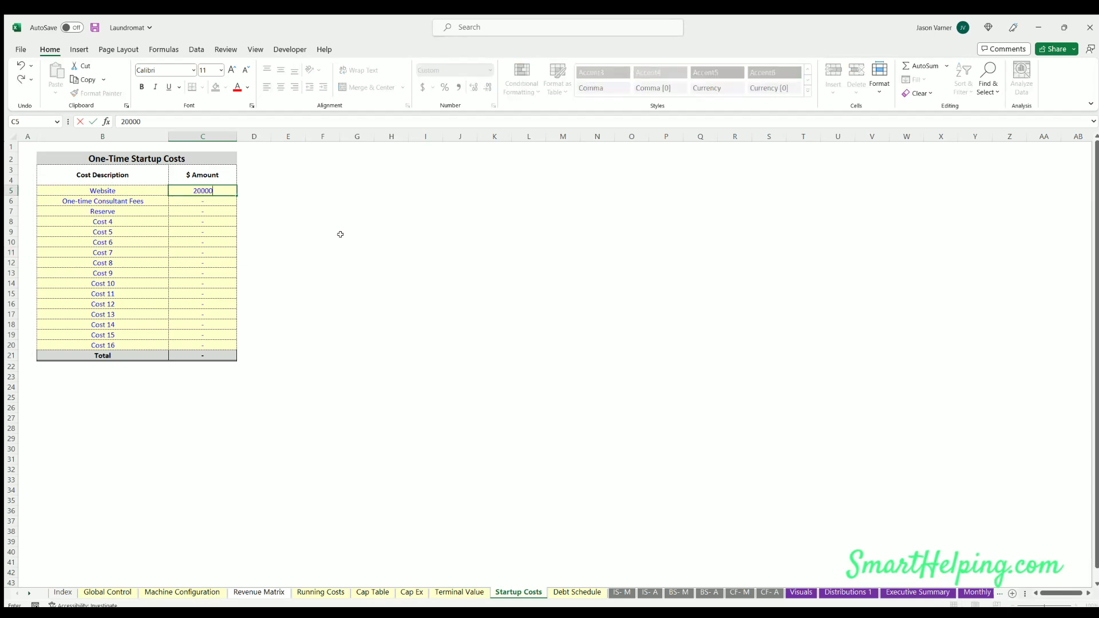
{"action": "key", "text": "Return"}
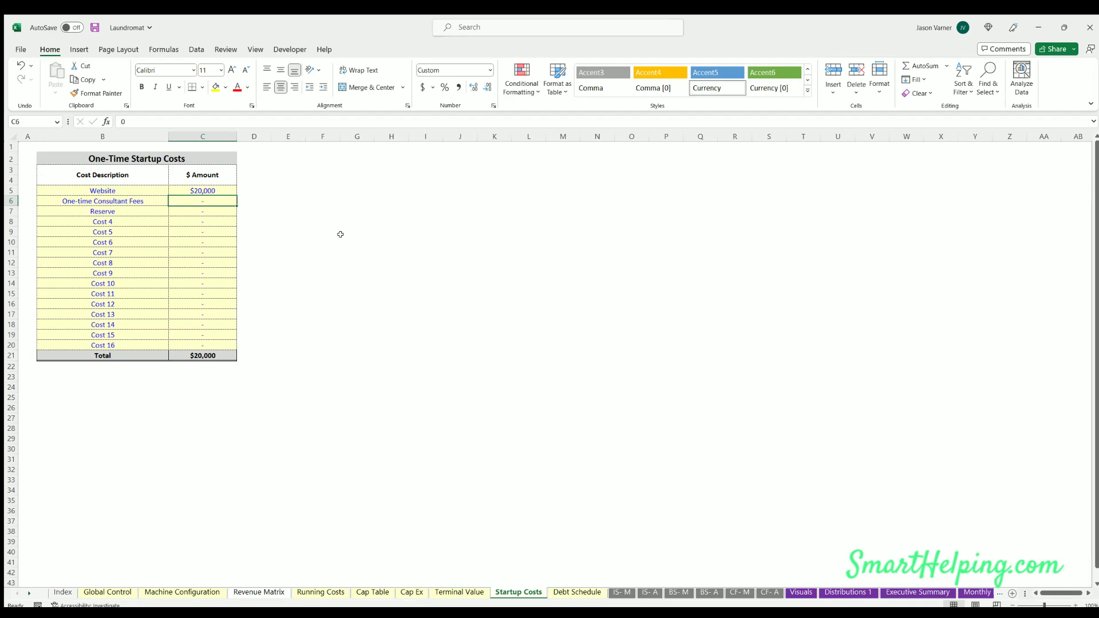
{"action": "type", "text": "5,000"}
{"action": "key", "text": "Return"}
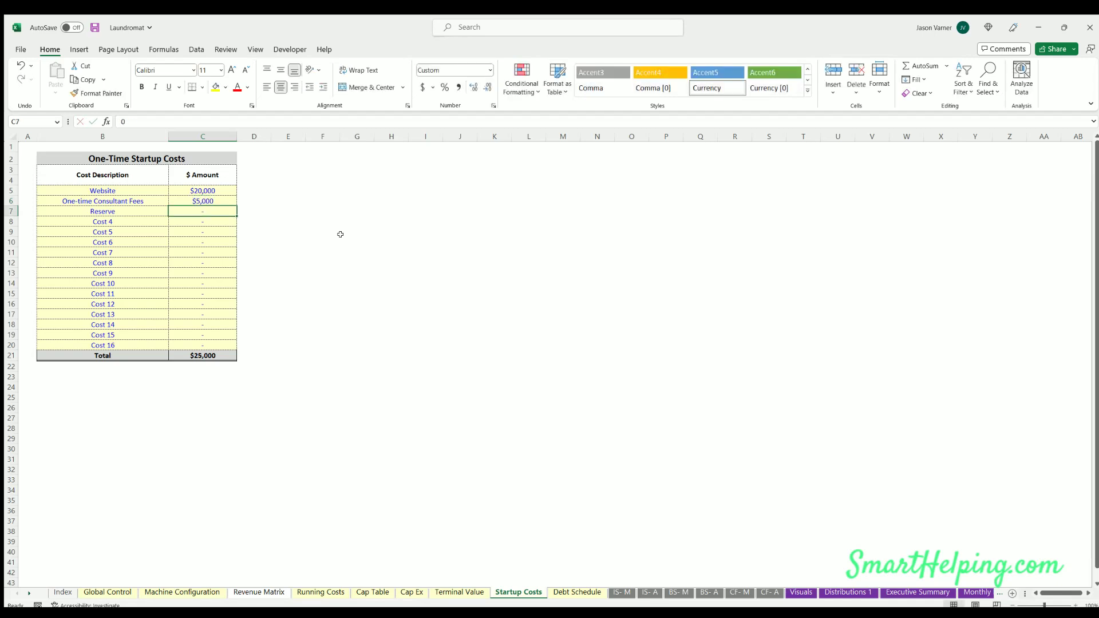
{"action": "type", "text": "25,000"}
{"action": "key", "text": "Return"}
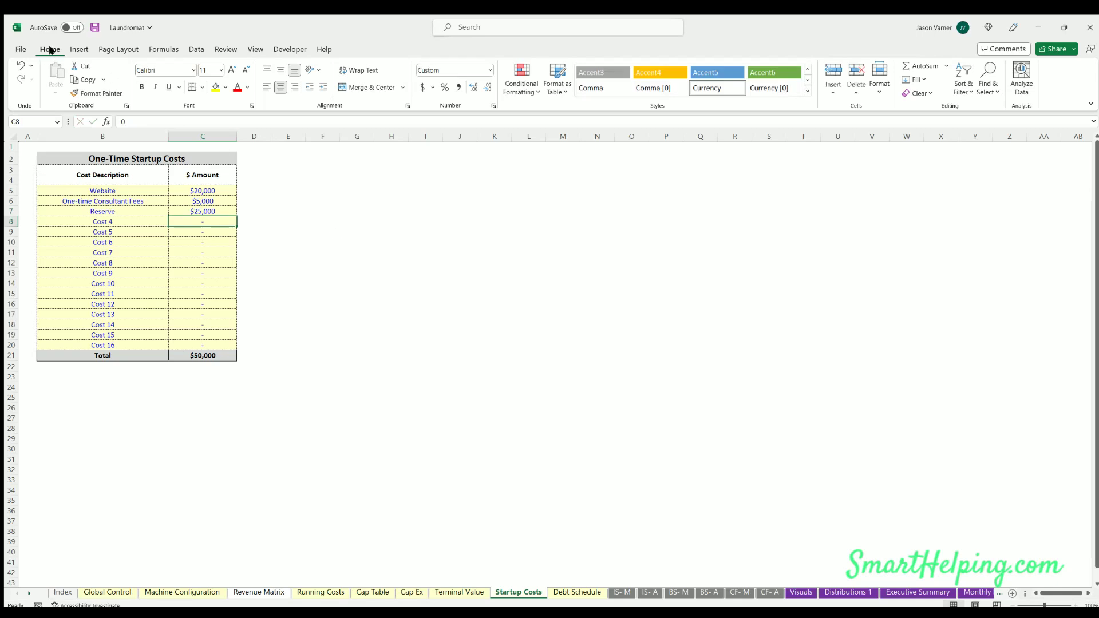
{"action": "left_click", "coordinate": [94, 28]}
Review the Reserve startup cost and the Cap Table's Total Equity Required and OverFlow funding formulas
{"action": "left_click", "coordinate": [207, 208]}
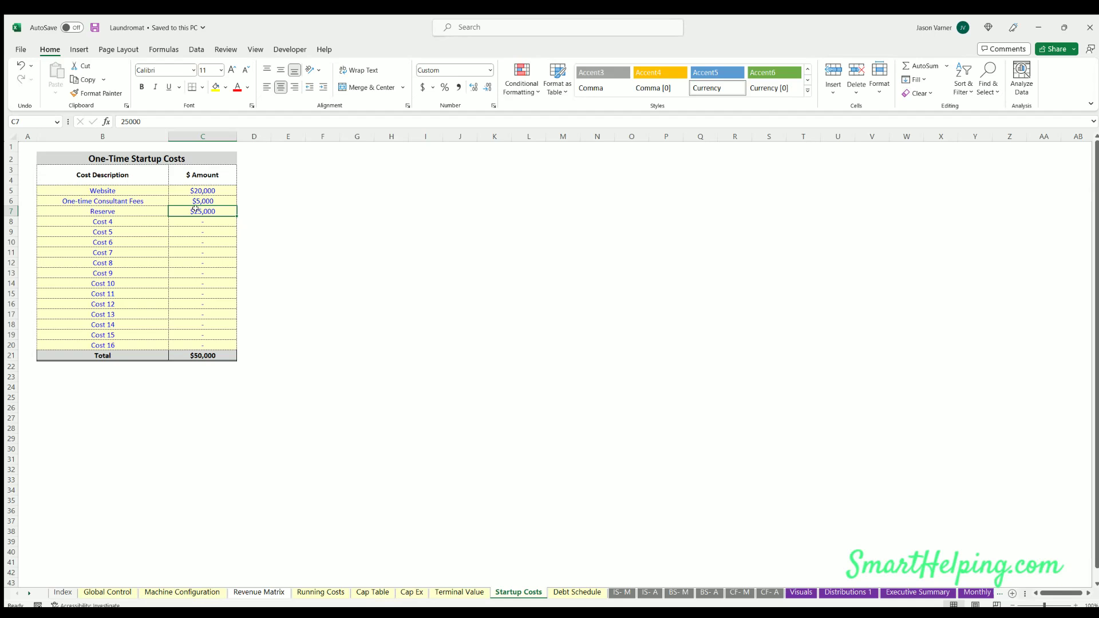
{"action": "left_click", "coordinate": [110, 210]}
{"action": "left_click", "coordinate": [184, 209]}
{"action": "left_click", "coordinate": [144, 209]}
{"action": "left_click", "coordinate": [182, 209]}
{"action": "left_click", "coordinate": [151, 209]}
{"action": "left_click", "coordinate": [184, 209]}
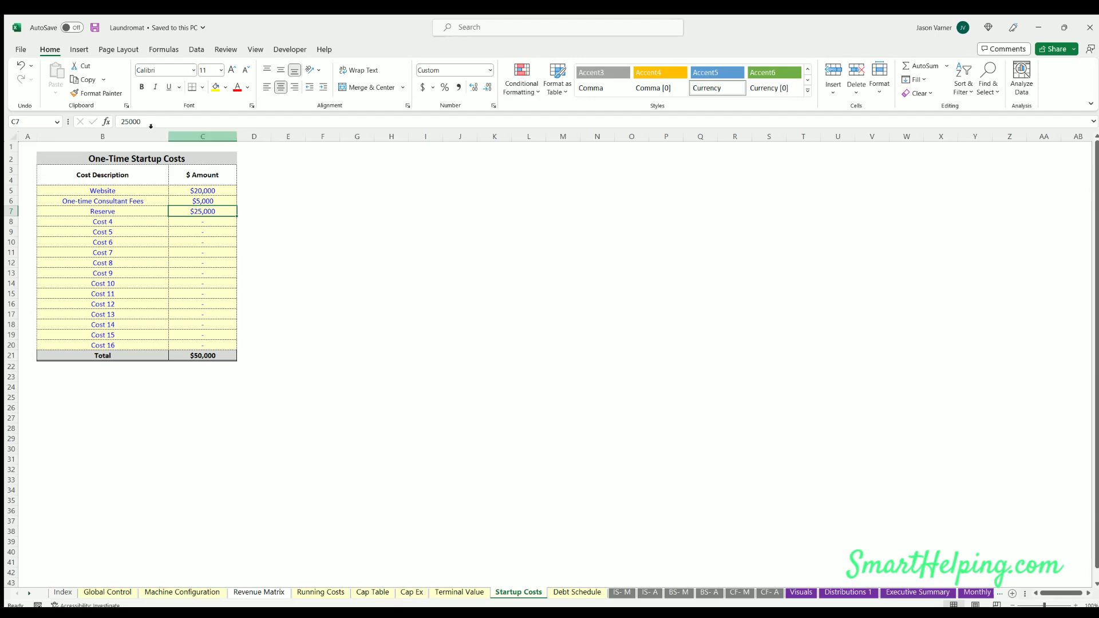
{"action": "left_click", "coordinate": [373, 592]}
{"action": "left_click", "coordinate": [230, 162]}
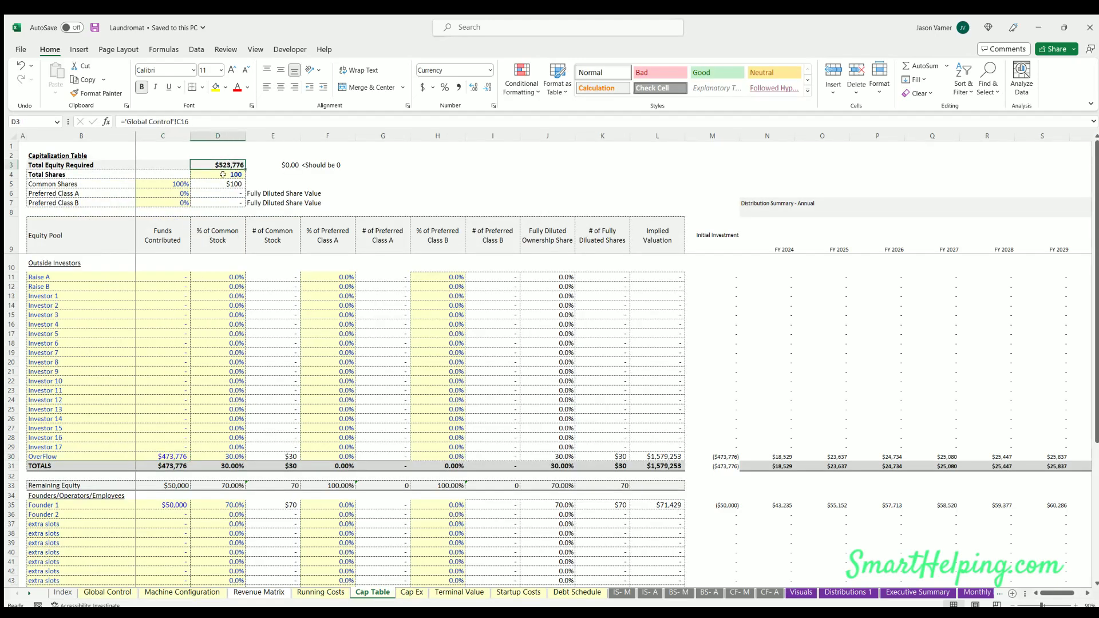
{"action": "left_click", "coordinate": [172, 458]}
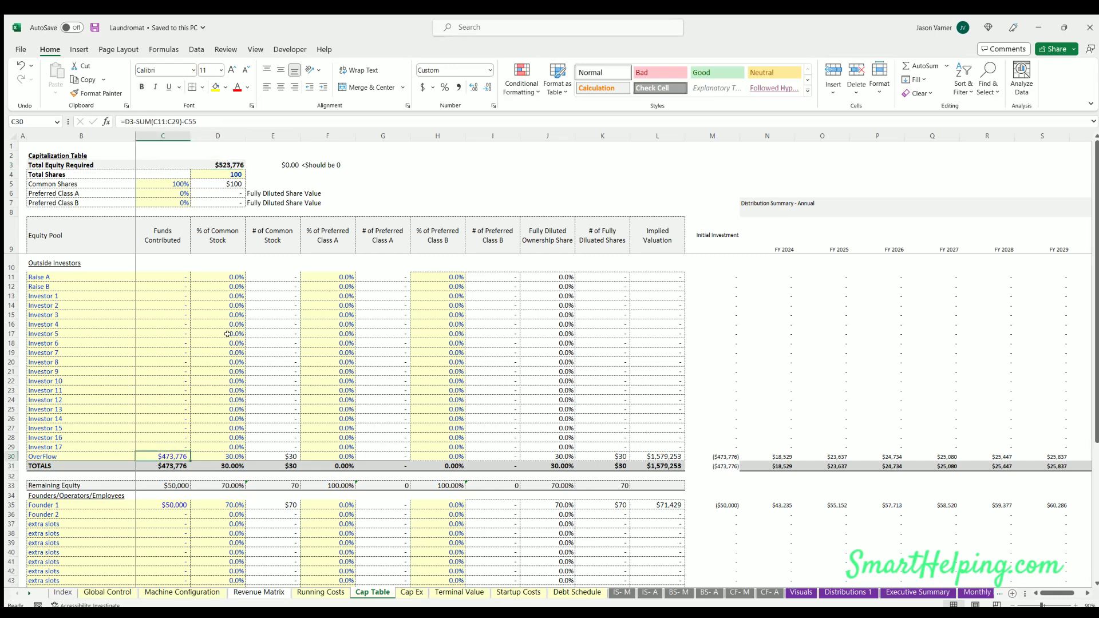
{"action": "left_click", "coordinate": [239, 164]}
{"action": "left_click", "coordinate": [518, 592]}
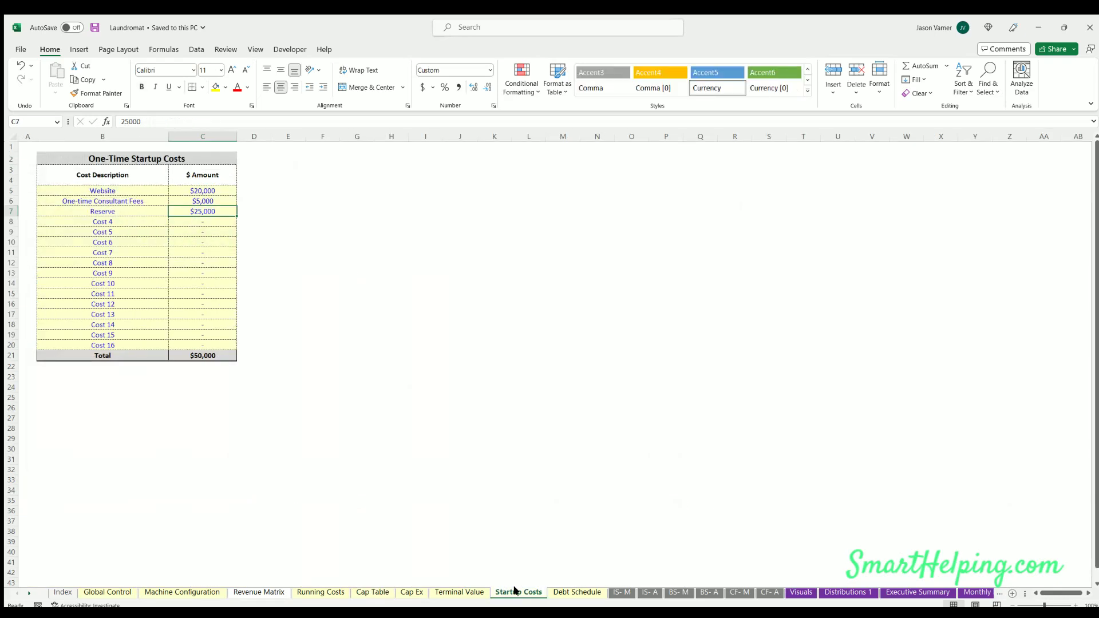
Set Traditional Debt Funding on the Global Control sheet to $100,000
{"action": "left_click", "coordinate": [571, 593]}
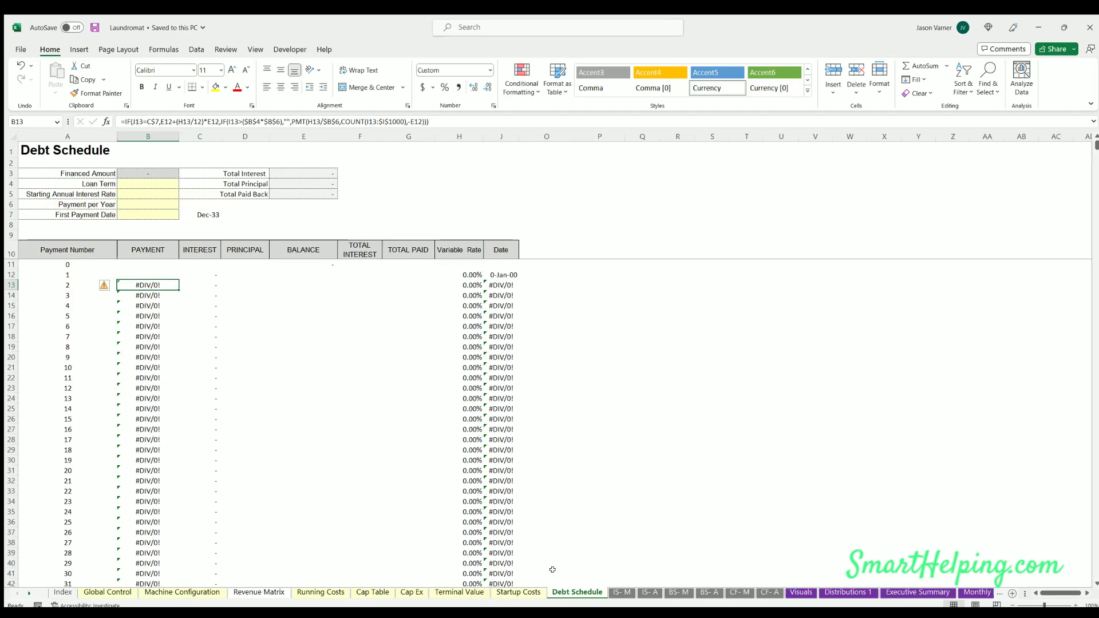
{"action": "left_click", "coordinate": [108, 592]}
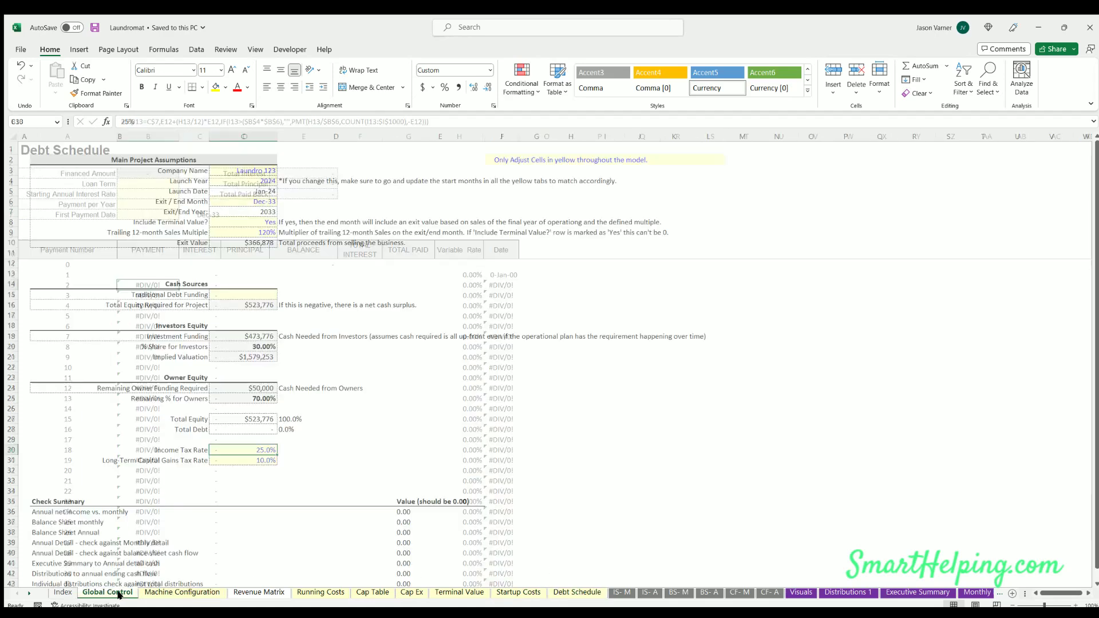
{"action": "left_click", "coordinate": [261, 304]}
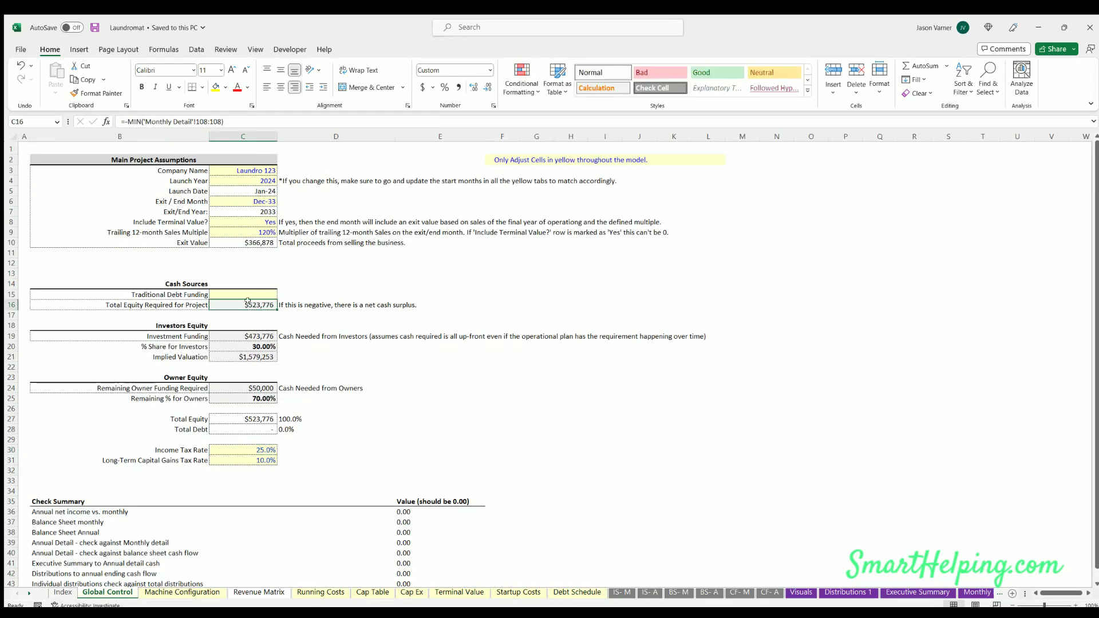
{"action": "left_click", "coordinate": [235, 292]}
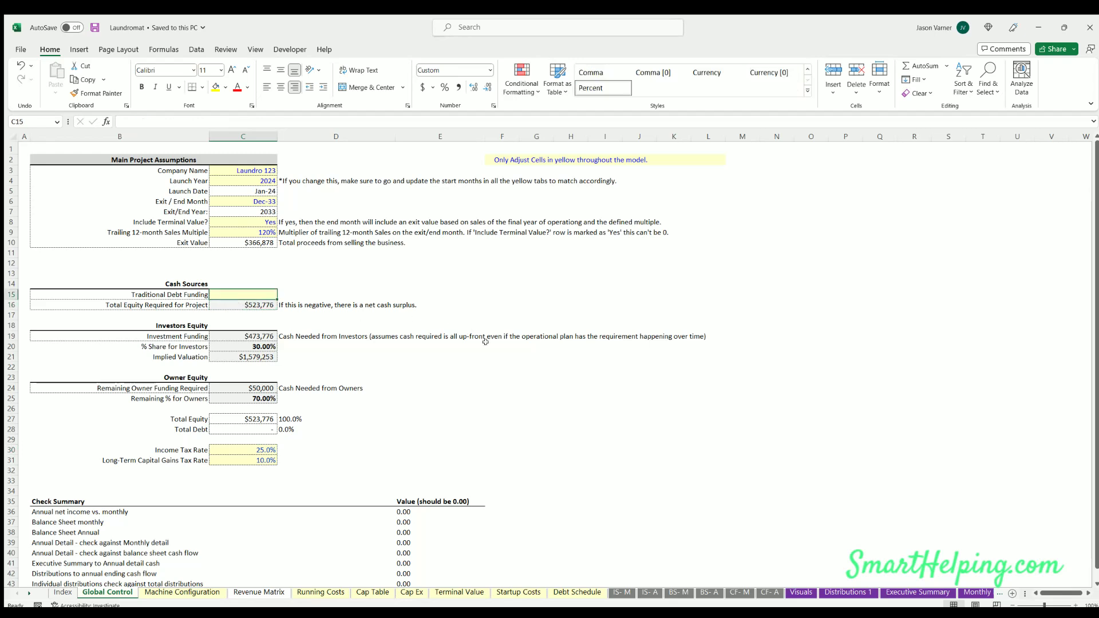
{"action": "type", "text": "100000"}
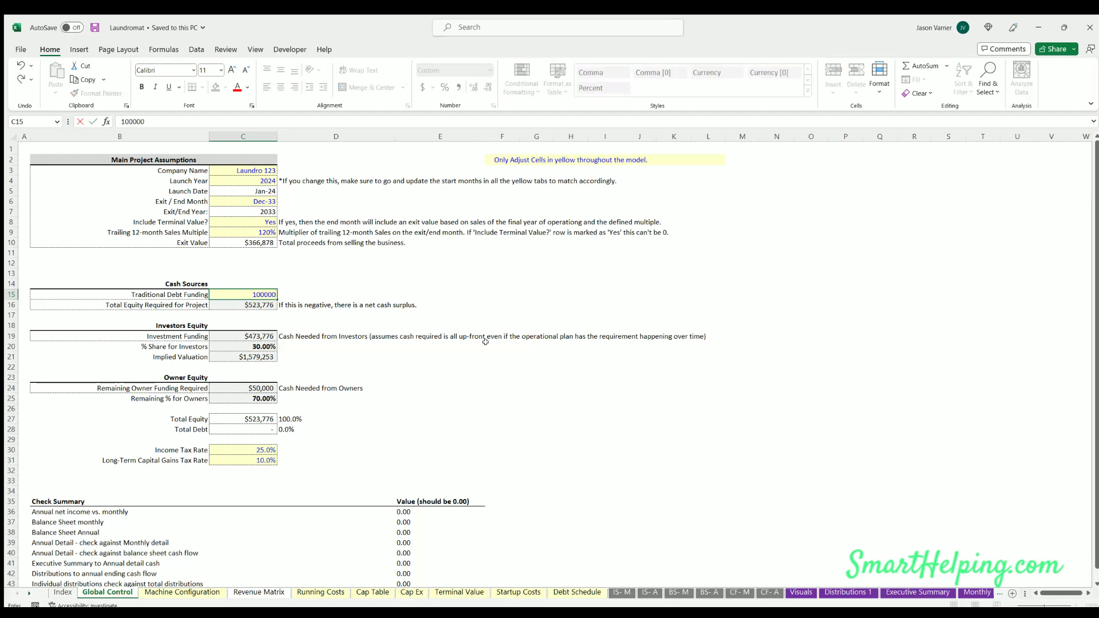
{"action": "key", "text": "Return"}
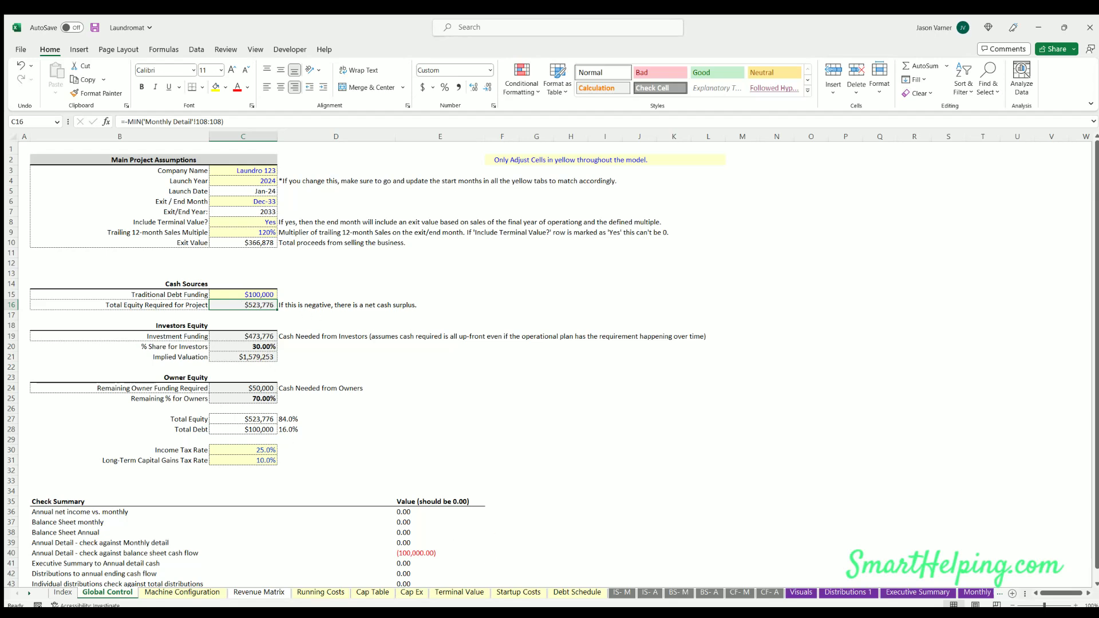
Set the Debt Schedule's loan term to 30, starting annual interest rate to 5%, payments per year to 12 and first payment date to Jan-24
{"action": "left_click", "coordinate": [576, 591]}
{"action": "left_click", "coordinate": [167, 212]}
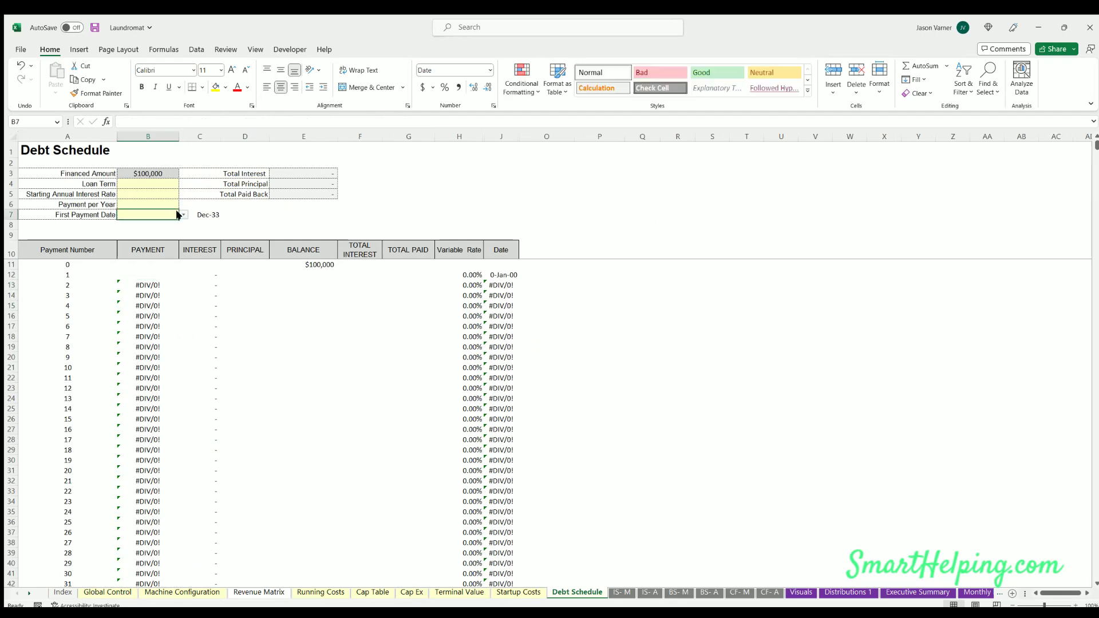
{"action": "left_click", "coordinate": [147, 223]}
{"action": "left_click", "coordinate": [148, 183]}
{"action": "type", "text": "30"}
{"action": "key", "text": "Return"}
{"action": "type", "text": "5"}
{"action": "key", "text": "Return"}
{"action": "type", "text": "12"}
{"action": "key", "text": "Return"}
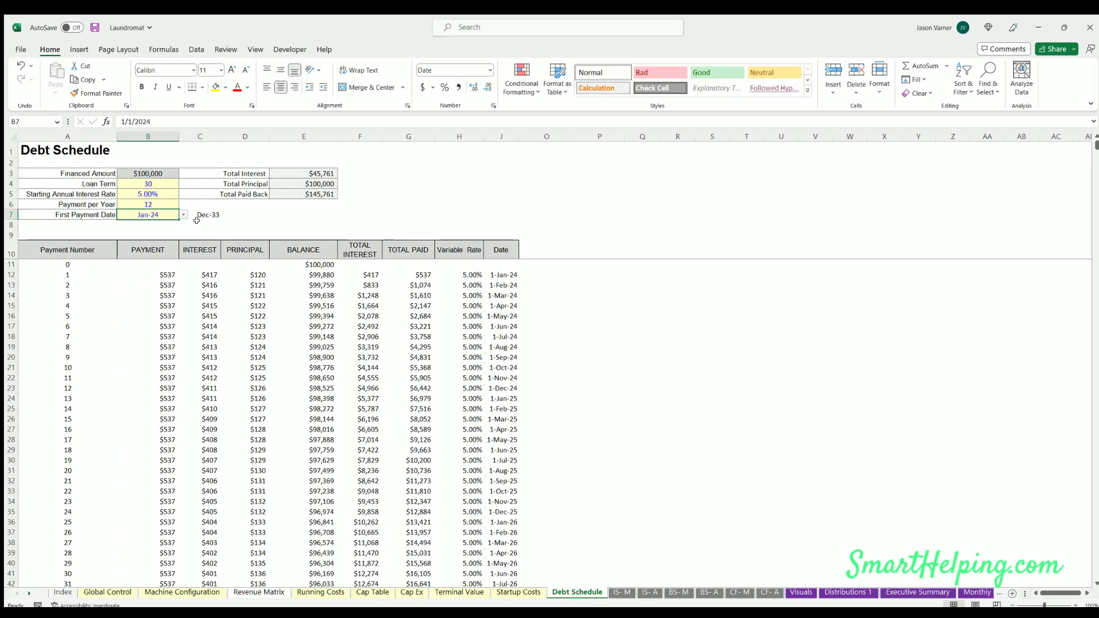
Check the Total Equity Required on Global Control and the loan payments around the Dec-33 exit on the Debt Schedule
{"action": "left_click", "coordinate": [107, 592]}
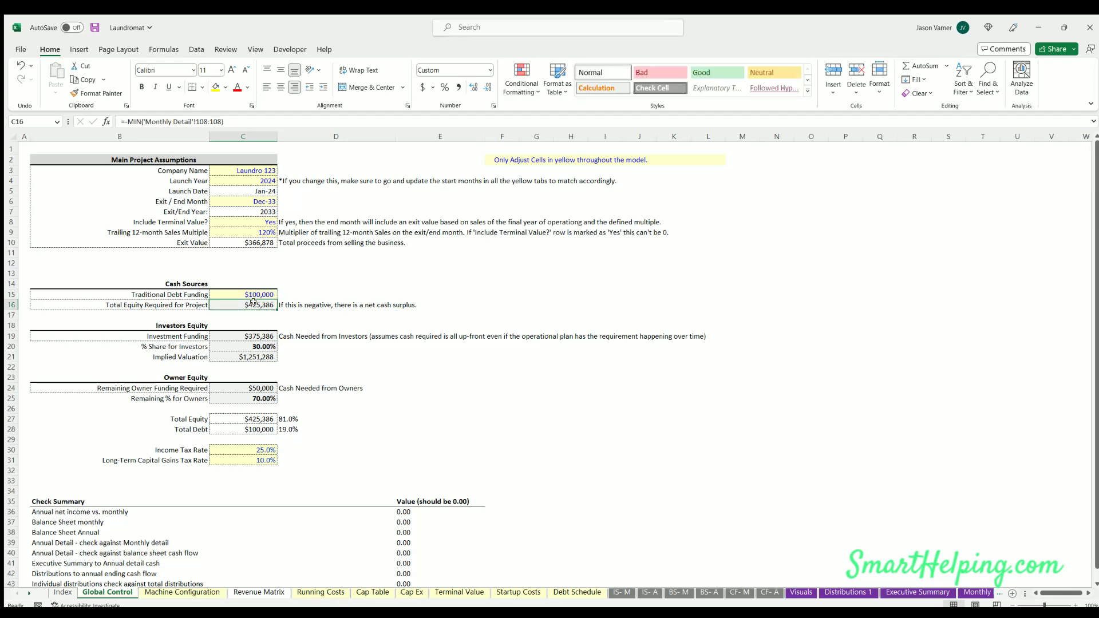
{"action": "left_click", "coordinate": [577, 593]}
{"action": "scroll", "coordinate": [259, 379], "scroll_direction": "down", "scroll_amount": 20}
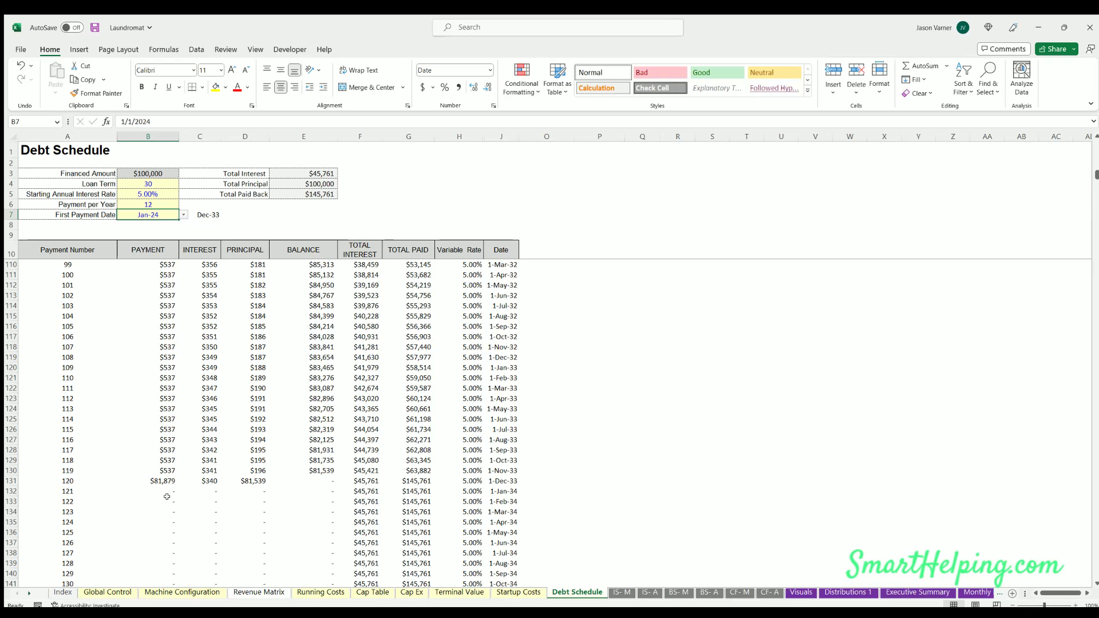
Review the monthly income statement from revenue and variable costs through operating expenses, interest and depreciation to net income
{"action": "left_click", "coordinate": [620, 593]}
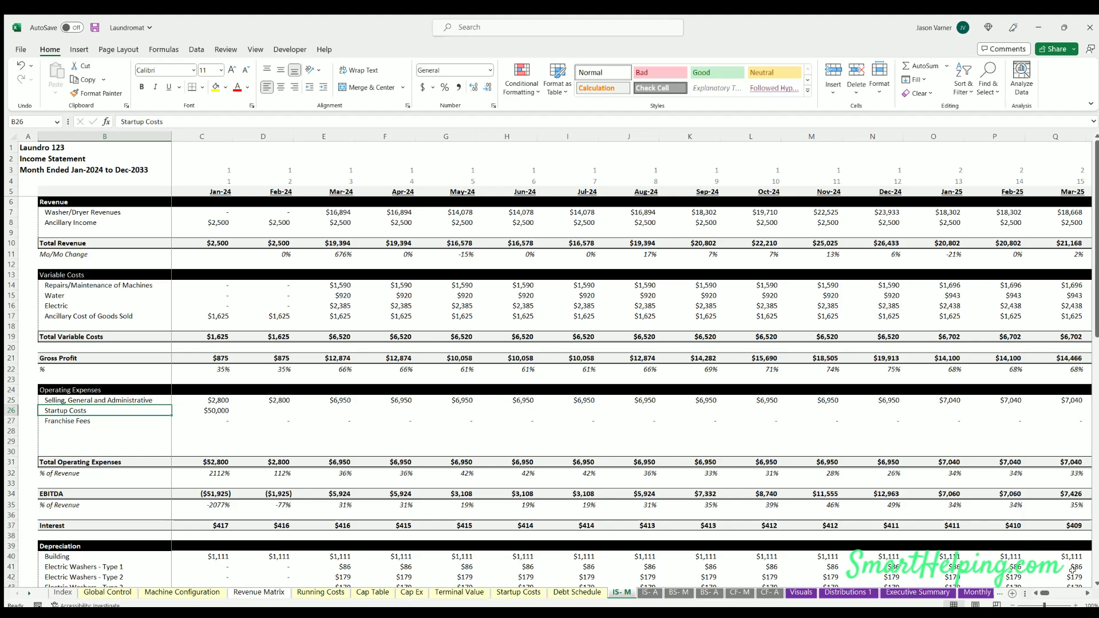
{"action": "scroll", "coordinate": [1047, 593], "scroll_direction": "right", "scroll_amount": 20}
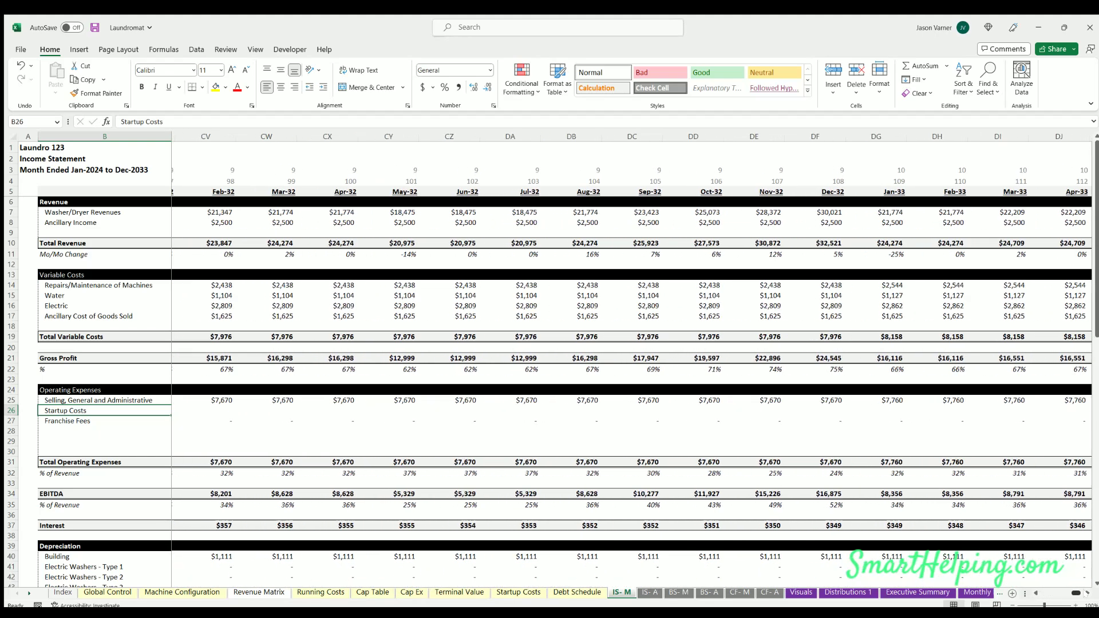
{"action": "scroll", "coordinate": [1051, 598], "scroll_direction": "left", "scroll_amount": 20}
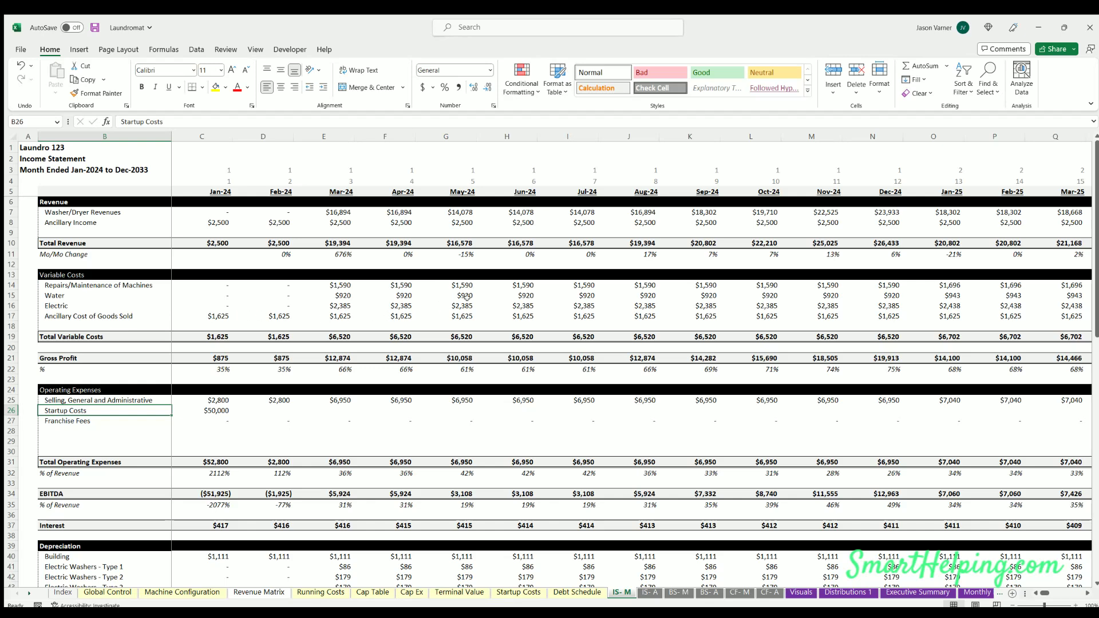
{"action": "scroll", "coordinate": [297, 350], "scroll_direction": "down", "scroll_amount": 4}
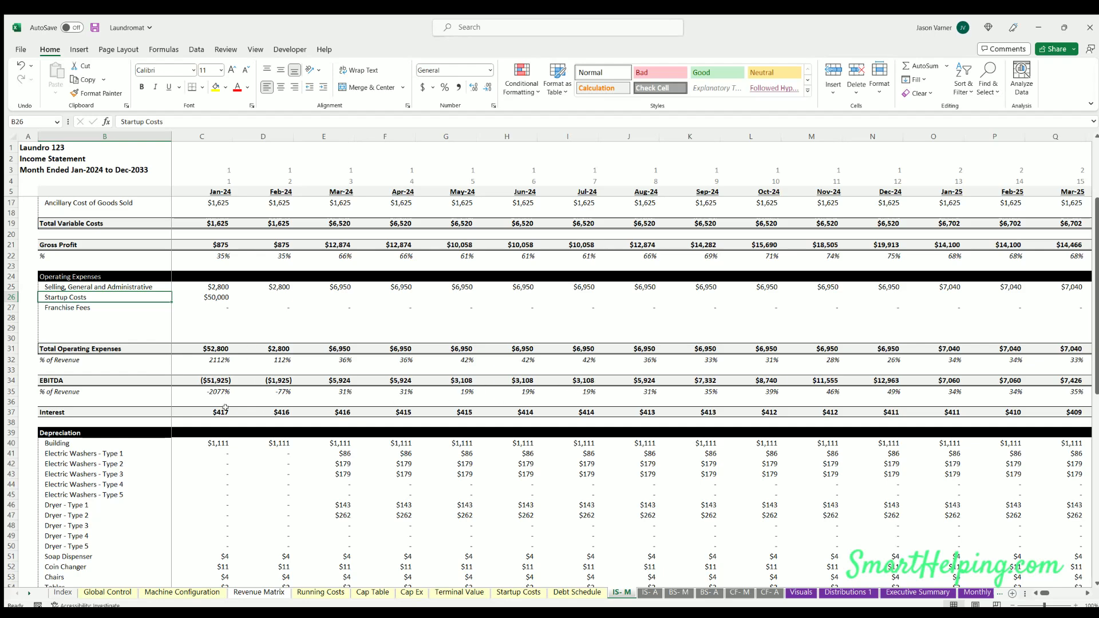
{"action": "scroll", "coordinate": [199, 393], "scroll_direction": "down", "scroll_amount": 4}
{"action": "scroll", "coordinate": [307, 376], "scroll_direction": "down", "scroll_amount": 4}
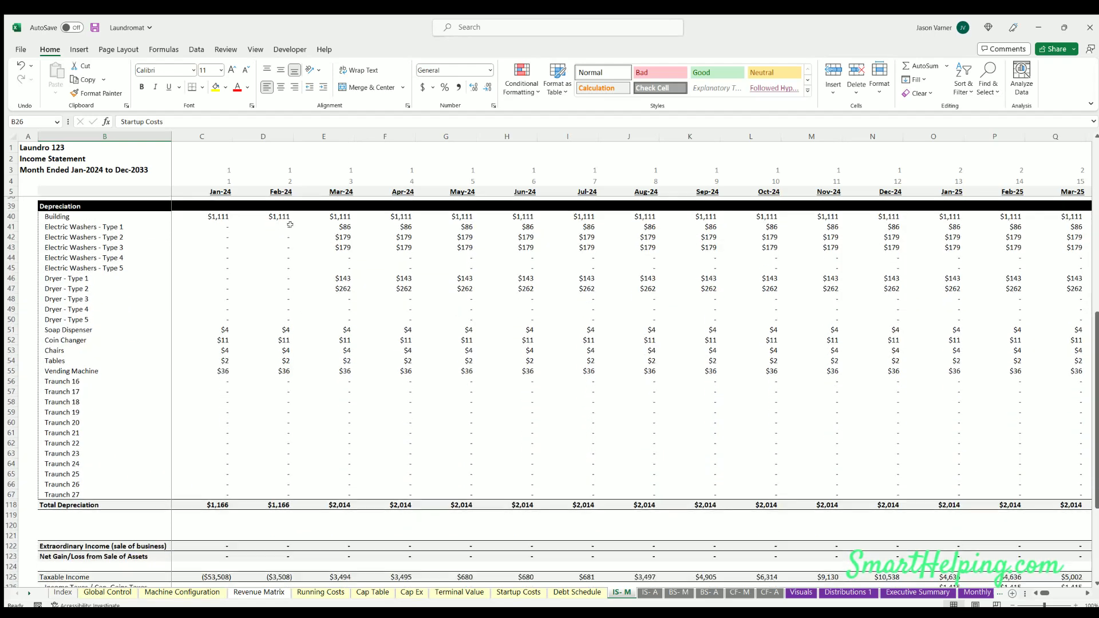
{"action": "scroll", "coordinate": [367, 409], "scroll_direction": "down", "scroll_amount": 8}
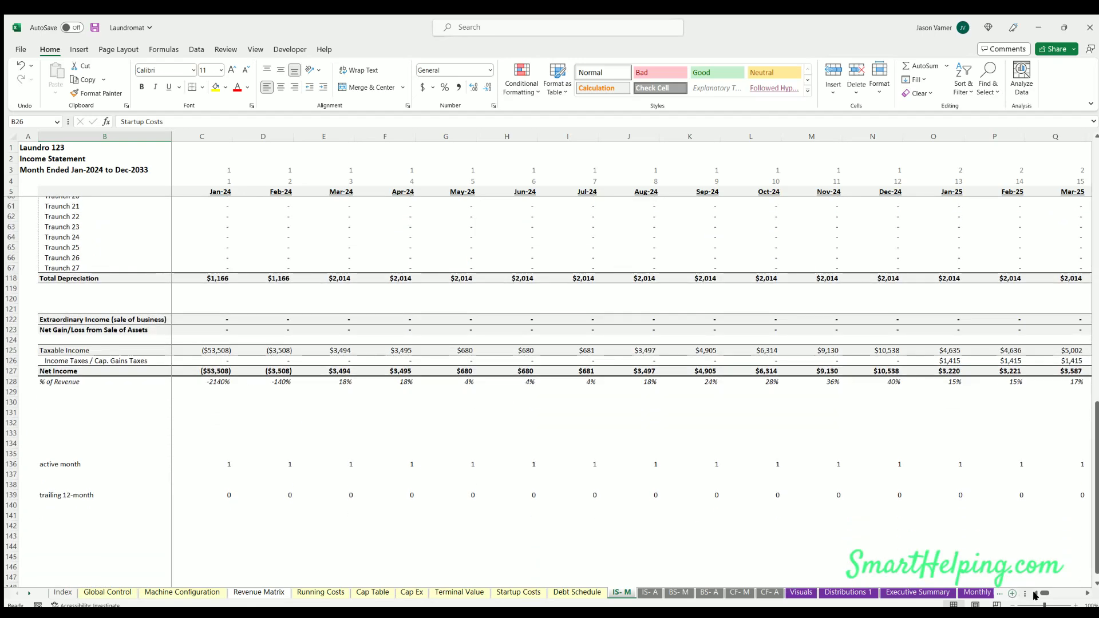
Inspect the Dec-33 formulas for extraordinary income, net gain/loss from sale of assets and income taxes in the monthly income statement
{"action": "left_click_drag", "start_coordinate": [1045, 593], "coordinate": [1078, 593]}
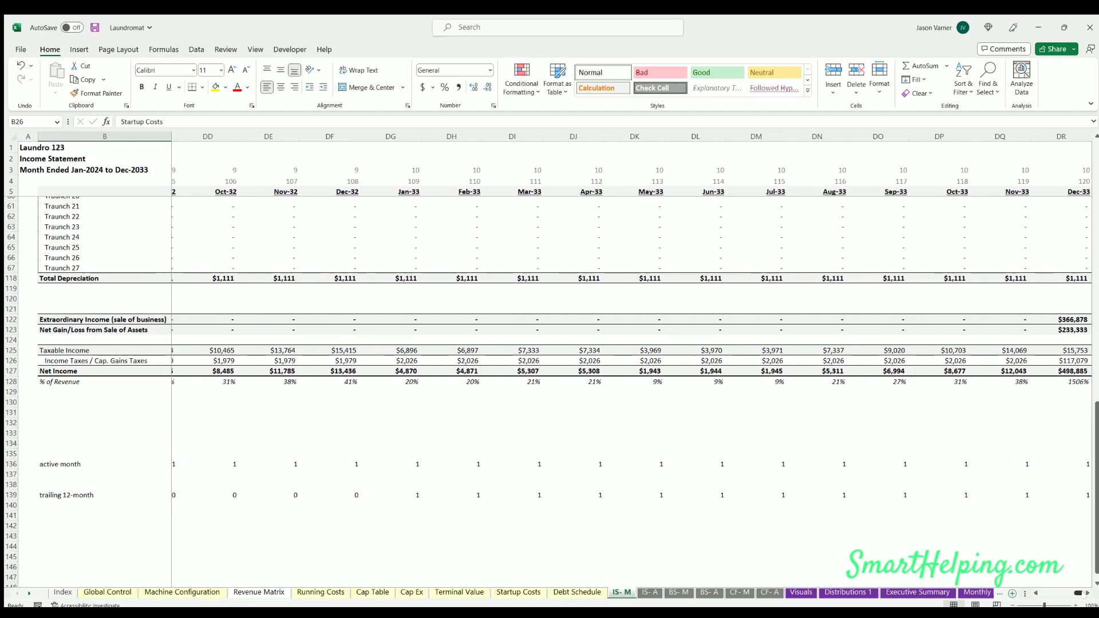
{"action": "left_click", "coordinate": [1068, 319]}
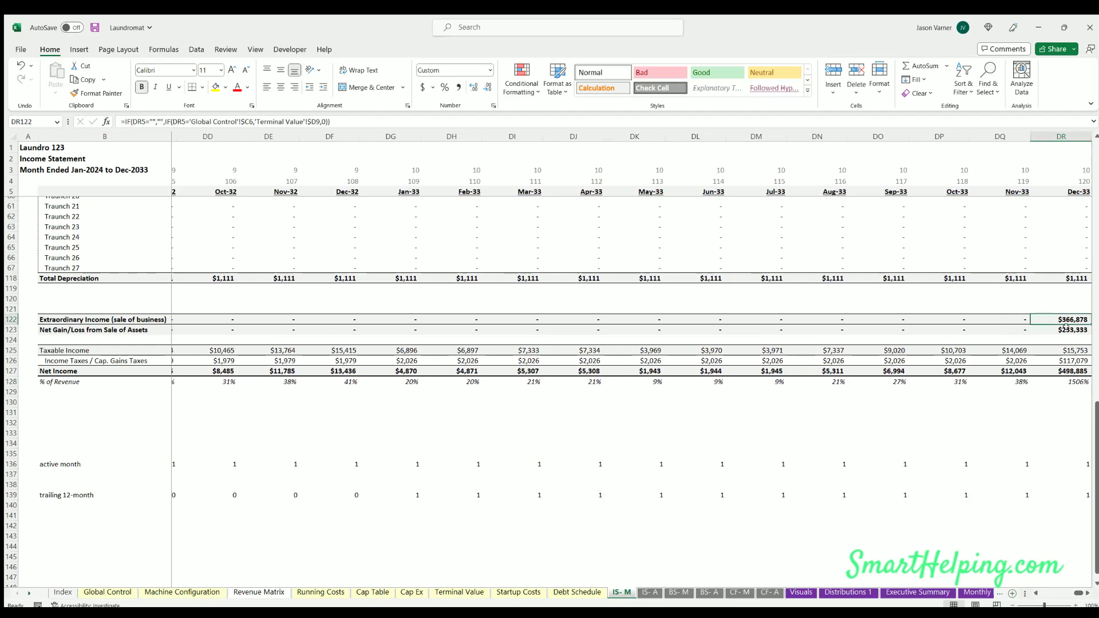
{"action": "key", "text": "Down"}
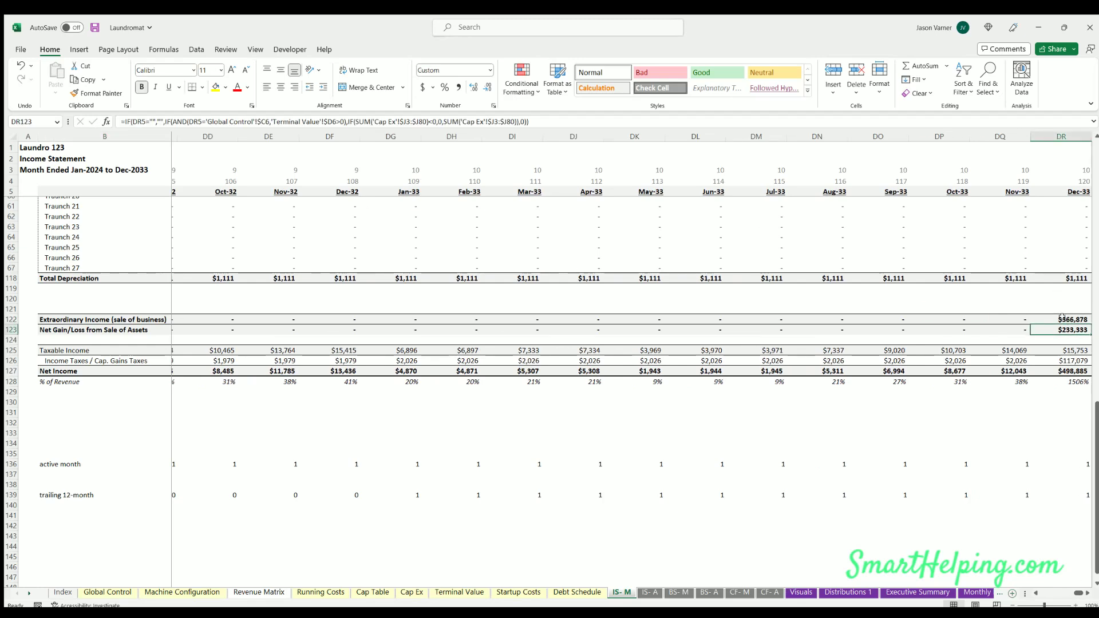
{"action": "key", "text": "Down"}
{"action": "key", "text": "Down"}
{"action": "key", "text": "Down"}
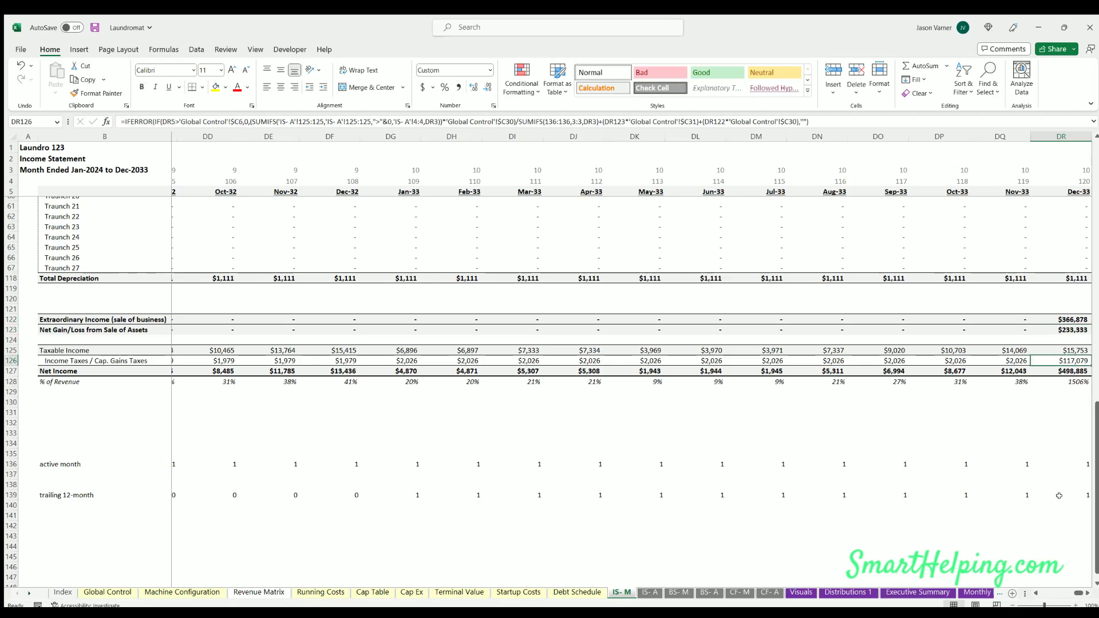
{"action": "left_click_drag", "start_coordinate": [1077, 593], "coordinate": [1045, 593]}
{"action": "scroll", "coordinate": [311, 436], "scroll_direction": "up", "scroll_amount": 18}
Review the annual income statement for FY 2024 to FY 2033 from revenue down to net income
{"action": "left_click", "coordinate": [648, 591]}
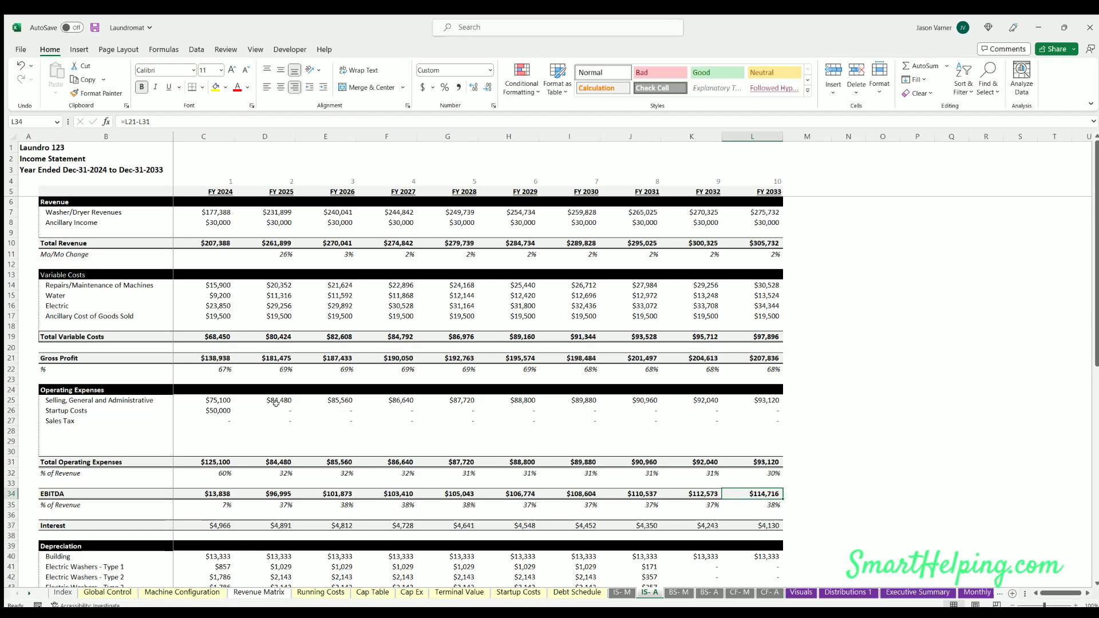
{"action": "scroll", "coordinate": [206, 271], "scroll_direction": "down", "scroll_amount": 15}
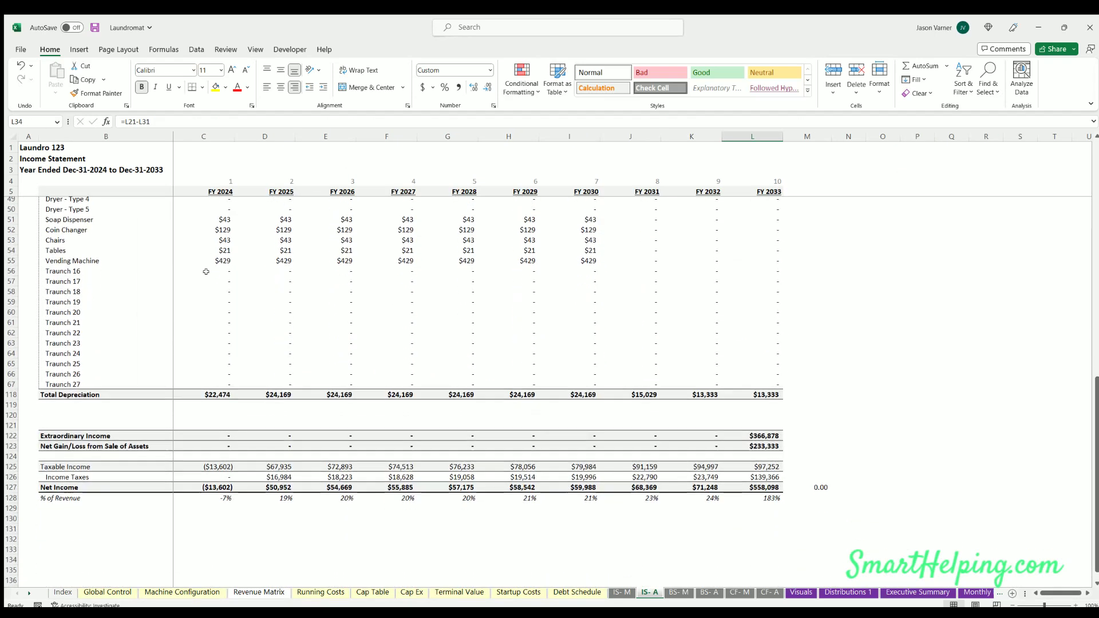
{"action": "scroll", "coordinate": [206, 271], "scroll_direction": "up", "scroll_amount": 15}
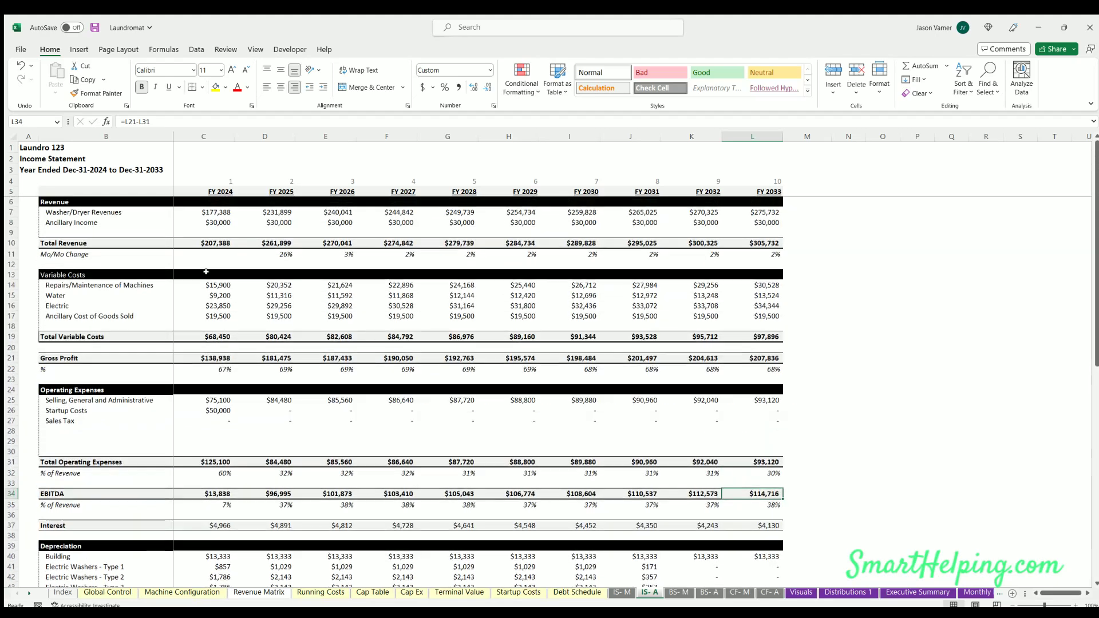
Review the monthly balance sheet's cash, non-current assets, accumulated depreciation and total assets
{"action": "left_click", "coordinate": [676, 592]}
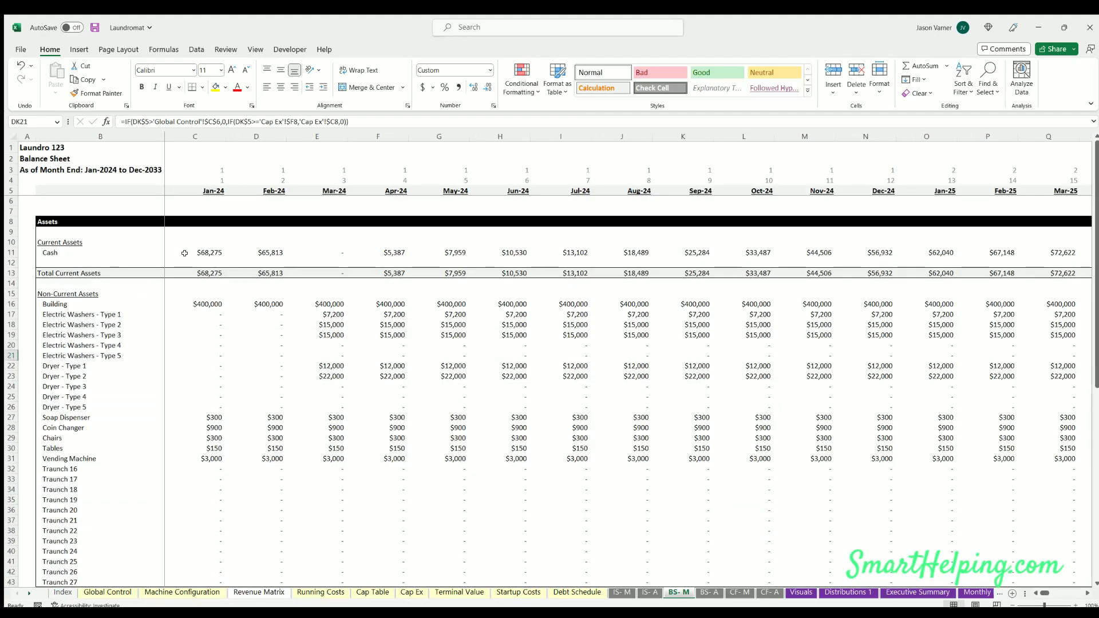
{"action": "scroll", "coordinate": [64, 297], "scroll_direction": "down", "scroll_amount": 4}
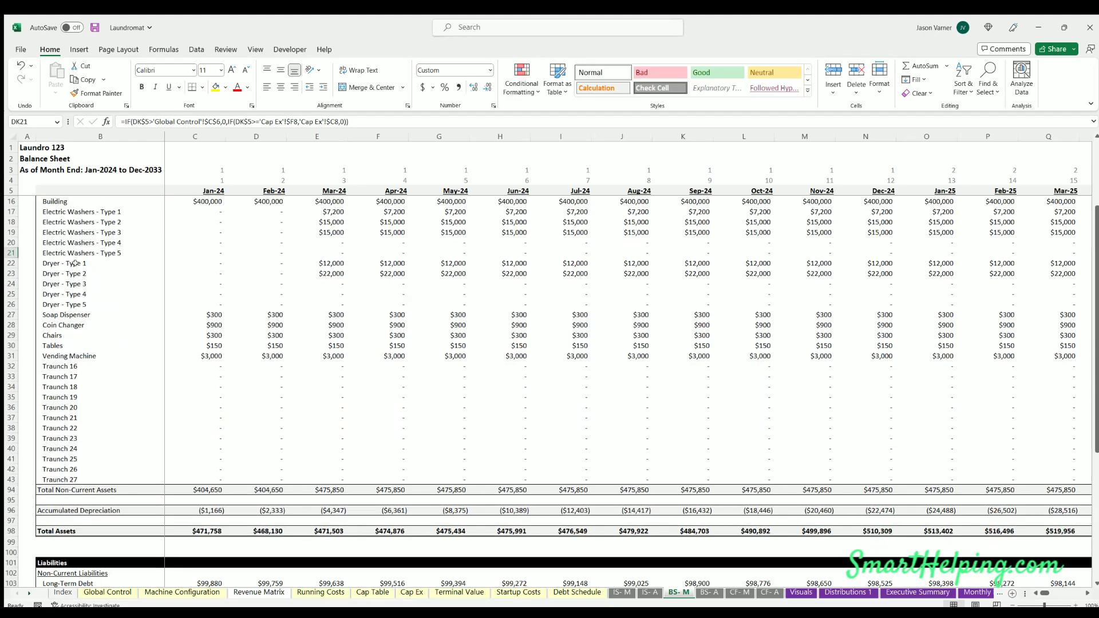
{"action": "scroll", "coordinate": [59, 306], "scroll_direction": "up", "scroll_amount": 4}
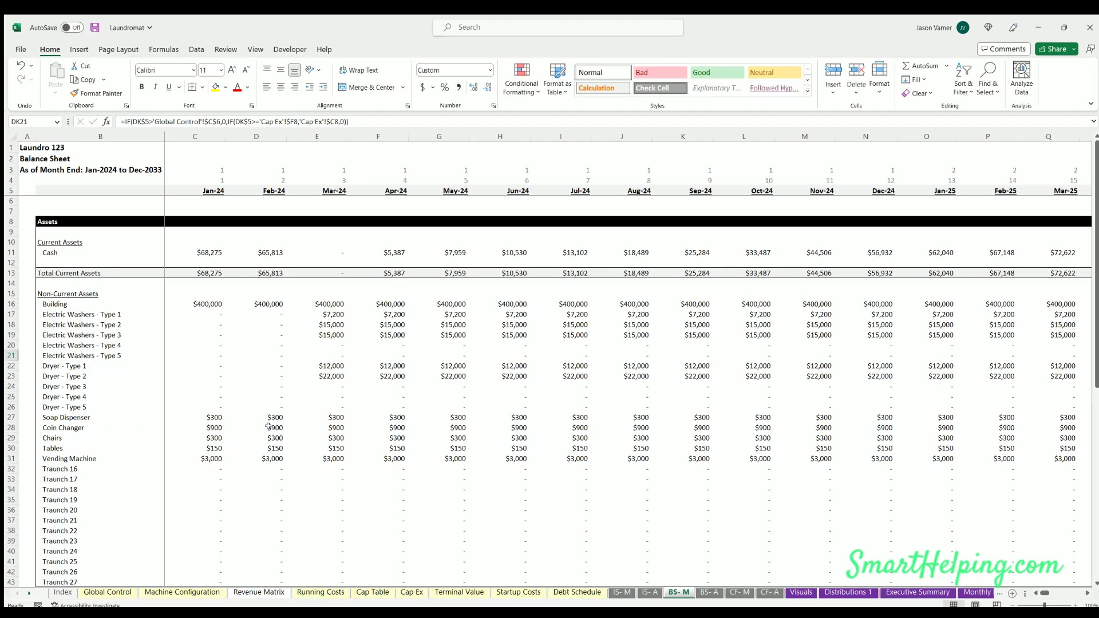
Review the monthly balance sheet's total assets, long-term debt, owner equity and check row from Jan-24 through Dec-33
{"action": "scroll", "coordinate": [588, 364], "scroll_direction": "down", "scroll_amount": 7}
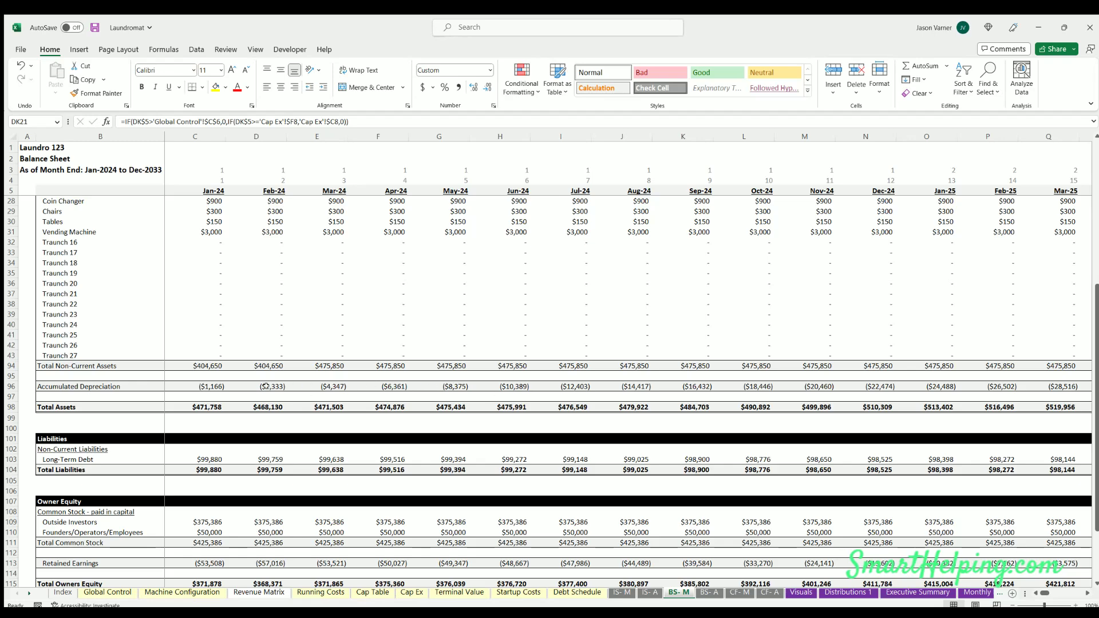
{"action": "scroll", "coordinate": [265, 386], "scroll_direction": "down", "scroll_amount": 4}
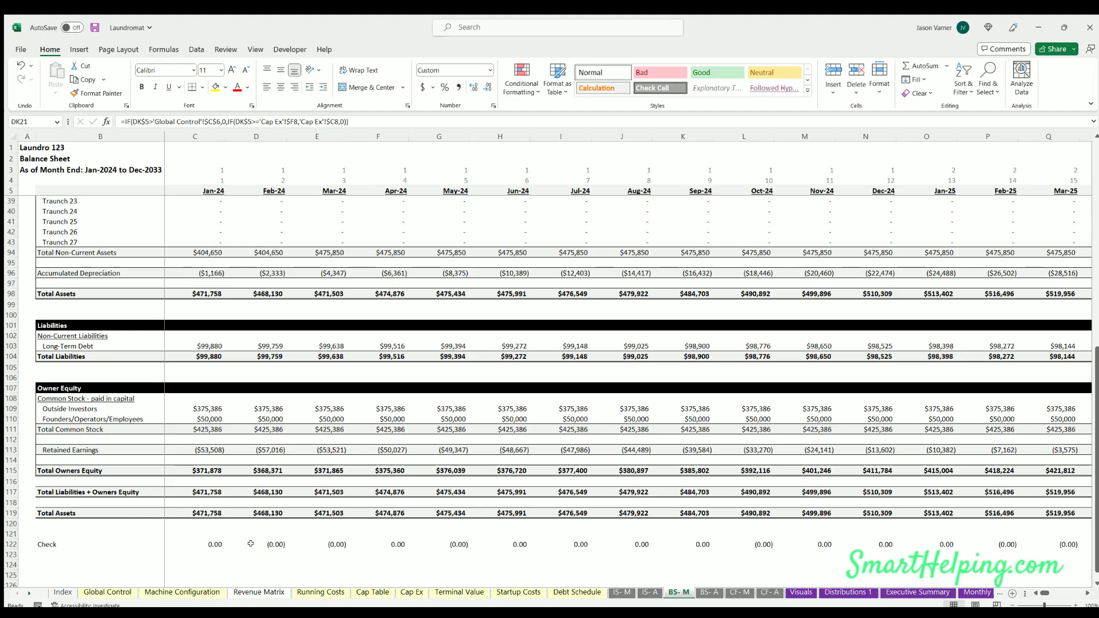
{"action": "left_click_drag", "start_coordinate": [1042, 593], "coordinate": [1080, 593]}
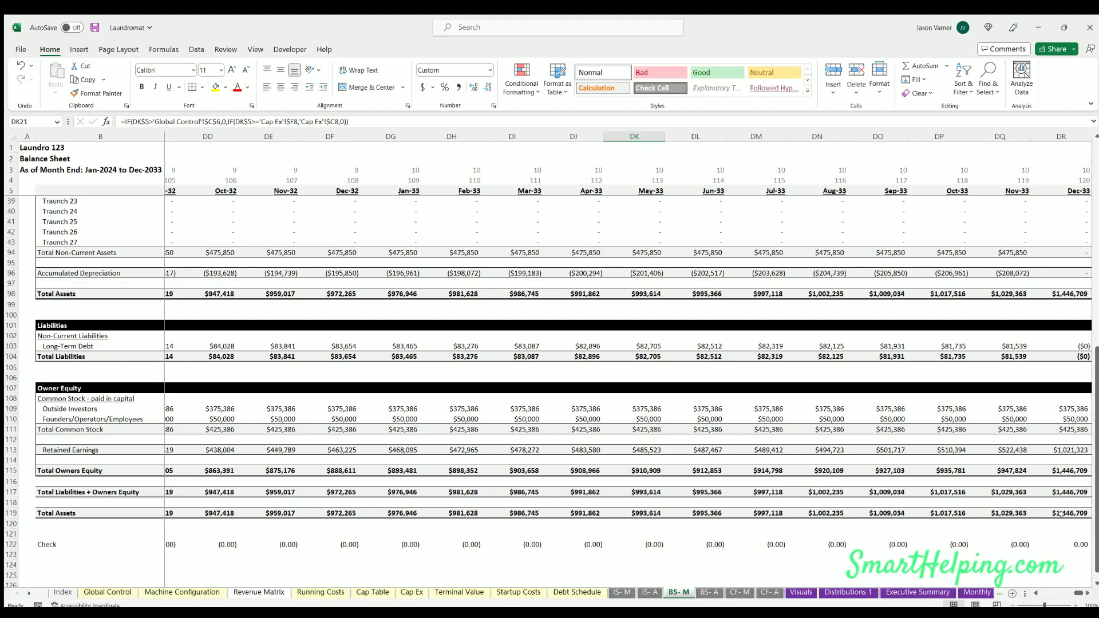
{"action": "scroll", "coordinate": [1042, 403], "scroll_direction": "up", "scroll_amount": 3}
{"action": "scroll", "coordinate": [1042, 402], "scroll_direction": "up", "scroll_amount": 8}
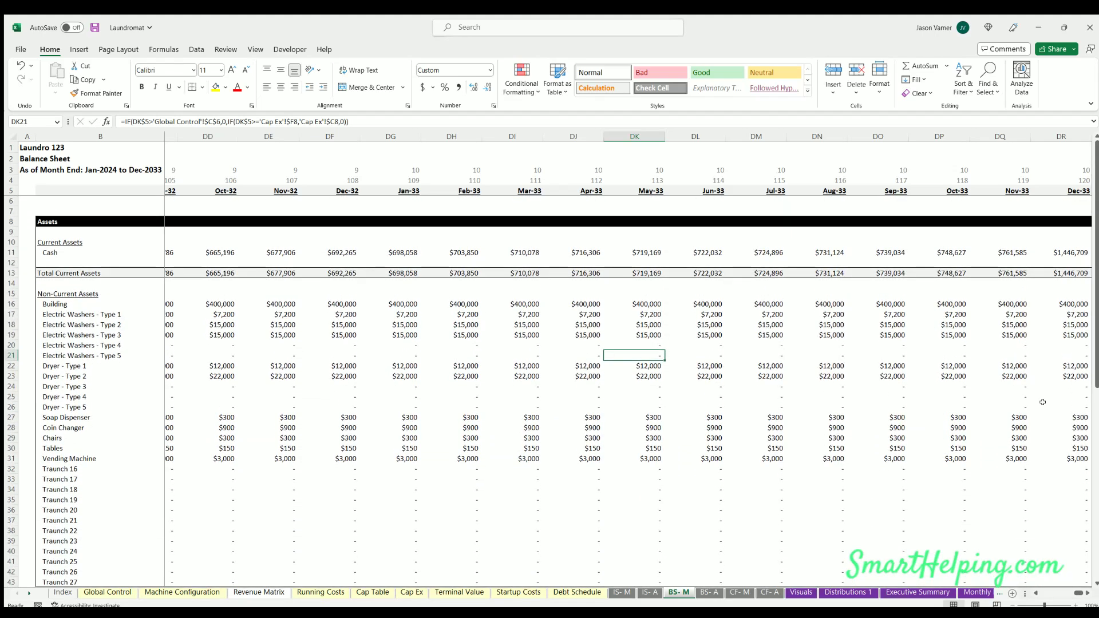
{"action": "scroll", "coordinate": [1067, 588], "scroll_direction": "down", "scroll_amount": 11}
{"action": "left_click_drag", "start_coordinate": [1076, 593], "coordinate": [1043, 593]}
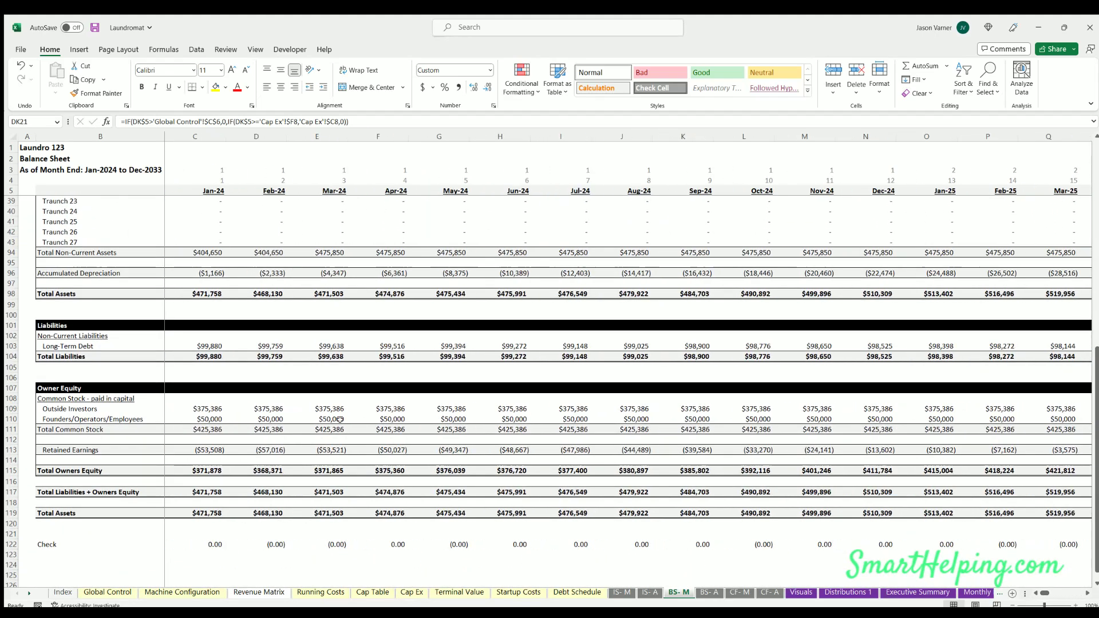
{"action": "scroll", "coordinate": [297, 408], "scroll_direction": "up", "scroll_amount": 11}
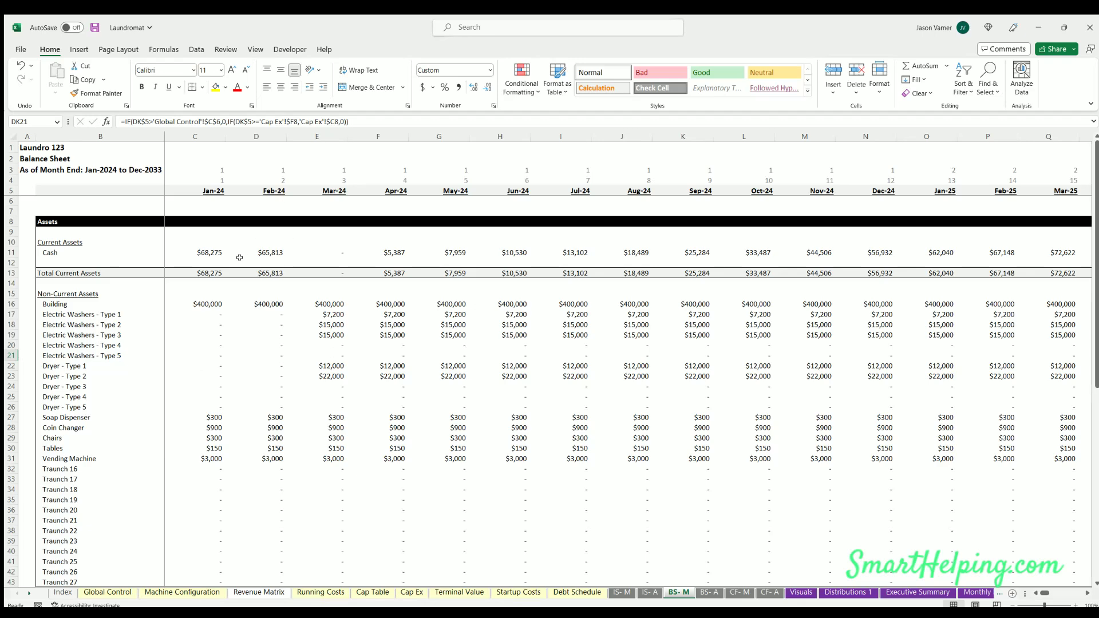
Review the annual balance sheet for FY 2024 to FY 2033, from assets down to owner equity
{"action": "left_click", "coordinate": [709, 592]}
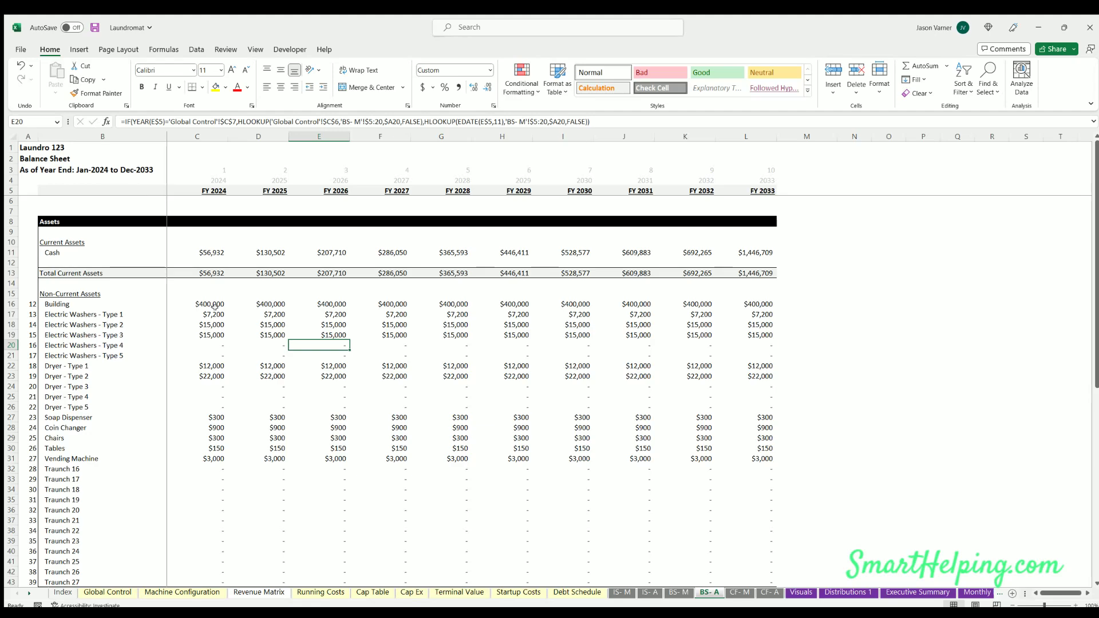
{"action": "scroll", "coordinate": [264, 274], "scroll_direction": "down", "scroll_amount": 11}
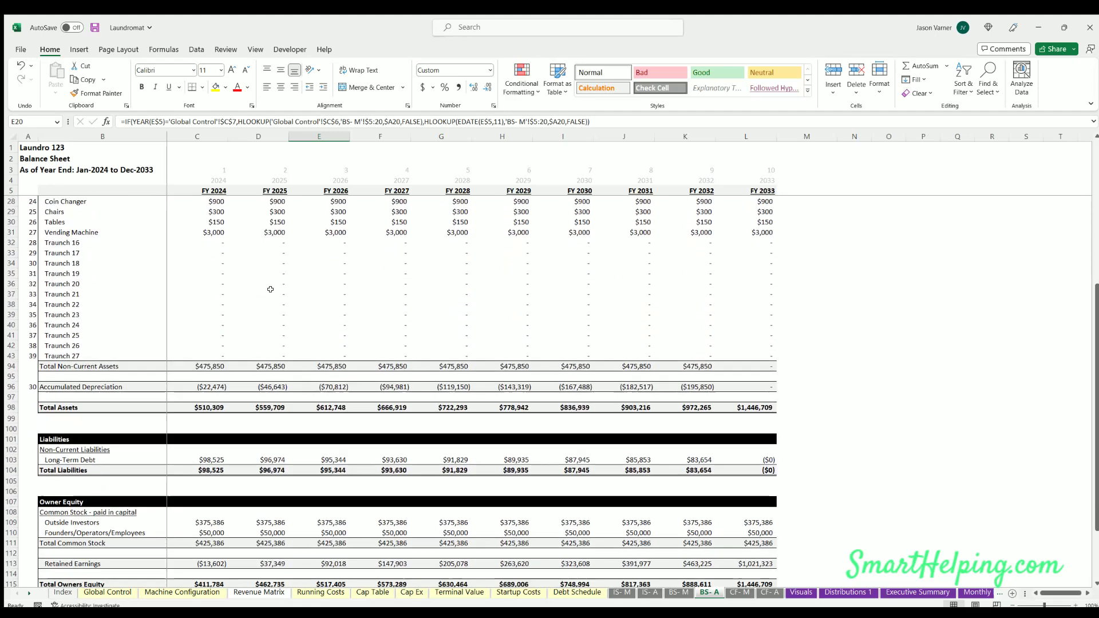
{"action": "scroll", "coordinate": [261, 331], "scroll_direction": "up", "scroll_amount": 11}
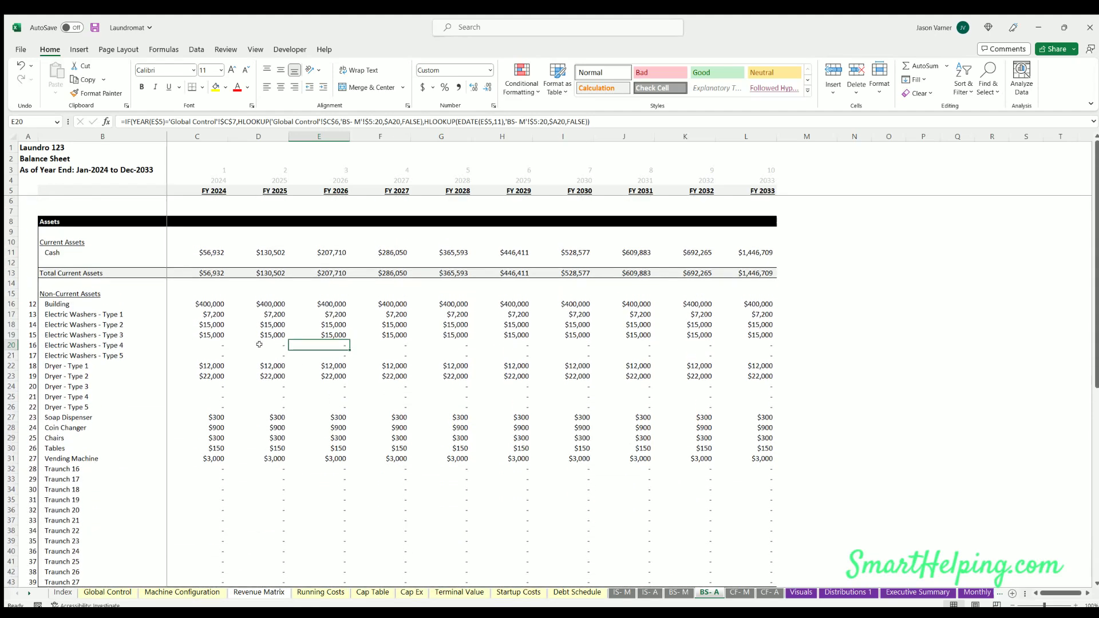
Inspect the monthly cash flow statement's formulas for operating expenses, net operating cash, capital expenditure, long-term borrowing and company stock sale
{"action": "left_click", "coordinate": [739, 591]}
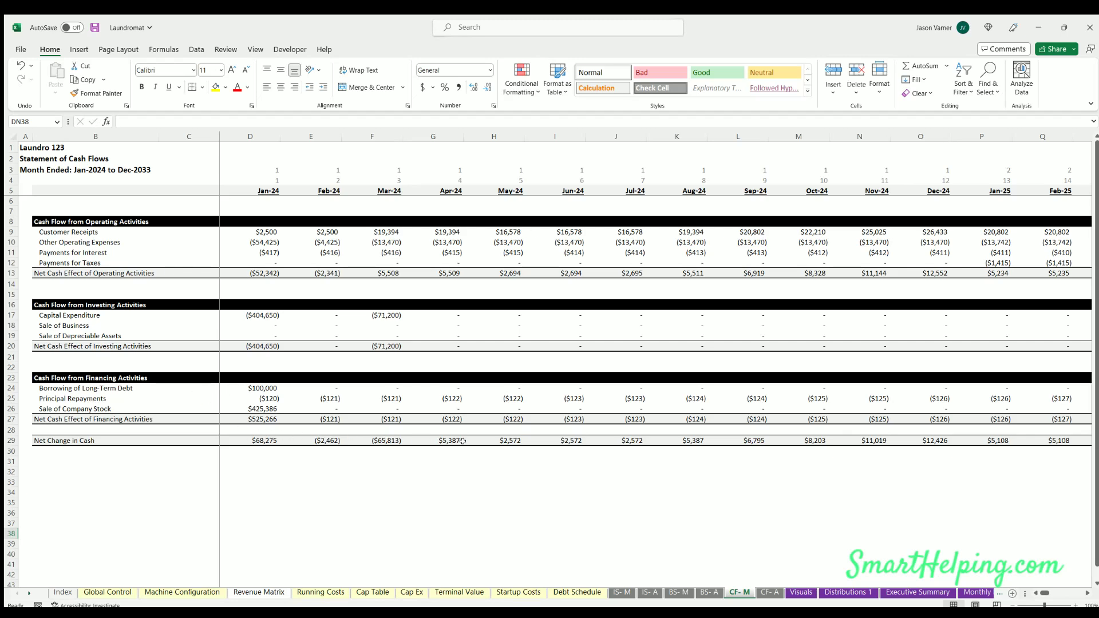
{"action": "left_click", "coordinate": [260, 271]}
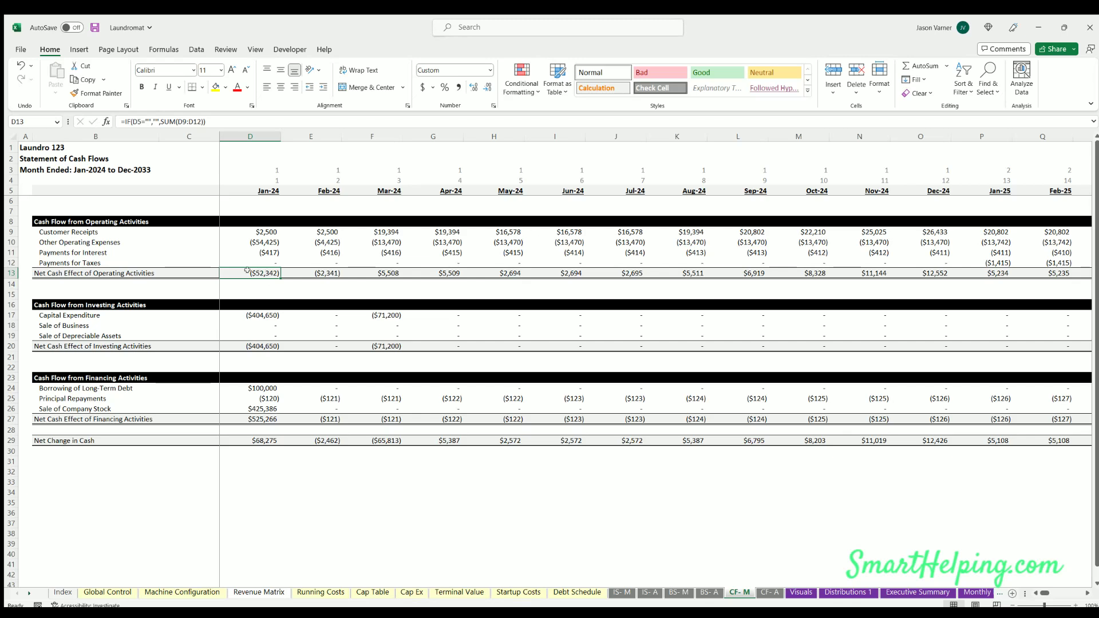
{"action": "left_click", "coordinate": [252, 240]}
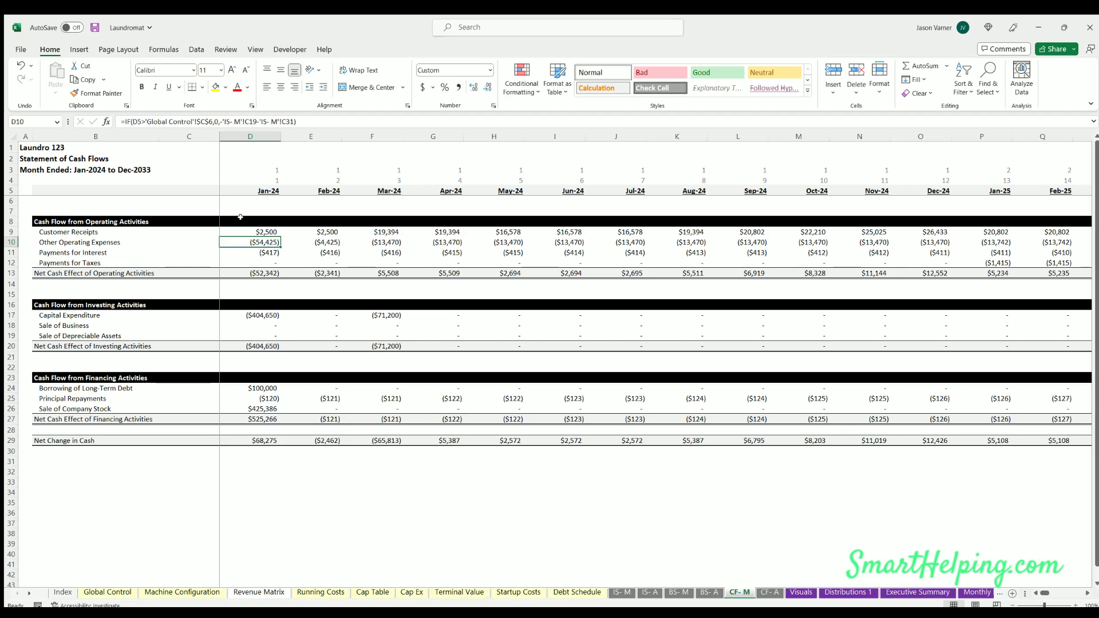
{"action": "left_click", "coordinate": [259, 312]}
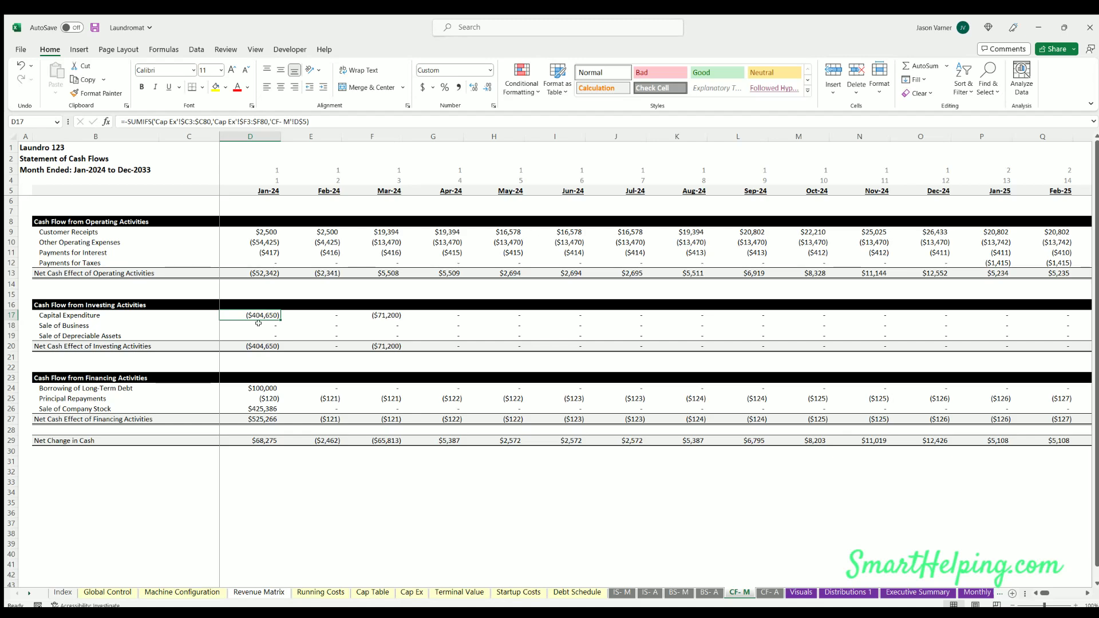
{"action": "left_click", "coordinate": [381, 313]}
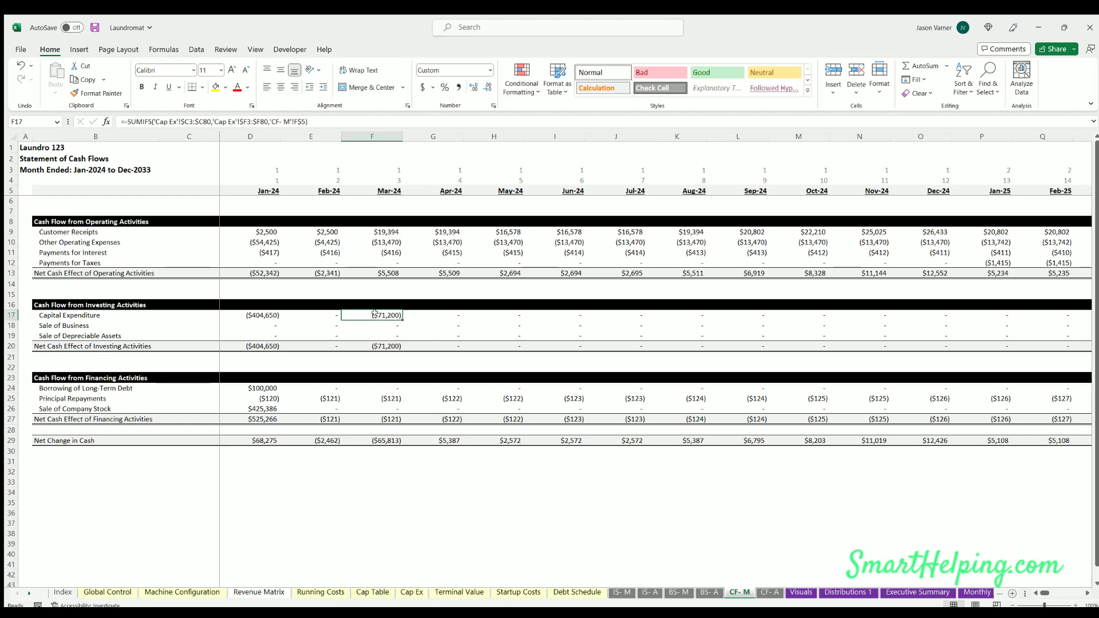
{"action": "left_click", "coordinate": [260, 387]}
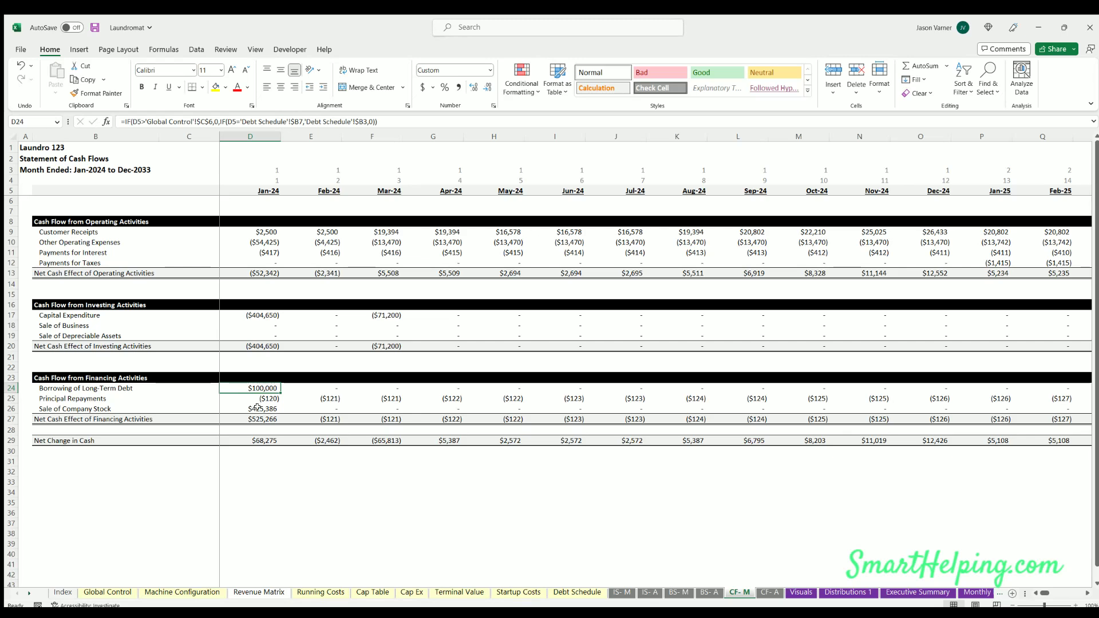
{"action": "left_click", "coordinate": [261, 408]}
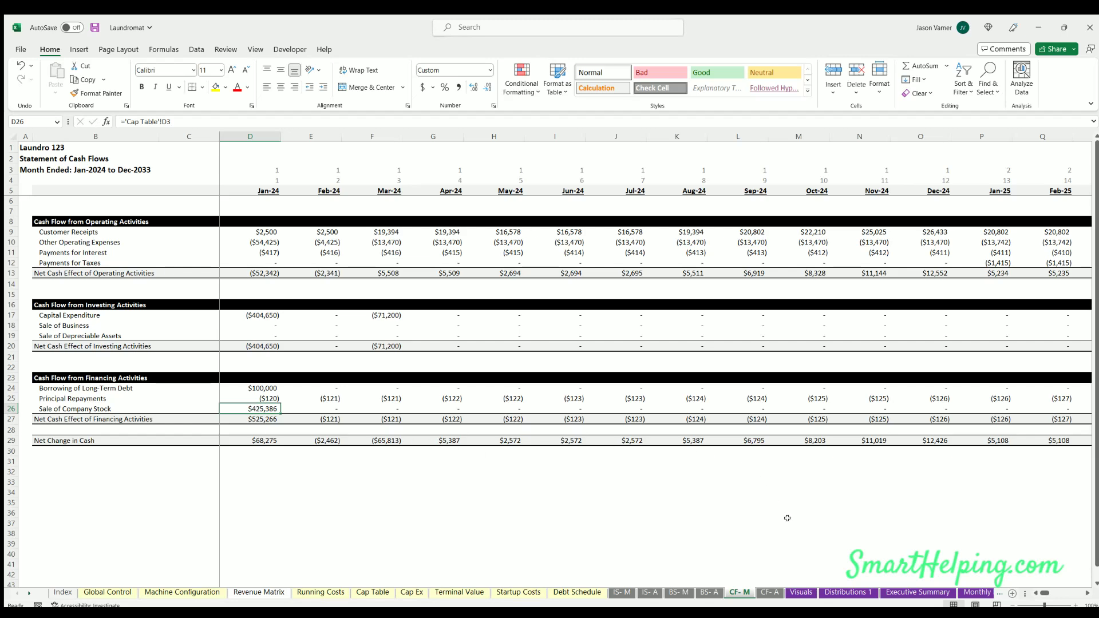
Check the monthly cash flow statement alongside the balance sheet and income statement, and review the annual cash flows for FY 2024 to FY 2033
{"action": "left_click", "coordinate": [679, 592]}
{"action": "left_click", "coordinate": [634, 593]}
{"action": "left_click", "coordinate": [738, 593]}
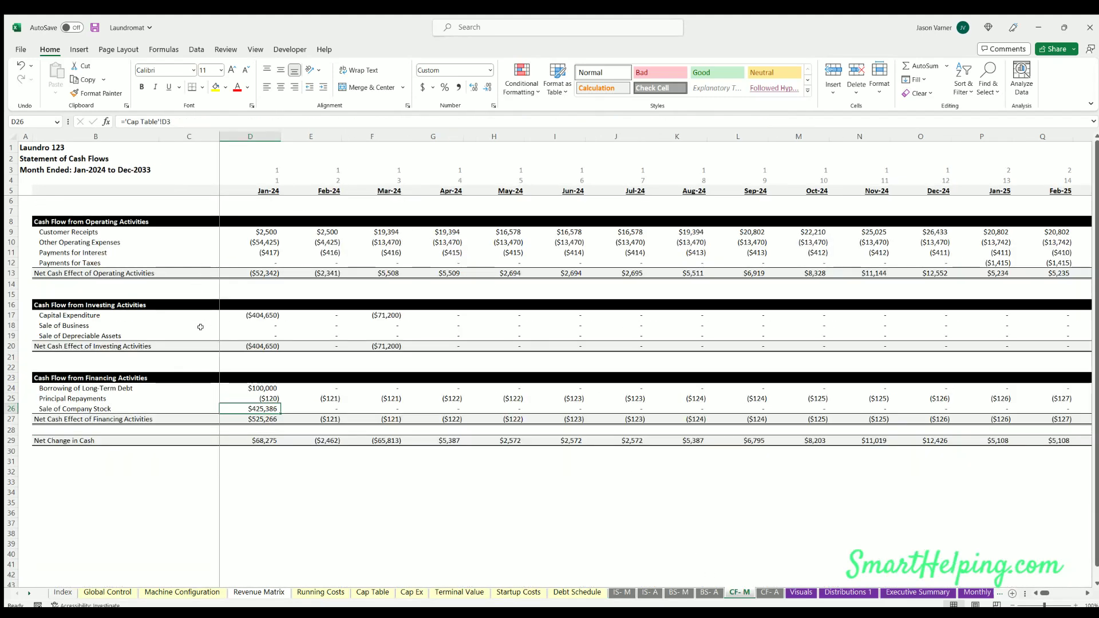
{"action": "left_click", "coordinate": [767, 592]}
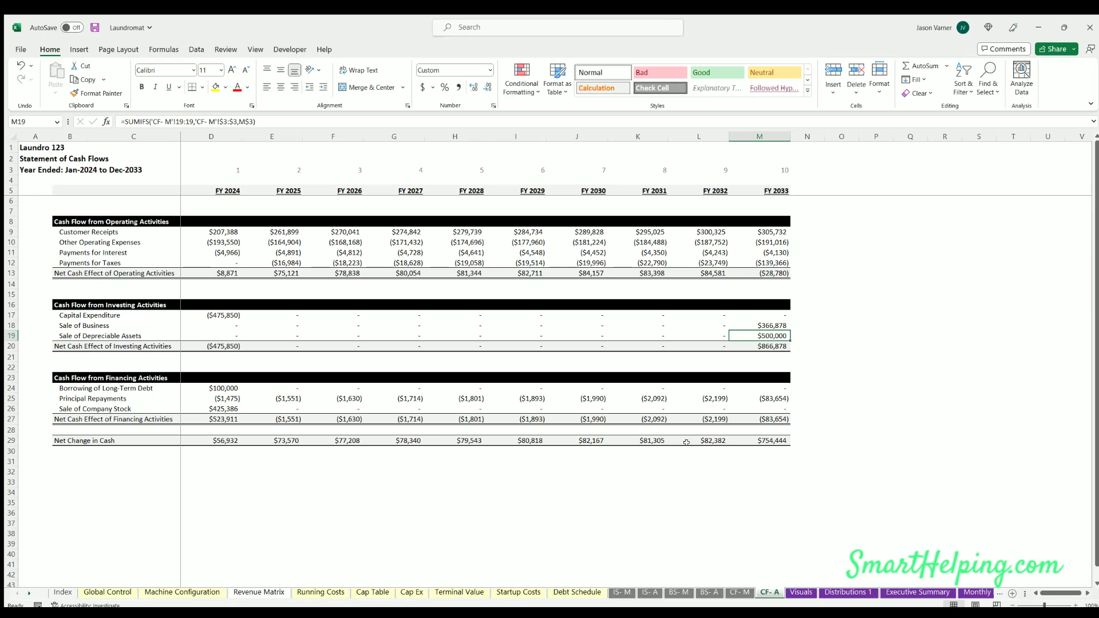
Review the 10-Year Financial Analysis, 10-Year Expense Summary and Total Machines by Type charts on the Visuals sheet
{"action": "left_click", "coordinate": [801, 591]}
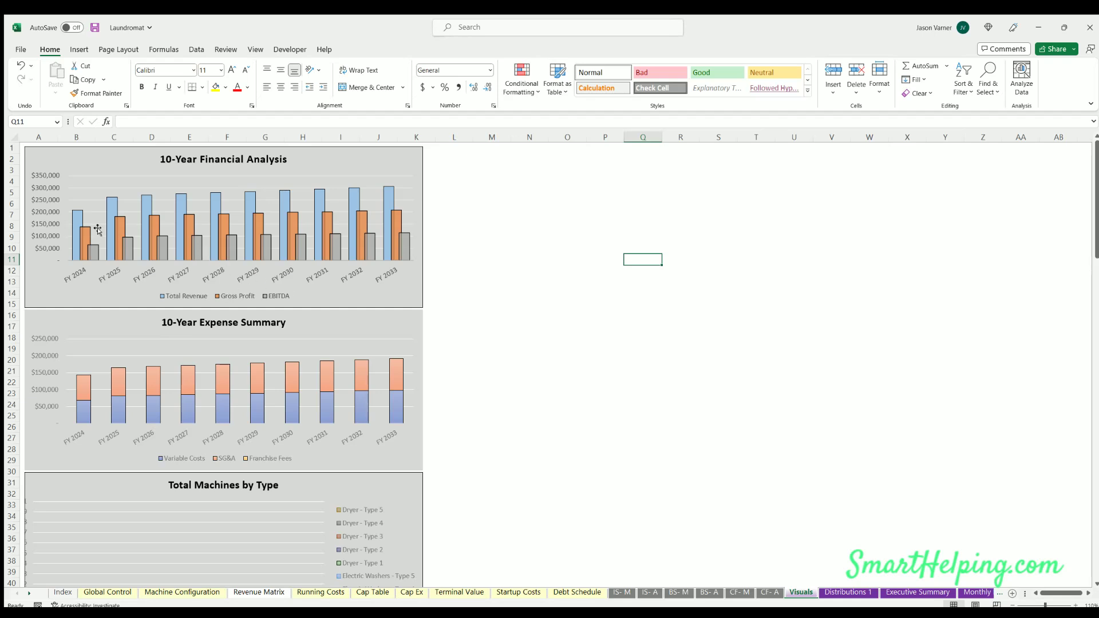
{"action": "scroll", "coordinate": [536, 271], "scroll_direction": "down", "scroll_amount": 4}
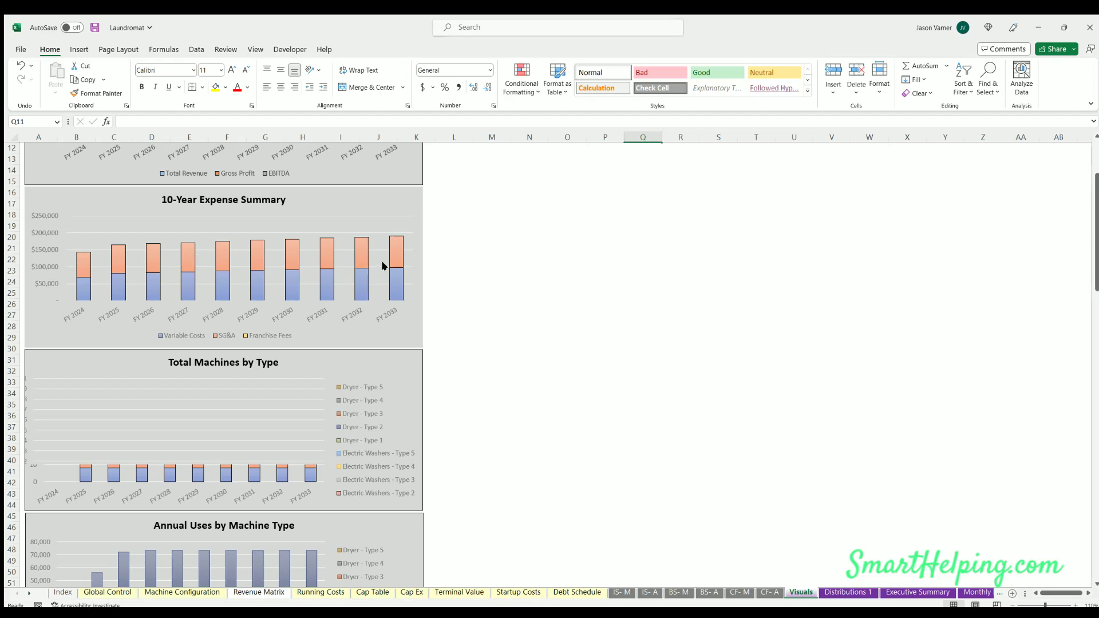
{"action": "scroll", "coordinate": [109, 276], "scroll_direction": "down", "scroll_amount": 4}
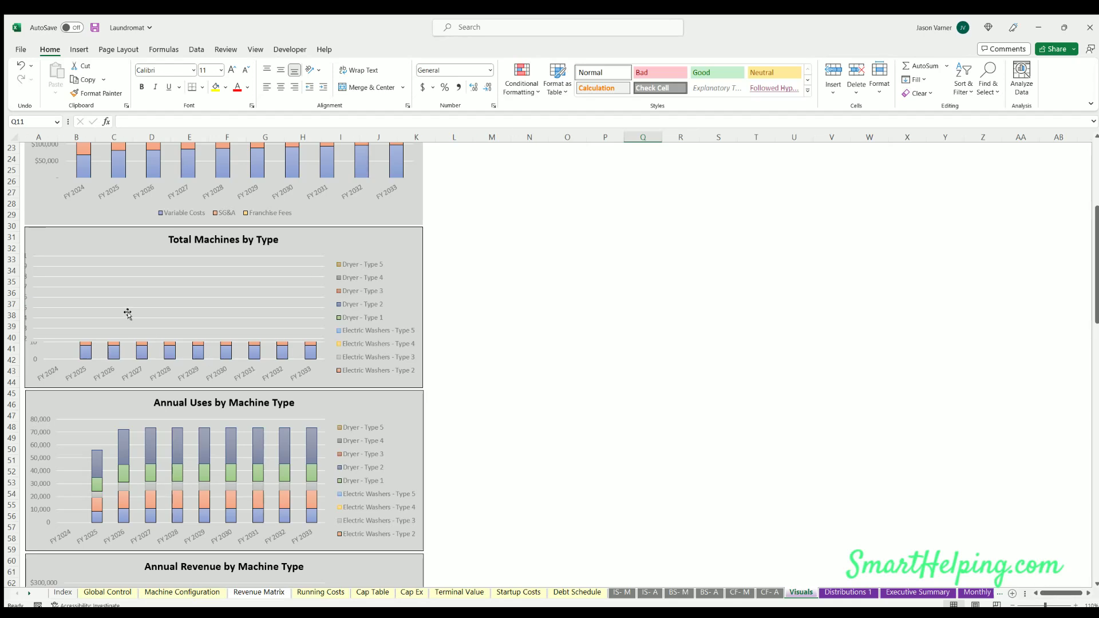
{"action": "scroll", "coordinate": [127, 314], "scroll_direction": "down", "scroll_amount": 7}
{"action": "scroll", "coordinate": [127, 313], "scroll_direction": "up", "scroll_amount": 11}
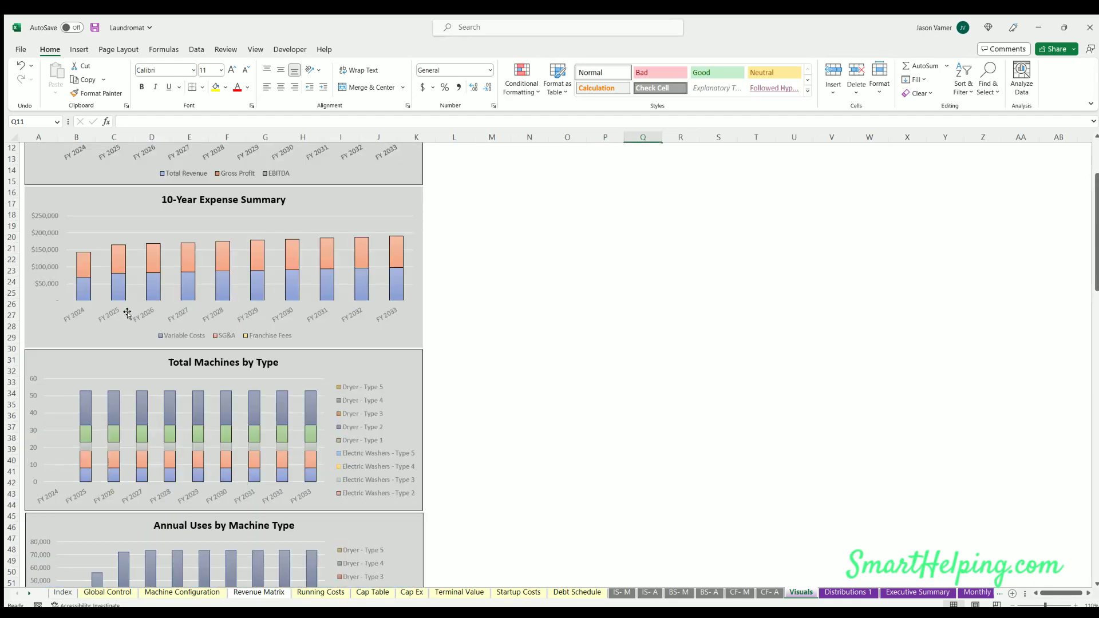
{"action": "scroll", "coordinate": [128, 314], "scroll_direction": "down", "scroll_amount": 4}
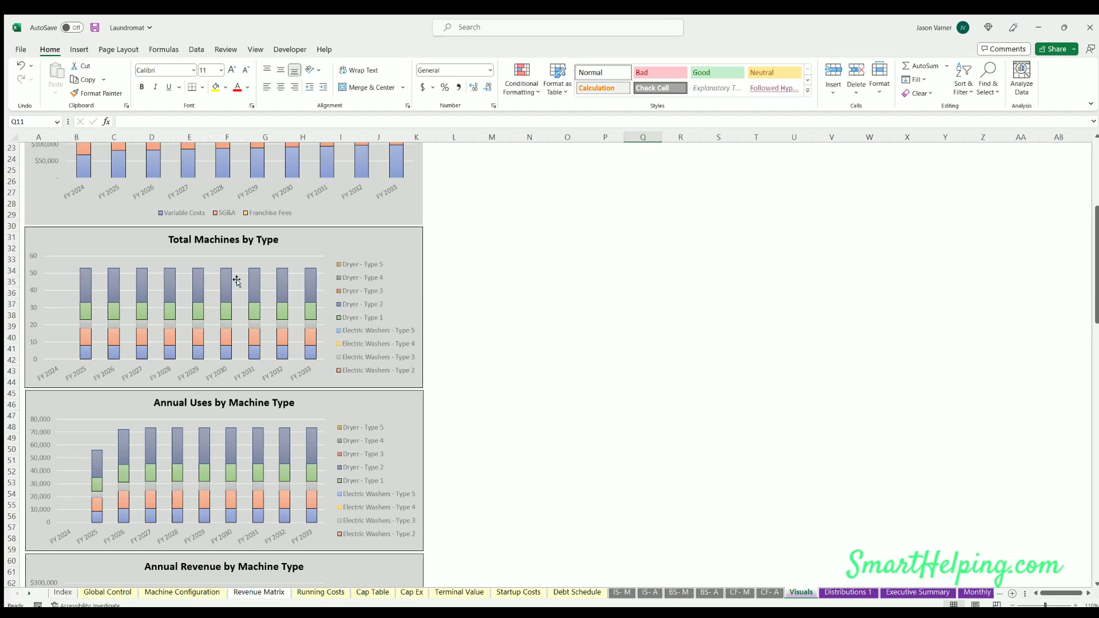
Examine the charts of annual uses and annual revenue by machine type and average annual EBITDA per machine
{"action": "scroll", "coordinate": [378, 310], "scroll_direction": "down", "scroll_amount": 4}
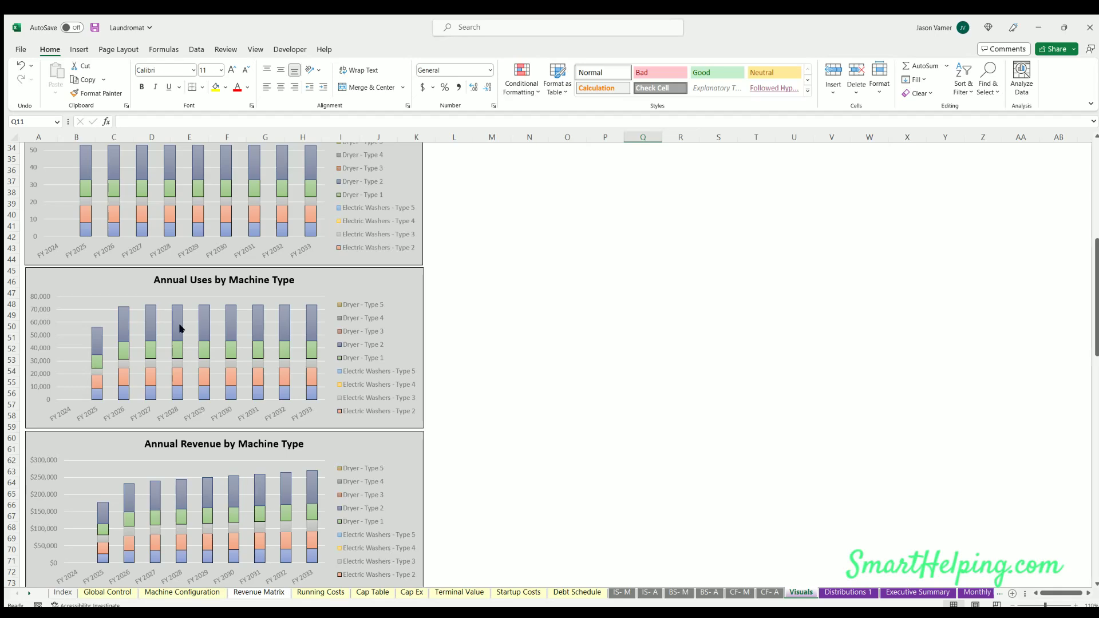
{"action": "scroll", "coordinate": [313, 377], "scroll_direction": "down", "scroll_amount": 4}
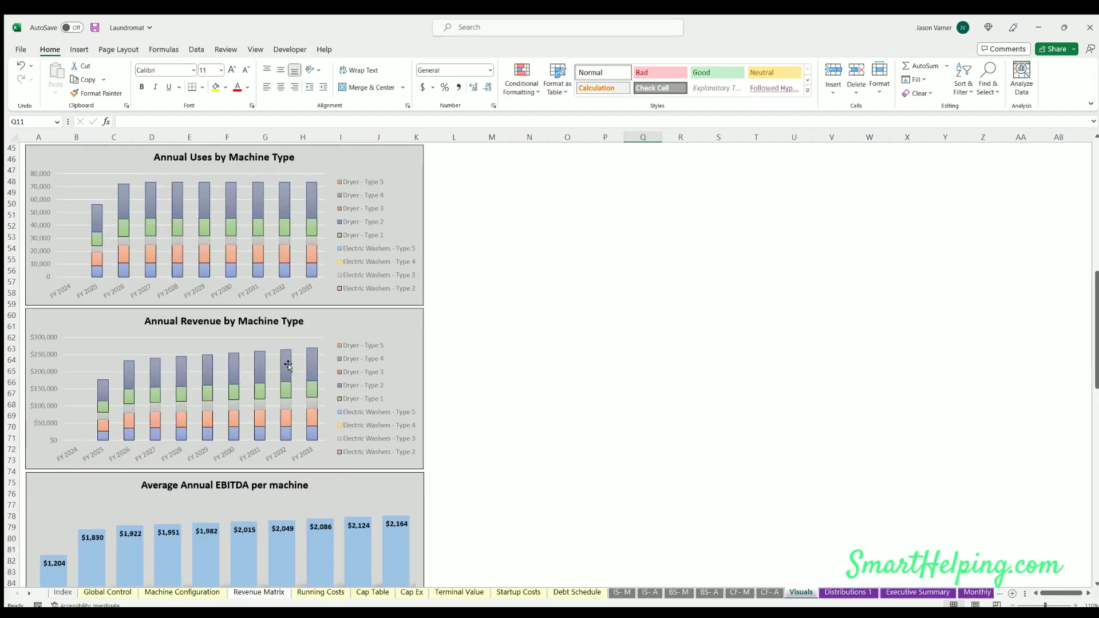
{"action": "scroll", "coordinate": [263, 324], "scroll_direction": "down", "scroll_amount": 4}
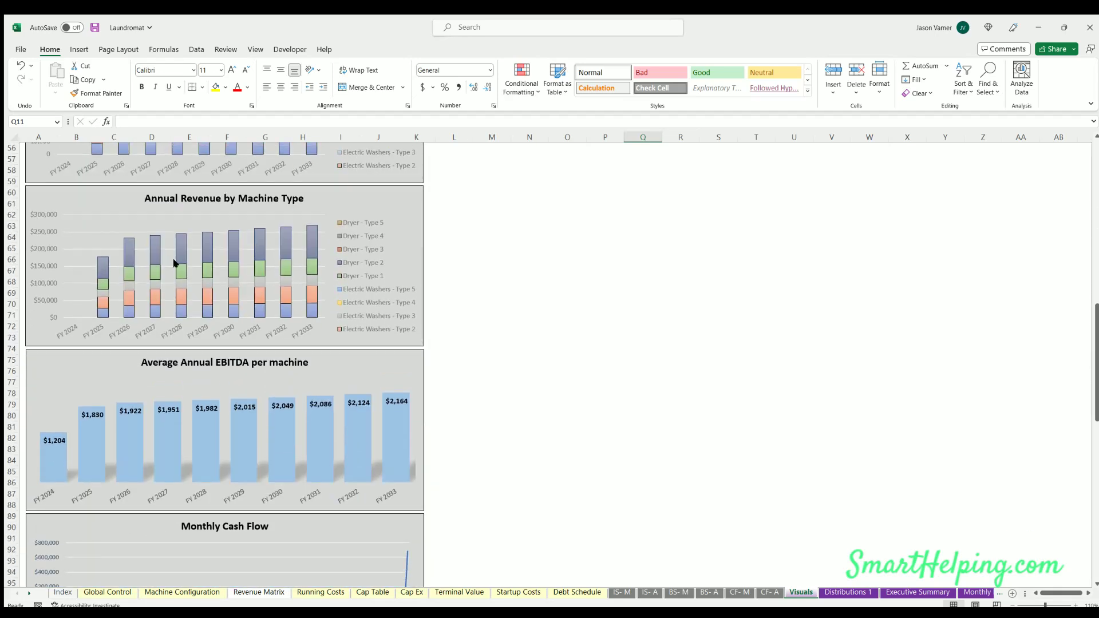
{"action": "scroll", "coordinate": [252, 266], "scroll_direction": "down", "scroll_amount": 3}
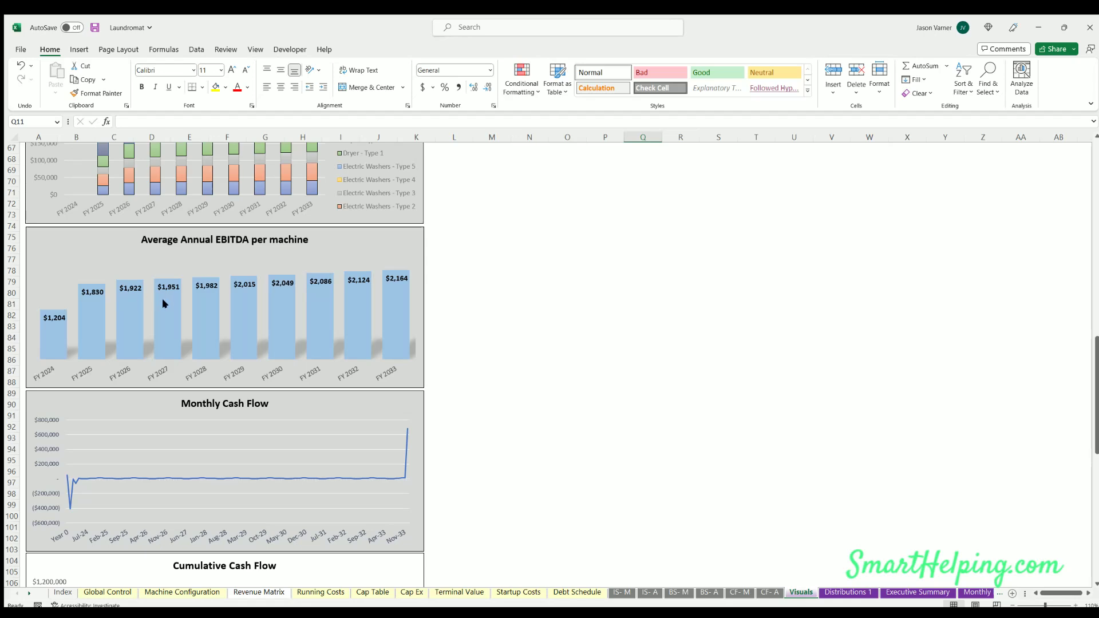
Review the charts for monthly cash flow, cumulative cash flow, gross profit per year and gross profit margin per year
{"action": "scroll", "coordinate": [407, 292], "scroll_direction": "down", "scroll_amount": 7}
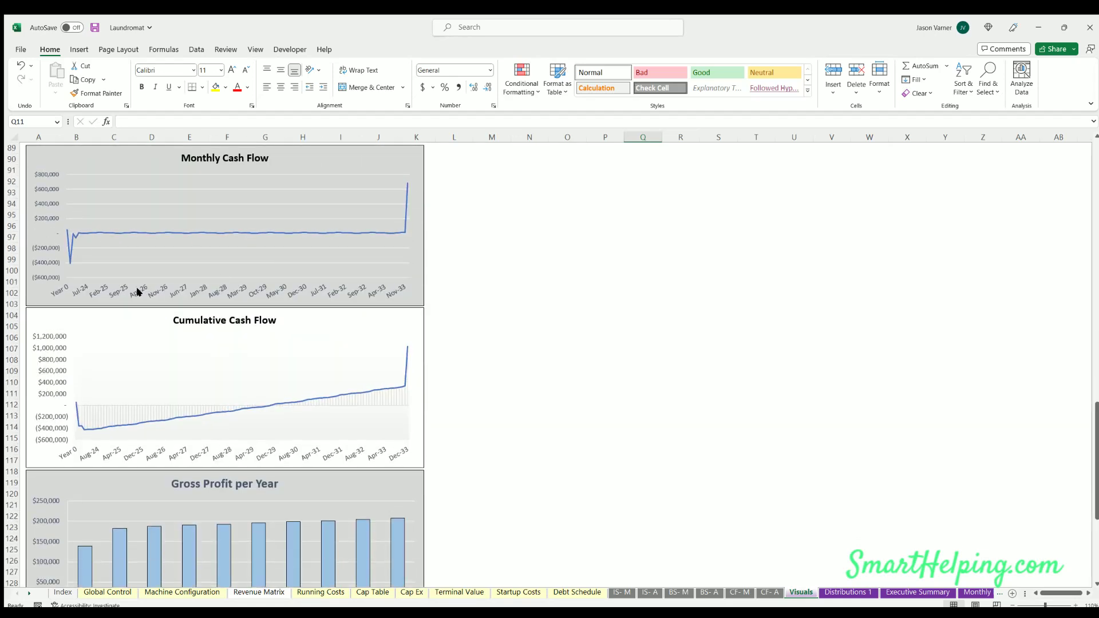
{"action": "scroll", "coordinate": [139, 292], "scroll_direction": "down", "scroll_amount": 4}
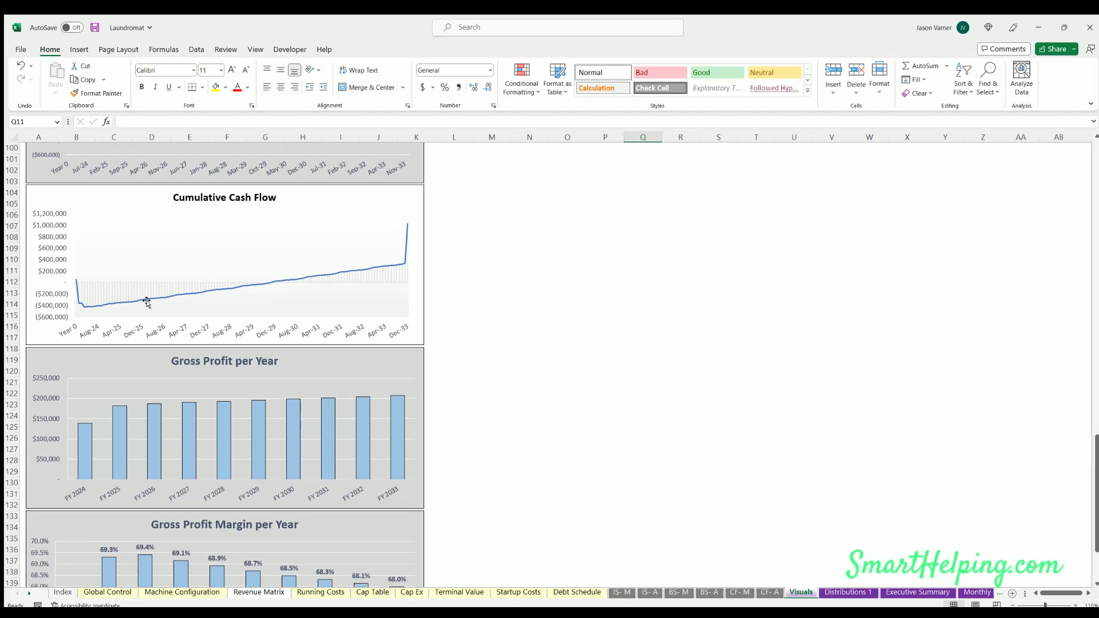
{"action": "scroll", "coordinate": [147, 301], "scroll_direction": "down", "scroll_amount": 4}
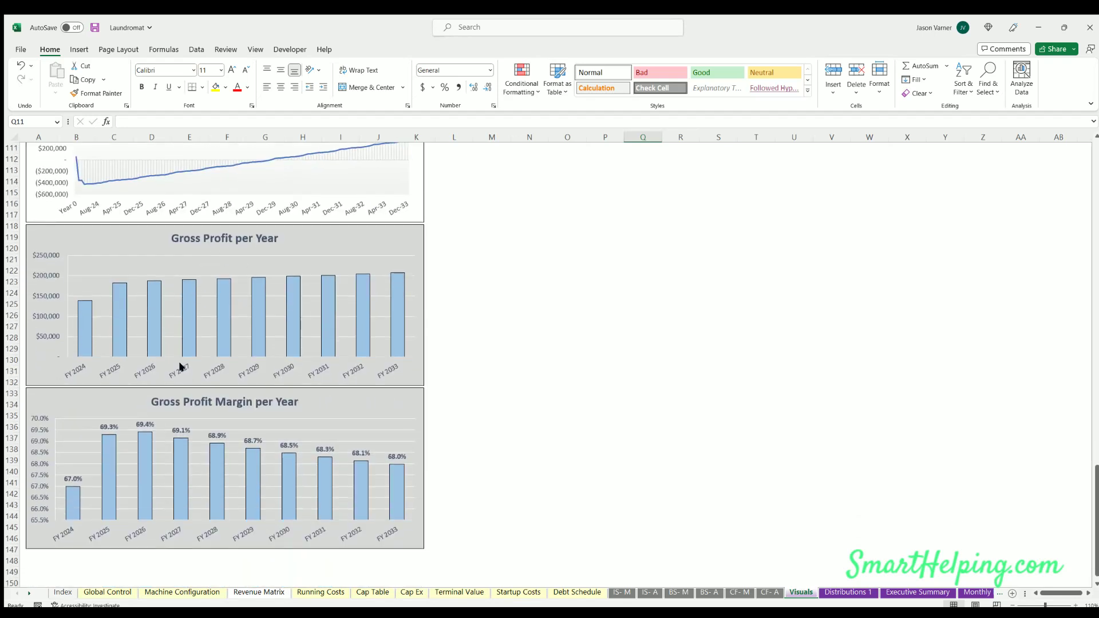
{"action": "scroll", "coordinate": [180, 363], "scroll_direction": "down", "scroll_amount": 4}
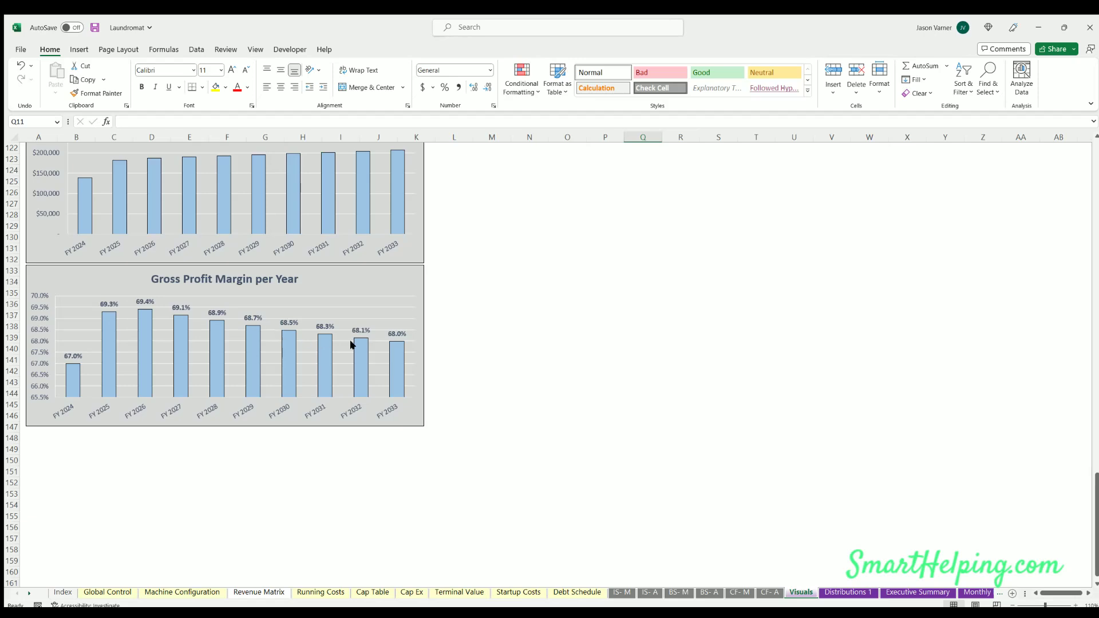
{"action": "scroll", "coordinate": [284, 320], "scroll_direction": "up", "scroll_amount": 4}
{"action": "scroll", "coordinate": [284, 320], "scroll_direction": "up", "scroll_amount": 1}
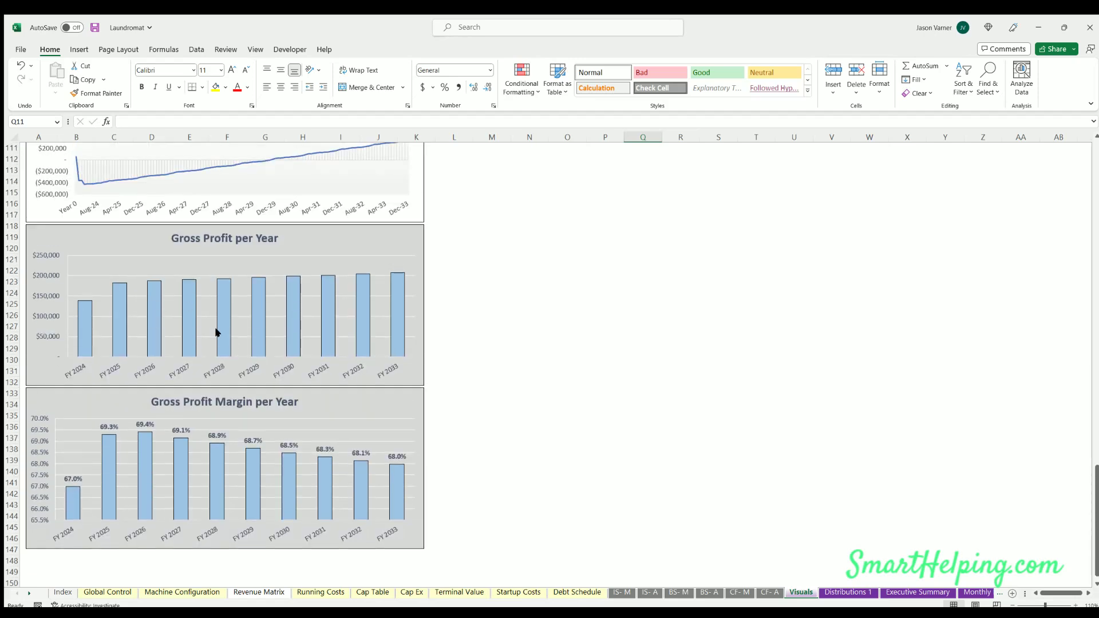
{"action": "scroll", "coordinate": [216, 332], "scroll_direction": "up", "scroll_amount": 20}
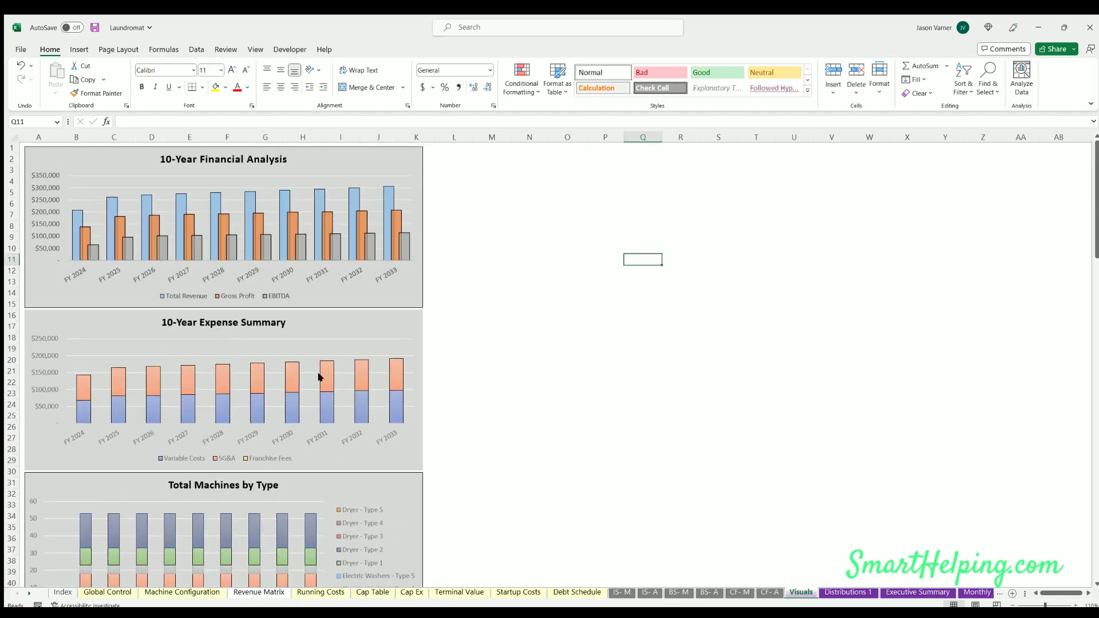
Inspect the project's yearly cash flow from FY 2024 to FY 2028 in the Contribution & Distribution Summary
{"action": "left_click", "coordinate": [845, 592]}
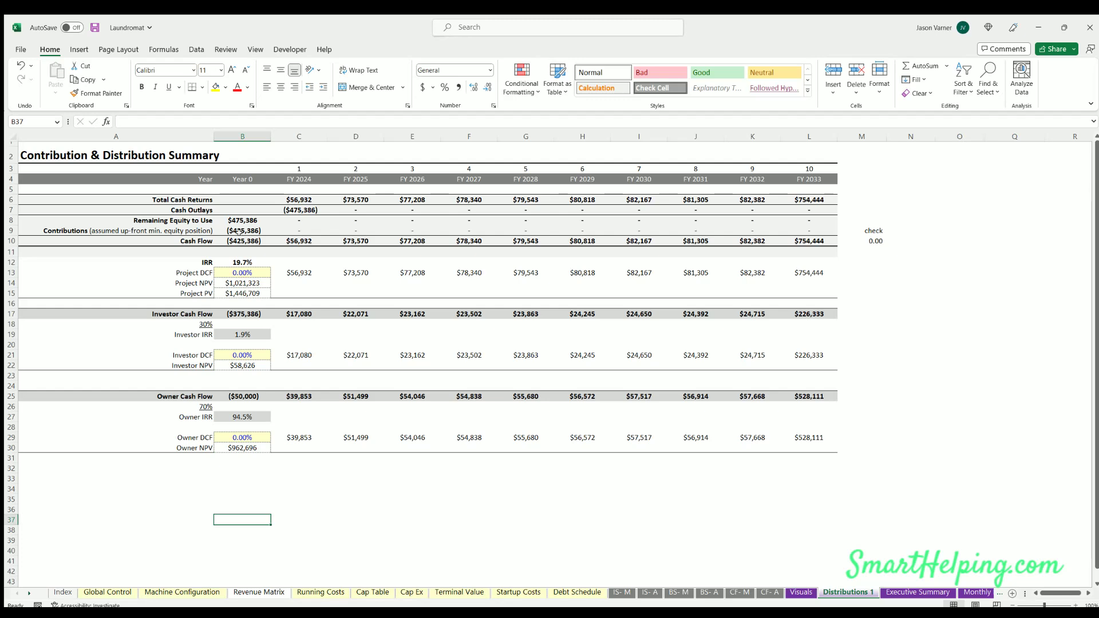
{"action": "left_click", "coordinate": [298, 241]}
{"action": "left_click", "coordinate": [355, 240]}
{"action": "left_click", "coordinate": [413, 241]}
{"action": "left_click", "coordinate": [470, 240]}
{"action": "left_click", "coordinate": [507, 240]}
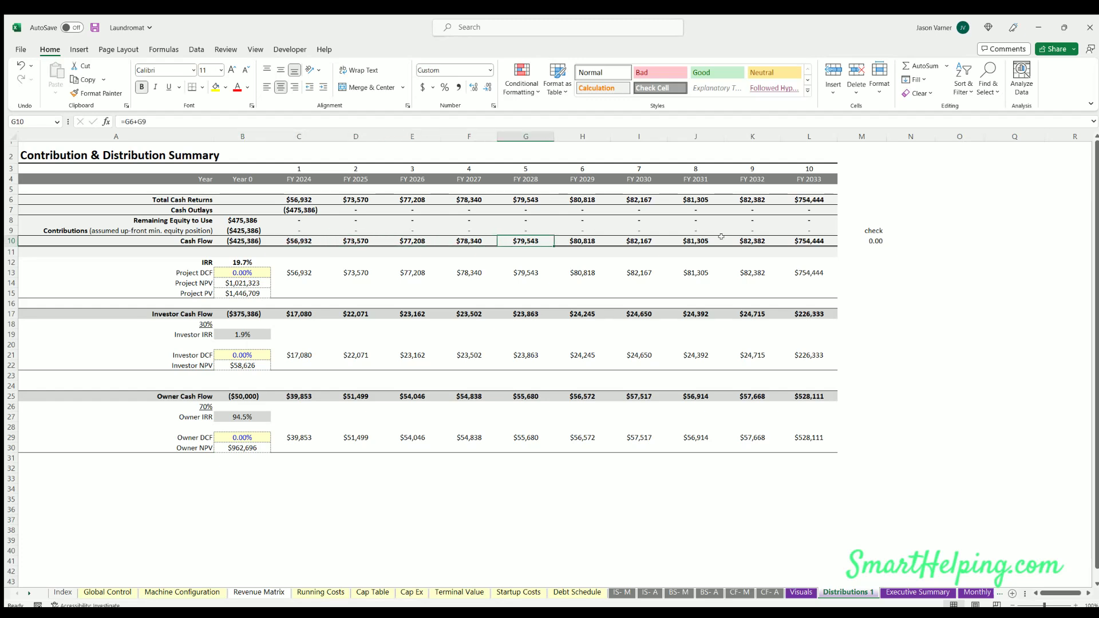
Inspect the project's yearly cash flow through FY 2033 and the IRR formula that uses it
{"action": "left_click_drag", "start_coordinate": [804, 236], "coordinate": [302, 239]}
{"action": "left_click", "coordinate": [297, 237]}
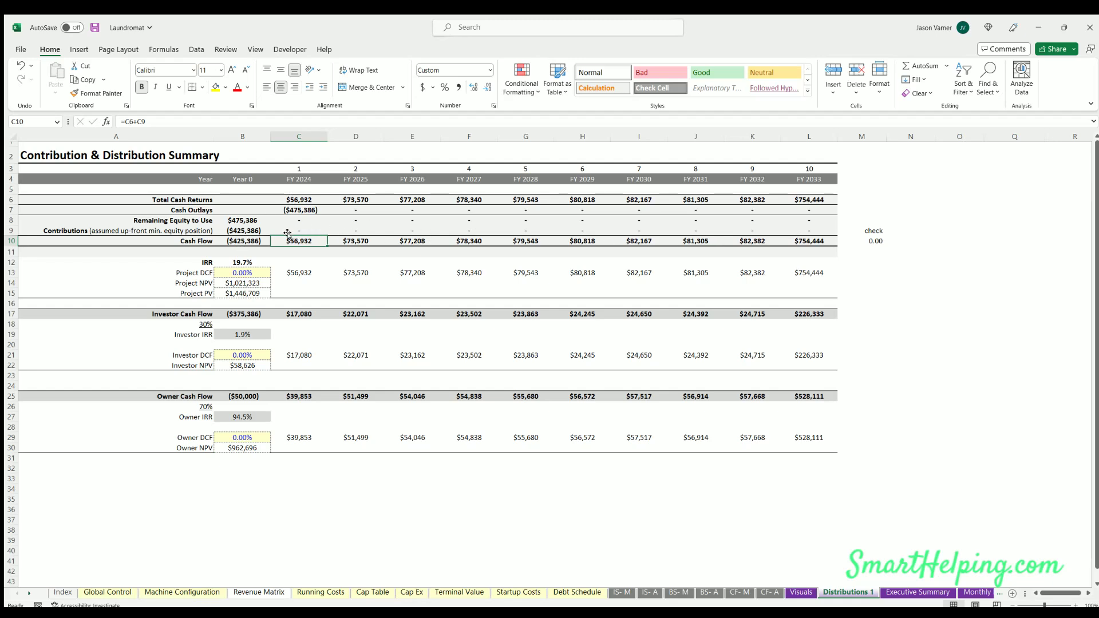
{"action": "left_click", "coordinate": [202, 258]}
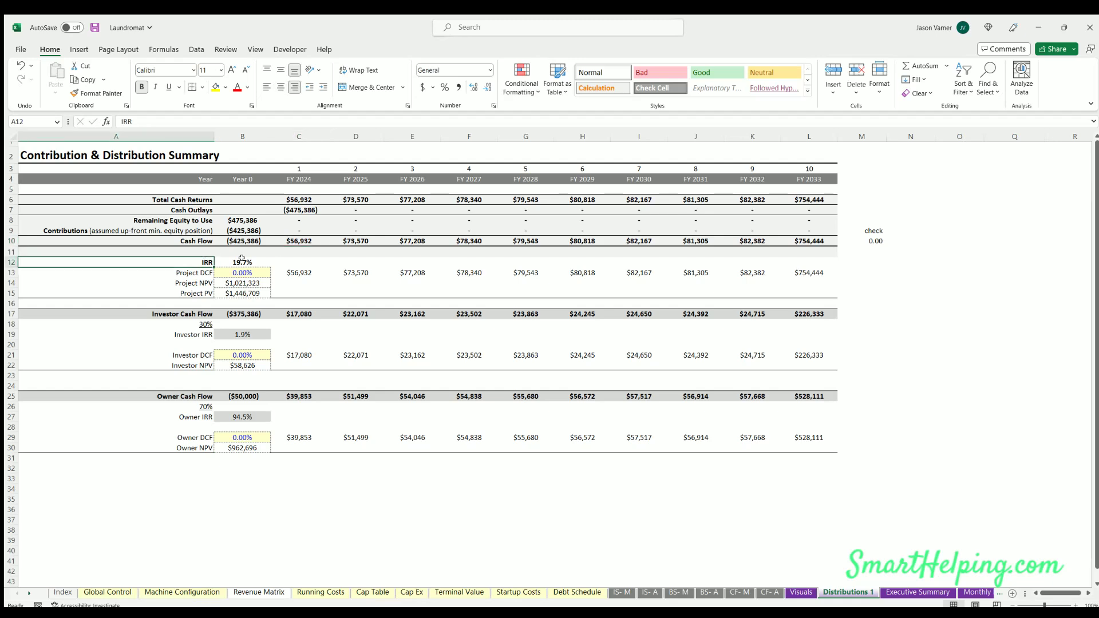
{"action": "left_click", "coordinate": [243, 260]}
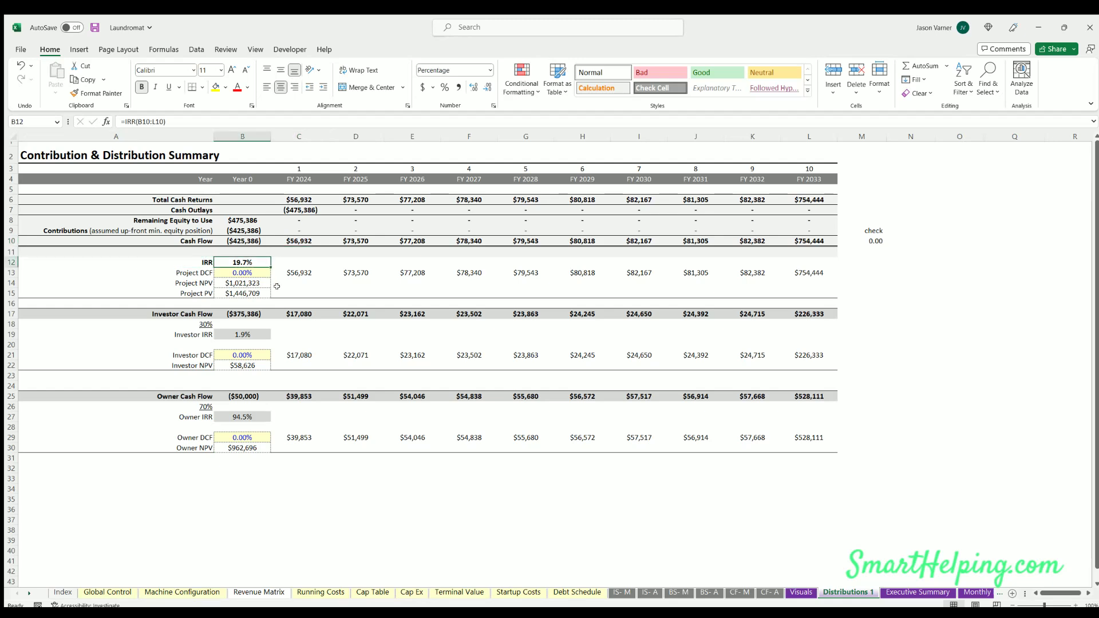
Set the Project DCF discount rate to 10% and check the project NPV and PV
{"action": "left_click", "coordinate": [238, 271]}
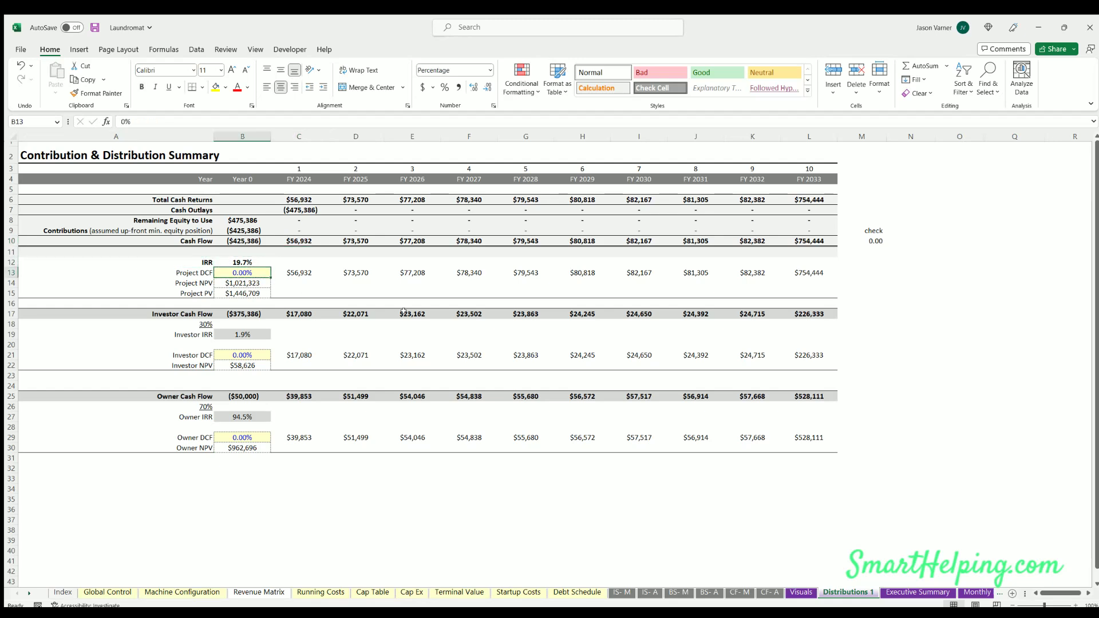
{"action": "type", "text": "10"}
{"action": "key", "text": "Return"}
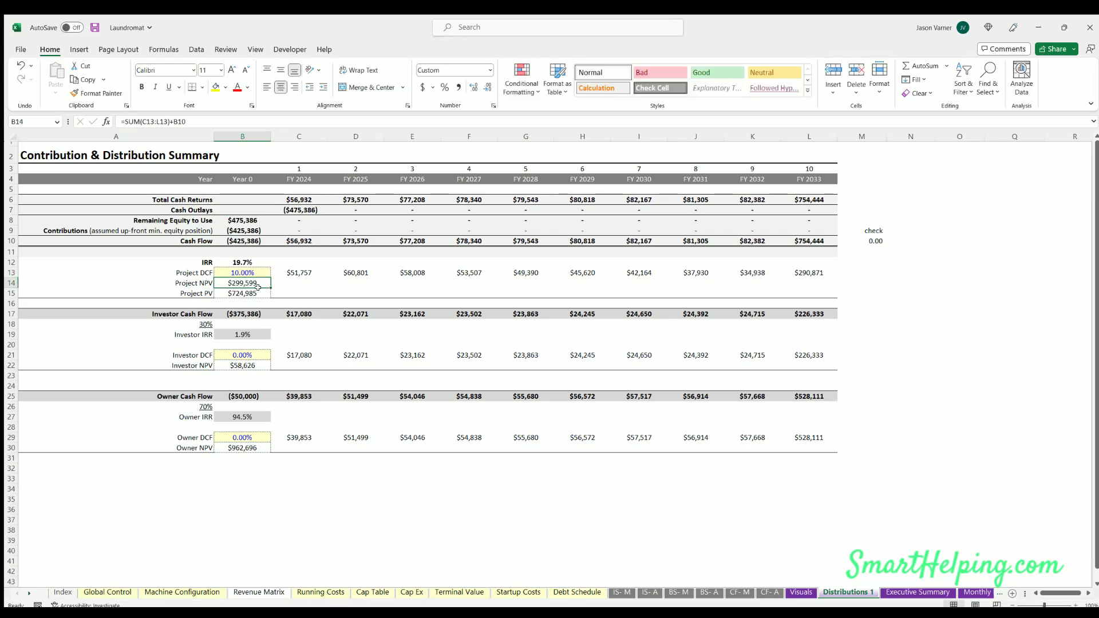
{"action": "key", "text": "Down"}
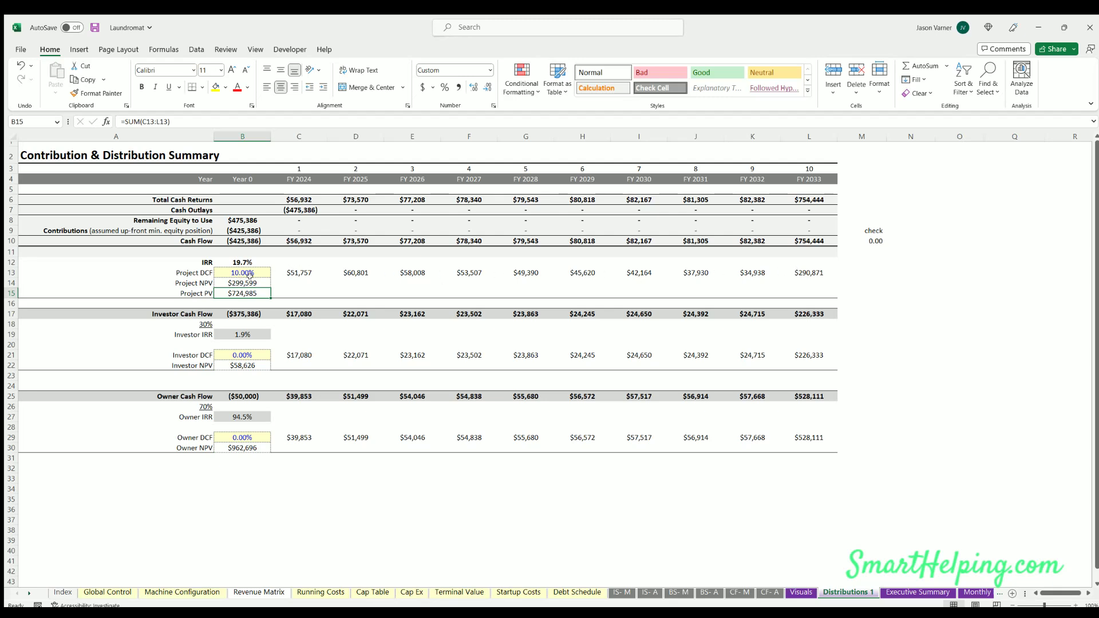
Try the project IRR as the Project DCF discount rate by pasting it as a value, and undo the paste
{"action": "left_click", "coordinate": [242, 242]}
{"action": "left_click", "coordinate": [246, 260]}
{"action": "key", "text": "ctrl+c"}
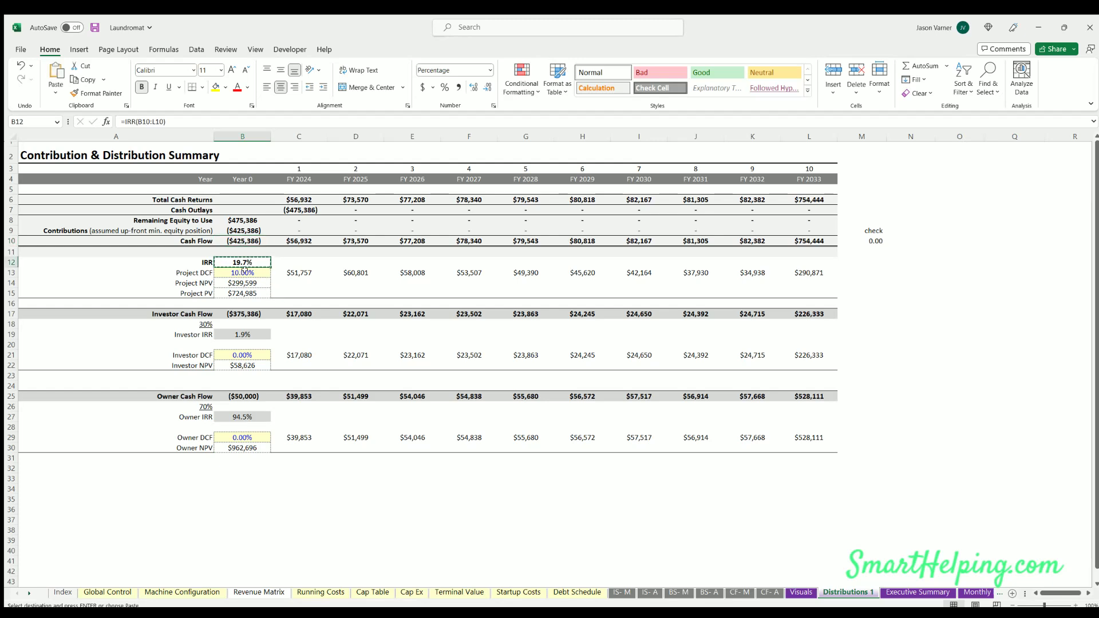
{"action": "left_click", "coordinate": [243, 273]}
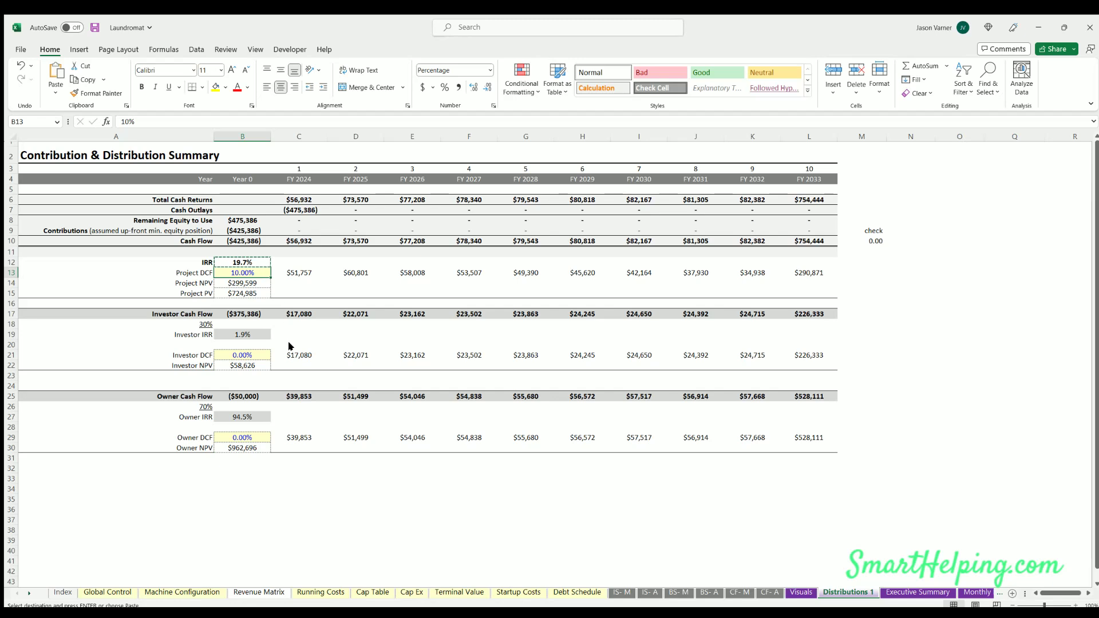
{"action": "key", "text": "ctrl+shift+v"}
{"action": "left_click", "coordinate": [243, 282]}
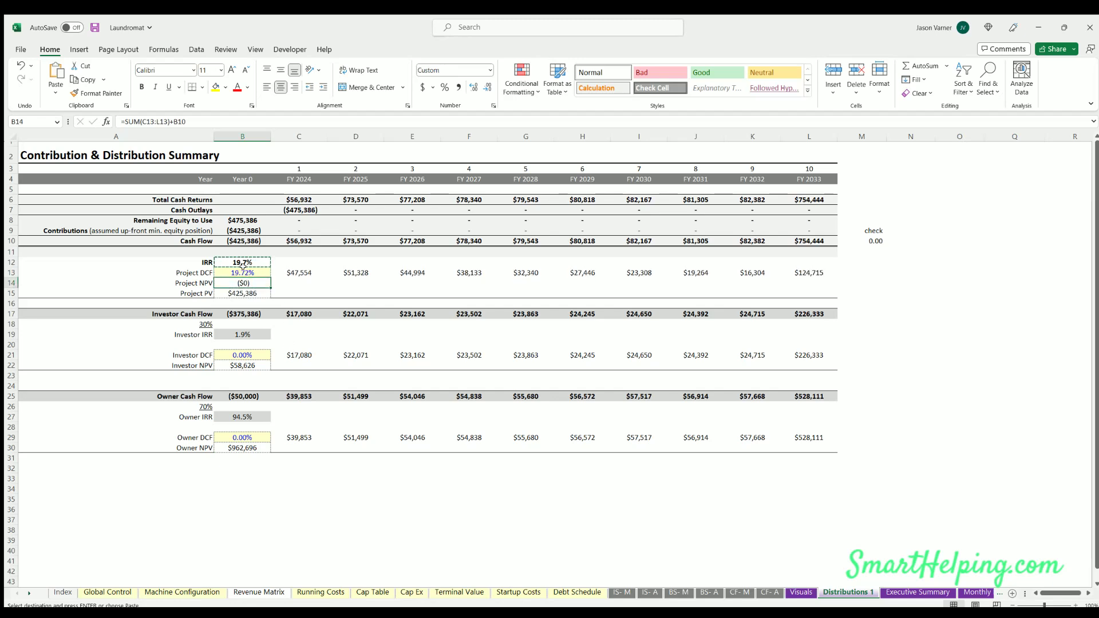
{"action": "left_click", "coordinate": [20, 63]}
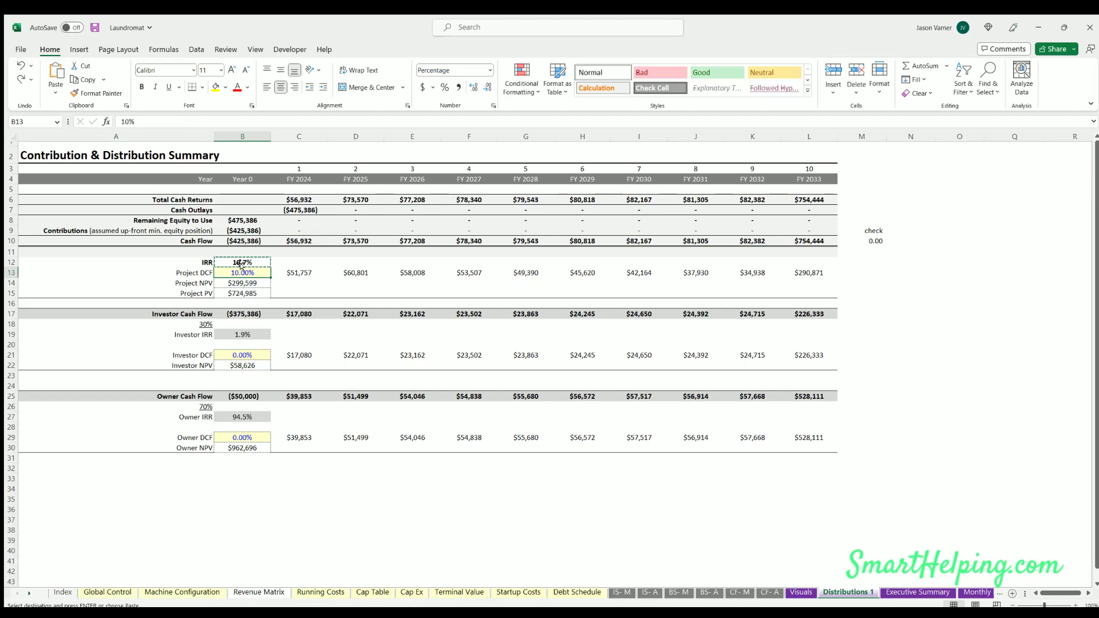
Save the workbook and compare the project IRR with the Project DCF discount rate
{"action": "left_click", "coordinate": [95, 28]}
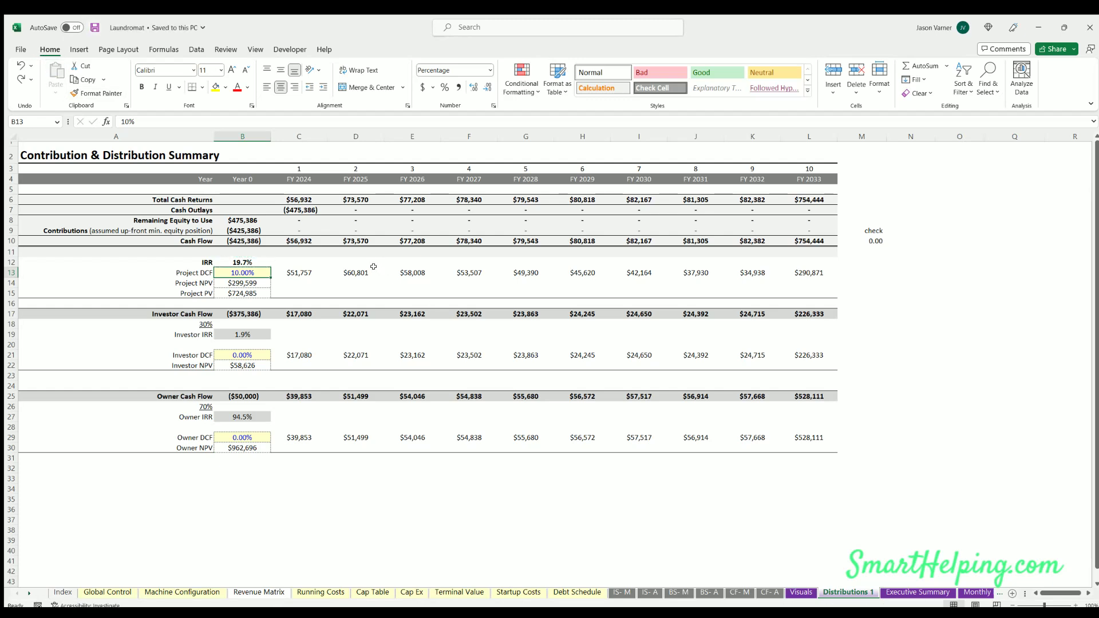
{"action": "left_click", "coordinate": [244, 261]}
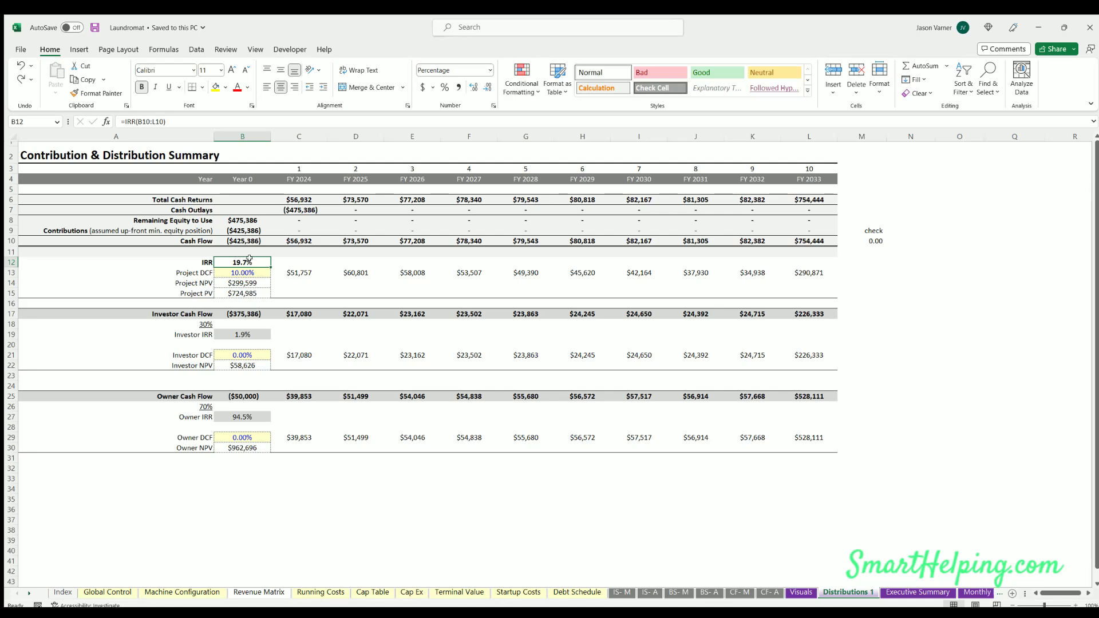
{"action": "left_click", "coordinate": [244, 271]}
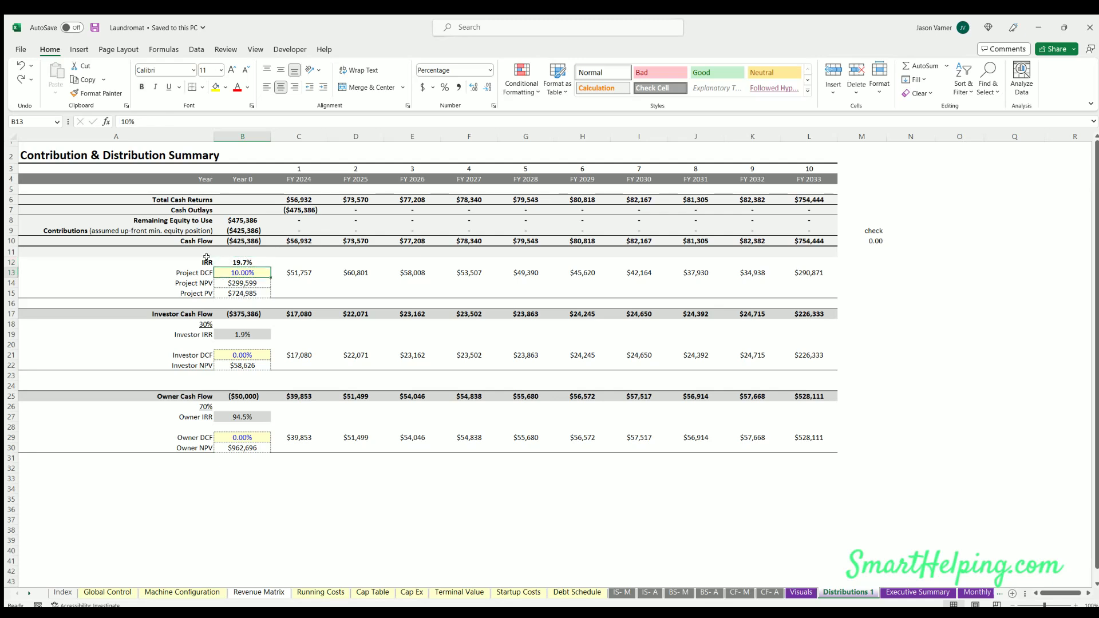
{"action": "left_click", "coordinate": [241, 260]}
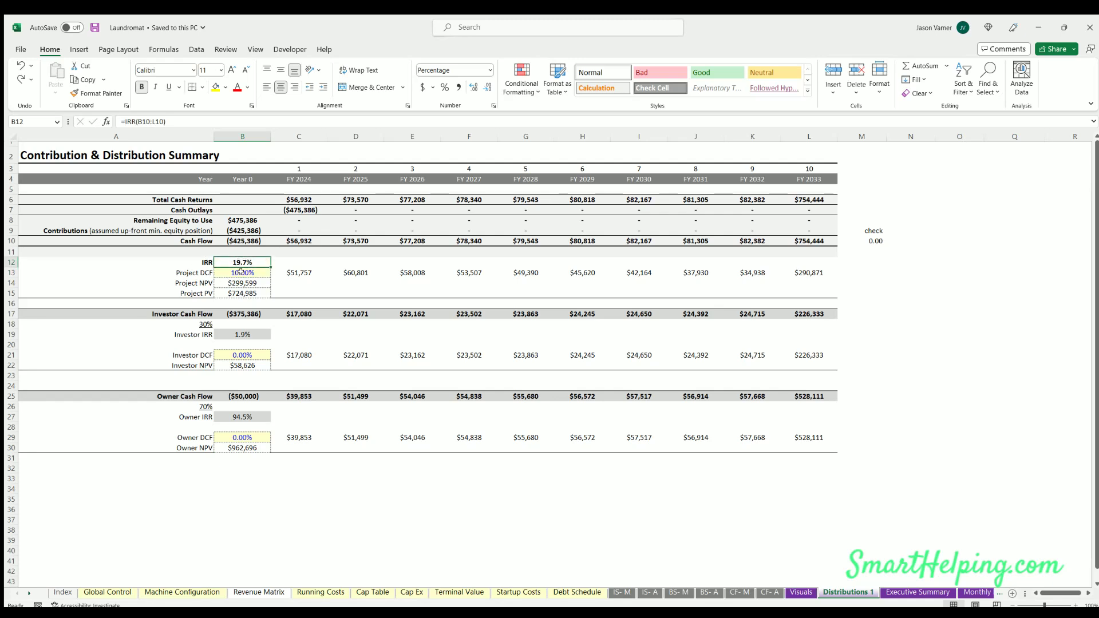
{"action": "left_click", "coordinate": [246, 270]}
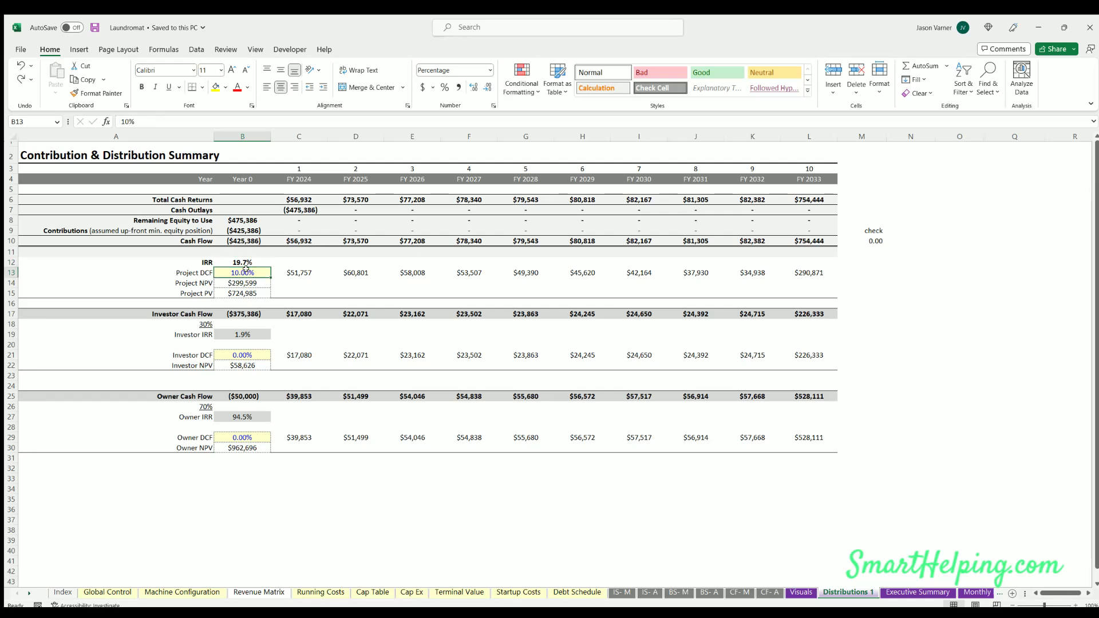
Inspect the investor and owner cash flow sections, checking each party's IRR formula and the ownership percentage linked from Global Control
{"action": "scroll", "coordinate": [246, 269], "scroll_direction": "down", "scroll_amount": 3}
{"action": "left_click", "coordinate": [183, 198]}
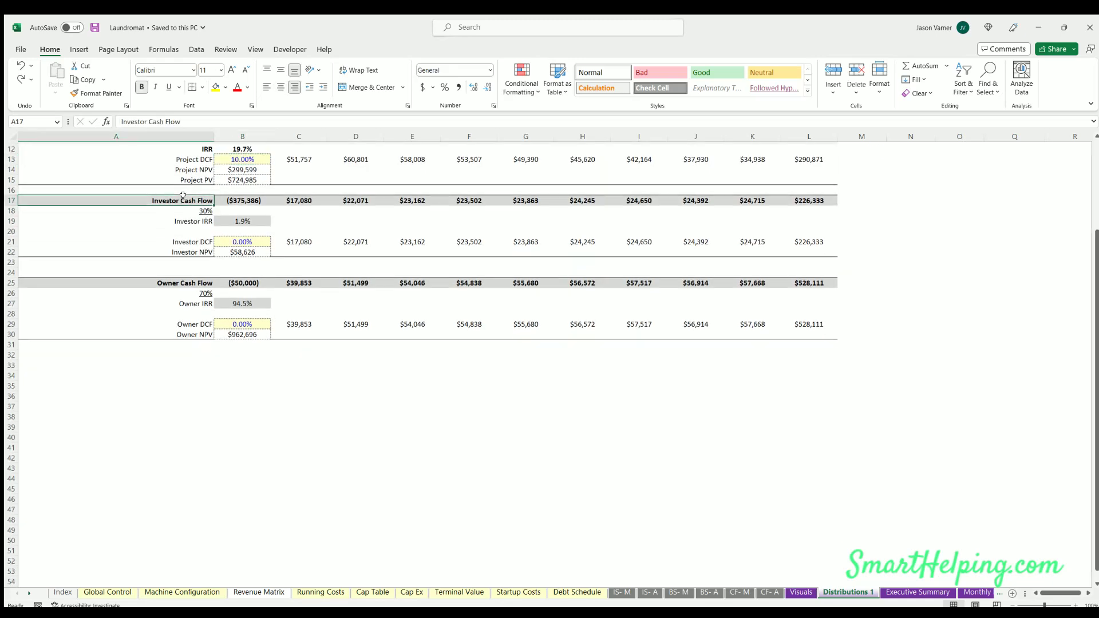
{"action": "left_click", "coordinate": [240, 219]}
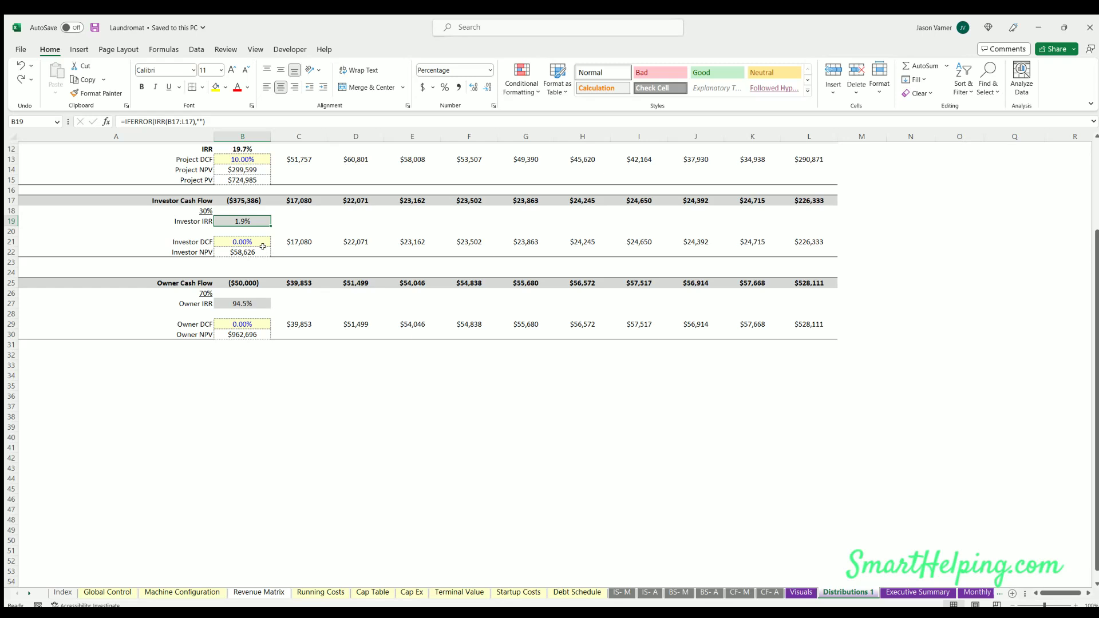
{"action": "left_click", "coordinate": [190, 210]}
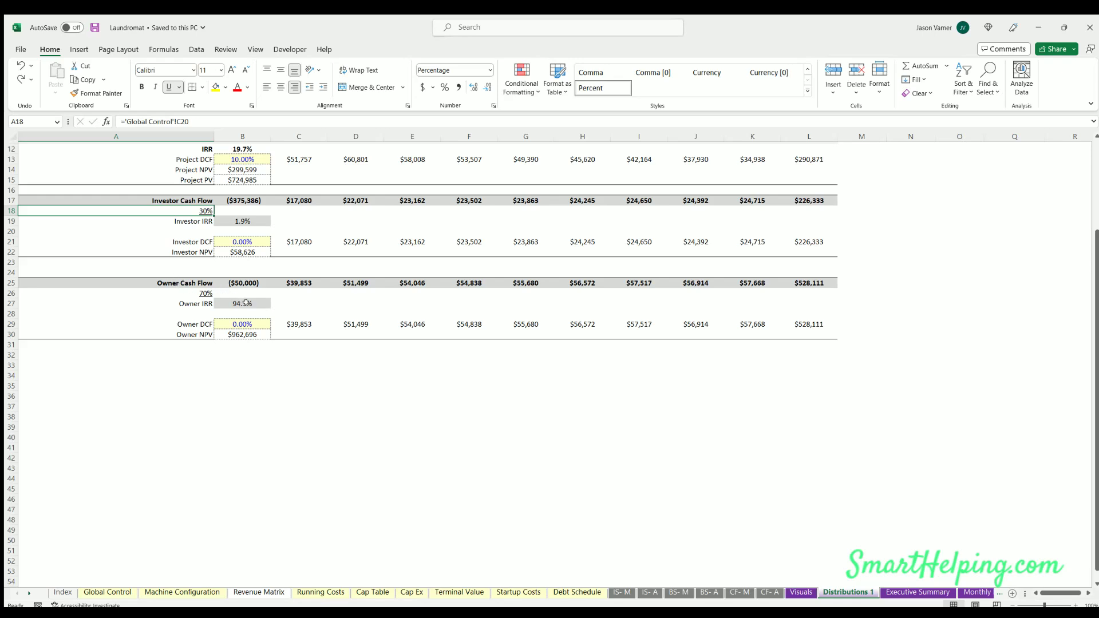
{"action": "left_click", "coordinate": [243, 302]}
{"action": "left_click", "coordinate": [146, 294]}
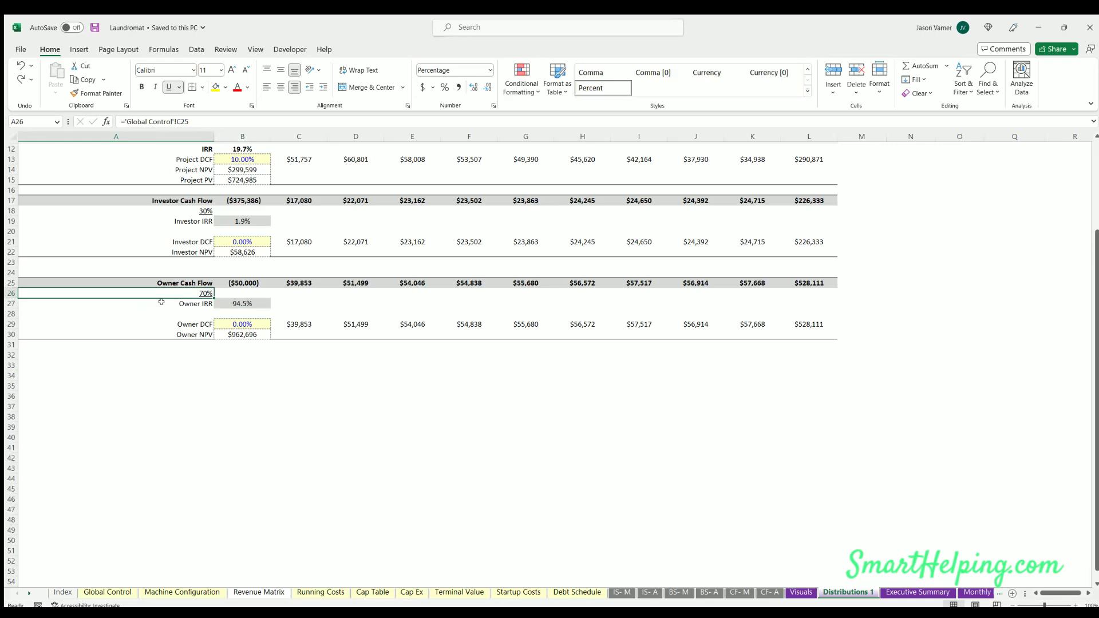
Set the Investor DCF discount rate to 10% and check the investor IRR and NPV
{"action": "left_click", "coordinate": [240, 239]}
{"action": "type", "text": "10"}
{"action": "key", "text": "Return"}
{"action": "key", "text": "Up"}
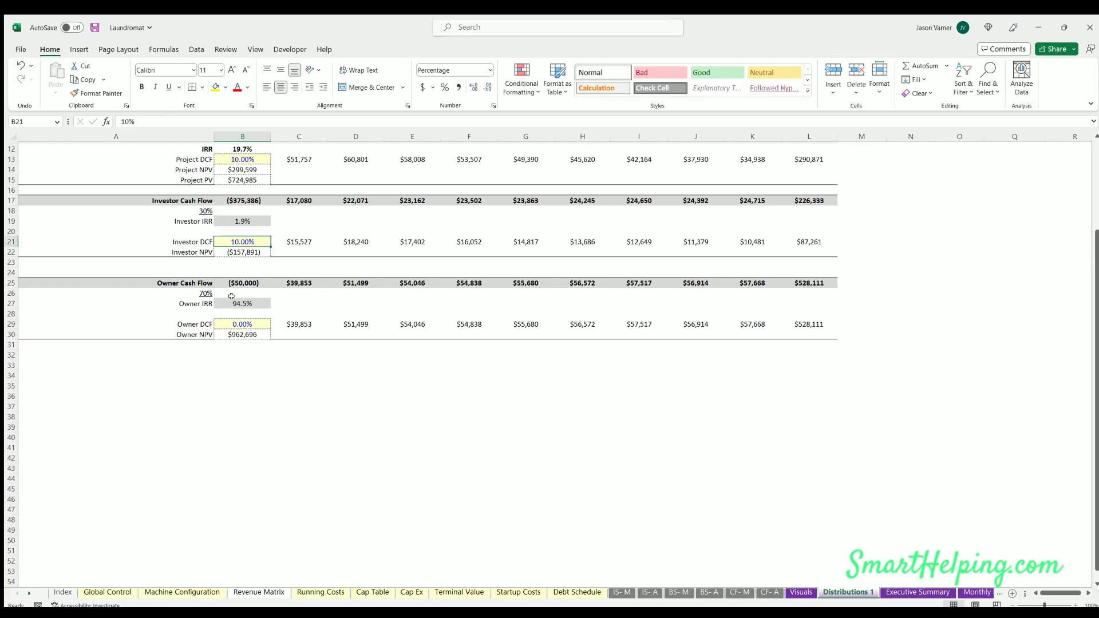
{"action": "key", "text": "Up"}
{"action": "key", "text": "Up"}
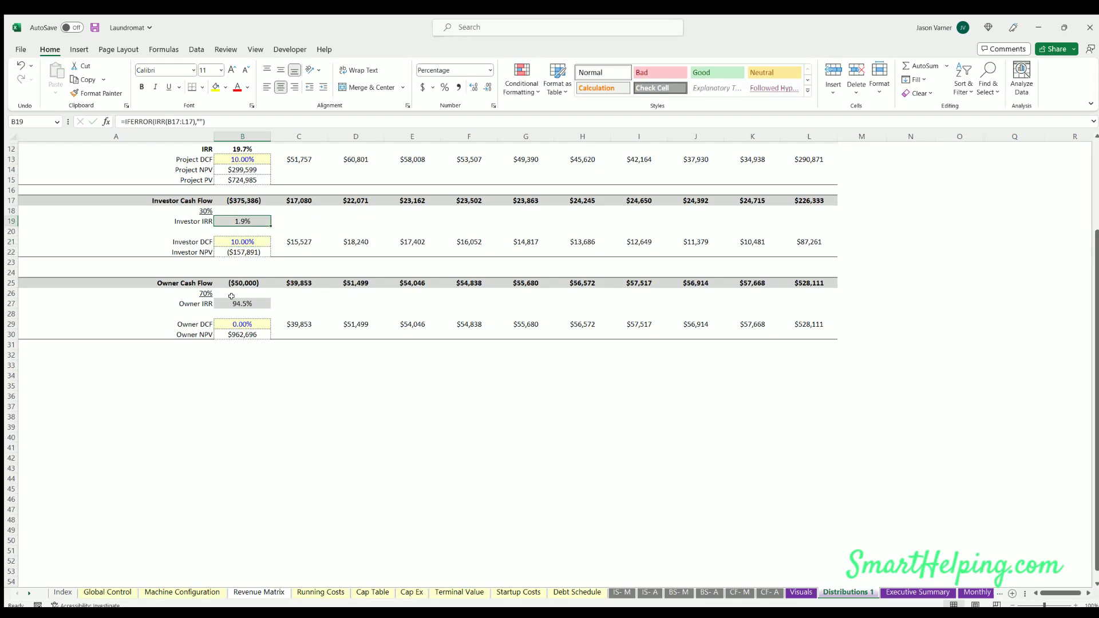
{"action": "key", "text": "Down"}
{"action": "key", "text": "Down"}
{"action": "key", "text": "Down"}
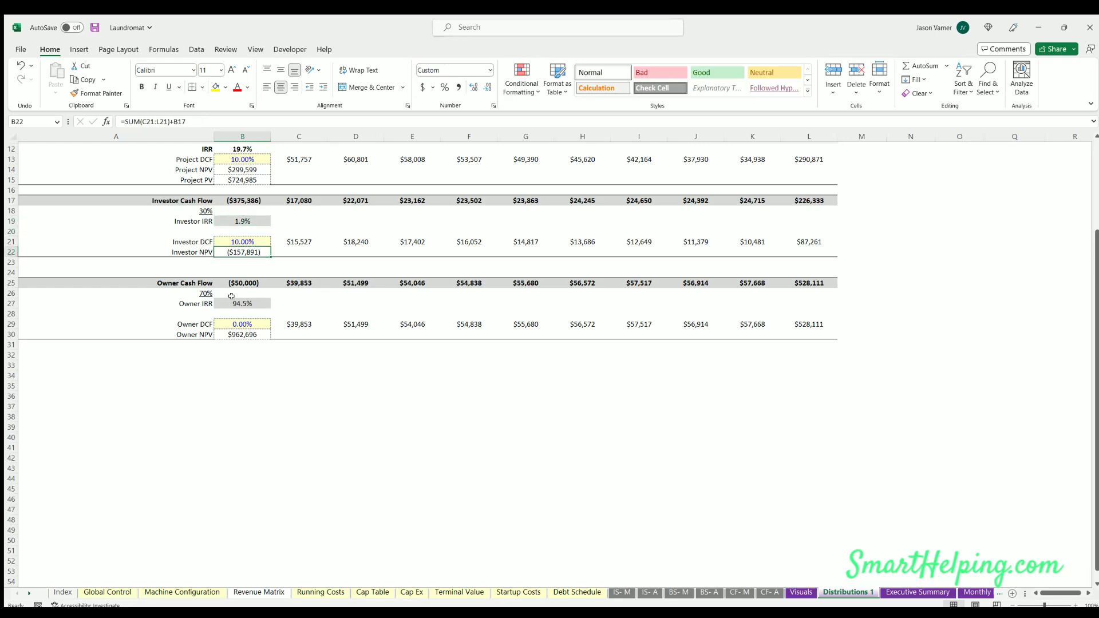
Set the Owner DCF discount rate to 10%
{"action": "key", "text": "Down"}
{"action": "key", "text": "Down"}
{"action": "key", "text": "Down"}
{"action": "key", "text": "Down"}
{"action": "key", "text": "Down"}
{"action": "key", "text": "Down"}
{"action": "key", "text": "Down"}
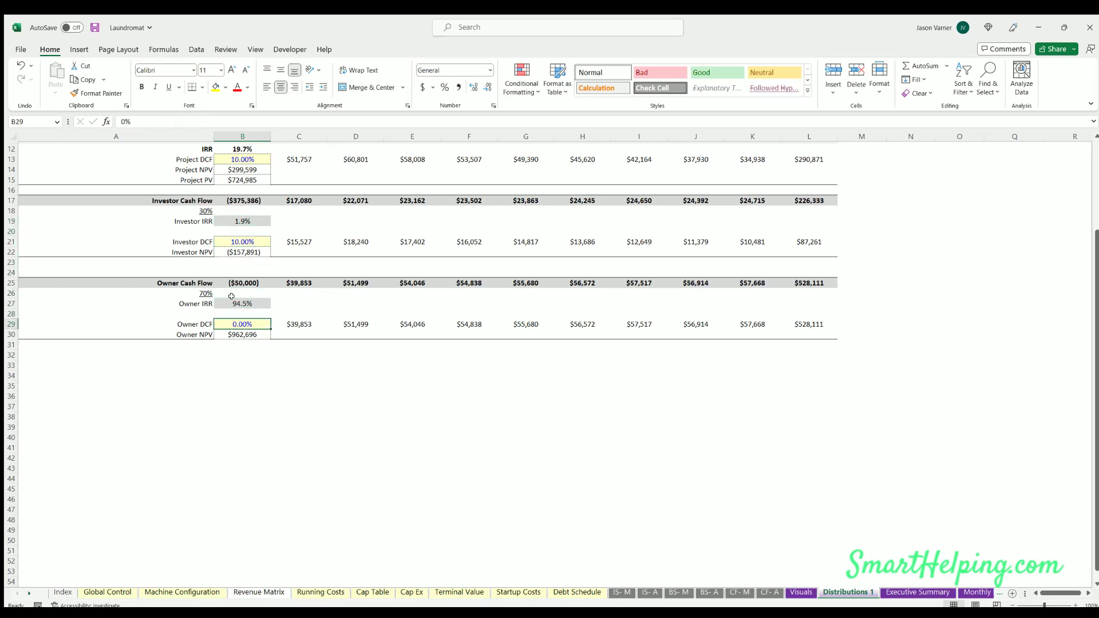
{"action": "type", "text": "10"}
{"action": "key", "text": "Return"}
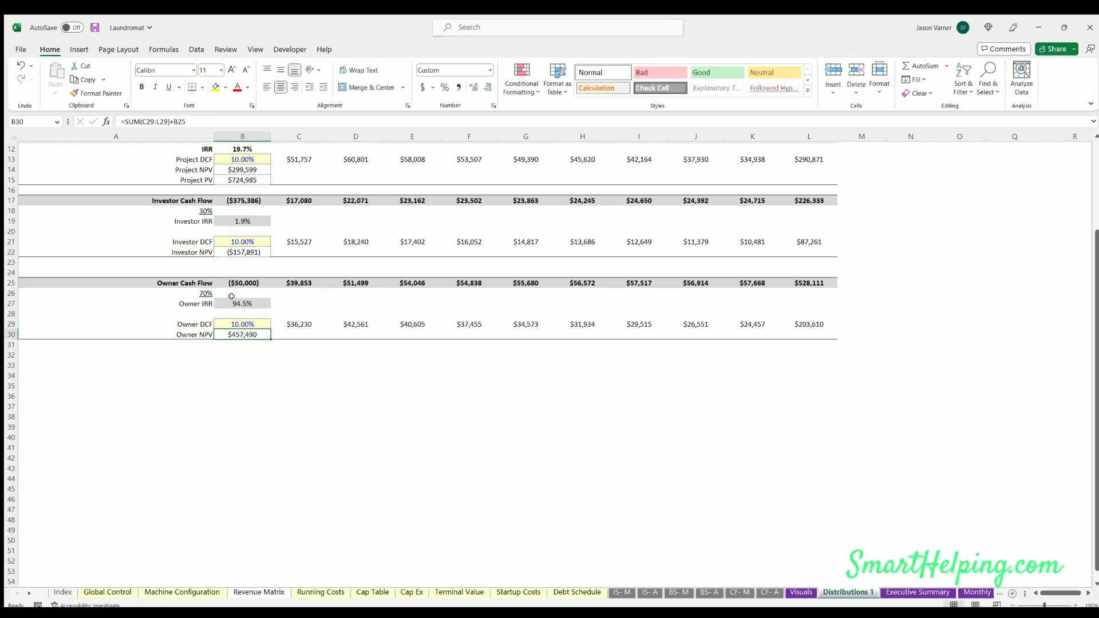
Set the OverFlow investor's percentage of common stock to 45% in the Cap Table sheet
{"action": "left_click", "coordinate": [372, 592]}
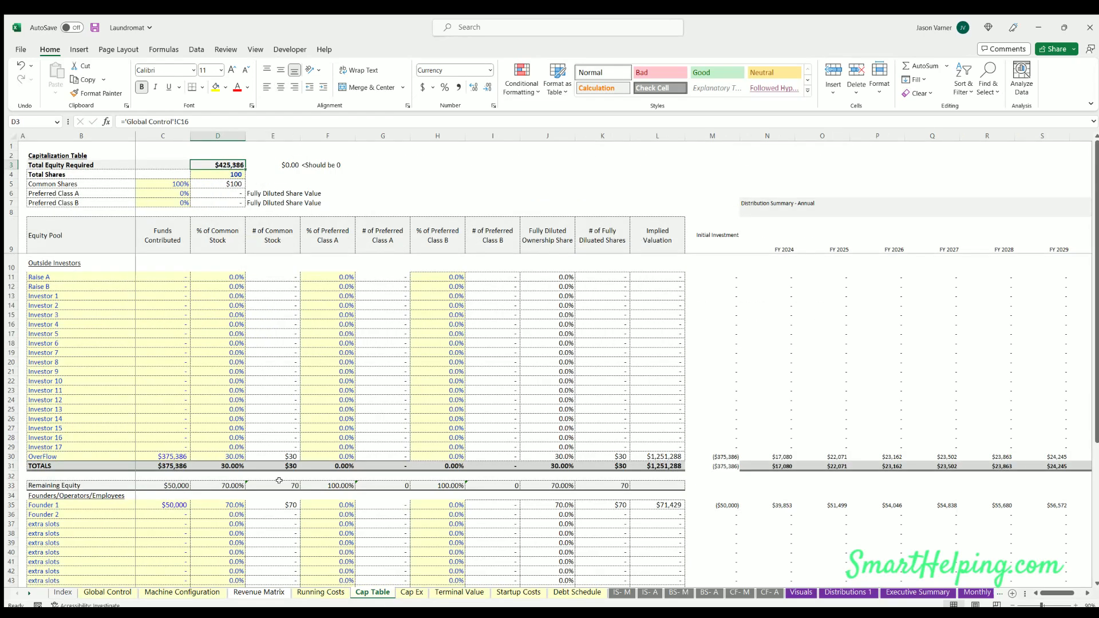
{"action": "left_click", "coordinate": [247, 459]}
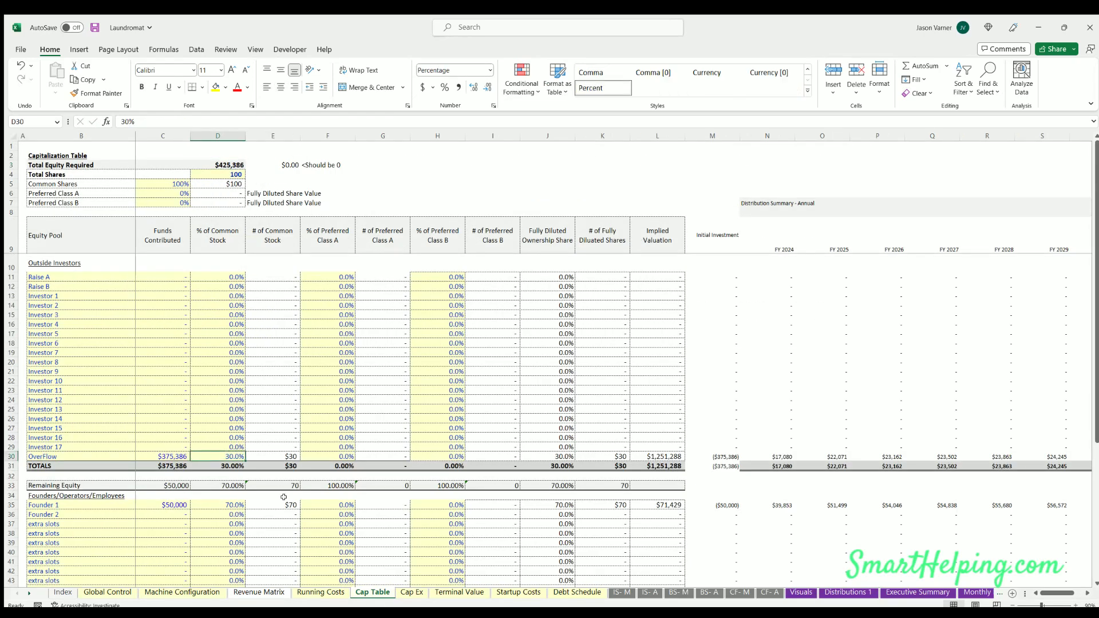
{"action": "type", "text": "45"}
{"action": "key", "text": "Return"}
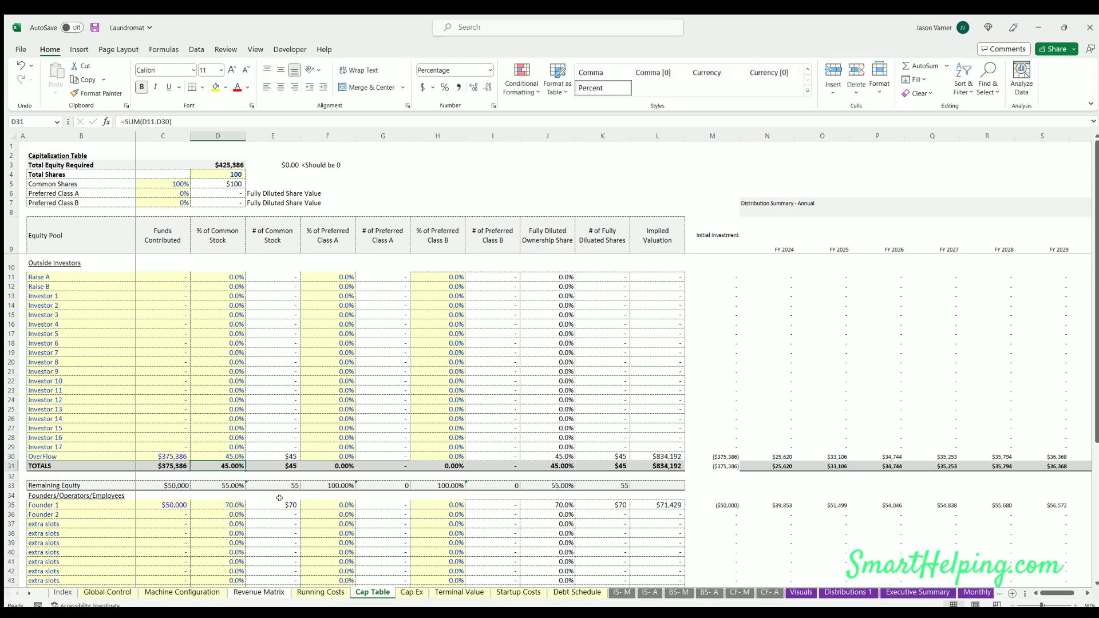
Set Founder 1's percentage of common stock to 65%
{"action": "left_click", "coordinate": [210, 508]}
{"action": "type", "text": "65"}
{"action": "key", "text": "Return"}
Set Founder 1's percentage of common stock to 55% to match the remaining equity
{"action": "scroll", "coordinate": [196, 517], "scroll_direction": "down", "scroll_amount": 3}
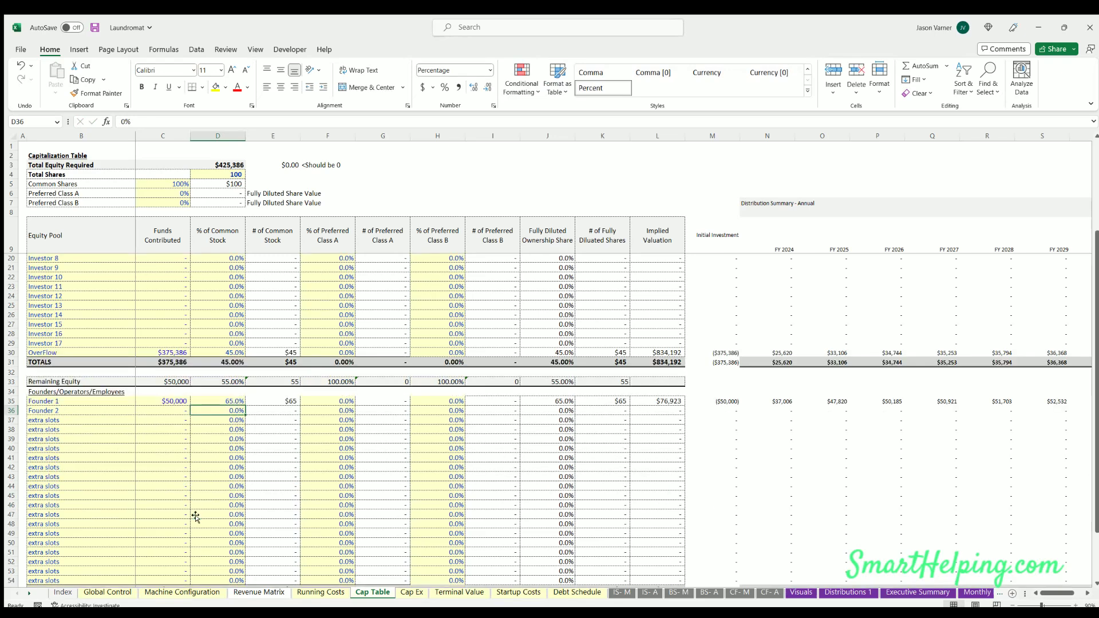
{"action": "scroll", "coordinate": [232, 496], "scroll_direction": "down", "scroll_amount": 4}
{"action": "left_click", "coordinate": [228, 294]}
{"action": "type", "text": "55"}
{"action": "key", "text": "Return"}
{"action": "scroll", "coordinate": [186, 375], "scroll_direction": "up", "scroll_amount": 7}
Check the investor IRR under the new ownership split on the Distributions 1 sheet
{"action": "left_click", "coordinate": [831, 593]}
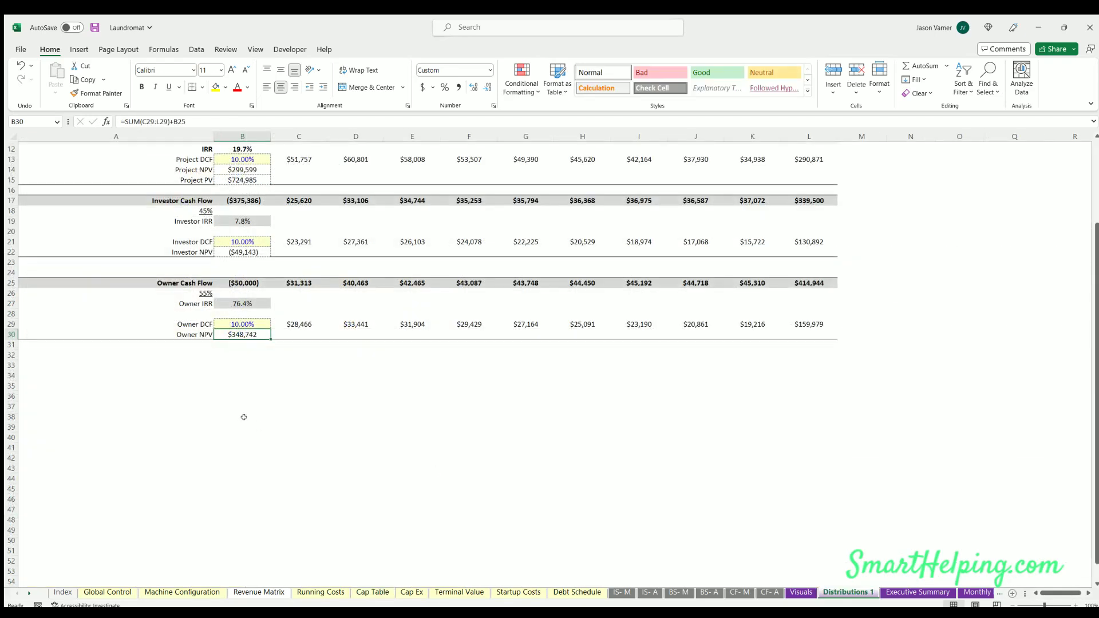
{"action": "scroll", "coordinate": [242, 417], "scroll_direction": "up", "scroll_amount": 3}
{"action": "left_click", "coordinate": [243, 333]}
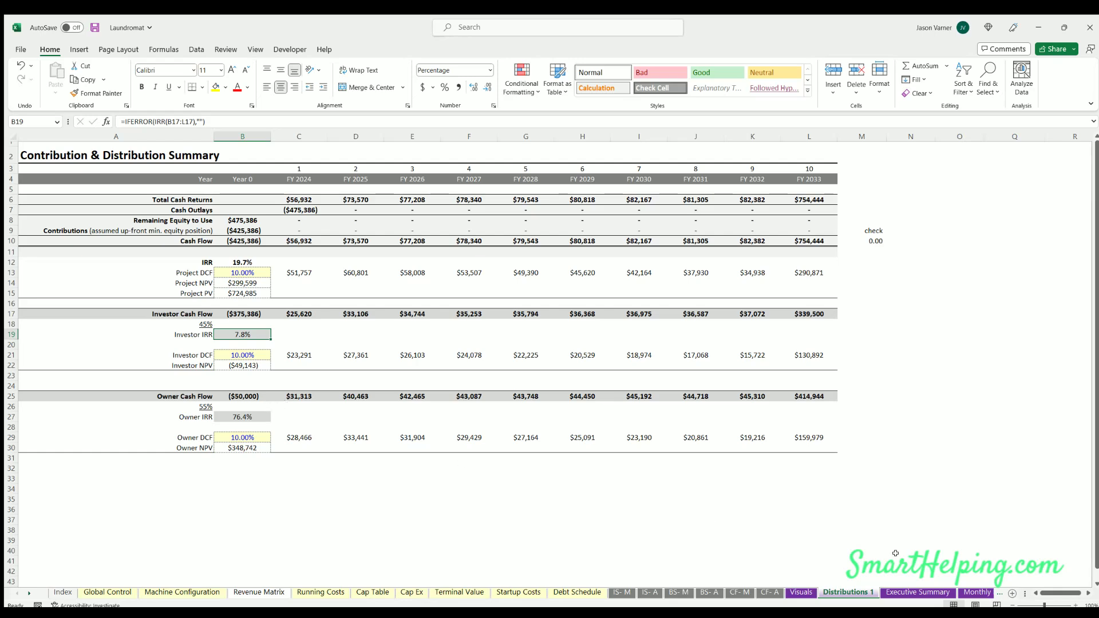
Review the 10-Year Project Summary on the Executive Summary sheet, including the FY 2025 average EBITDA per machine formula and the return metrics
{"action": "left_click", "coordinate": [905, 592]}
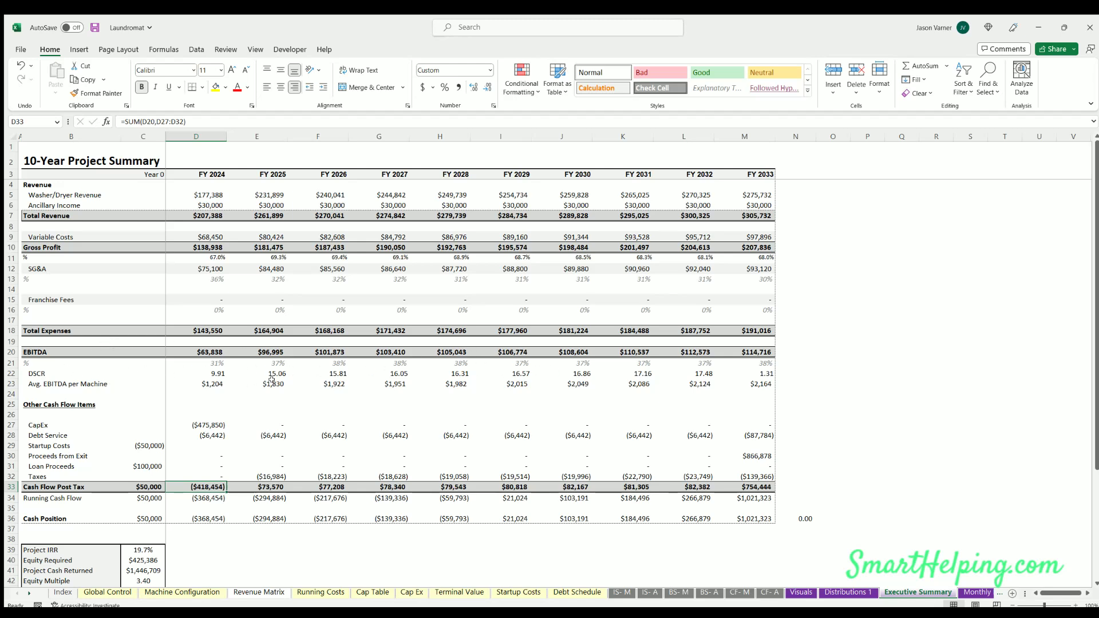
{"action": "double_click", "coordinate": [271, 382]}
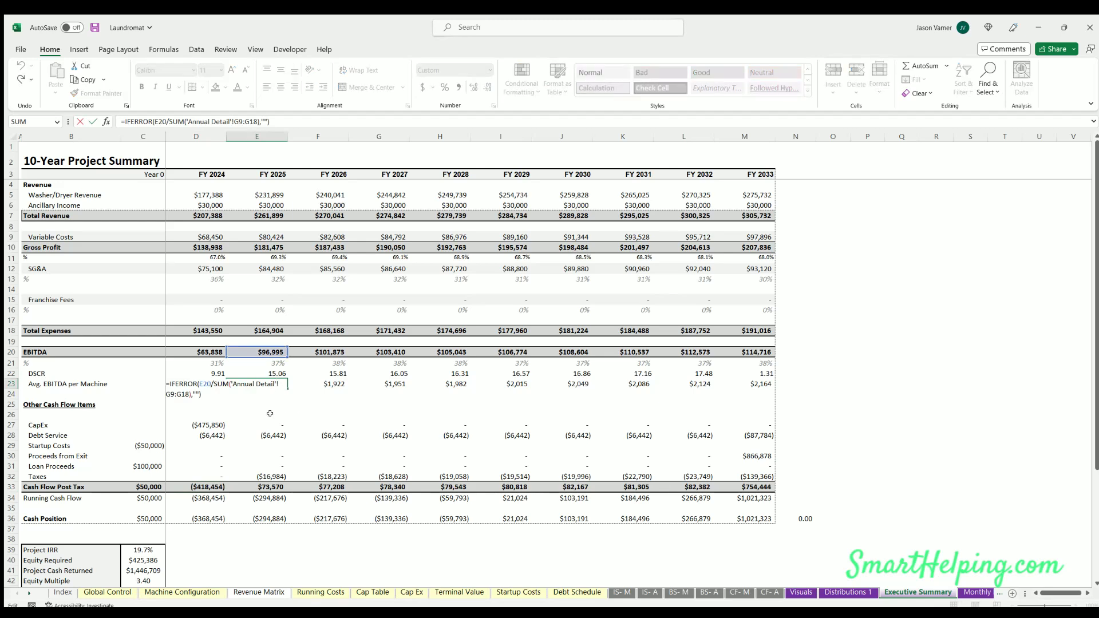
{"action": "key", "text": "Return"}
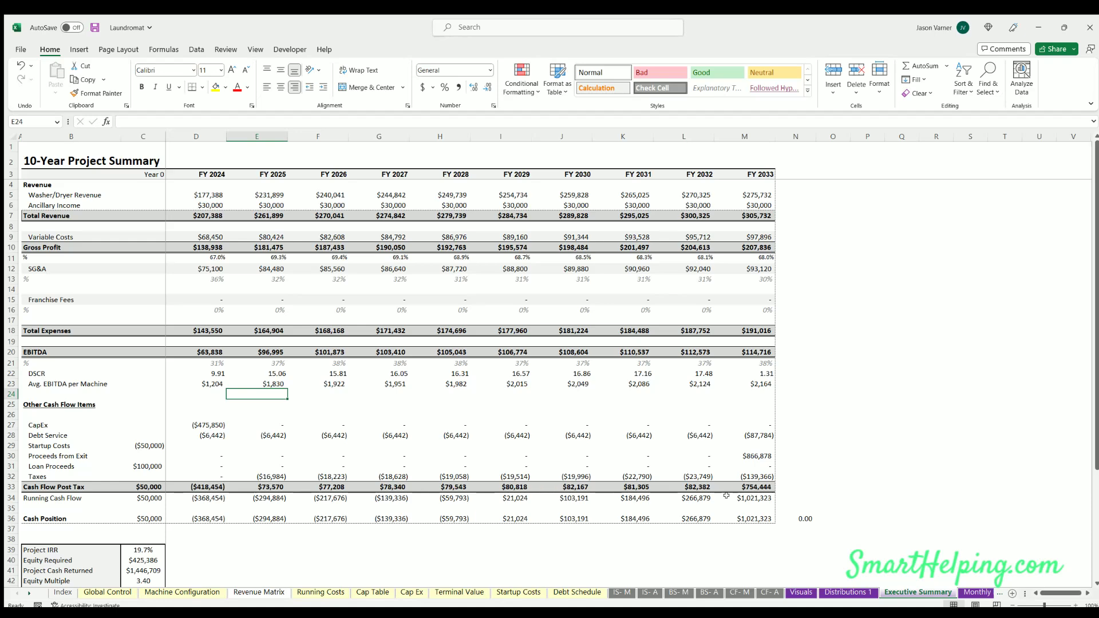
{"action": "scroll", "coordinate": [297, 490], "scroll_direction": "down", "scroll_amount": 7}
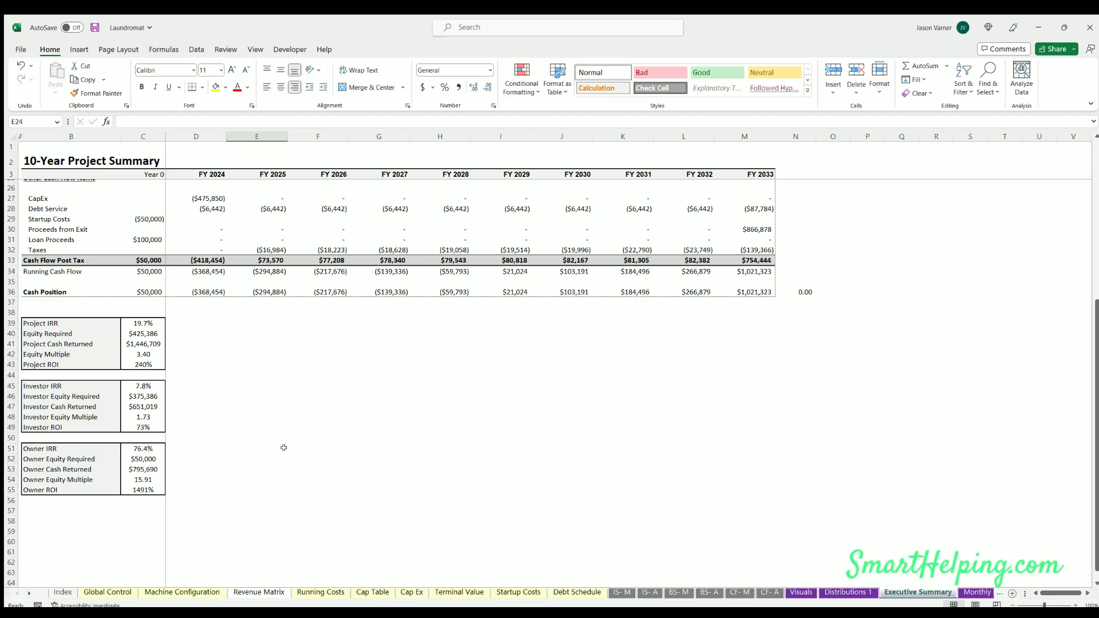
{"action": "scroll", "coordinate": [284, 447], "scroll_direction": "up", "scroll_amount": 7}
Review the 10-Year Monthly Pro-Forma on the Monthly Detail sheet, from revenue and variable costs through SG&A, EBITDA, debt service and cash flow
{"action": "left_click", "coordinate": [973, 591]}
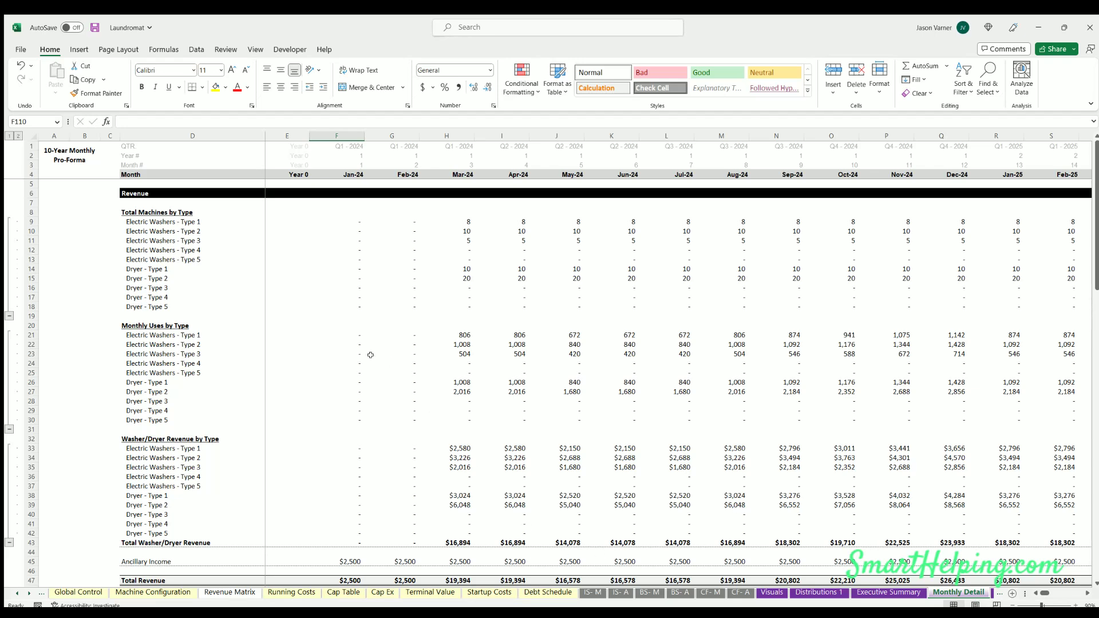
{"action": "scroll", "coordinate": [443, 241], "scroll_direction": "down", "scroll_amount": 4}
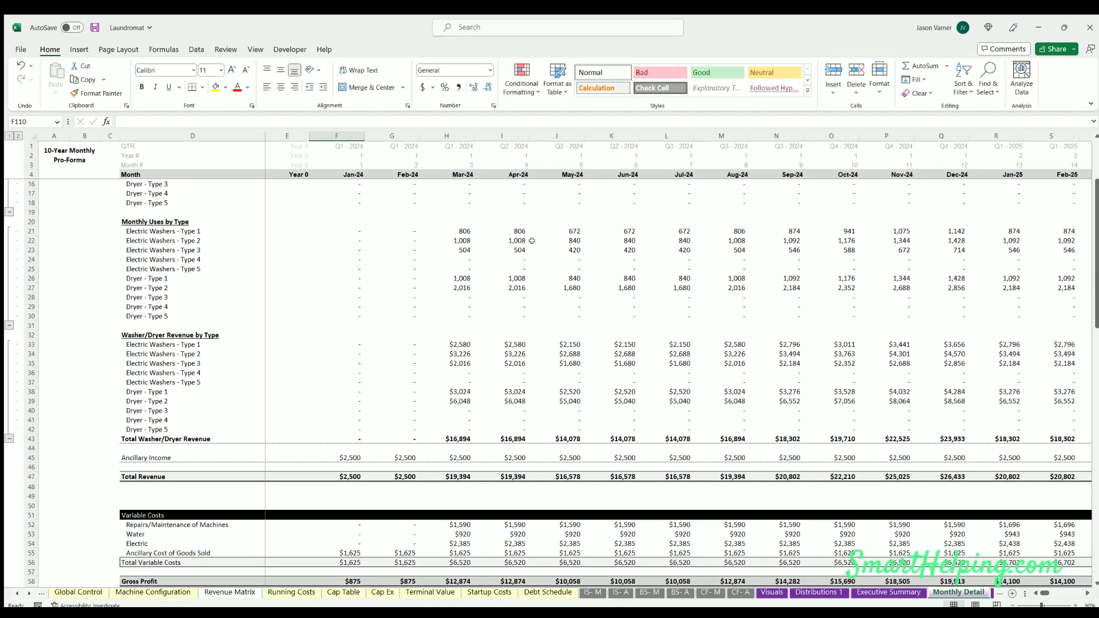
{"action": "scroll", "coordinate": [558, 252], "scroll_direction": "down", "scroll_amount": 4}
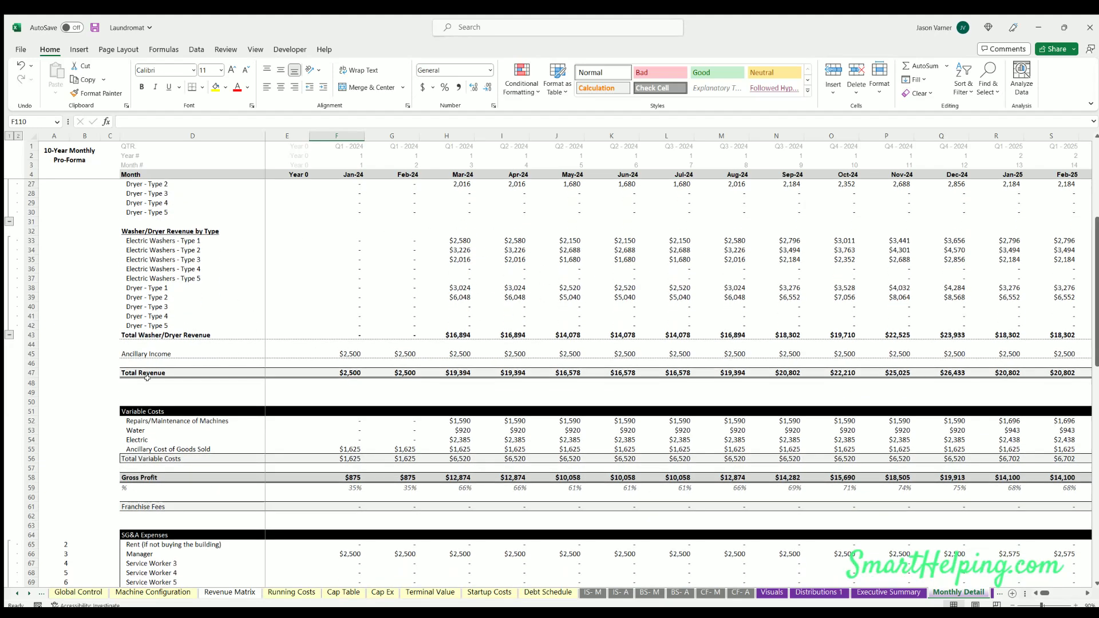
{"action": "scroll", "coordinate": [364, 371], "scroll_direction": "down", "scroll_amount": 4}
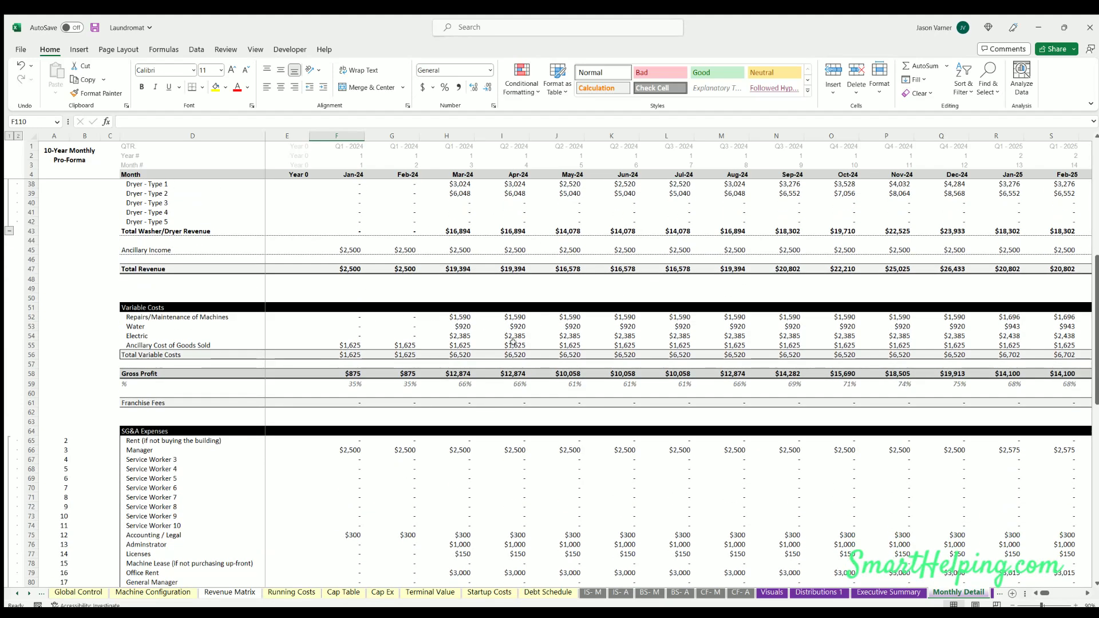
{"action": "scroll", "coordinate": [435, 343], "scroll_direction": "down", "scroll_amount": 4}
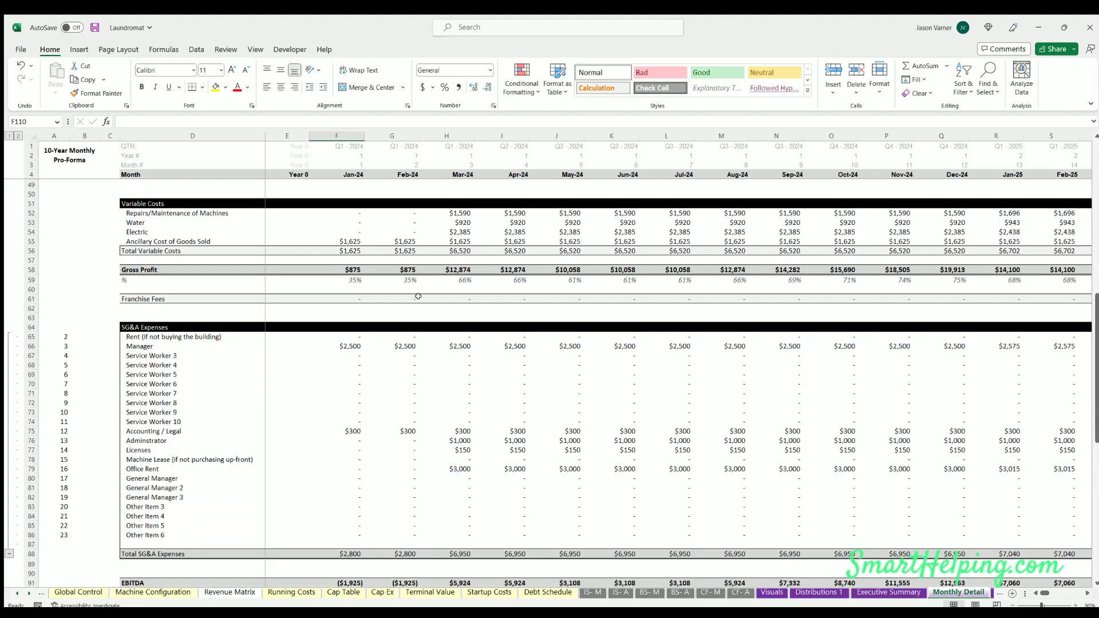
{"action": "scroll", "coordinate": [431, 296], "scroll_direction": "down", "scroll_amount": 7}
{"action": "scroll", "coordinate": [669, 353], "scroll_direction": "down", "scroll_amount": 1}
{"action": "scroll", "coordinate": [520, 322], "scroll_direction": "up", "scroll_amount": 4}
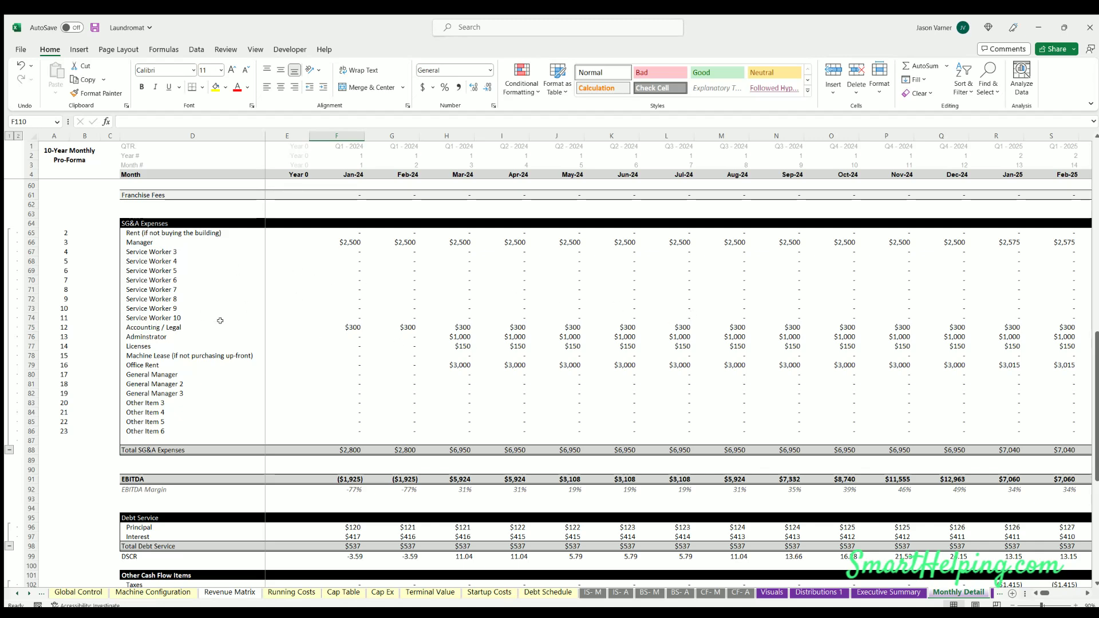
{"action": "scroll", "coordinate": [217, 320], "scroll_direction": "down", "scroll_amount": 4}
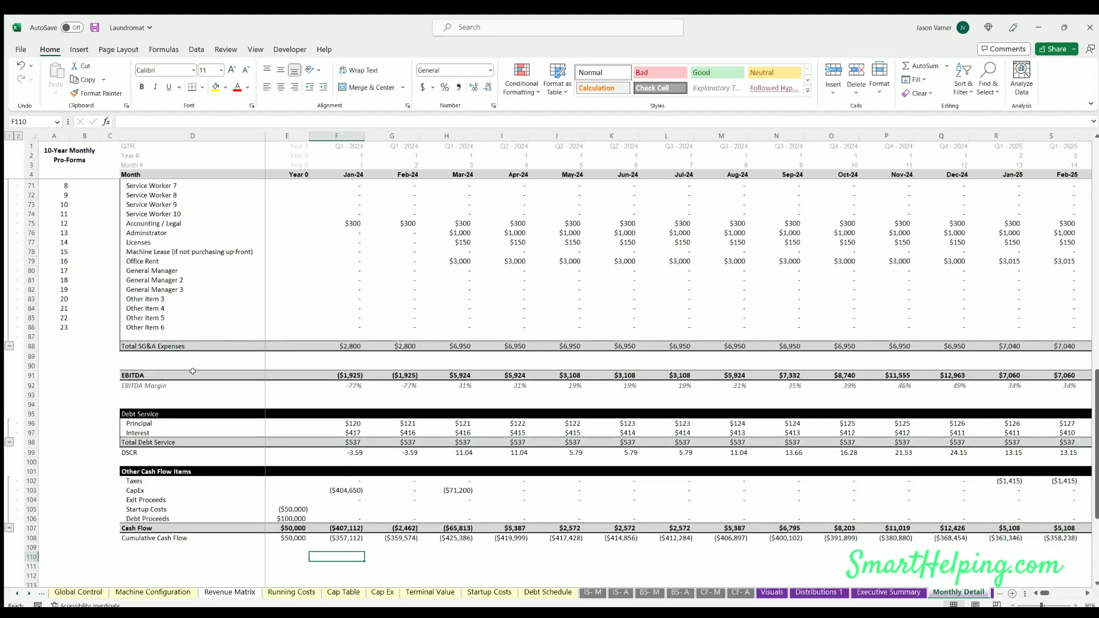
{"action": "scroll", "coordinate": [215, 371], "scroll_direction": "down", "scroll_amount": 3}
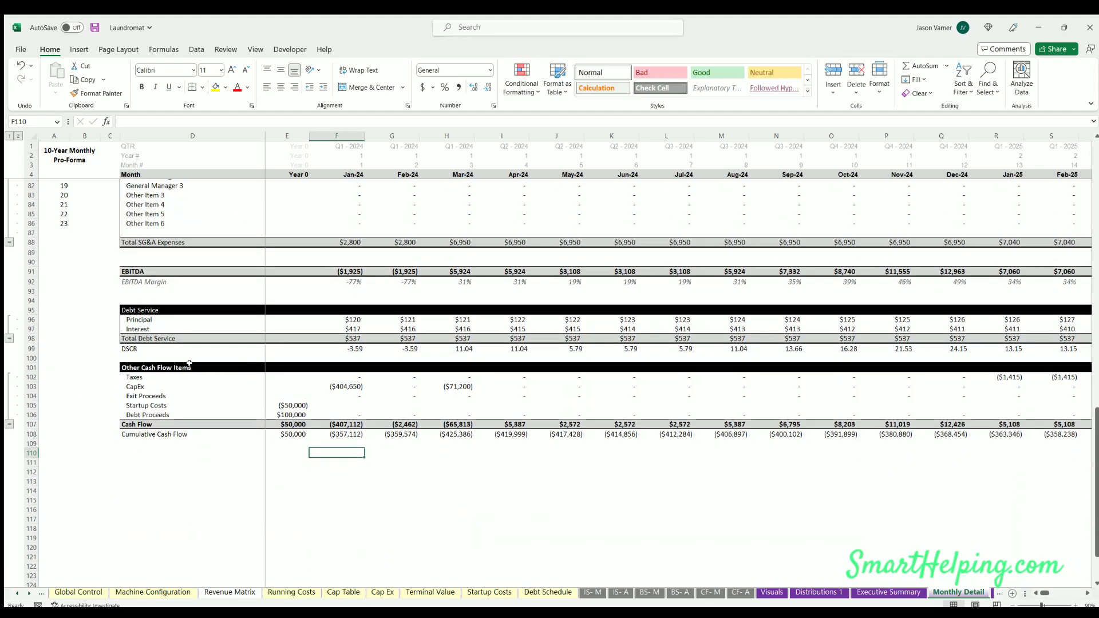
{"action": "mouse_move", "coordinate": [1041, 592]}
{"action": "left_mouse_down"}
{"action": "mouse_move", "coordinate": [1079, 593]}
{"action": "mouse_move", "coordinate": [1044, 593]}
{"action": "left_mouse_up"}
{"action": "scroll", "coordinate": [265, 384], "scroll_direction": "up", "scroll_amount": 15}
{"action": "scroll", "coordinate": [265, 384], "scroll_direction": "up", "scroll_amount": 7}
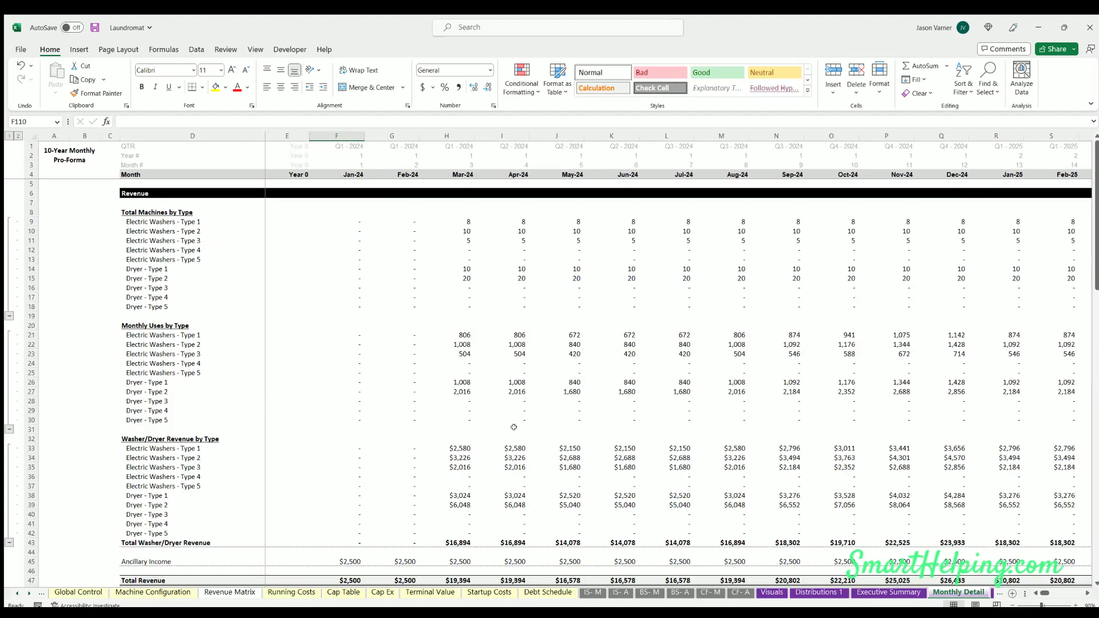
Review the 10-Year Annual Pro-Forma on the Annual Detail sheet, from machine revenue down to cumulative cash flow and its check
{"action": "left_click", "coordinate": [992, 595]}
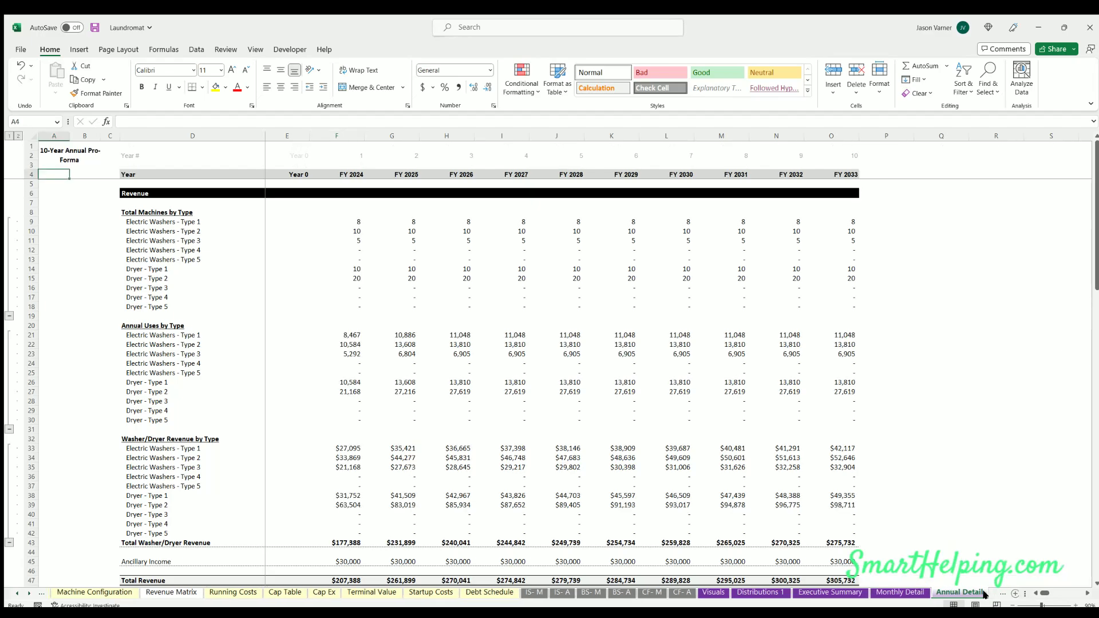
{"action": "scroll", "coordinate": [290, 383], "scroll_direction": "down", "scroll_amount": 18}
{"action": "scroll", "coordinate": [290, 383], "scroll_direction": "down", "scroll_amount": 15}
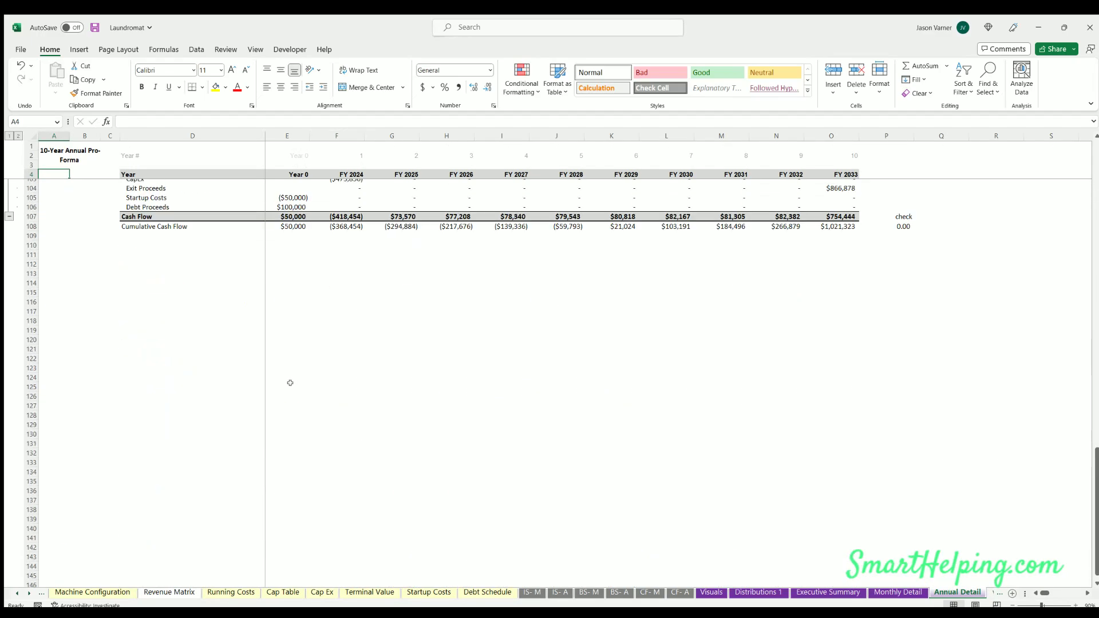
{"action": "scroll", "coordinate": [290, 380], "scroll_direction": "up", "scroll_amount": 20}
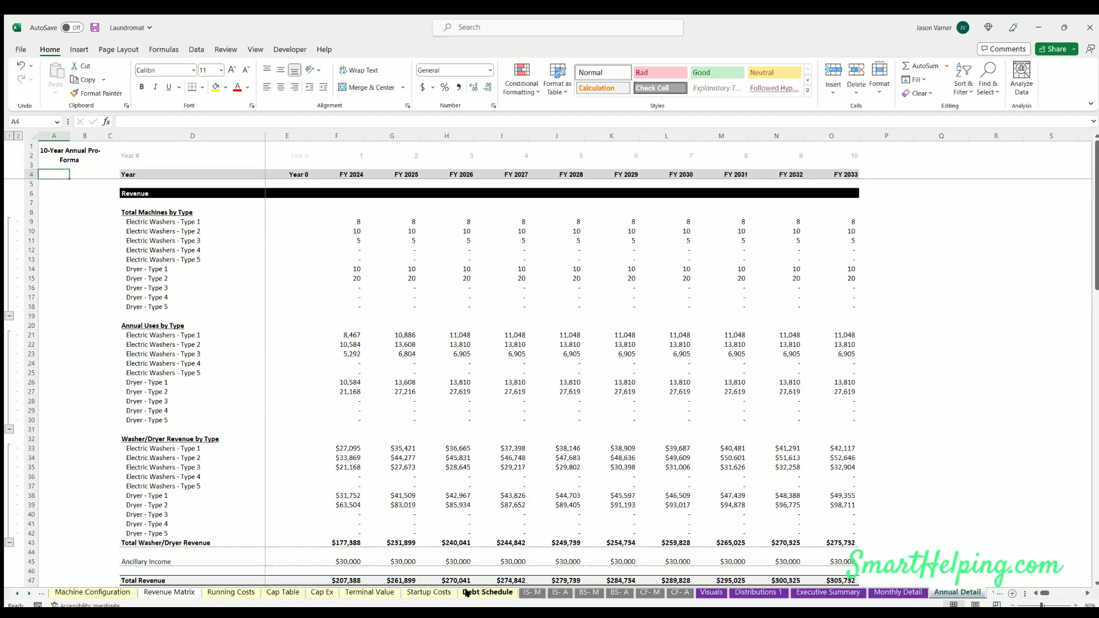
Revisit the assumption sheets for the debt schedule, startup costs, terminal value, machine configuration and running costs
{"action": "left_click", "coordinate": [487, 593]}
{"action": "scroll", "coordinate": [353, 518], "scroll_direction": "up", "scroll_amount": 20}
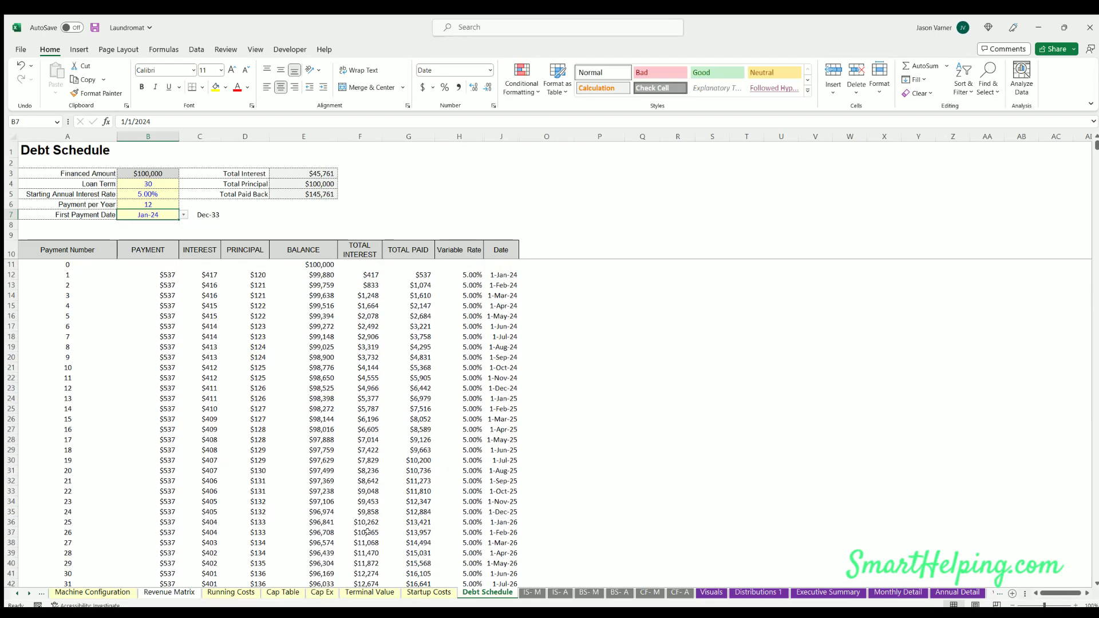
{"action": "left_click", "coordinate": [428, 593]}
{"action": "left_click", "coordinate": [370, 593]}
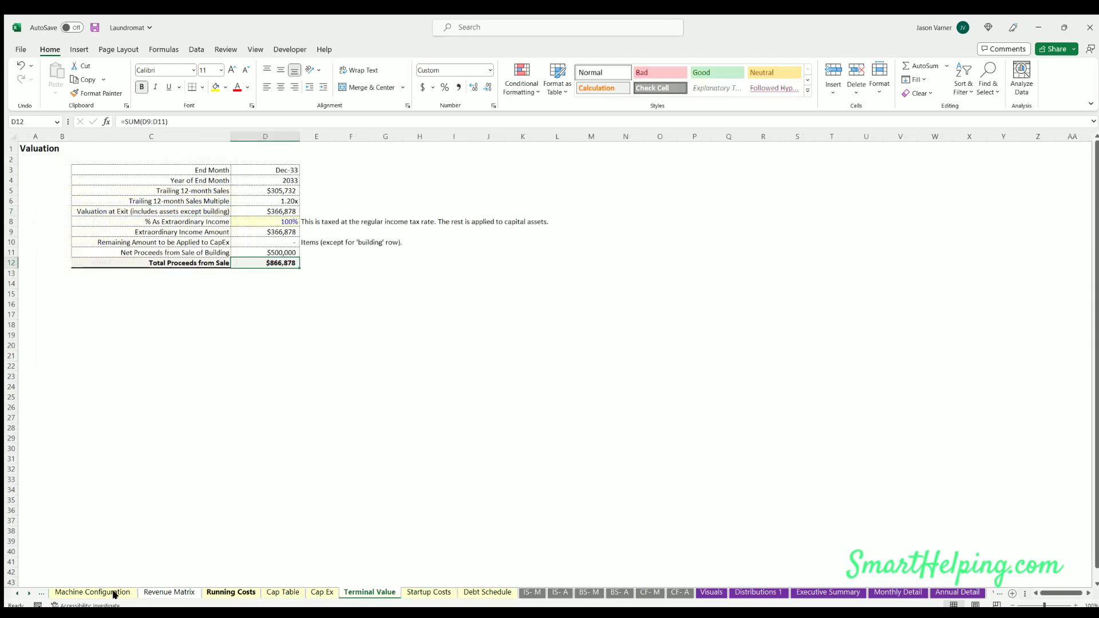
{"action": "left_click", "coordinate": [11, 594]}
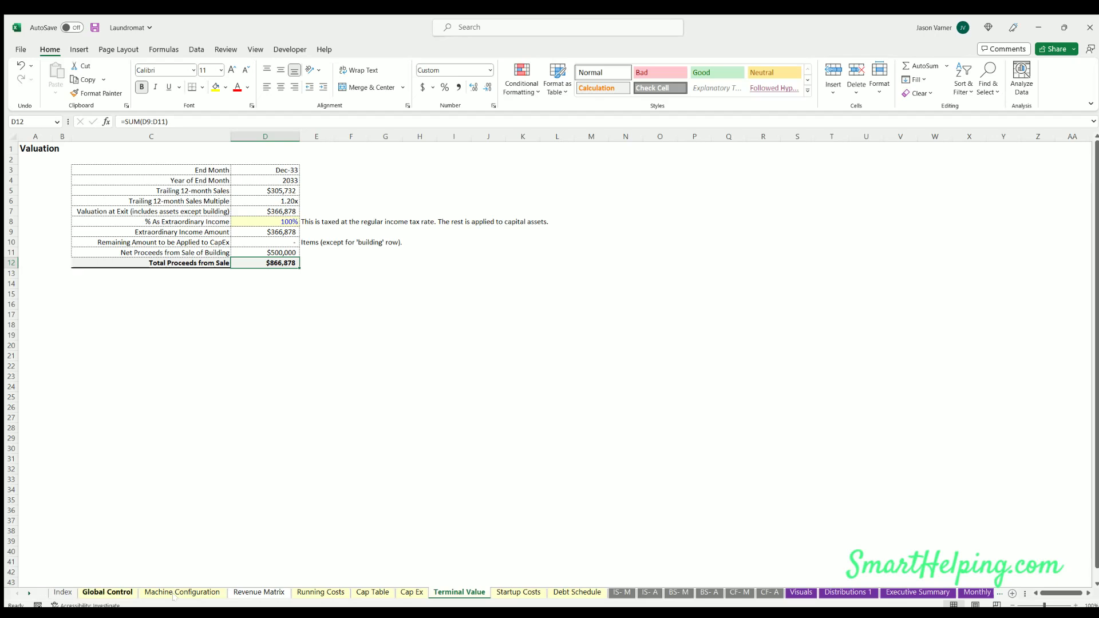
{"action": "left_click", "coordinate": [179, 592]}
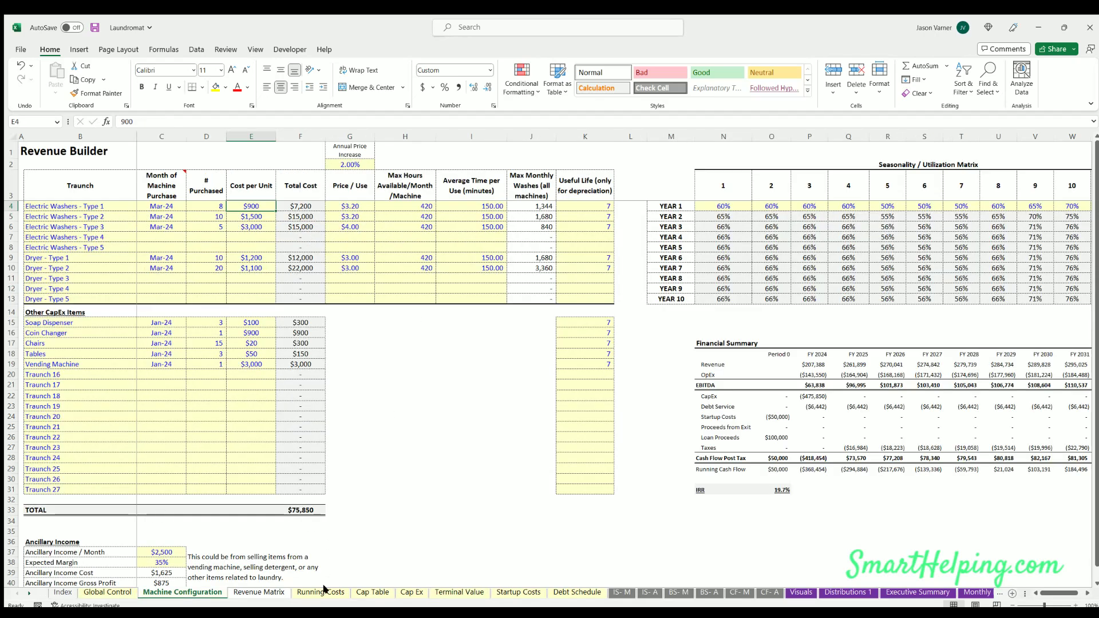
{"action": "left_click", "coordinate": [305, 592]}
{"action": "left_click", "coordinate": [182, 592]}
Inspect the Check Summary values for all eight checks on the Global Control sheet
{"action": "left_click", "coordinate": [107, 593]}
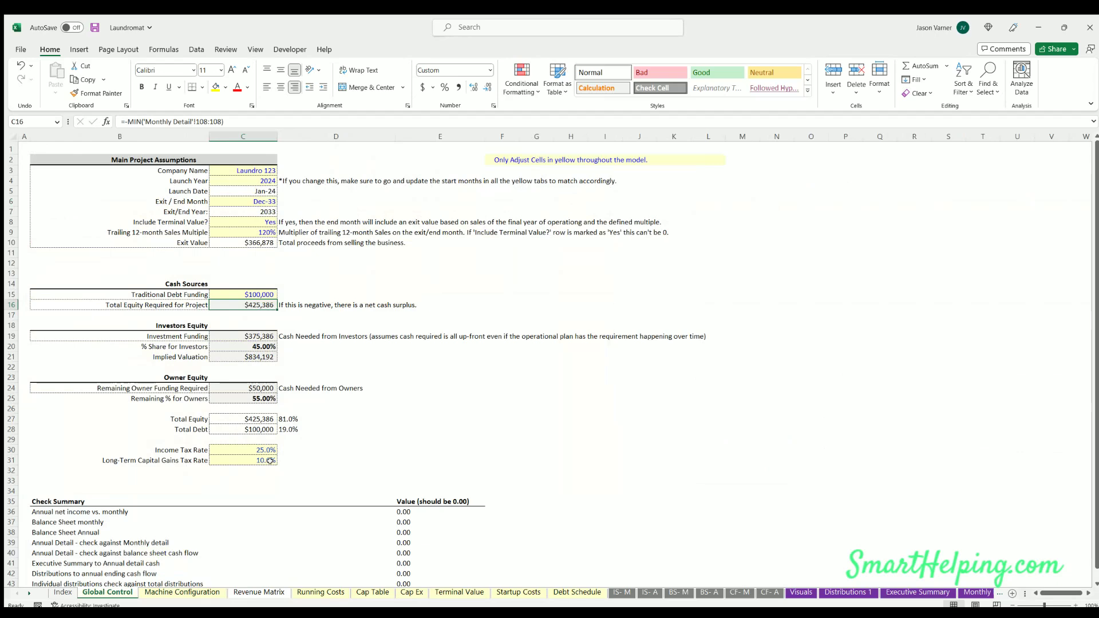
{"action": "scroll", "coordinate": [402, 391], "scroll_direction": "down", "scroll_amount": 3}
{"action": "left_click_drag", "start_coordinate": [402, 395], "coordinate": [403, 471]}
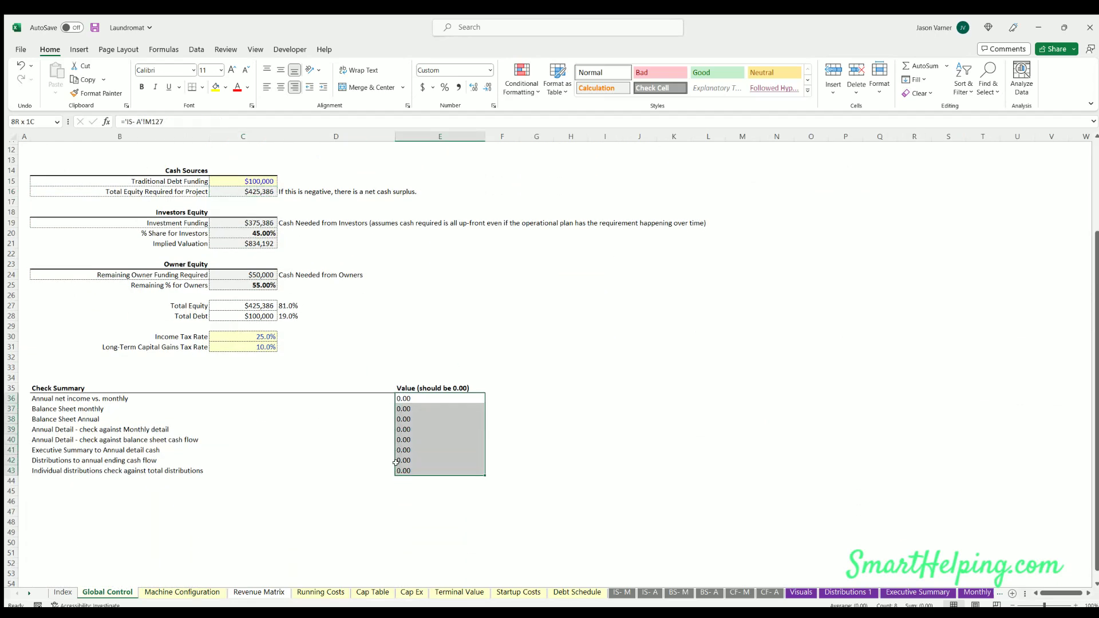
{"action": "scroll", "coordinate": [397, 460], "scroll_direction": "up", "scroll_amount": 4}
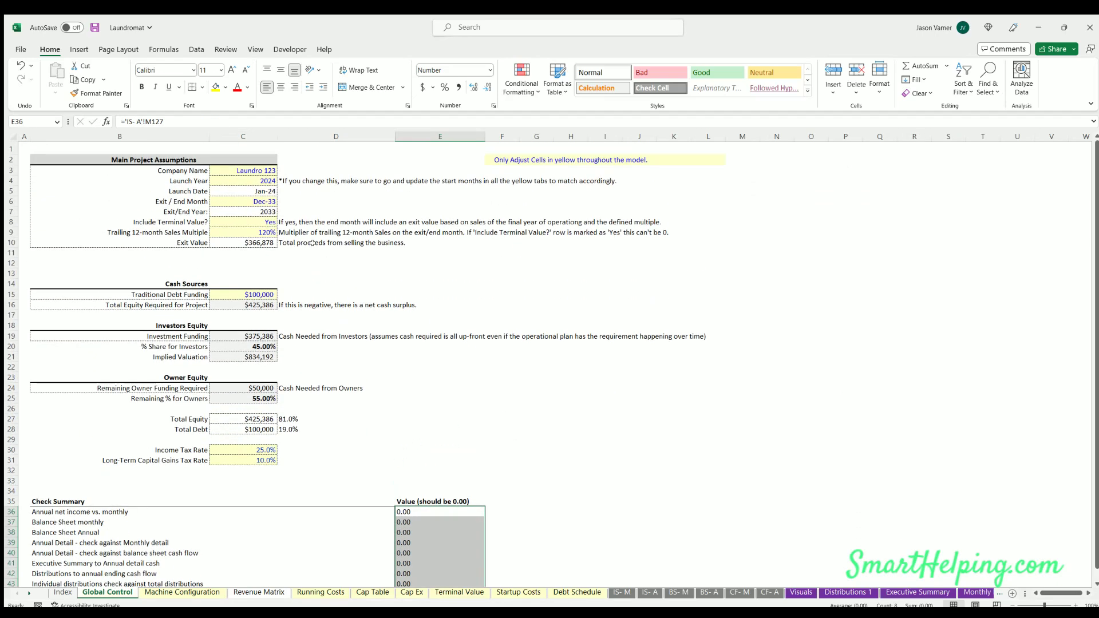
Try Jul-33 as the Exit / End Month in the main project assumptions before setting it to Dec-32
{"action": "left_click", "coordinate": [264, 199]}
{"action": "left_click", "coordinate": [251, 228]}
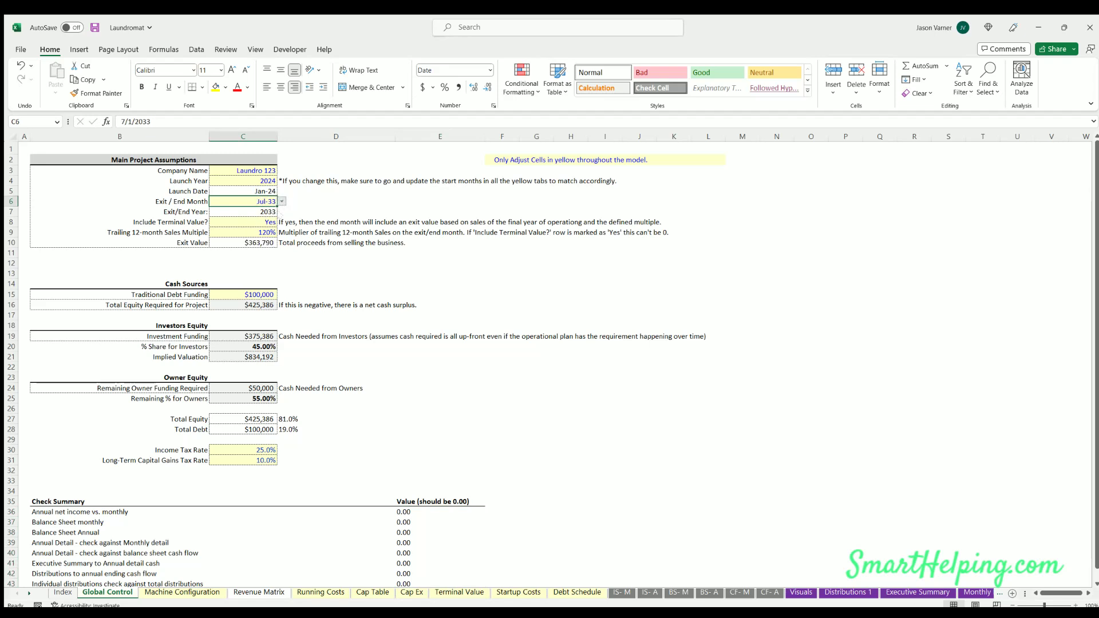
{"action": "left_click", "coordinate": [282, 201]}
{"action": "left_click", "coordinate": [247, 213]}
Switch Include Terminal Value to No to examine the effect on the exit value, and restore it to Yes
{"action": "left_click", "coordinate": [275, 222]}
{"action": "left_click", "coordinate": [254, 234]}
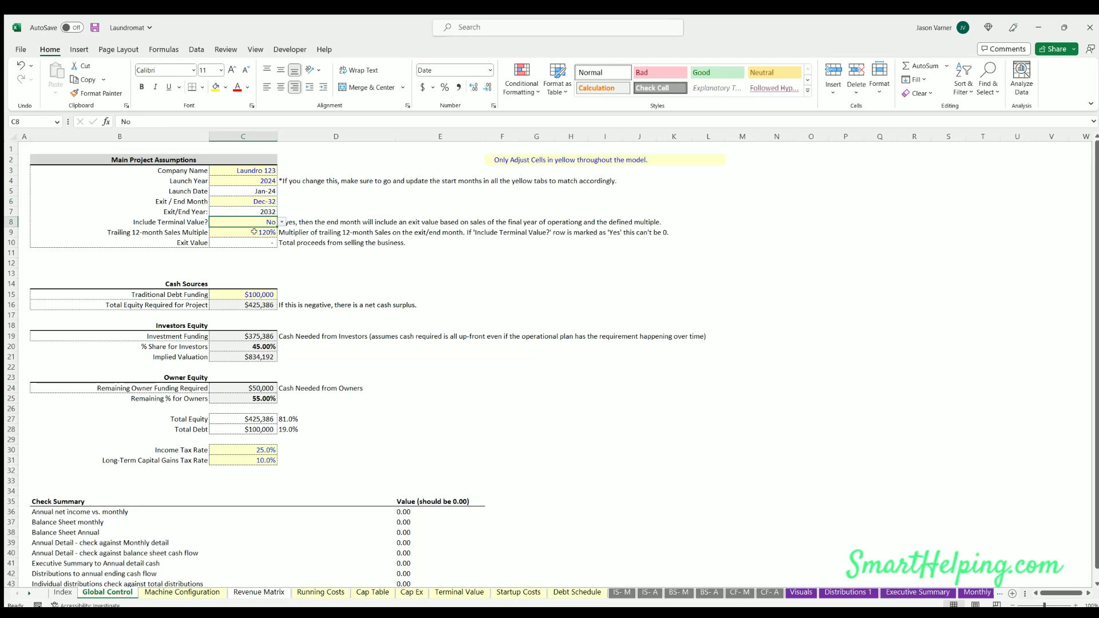
{"action": "scroll", "coordinate": [422, 395], "scroll_direction": "down", "scroll_amount": 1}
{"action": "scroll", "coordinate": [422, 395], "scroll_direction": "up", "scroll_amount": 1}
{"action": "left_click", "coordinate": [282, 221]}
{"action": "left_click", "coordinate": [259, 229]}
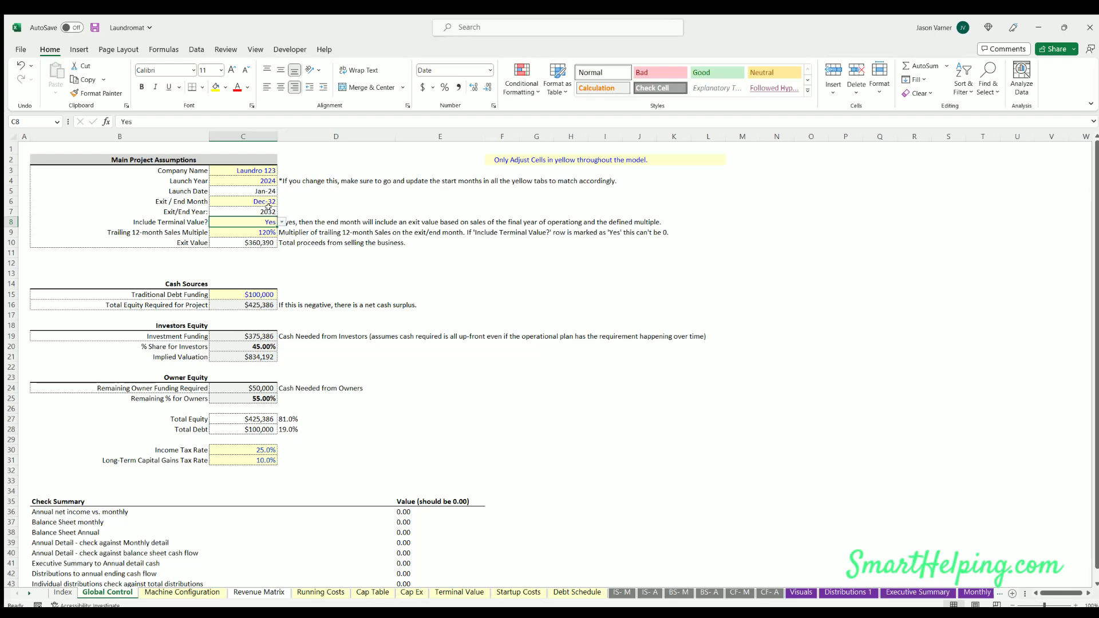